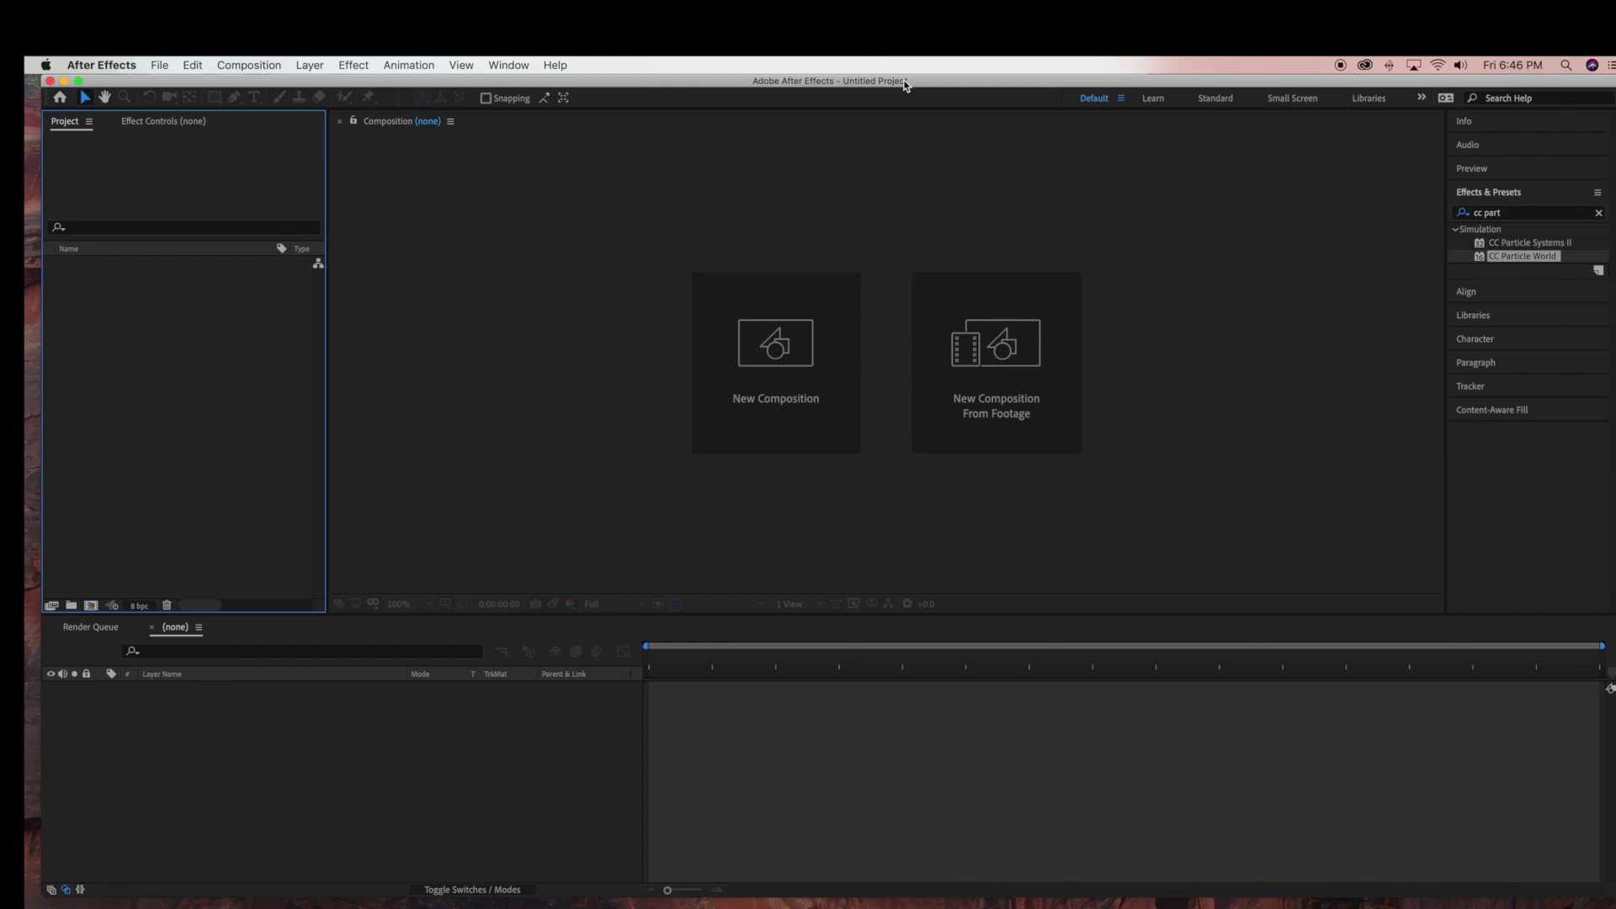
left_click_drag(904, 84, 738, 84)
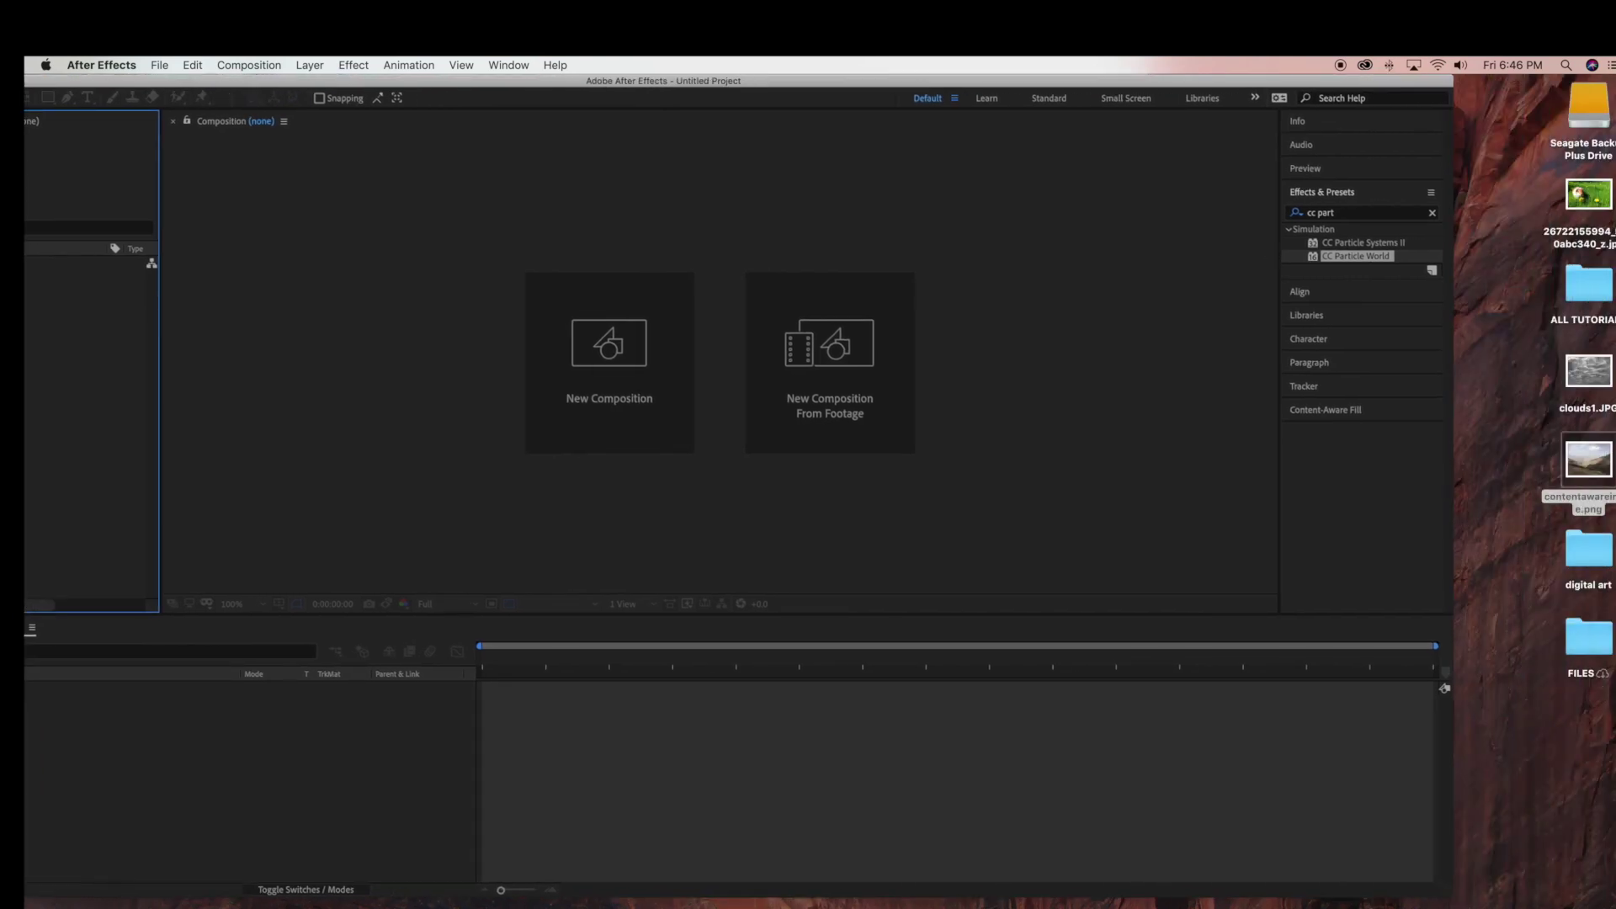
left_click(1577, 468)
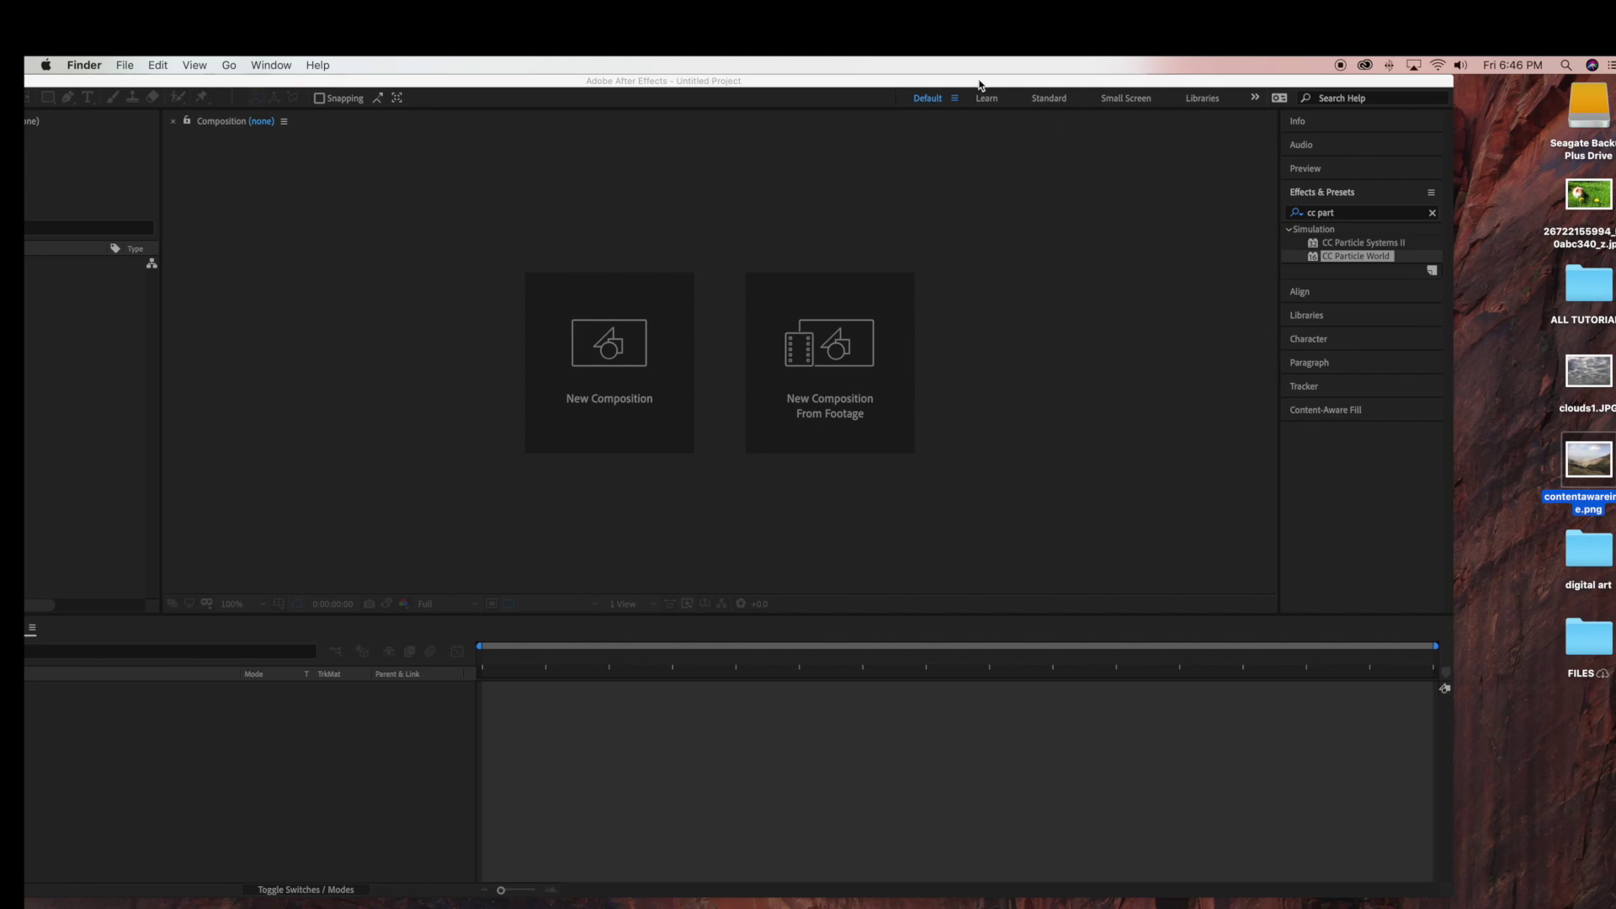
left_click_drag(981, 84, 1016, 93)
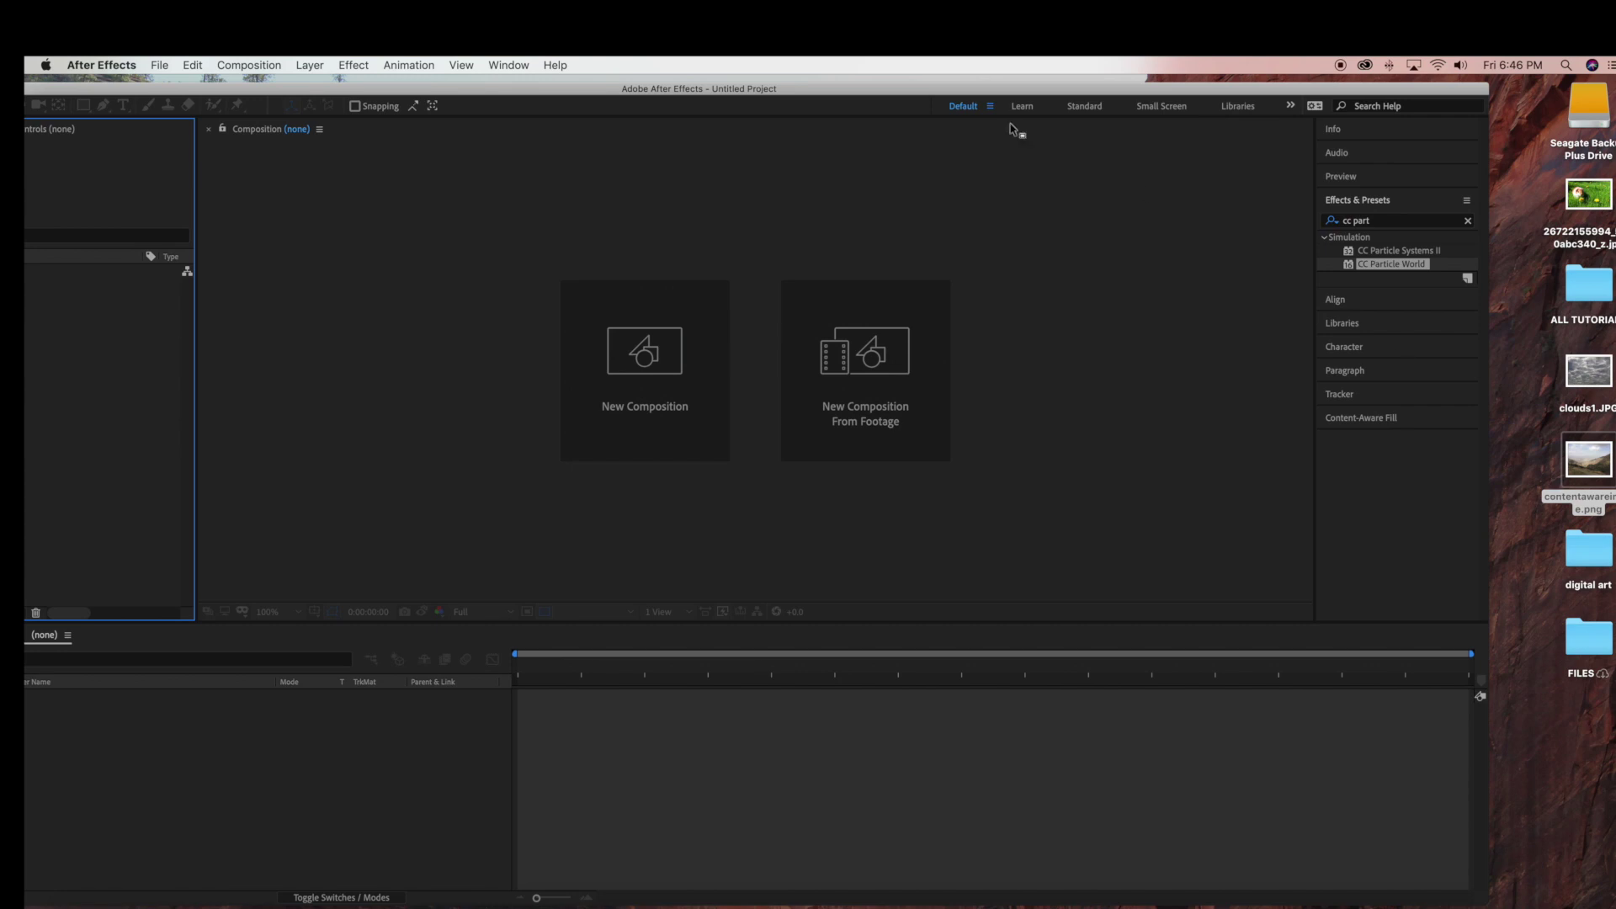
left_click_drag(823, 91, 949, 90)
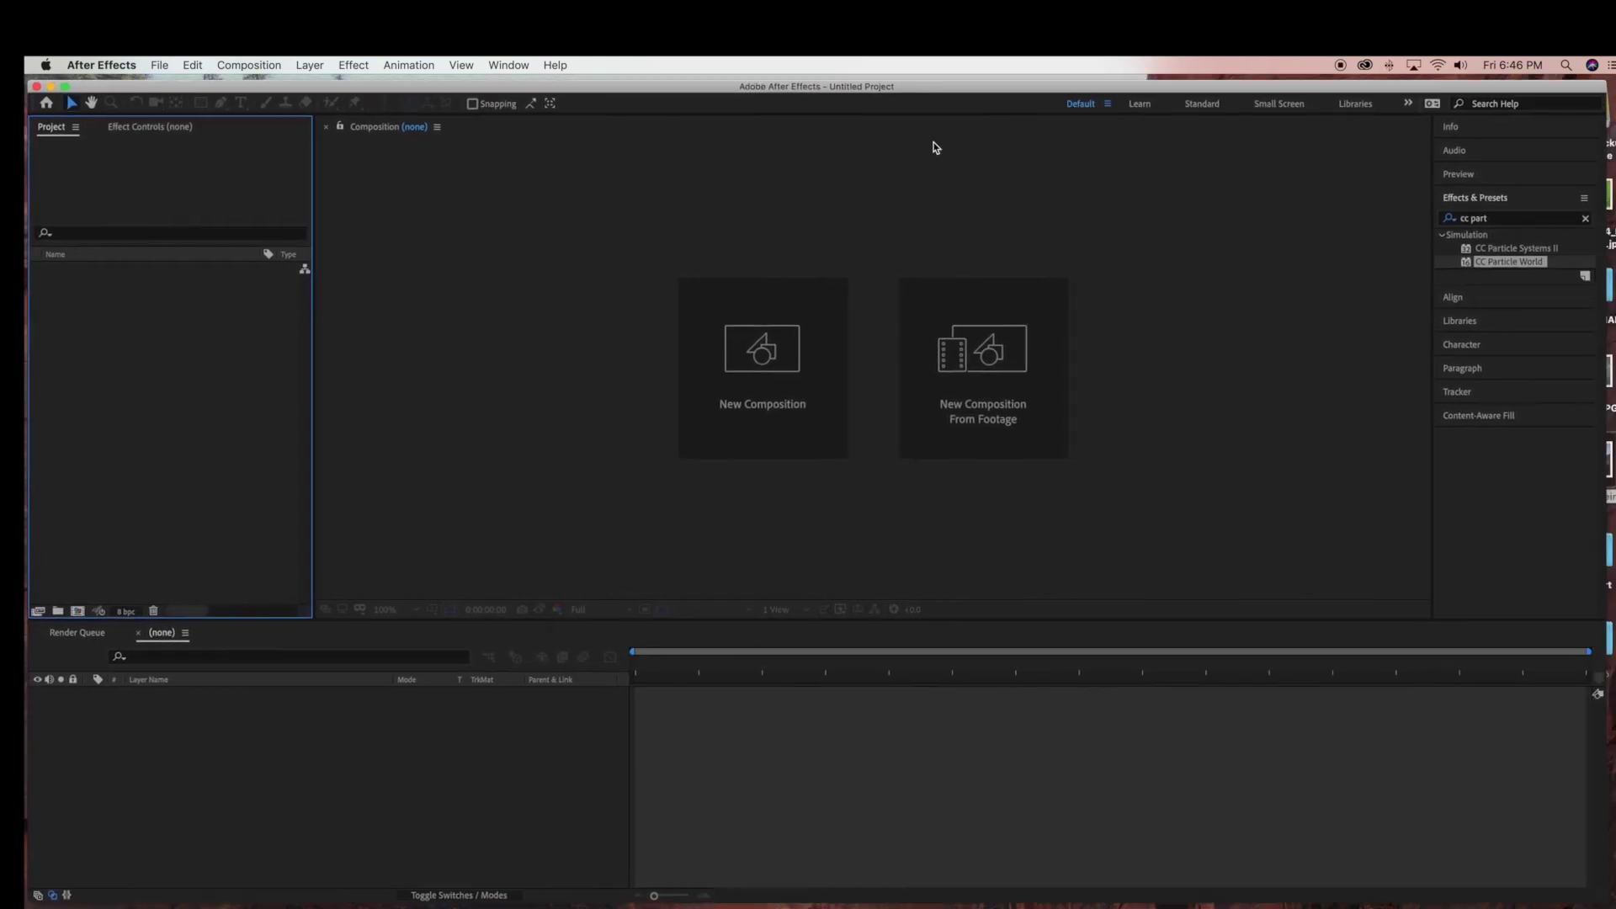
Step: Create an HDTV 1080 29.97 composition named "tornado" with a 20-second duration
left_click(693, 419)
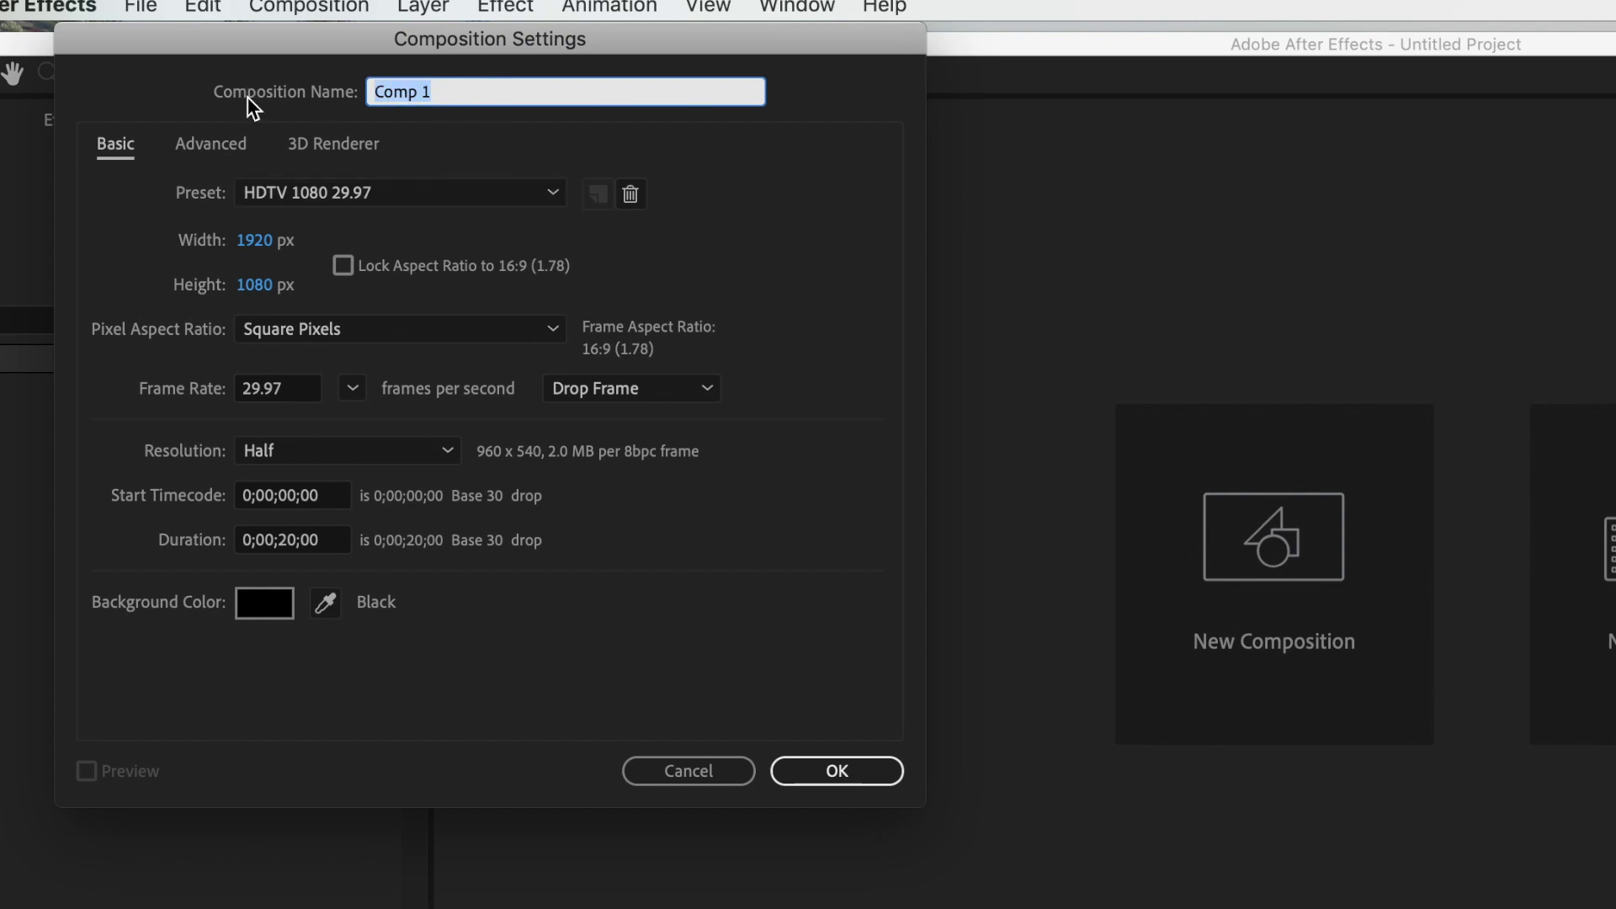
type("tornado")
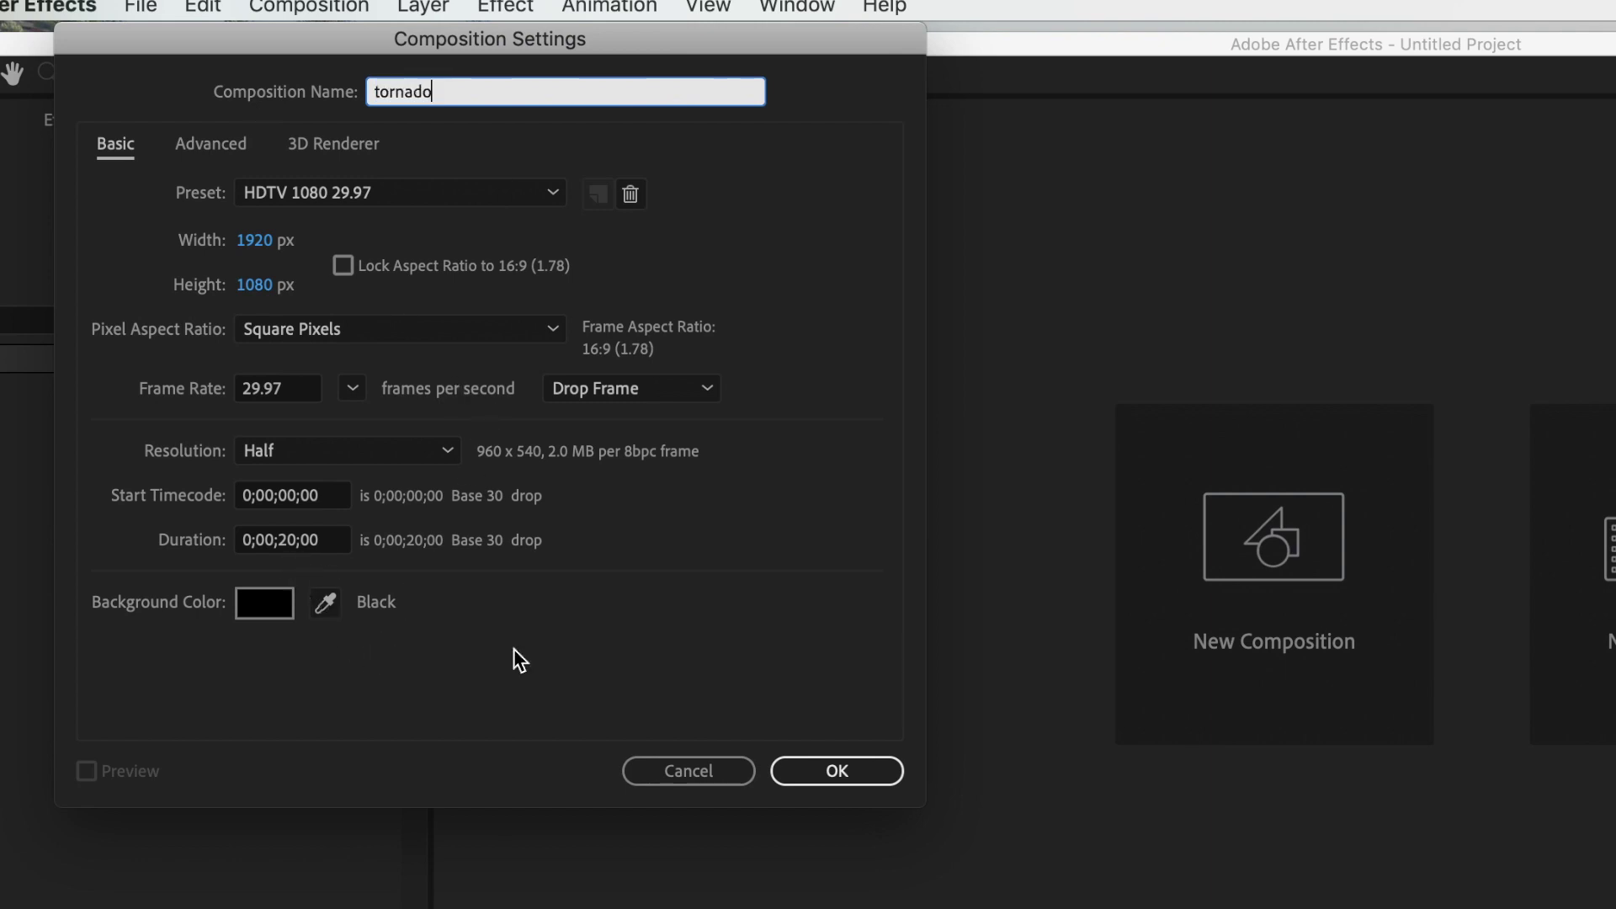
left_click(838, 771)
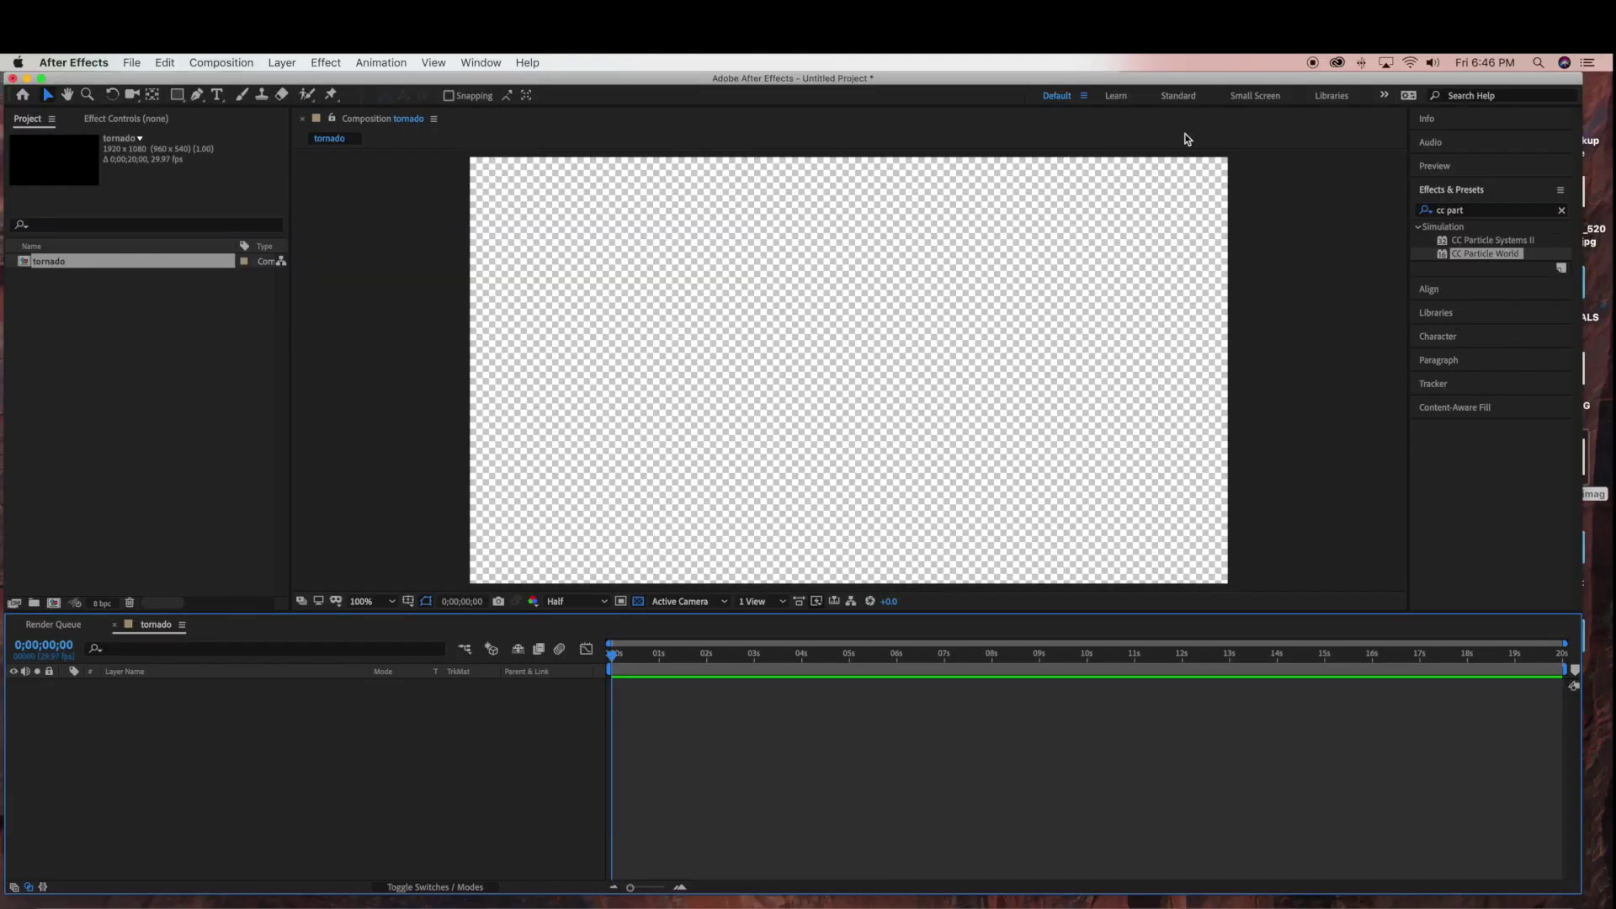
Step: Import contentawareimage.png and clouds1.JPG from the desktop into the project
left_click_drag(1223, 82, 1160, 84)
left_click_drag(1559, 456, 8, 412)
left_click_drag(1561, 367, 5, 437)
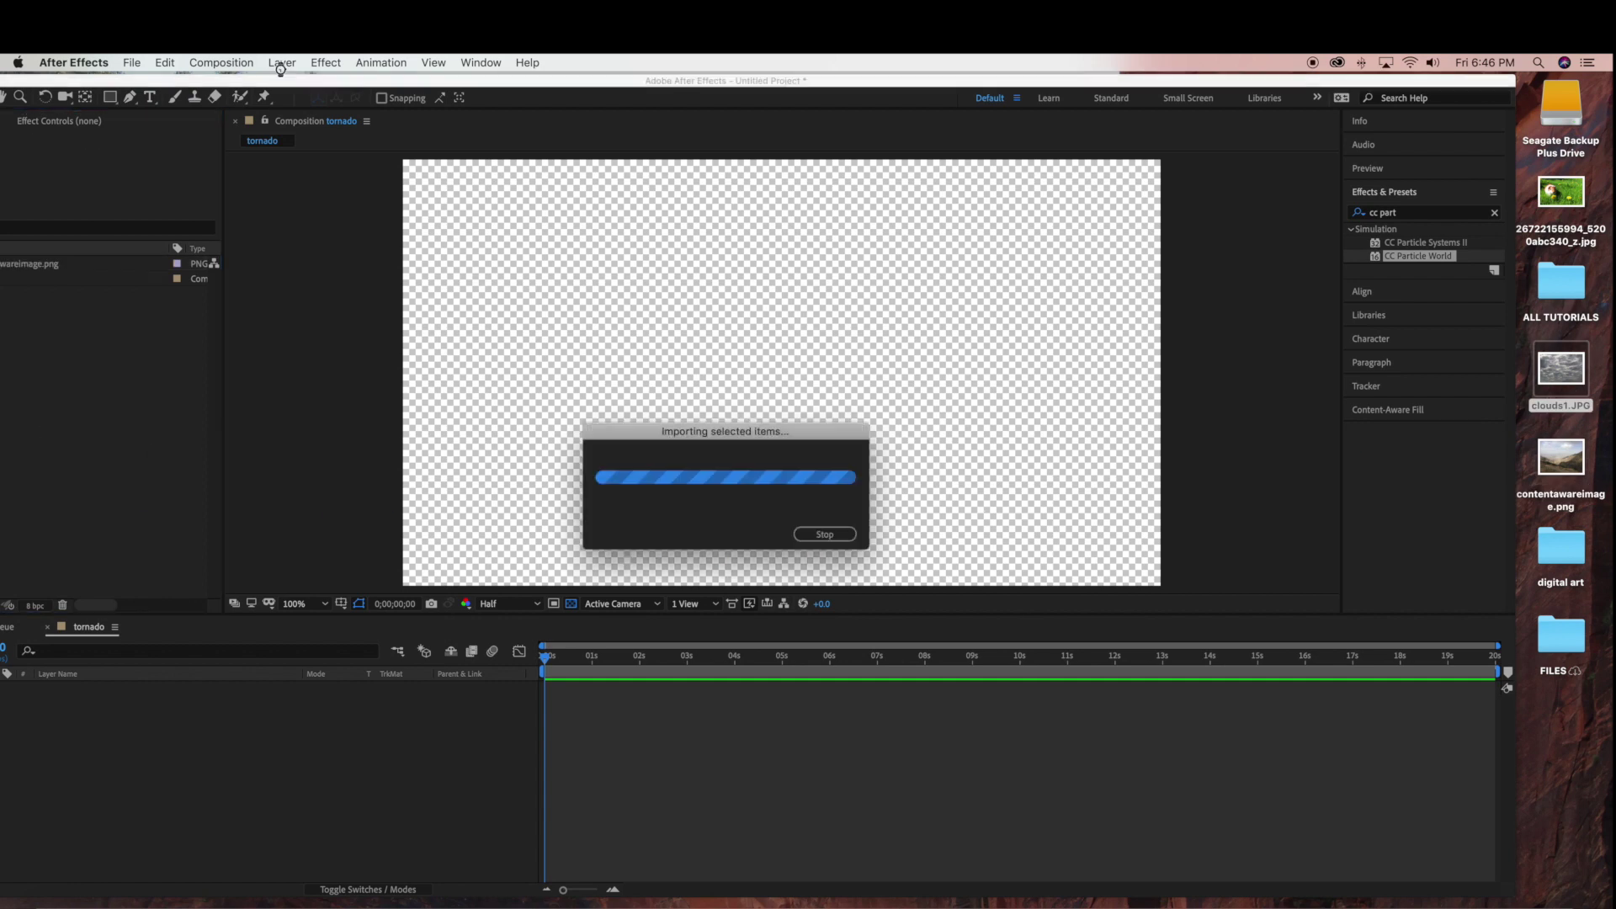
left_click_drag(245, 72, 333, 75)
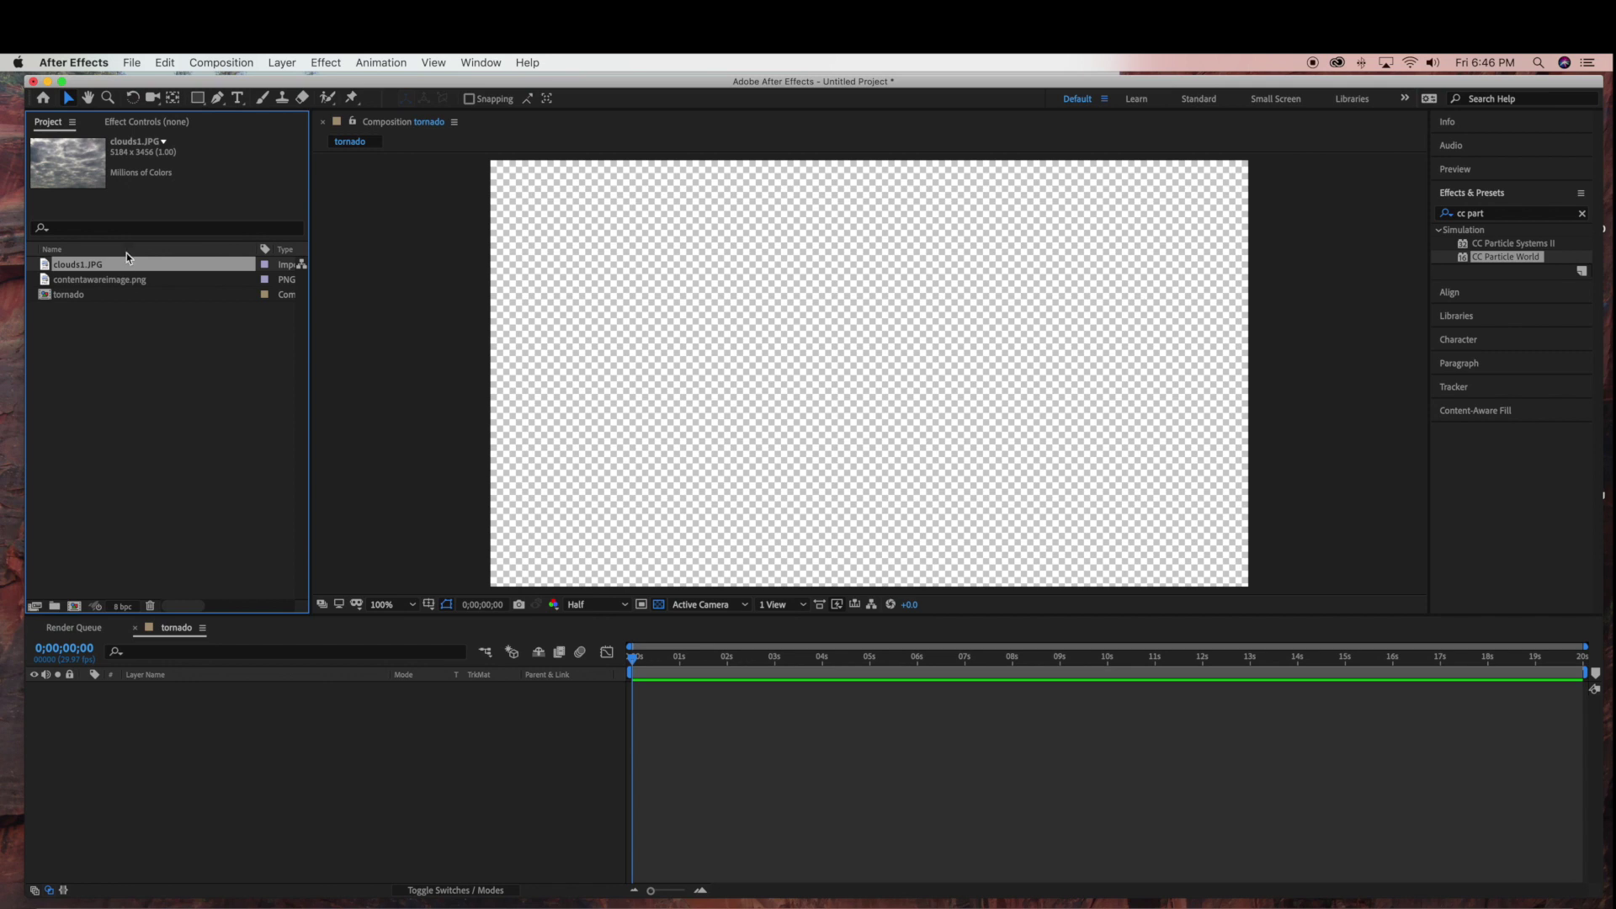
Step: Add contentawareimage.png to the tornado composition as a layer and rename that layer "naturebackground"
left_click(119, 281)
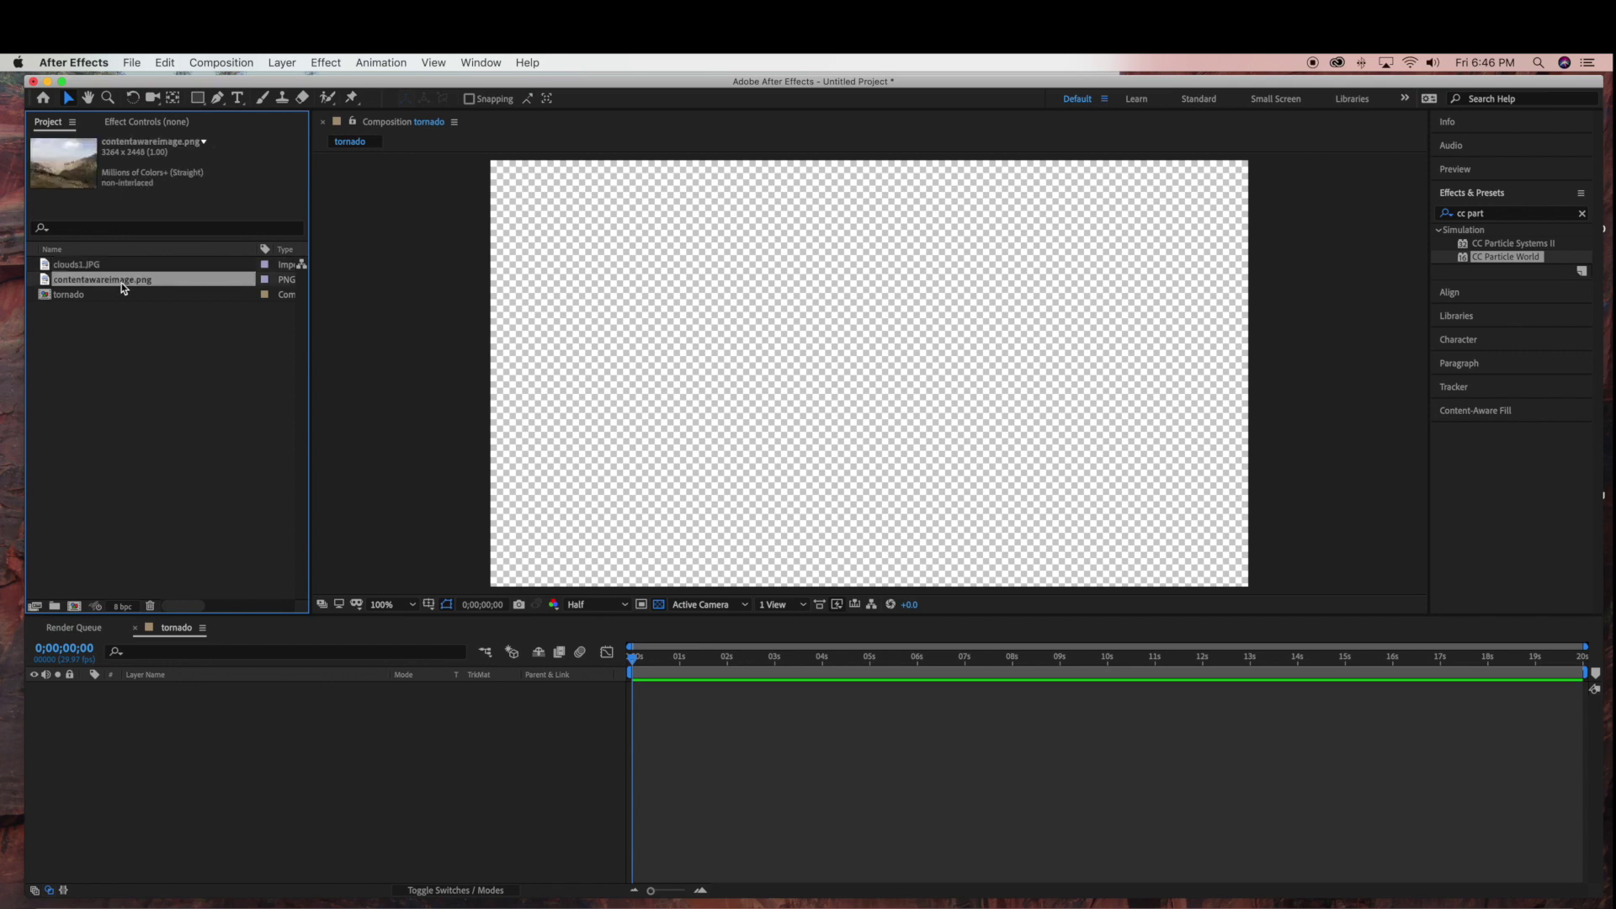
left_click_drag(121, 282, 190, 775)
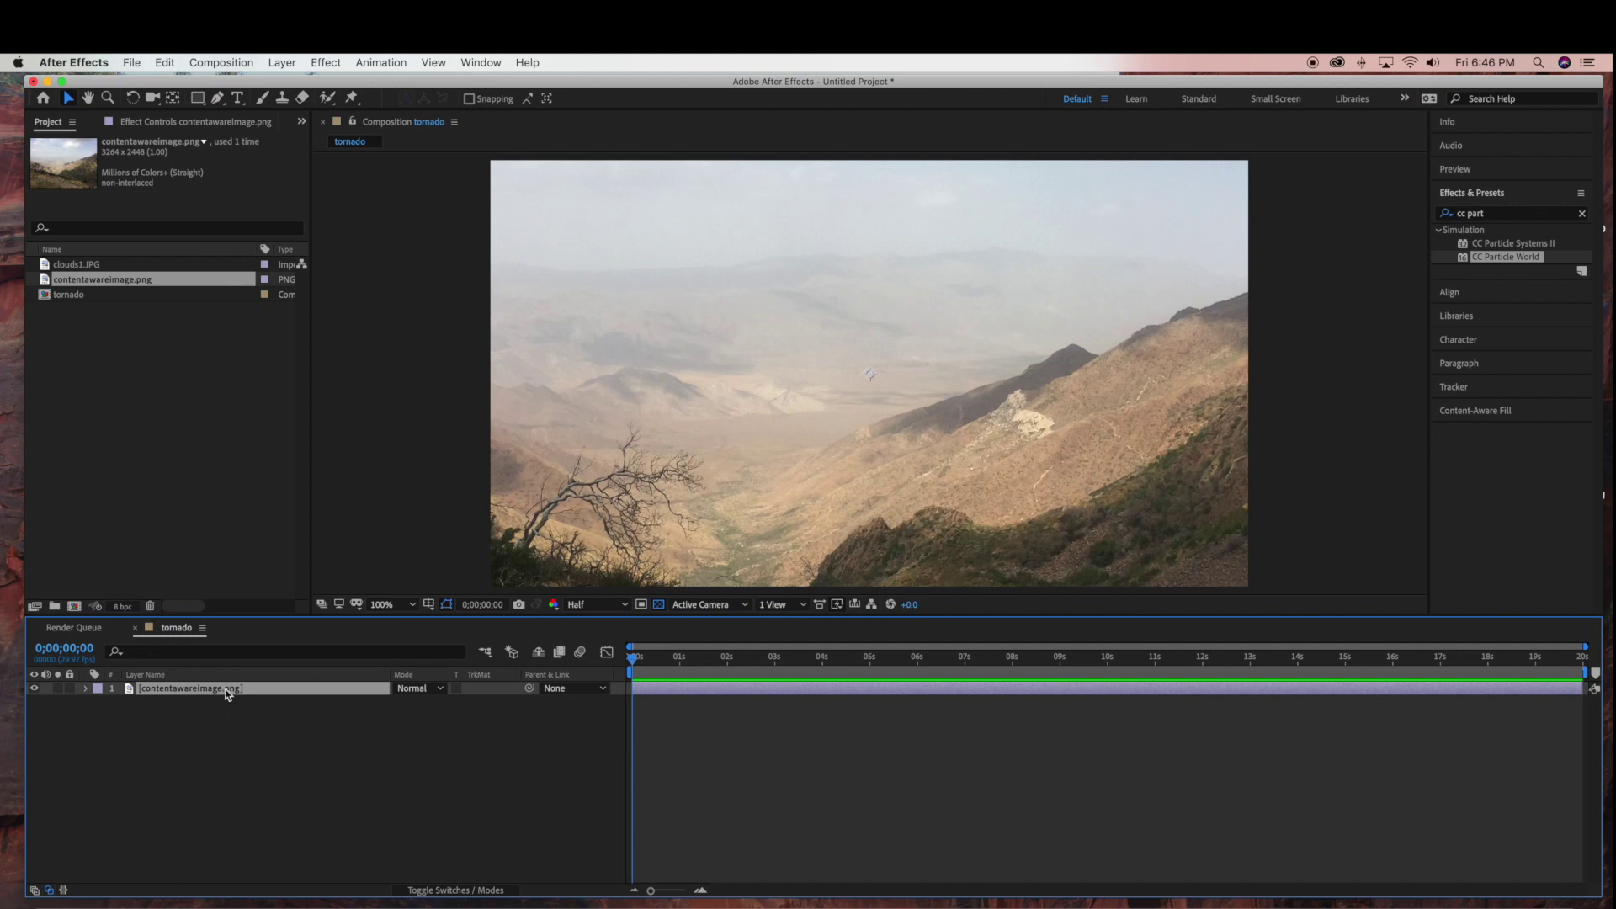
right_click(227, 694)
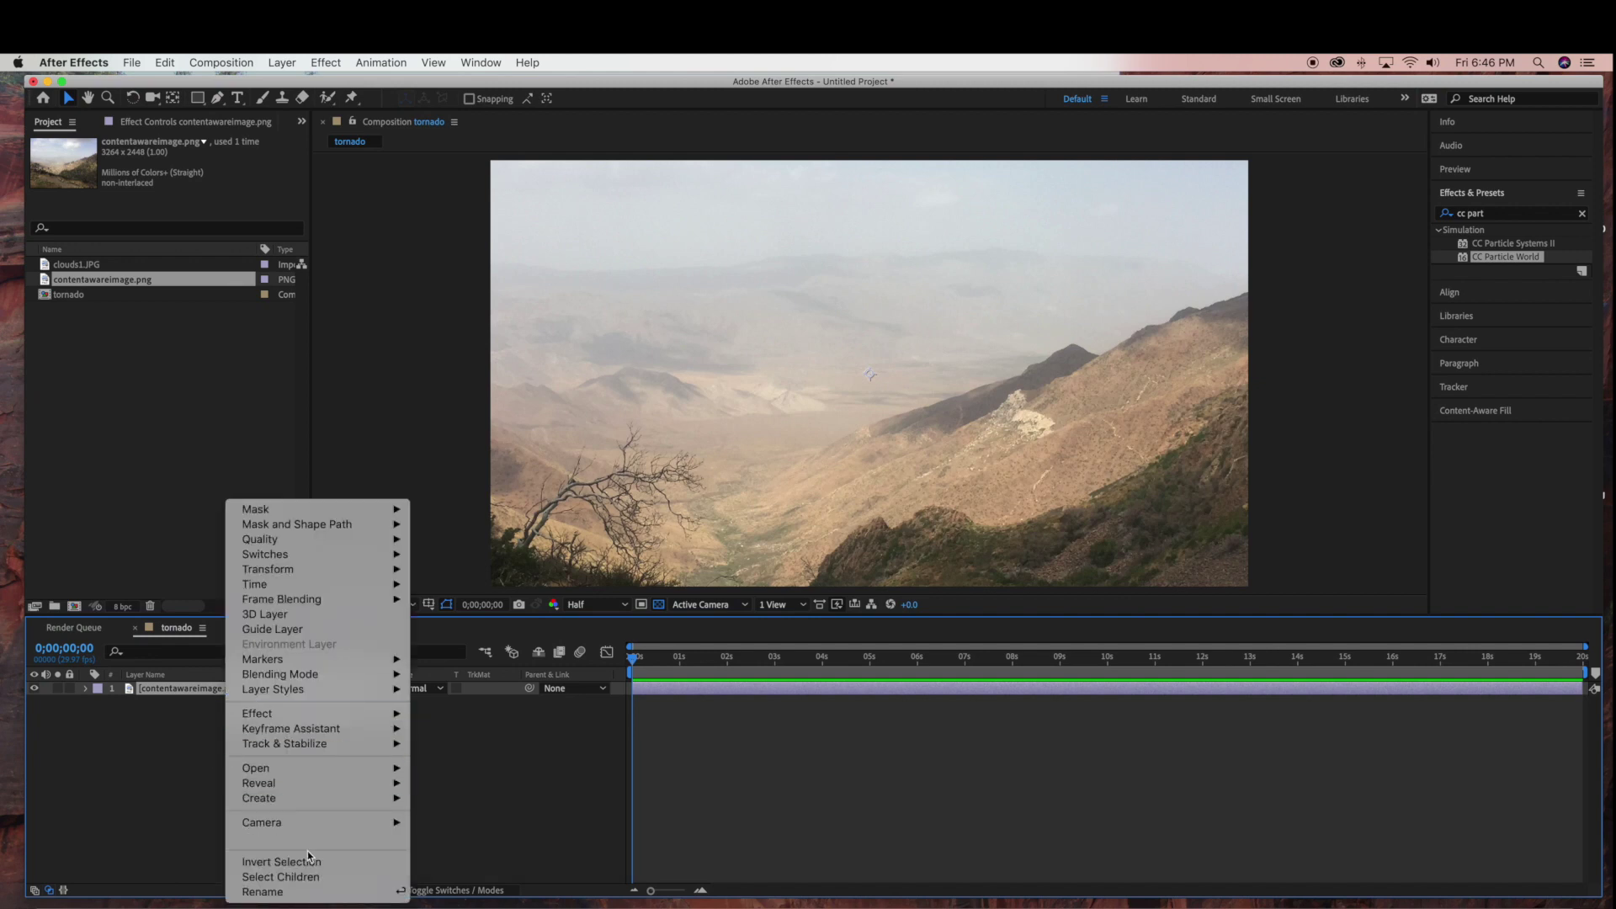
left_click(310, 894)
type("n")
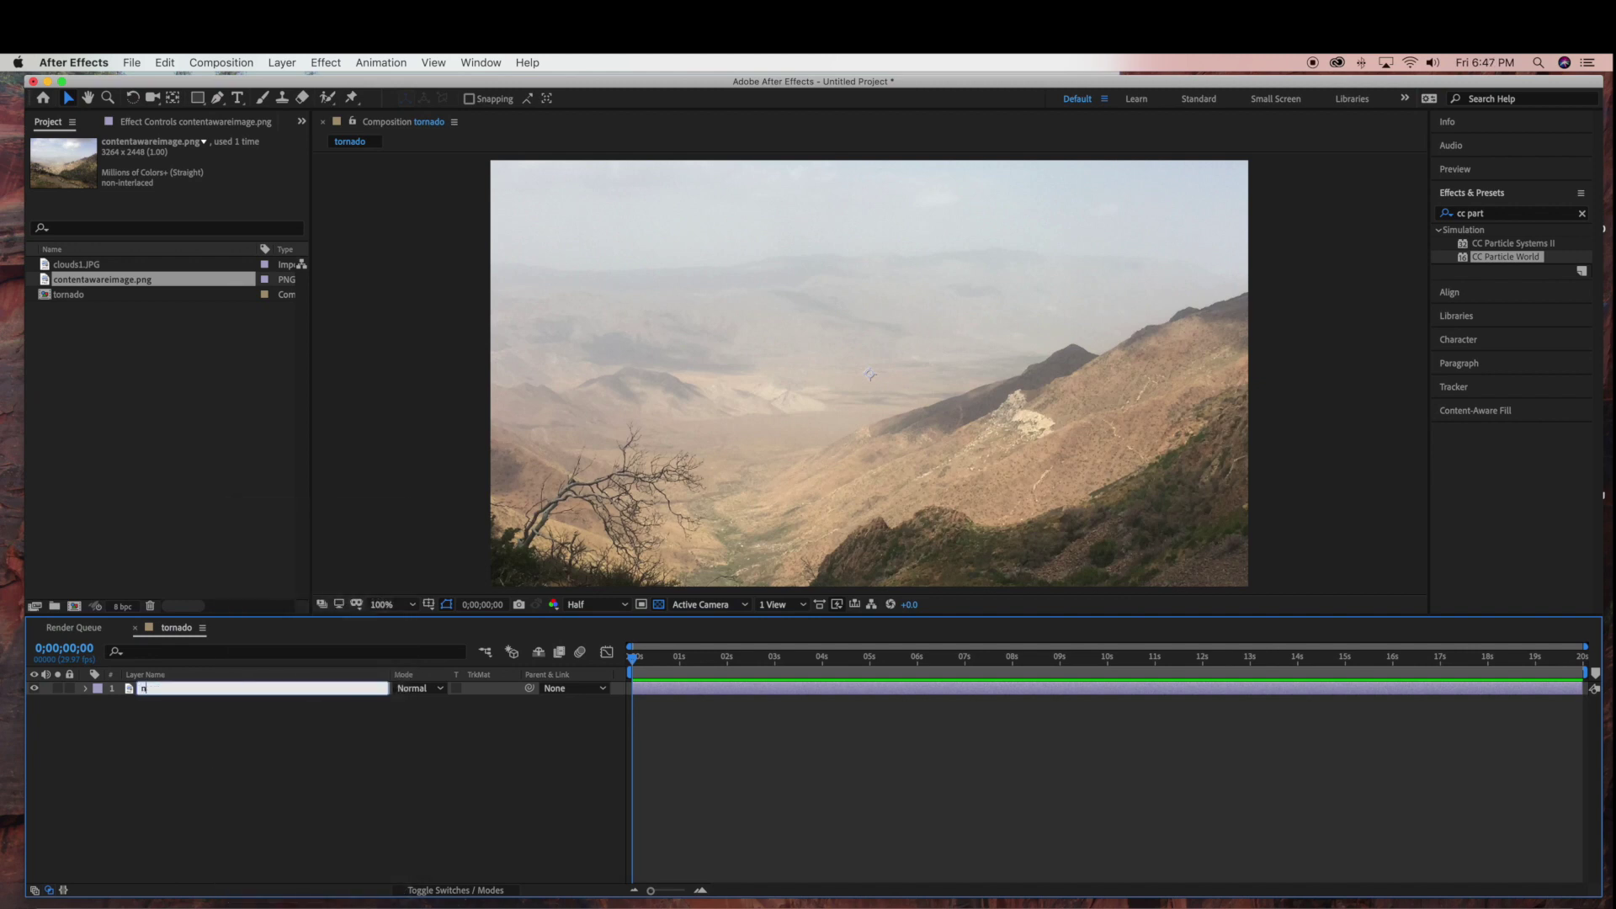
type("atur")
key("BackSpace")
type("urebackground")
key("Return")
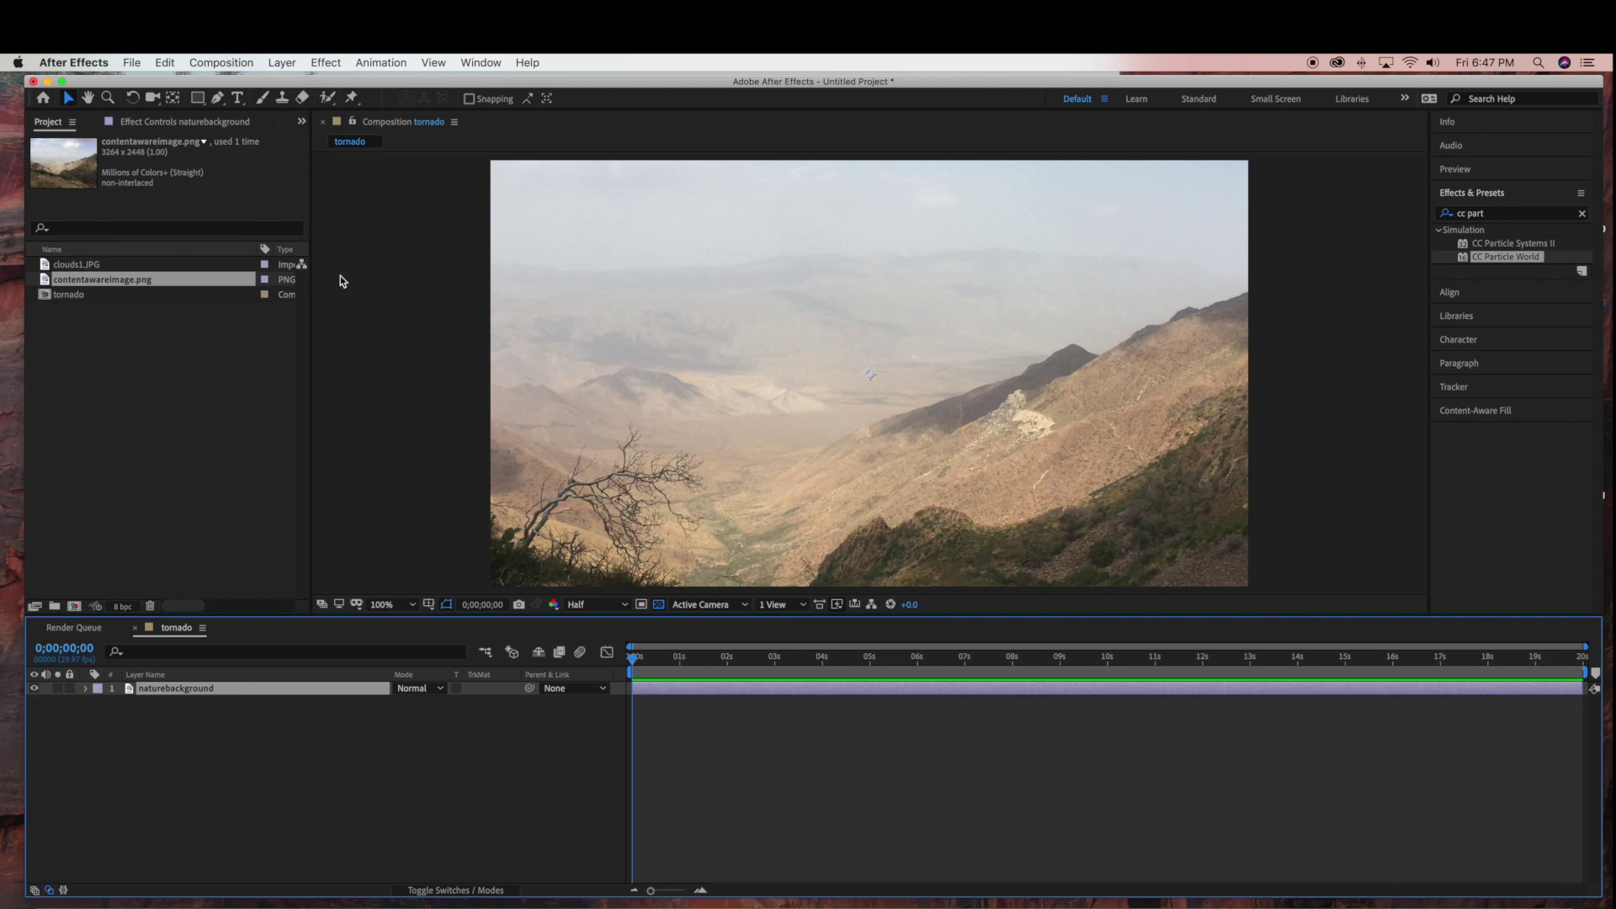
Step: Scale the naturebackground layer down proportionally around its centre until it just covers the composition frame
key("comma")
key("comma")
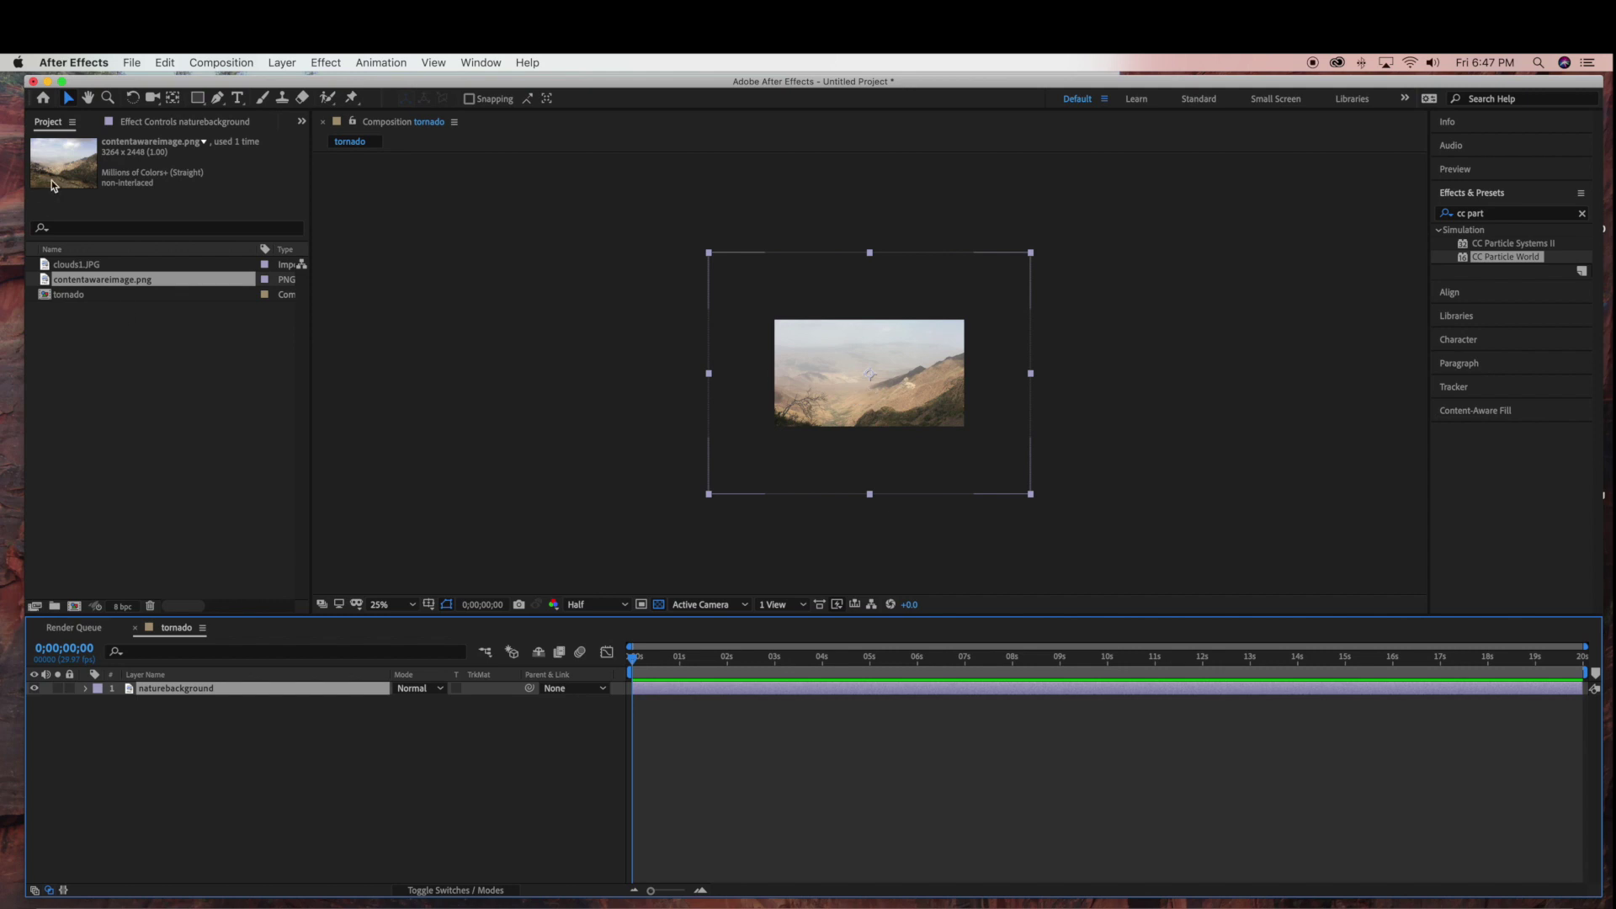
left_click(70, 99)
left_click_drag(710, 253, 772, 319)
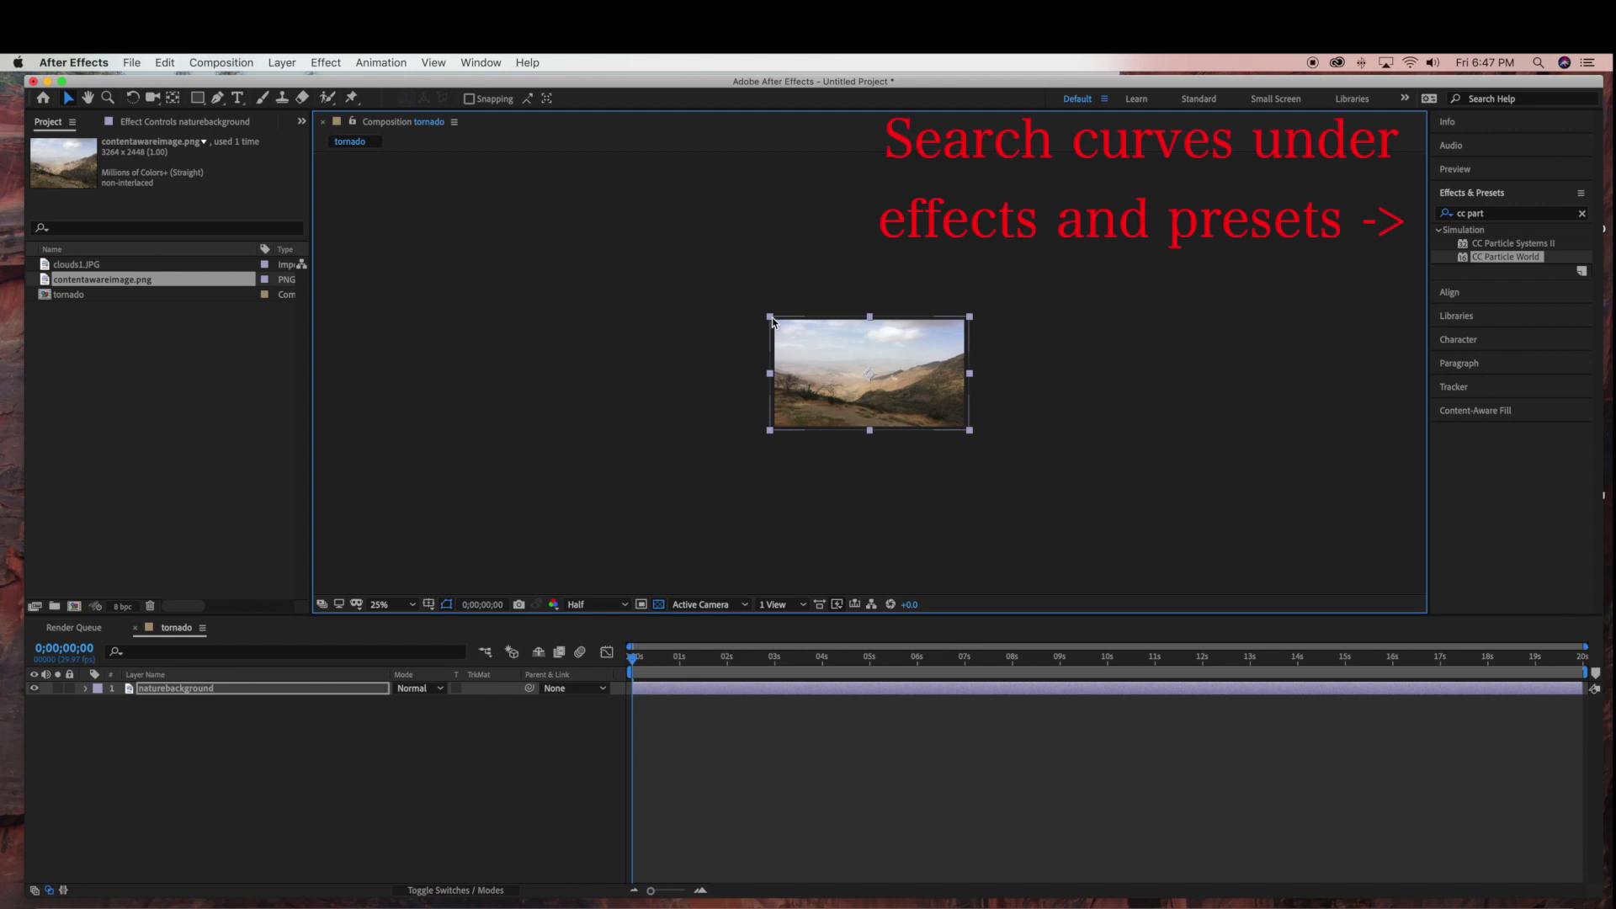
left_click(729, 327)
key(".")
key(".")
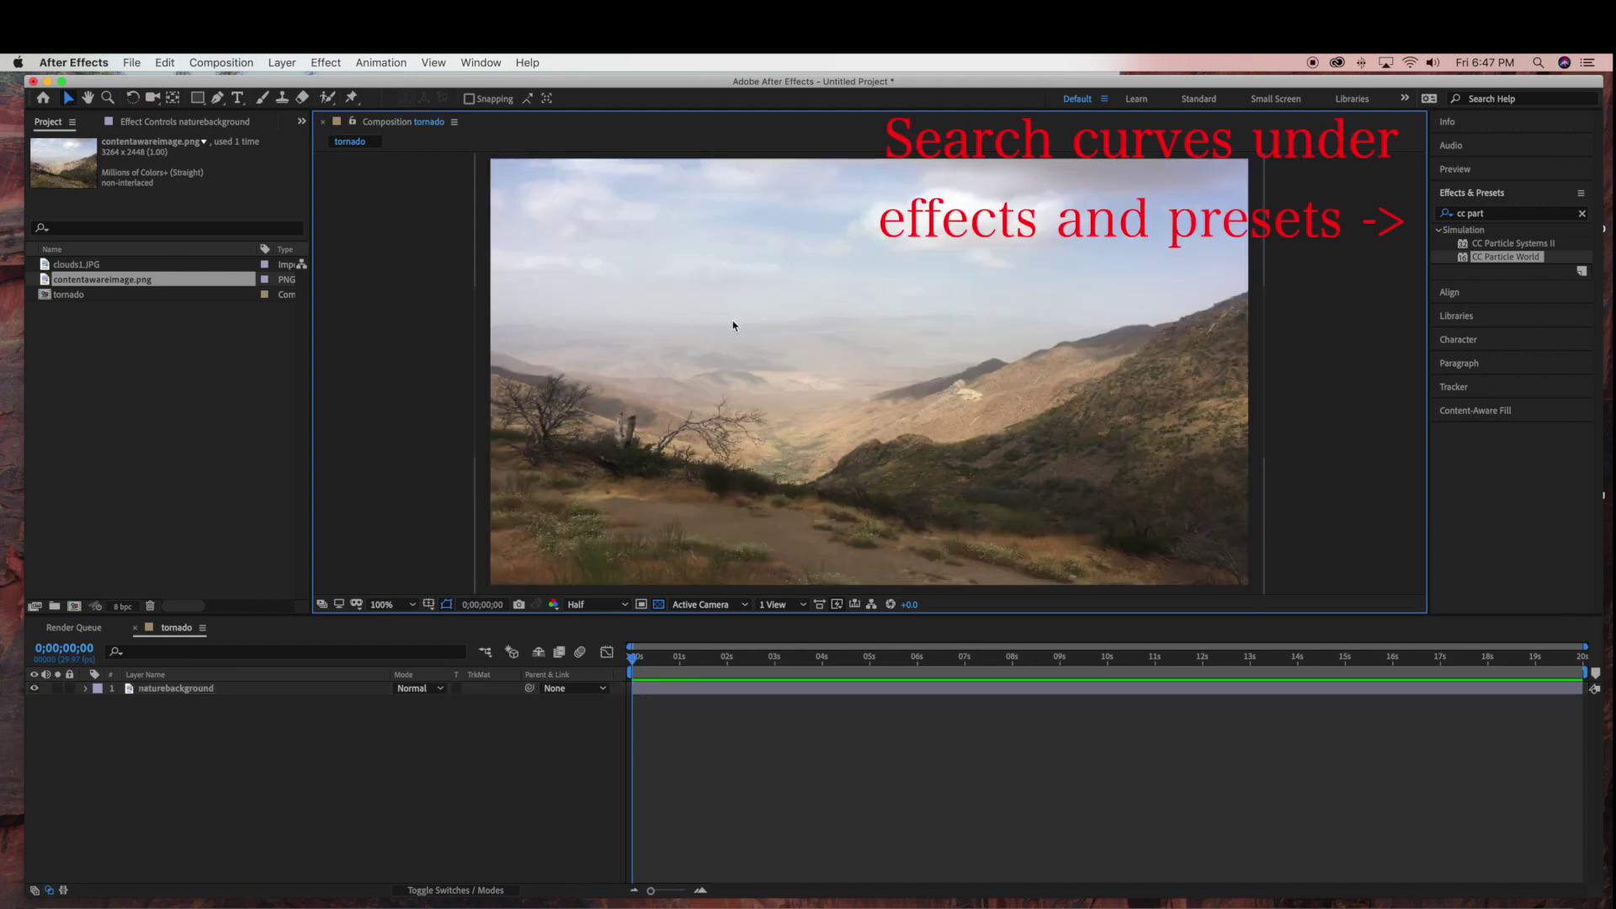
Step: Find the Curves colour correction effect and apply it to the naturebackground layer
left_click(1592, 220)
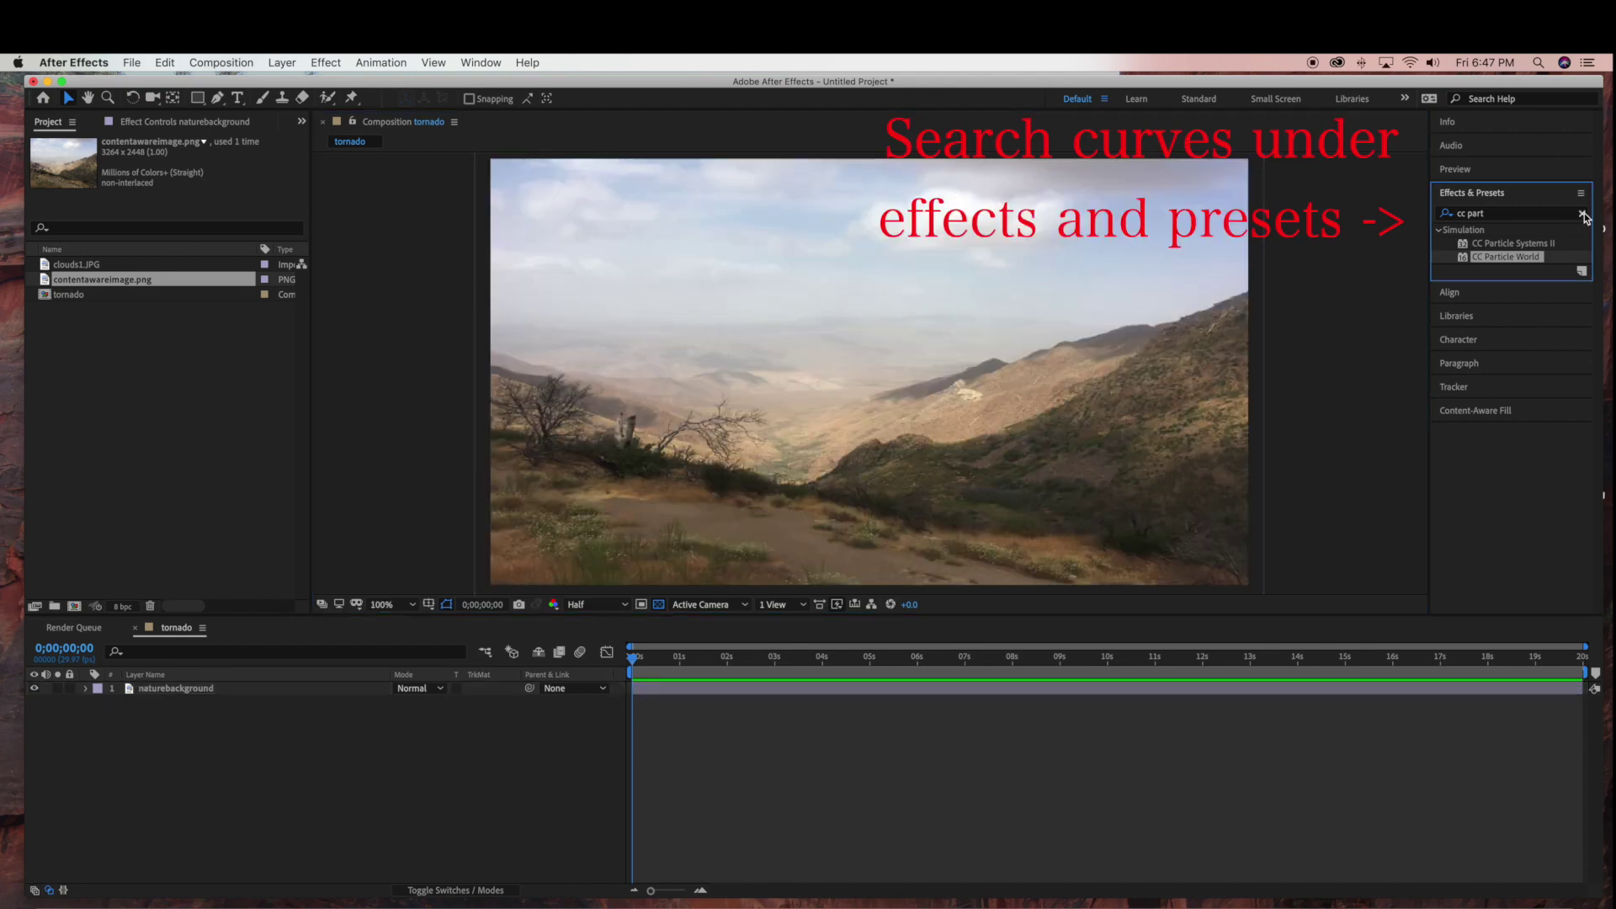
left_click(1582, 214)
left_click(1557, 211)
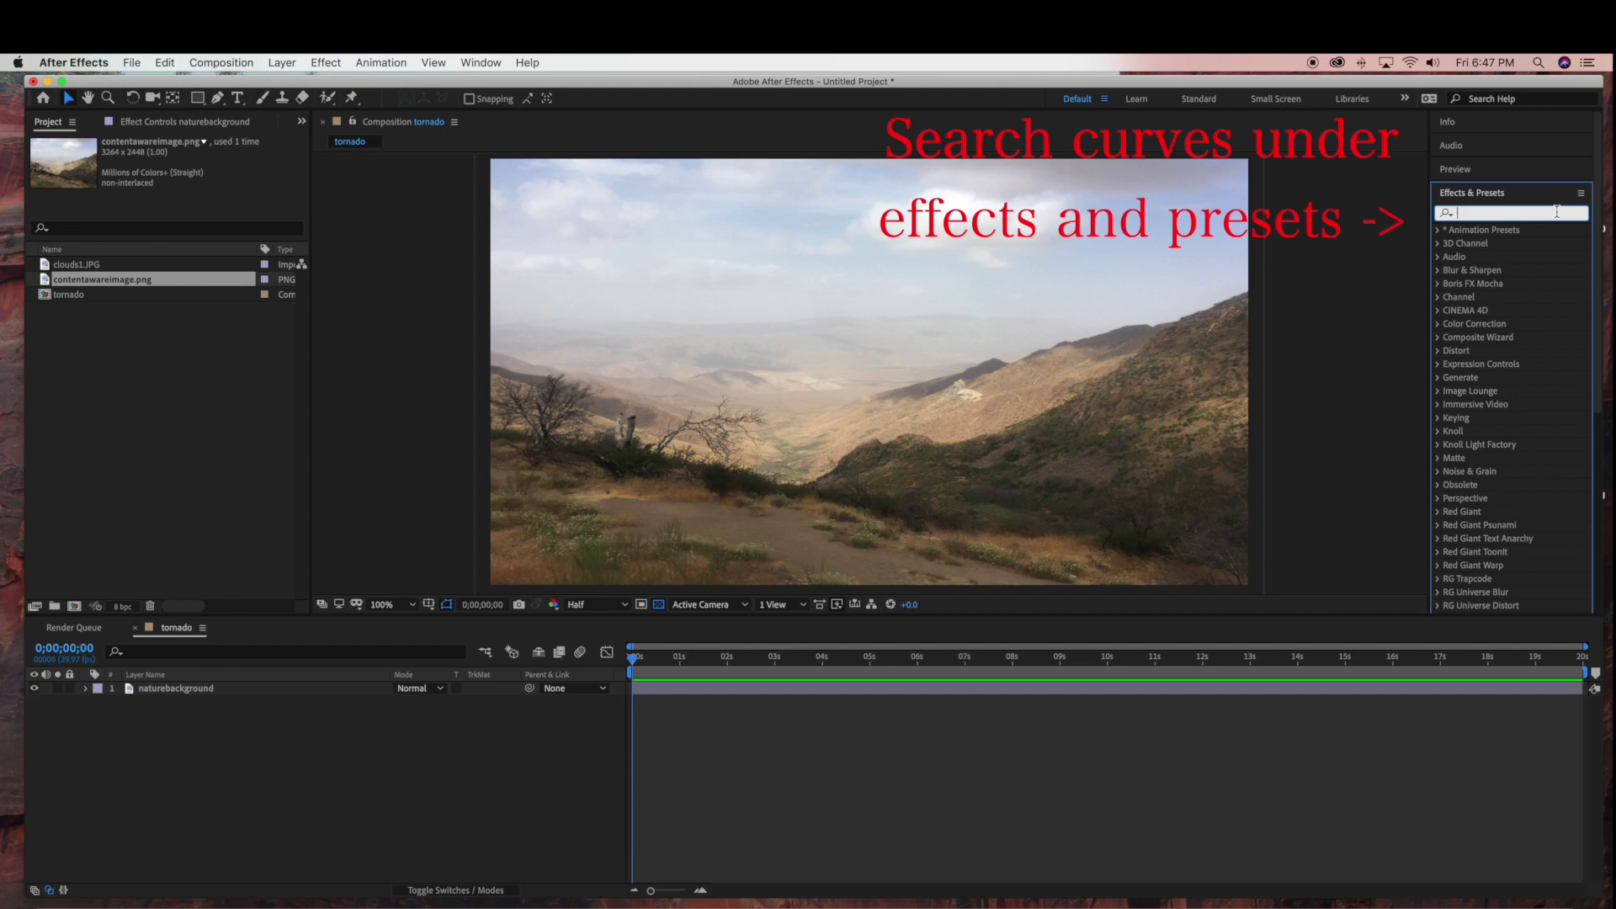
type("curves")
left_click_drag(1497, 284, 249, 684)
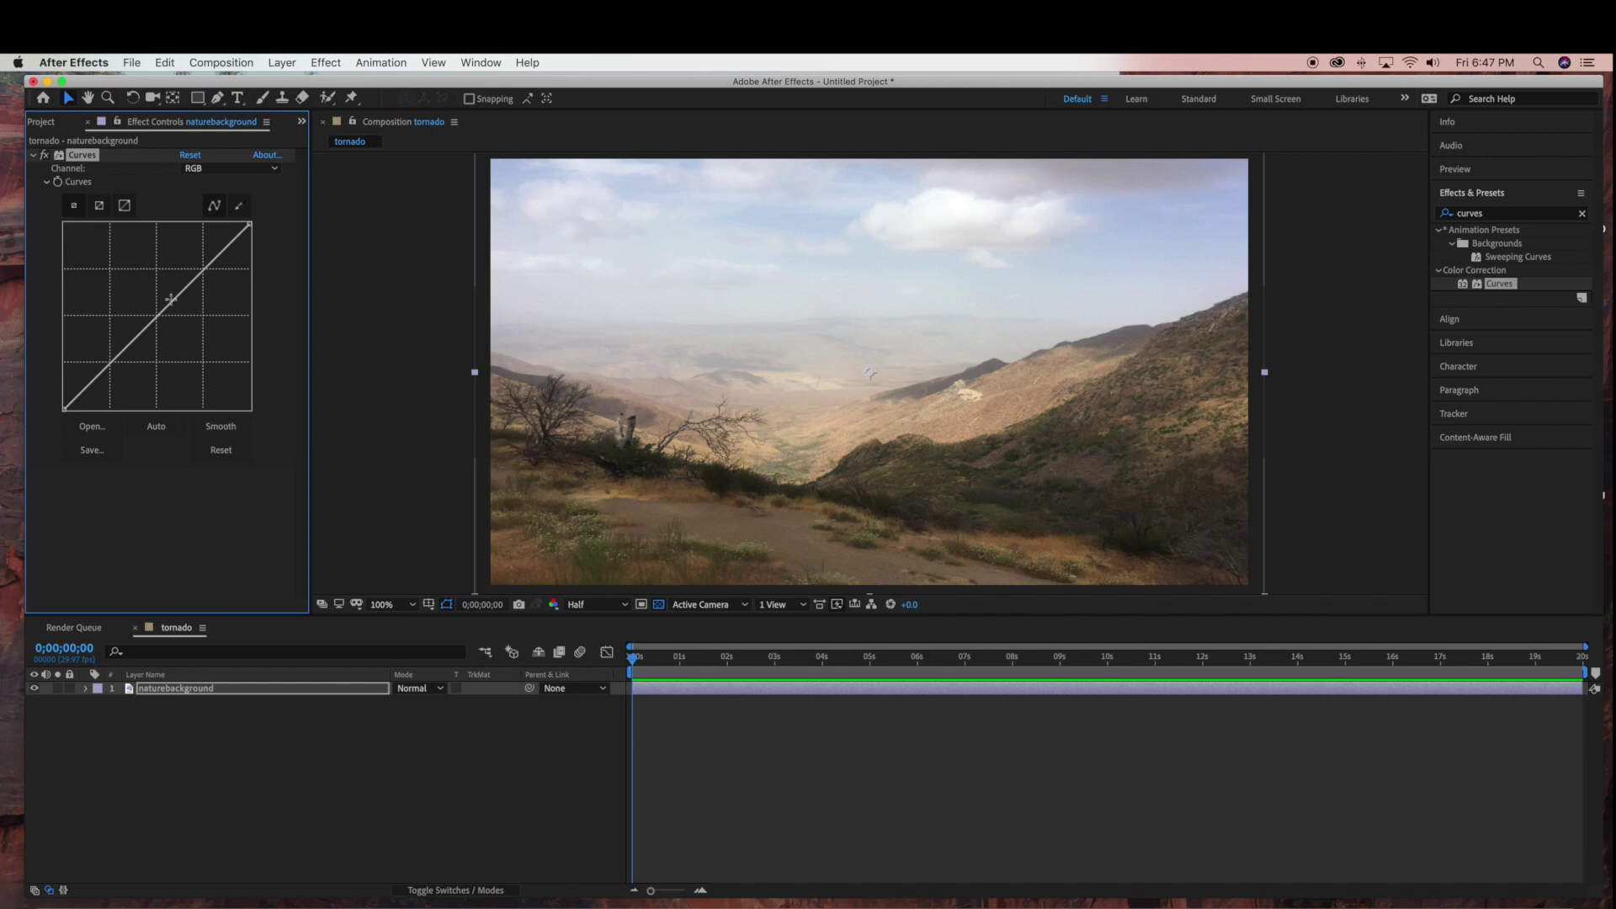
Step: Darken the background with Curves by pulling down the RGB, Red and Green midtones and slightly raising the Blue midtones
left_click_drag(171, 299, 186, 323)
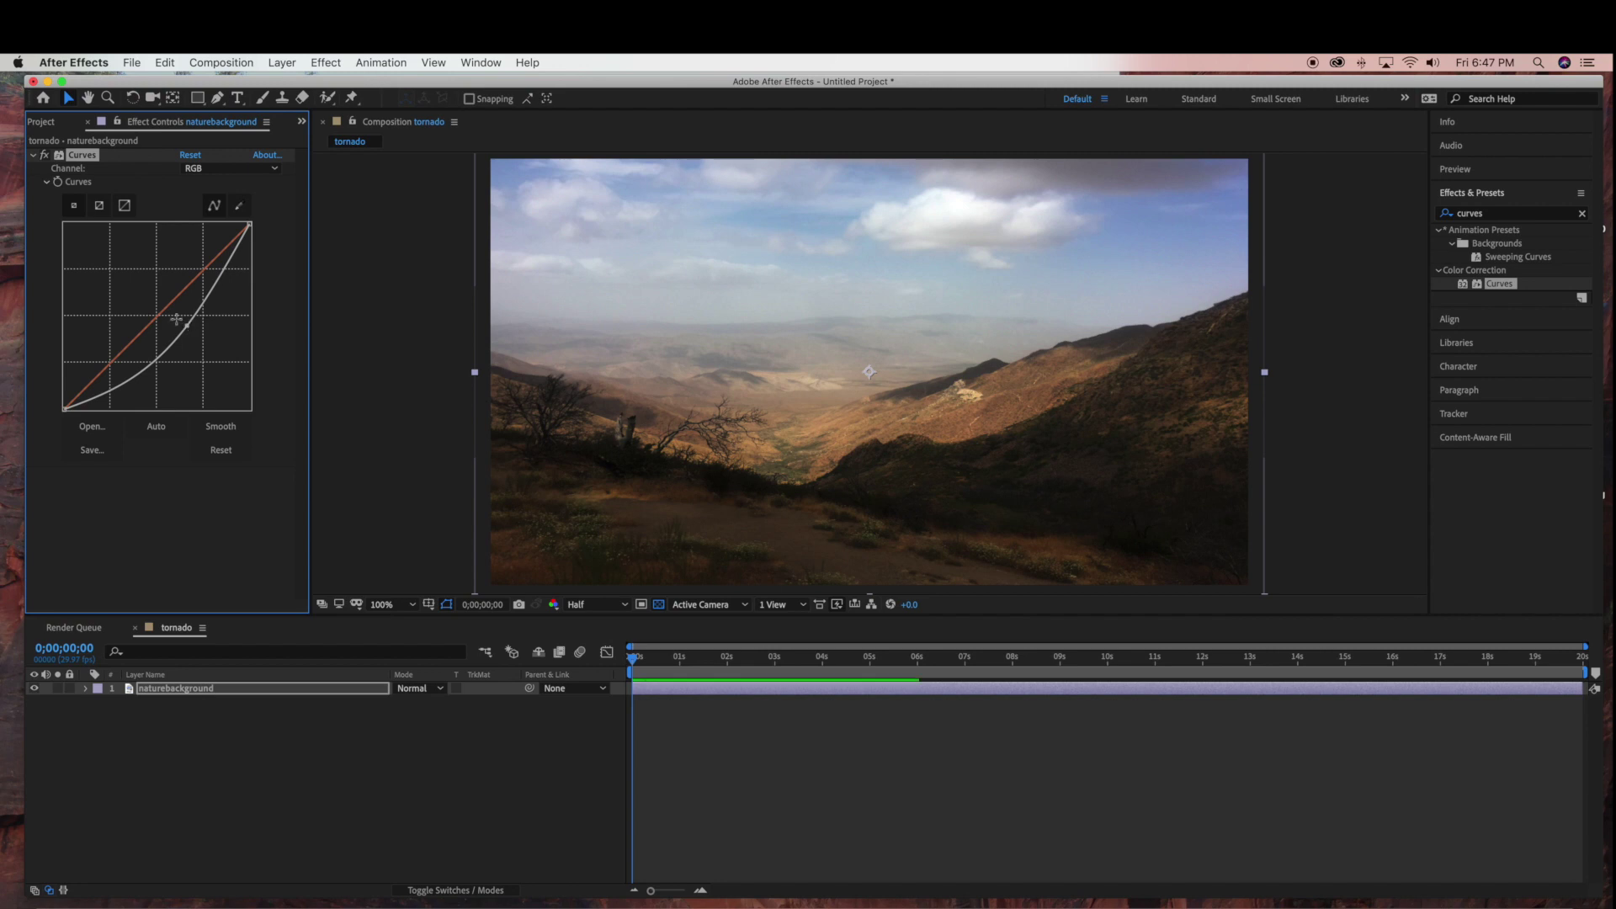
left_click(164, 314)
left_click_drag(162, 311, 168, 320)
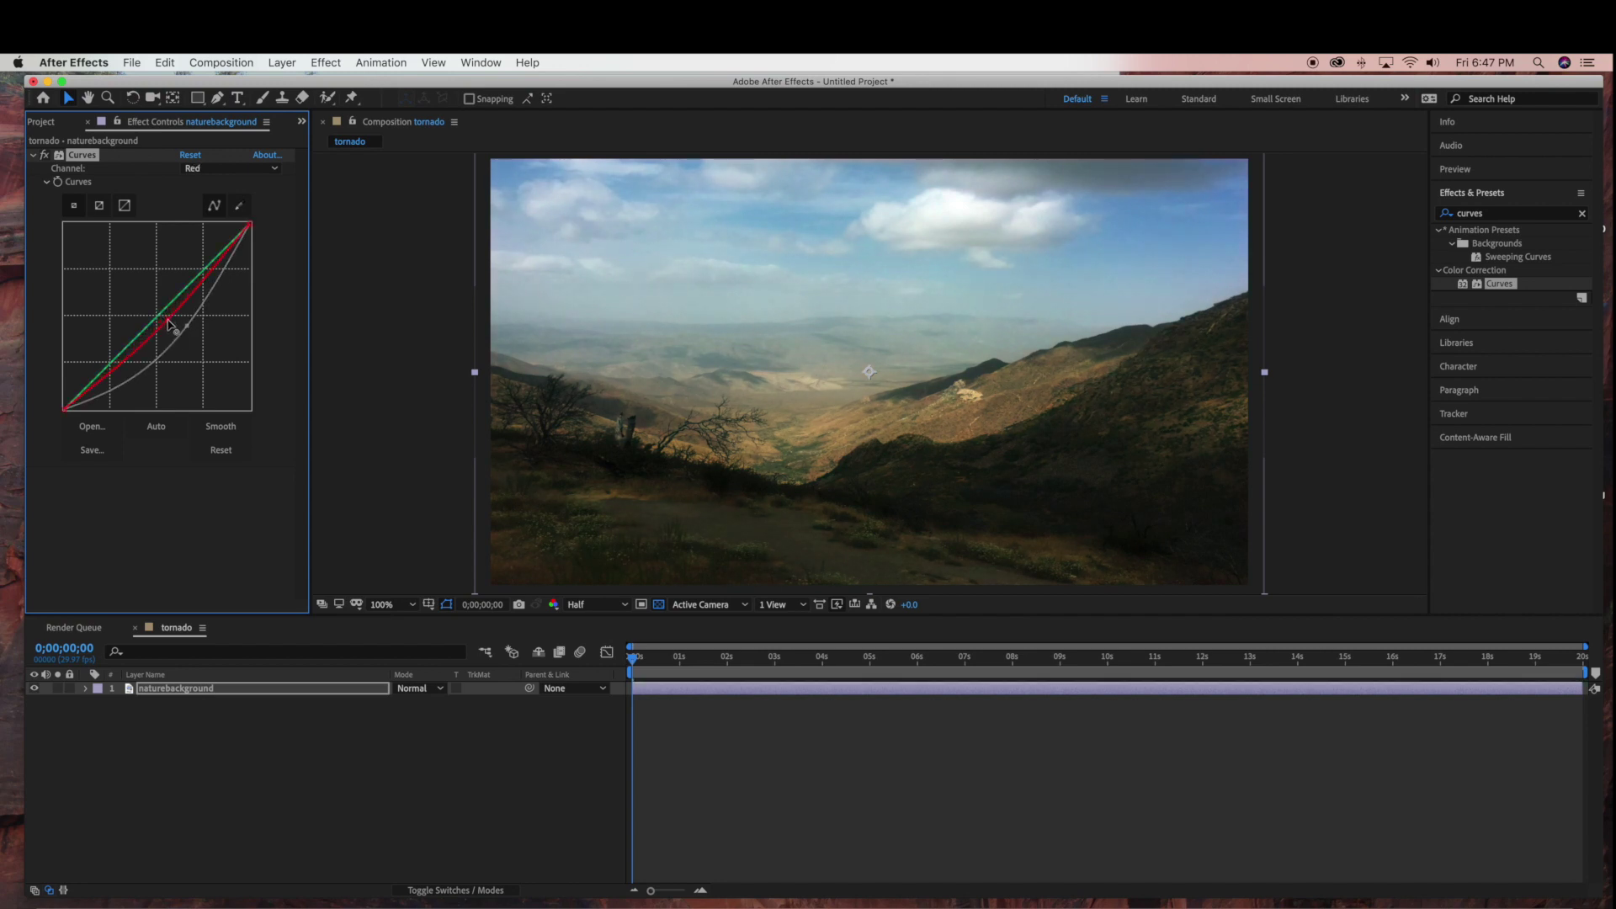
left_click_drag(156, 316, 160, 323)
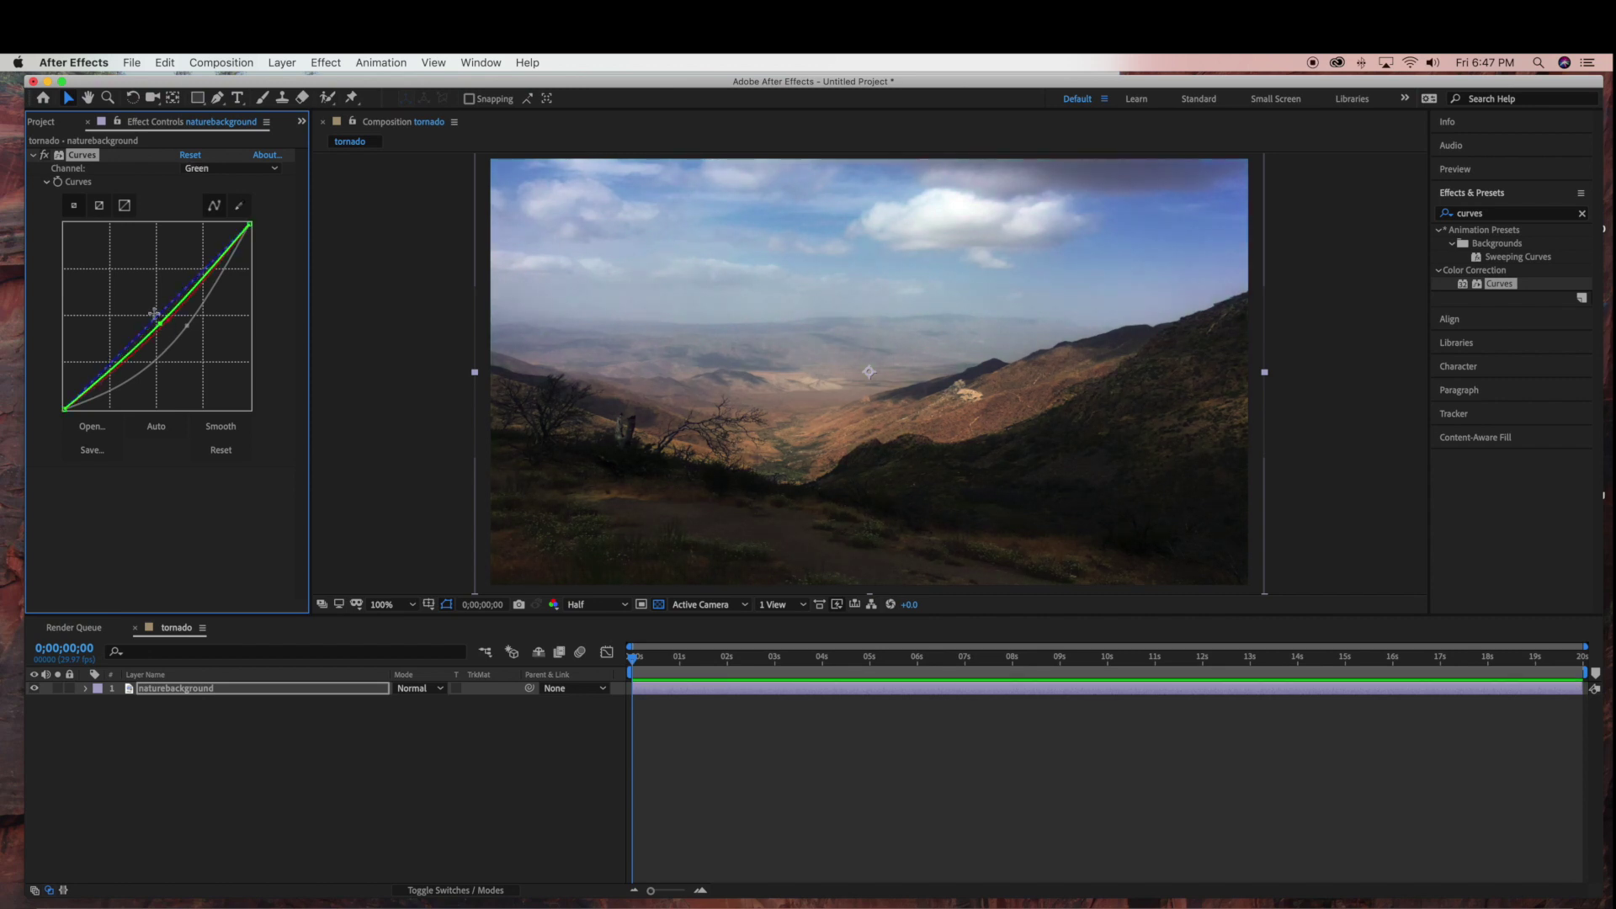
key("Down")
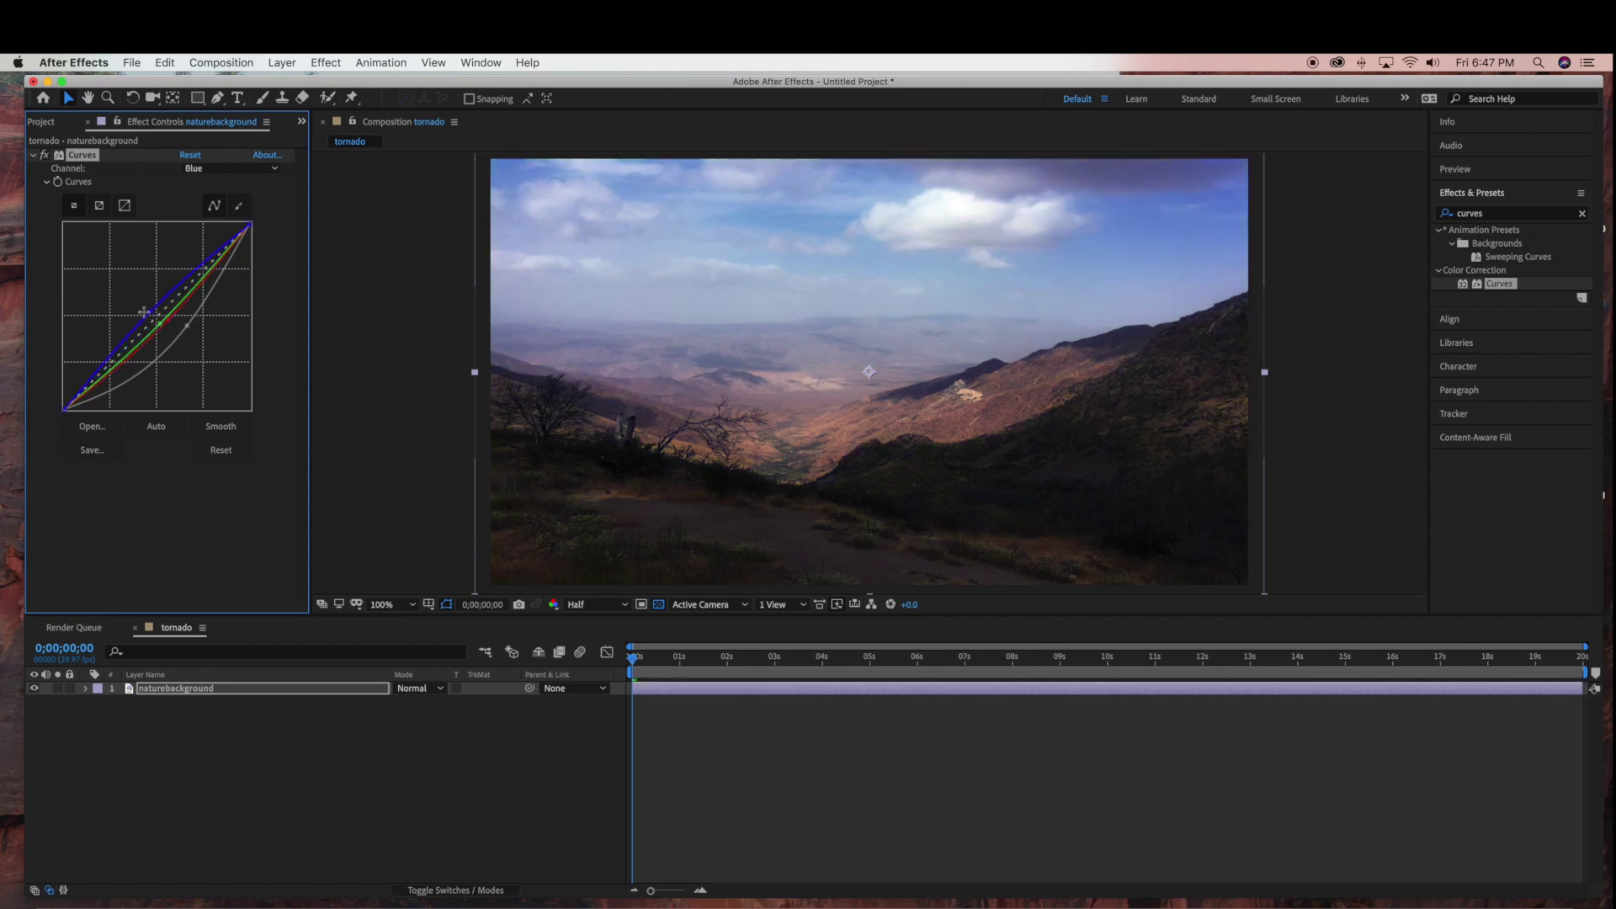
left_click(33, 155)
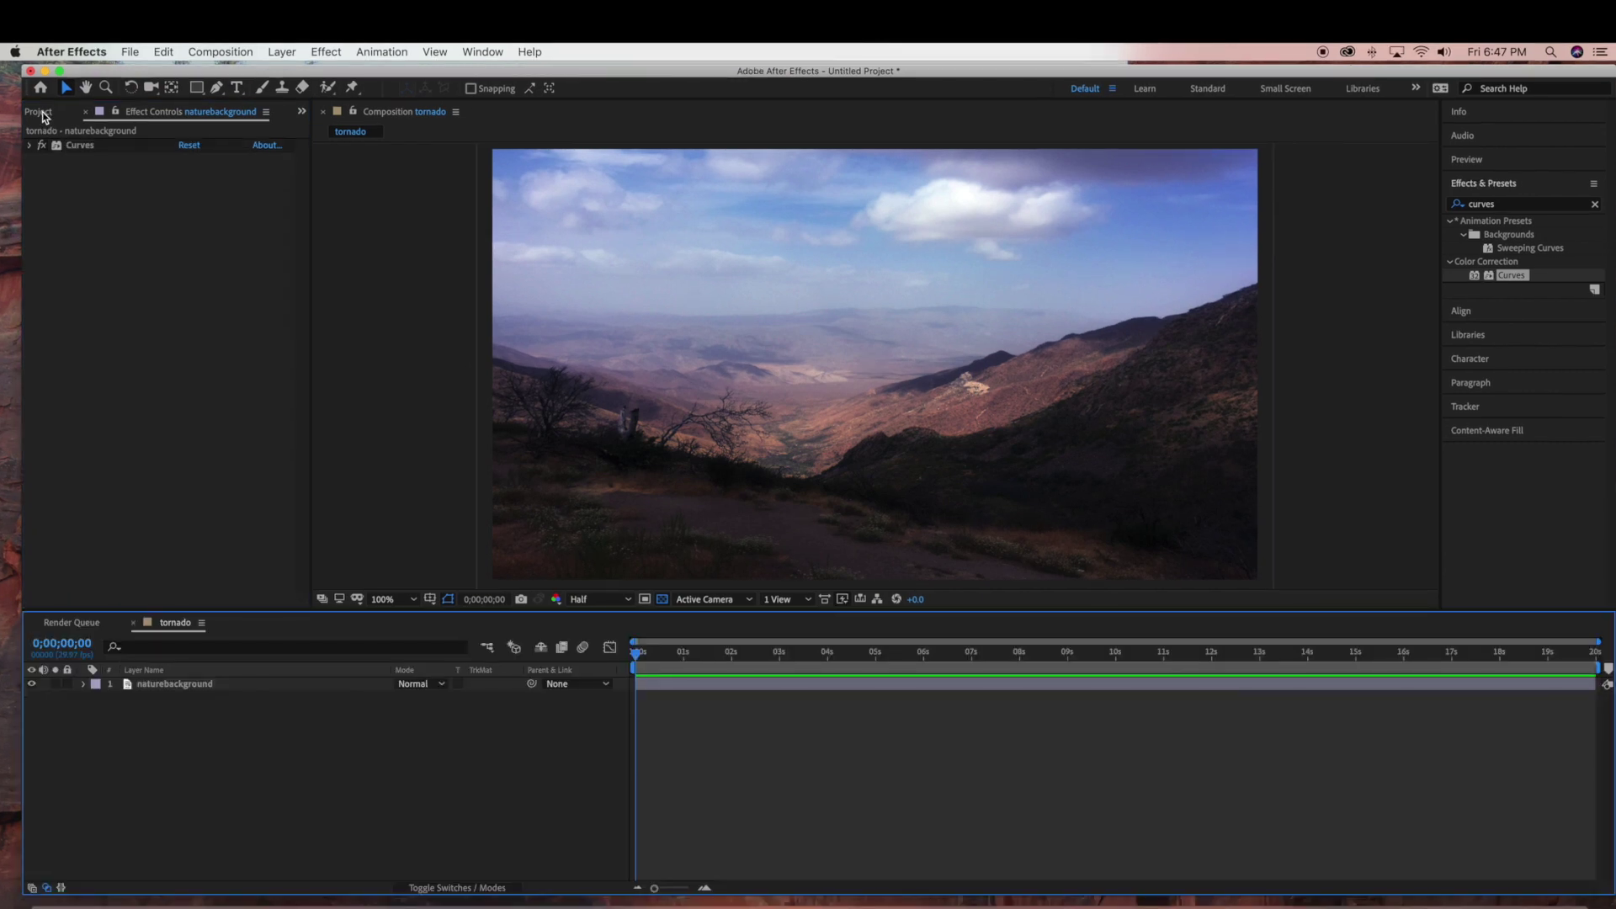
Step: Create a new 1920 x 1080 px solid layer named "tornado" above the naturebackground layer
left_click(41, 112)
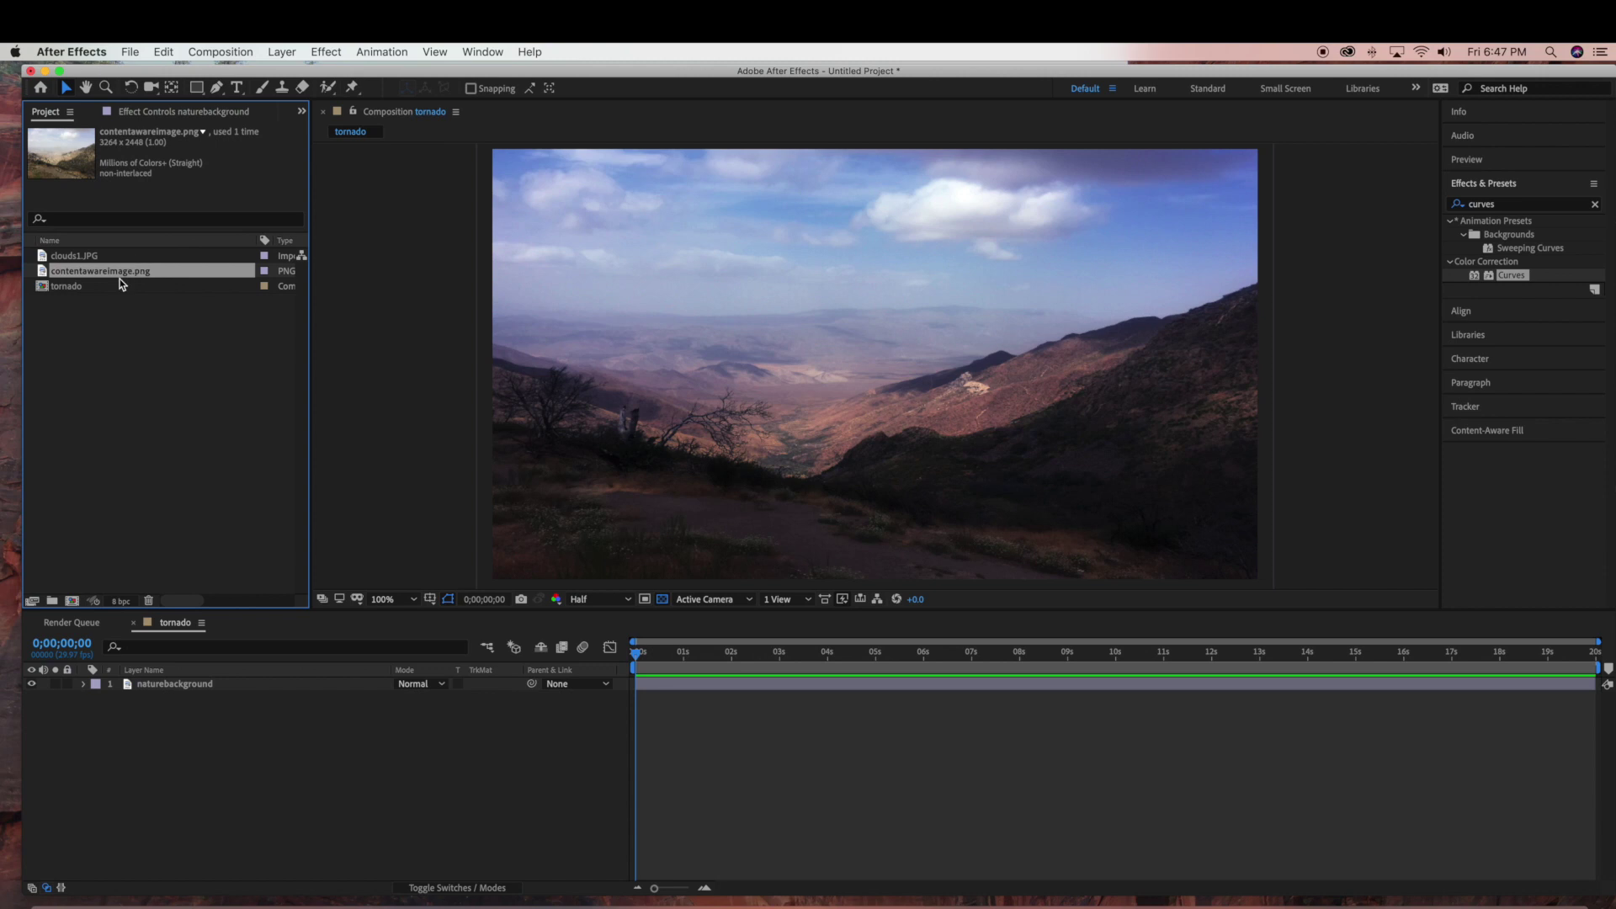
left_click(448, 736)
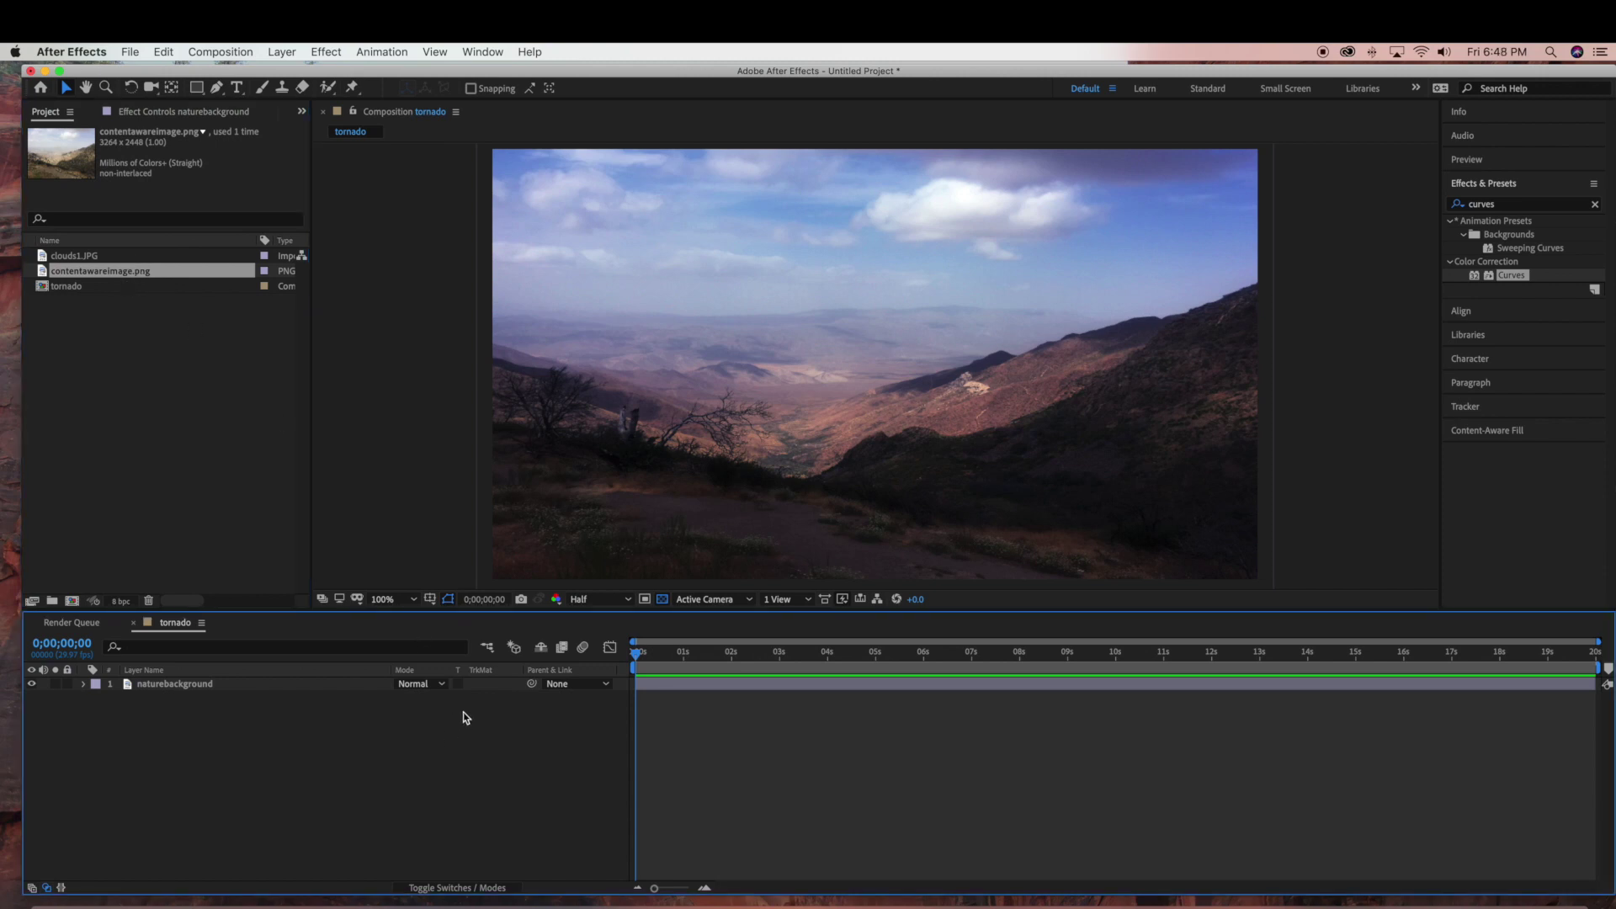
left_click(279, 52)
mouse_move(337, 76)
left_click(480, 91)
type("tornado")
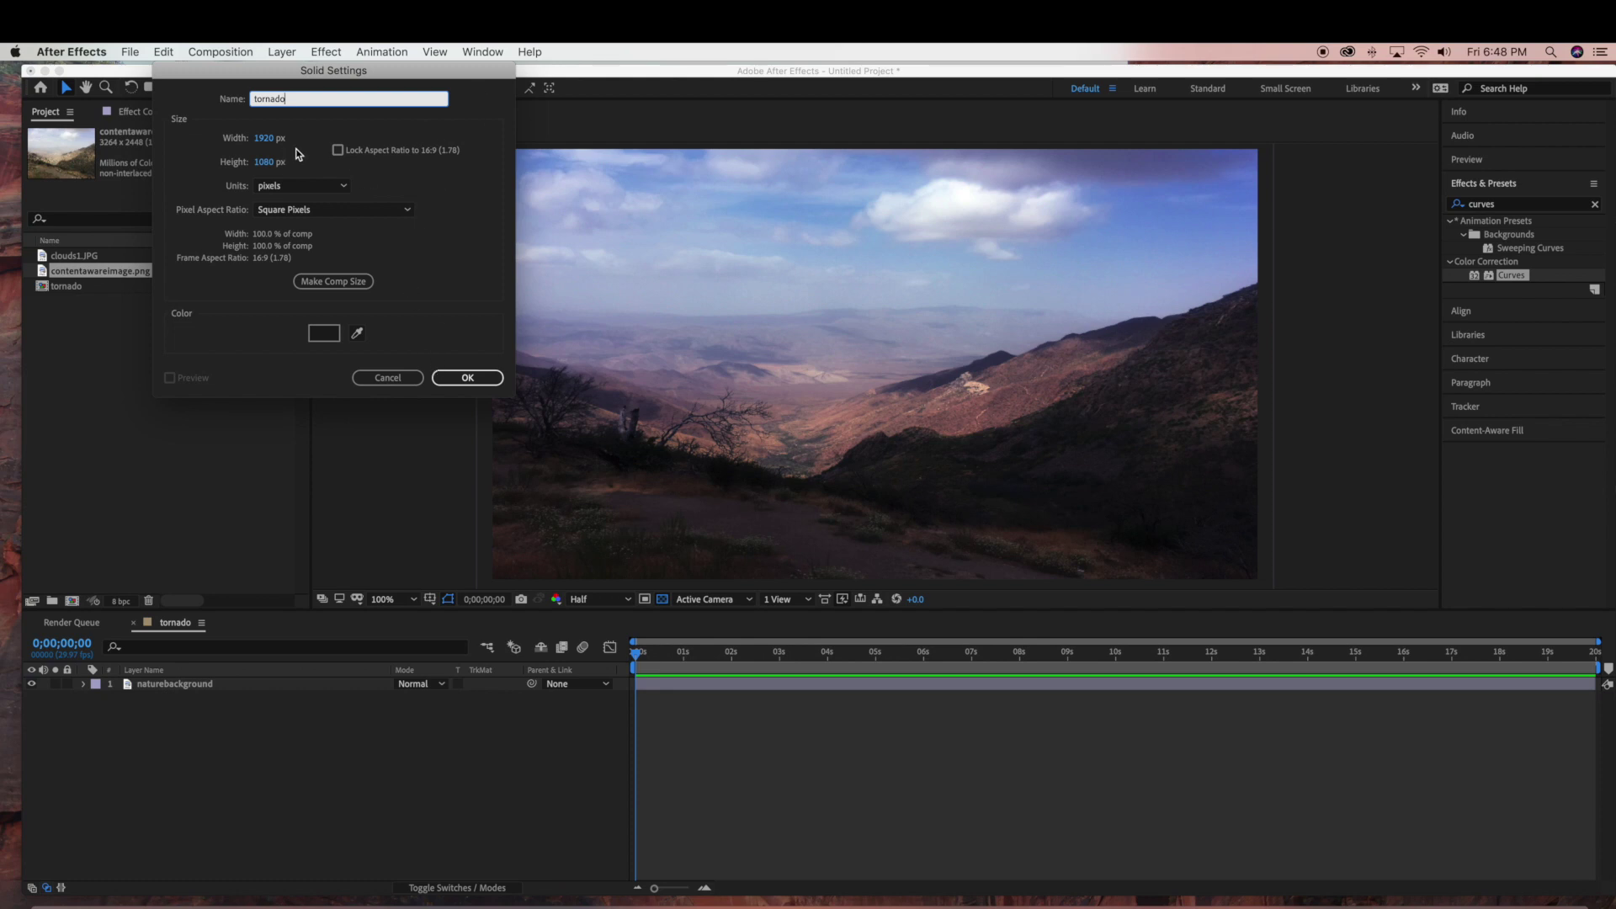
left_click(454, 377)
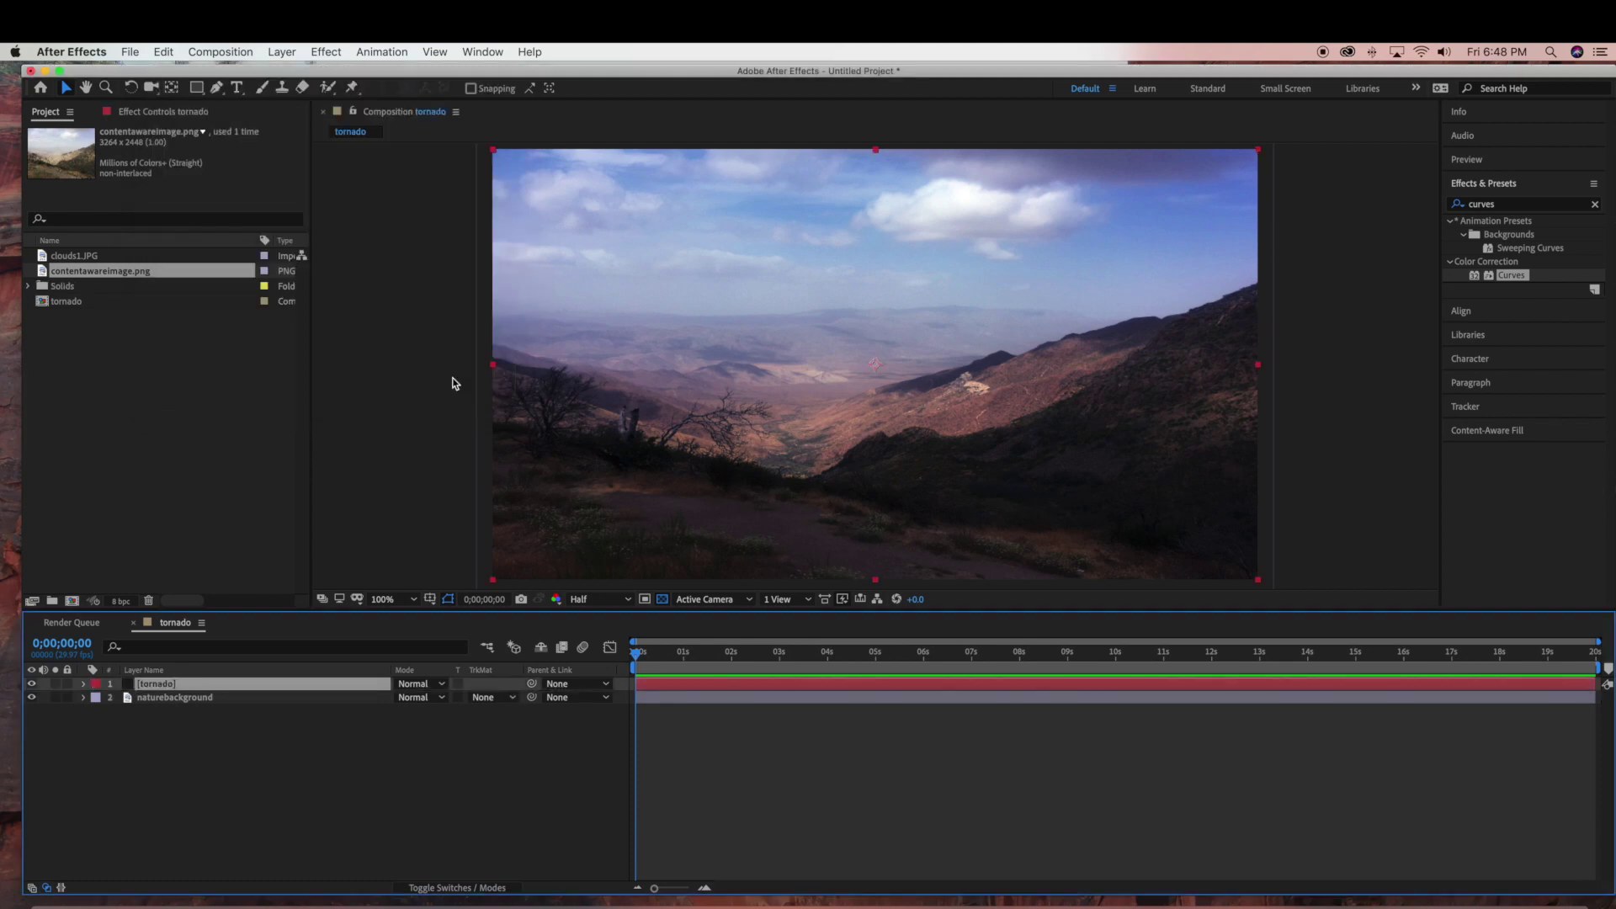
Step: Search the effects for "cc part" and apply CC Particle World to the tornado solid
left_click(1595, 204)
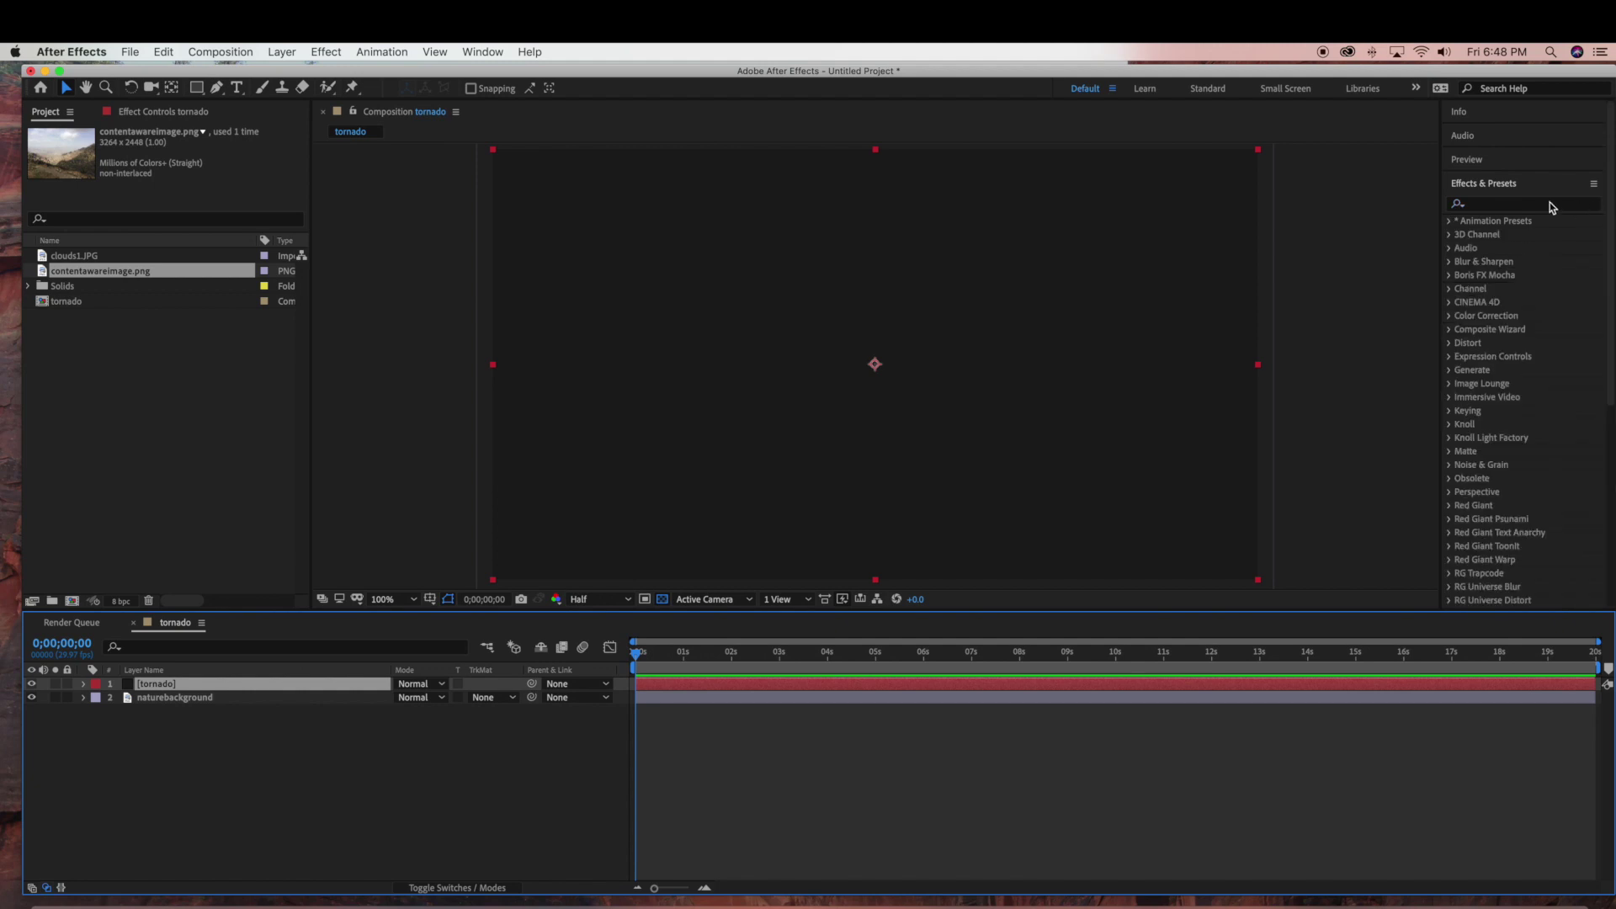
type("cc")
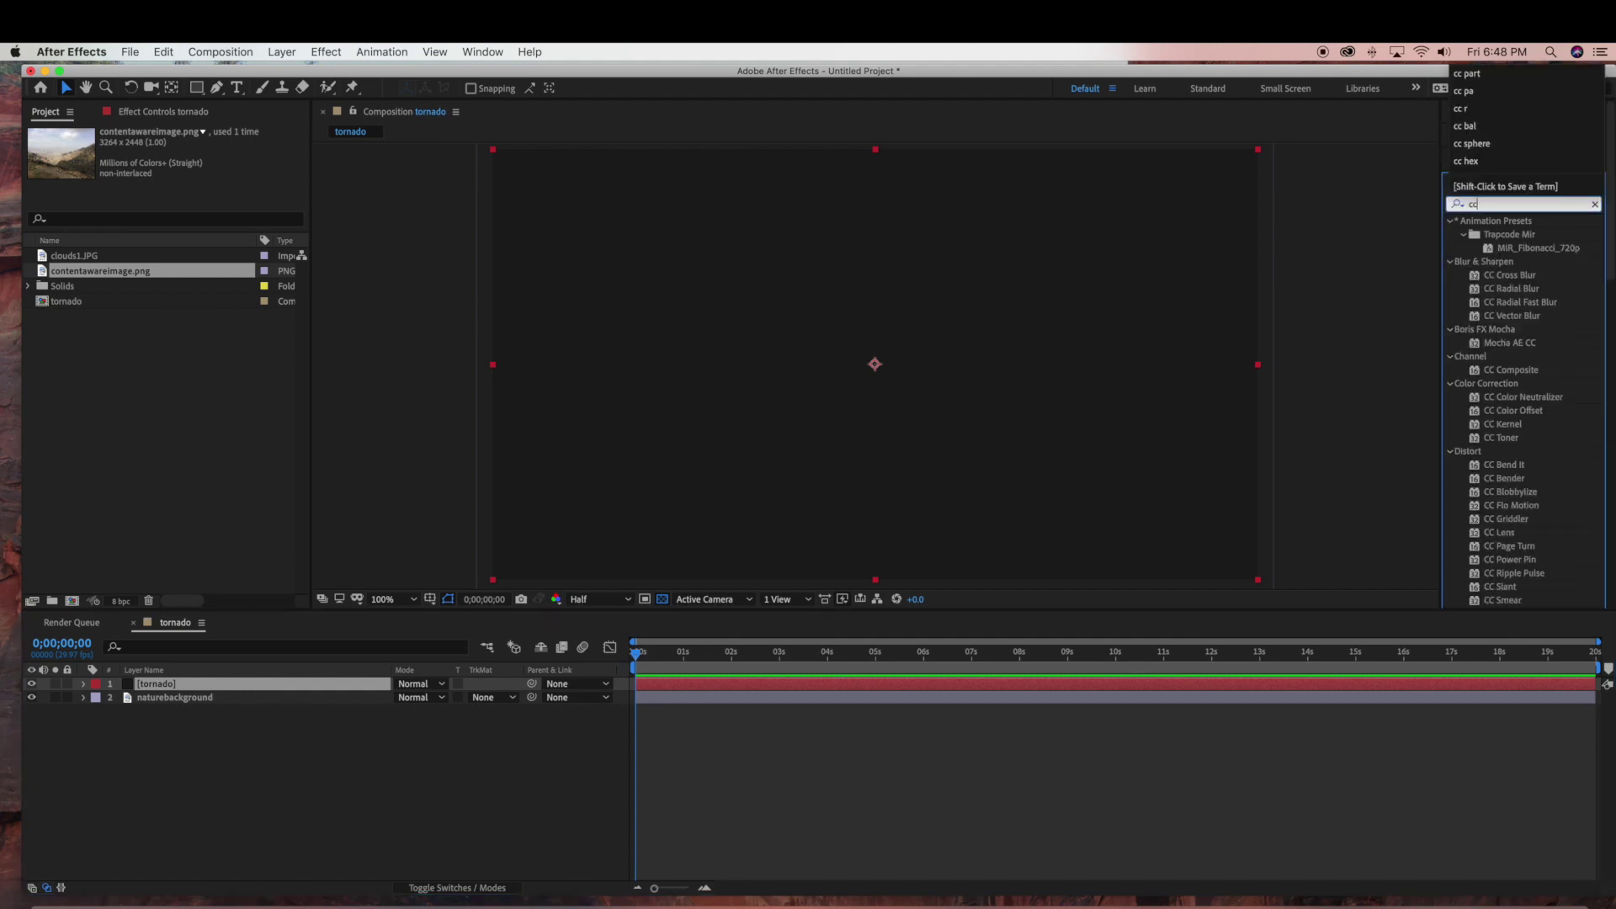
type(" part")
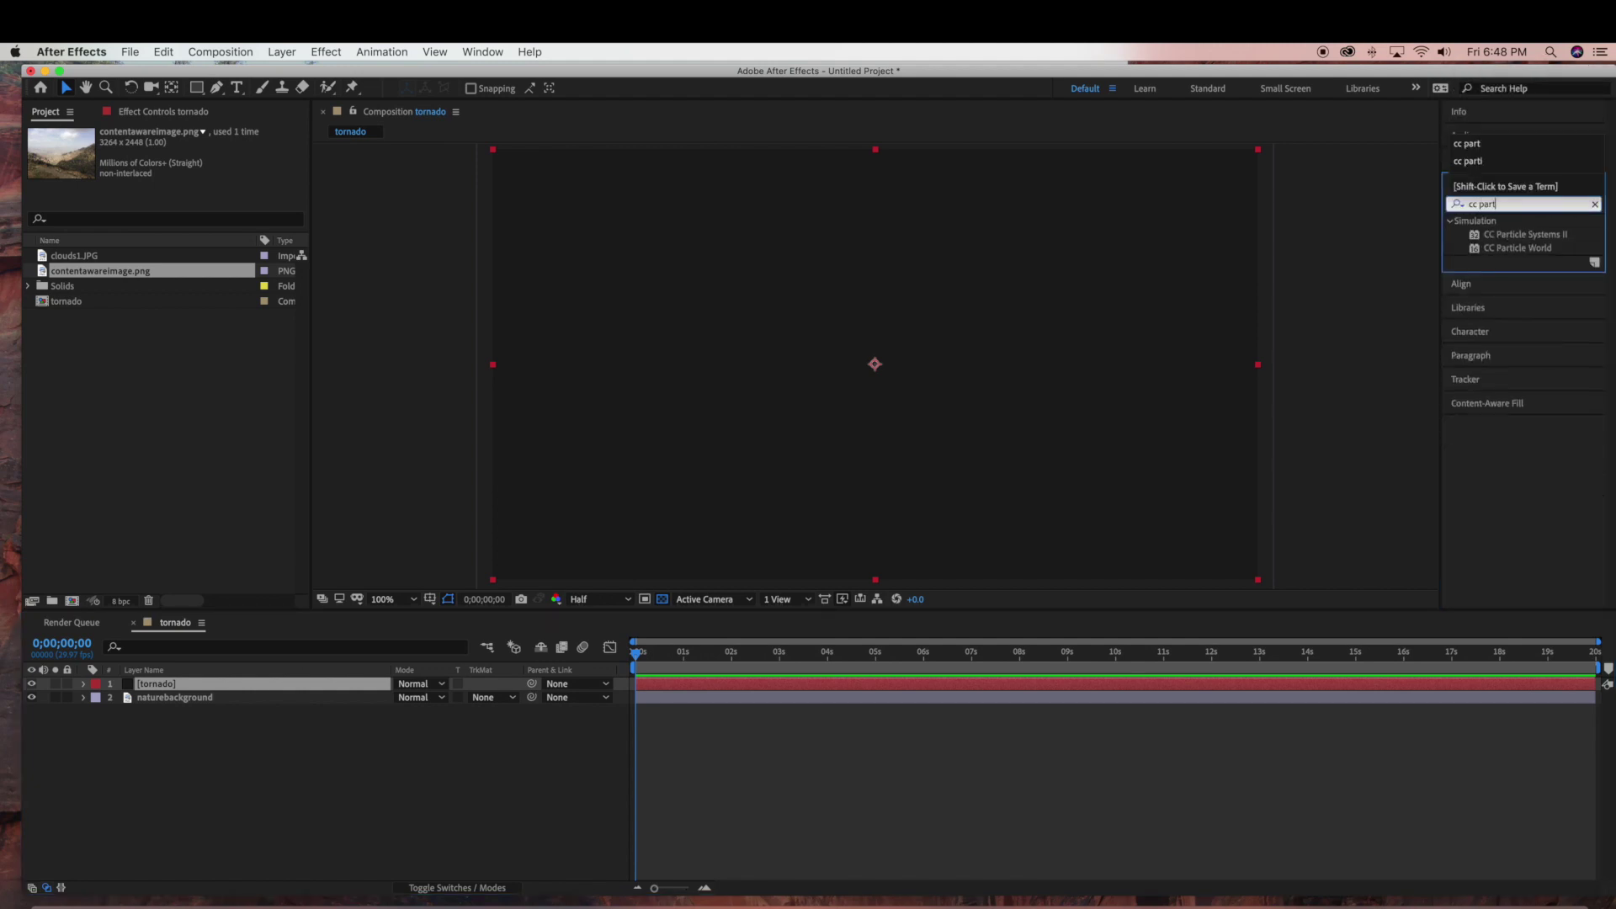
left_click_drag(1540, 249, 290, 685)
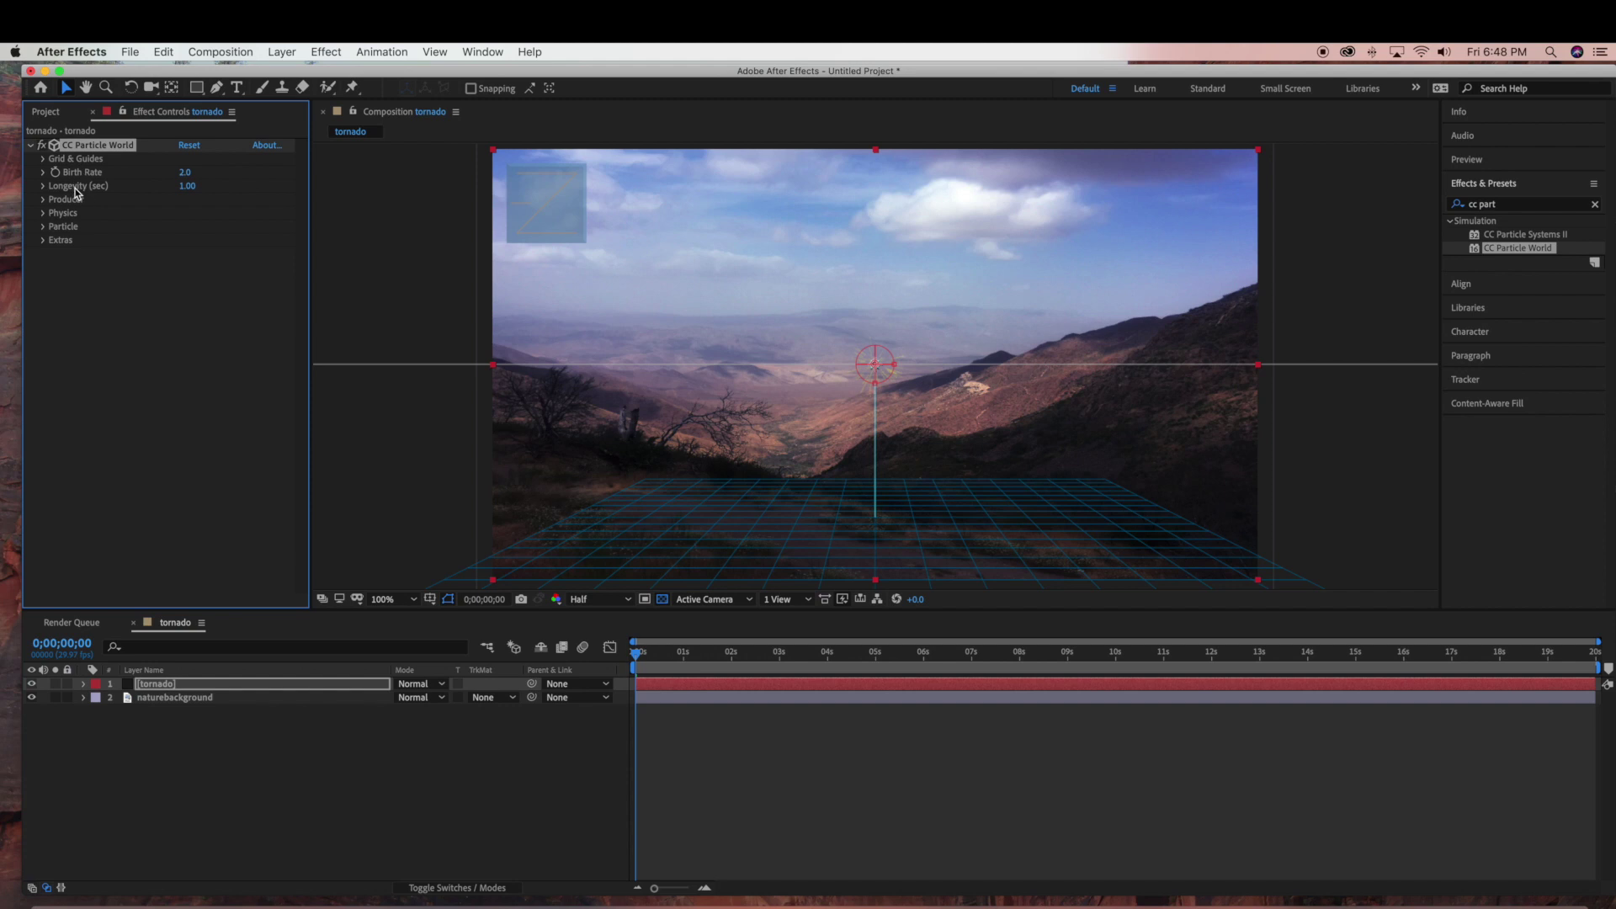
Step: Set the Birth Rate of CC Particle World on the tornado layer to 3
left_click(187, 173)
type("3")
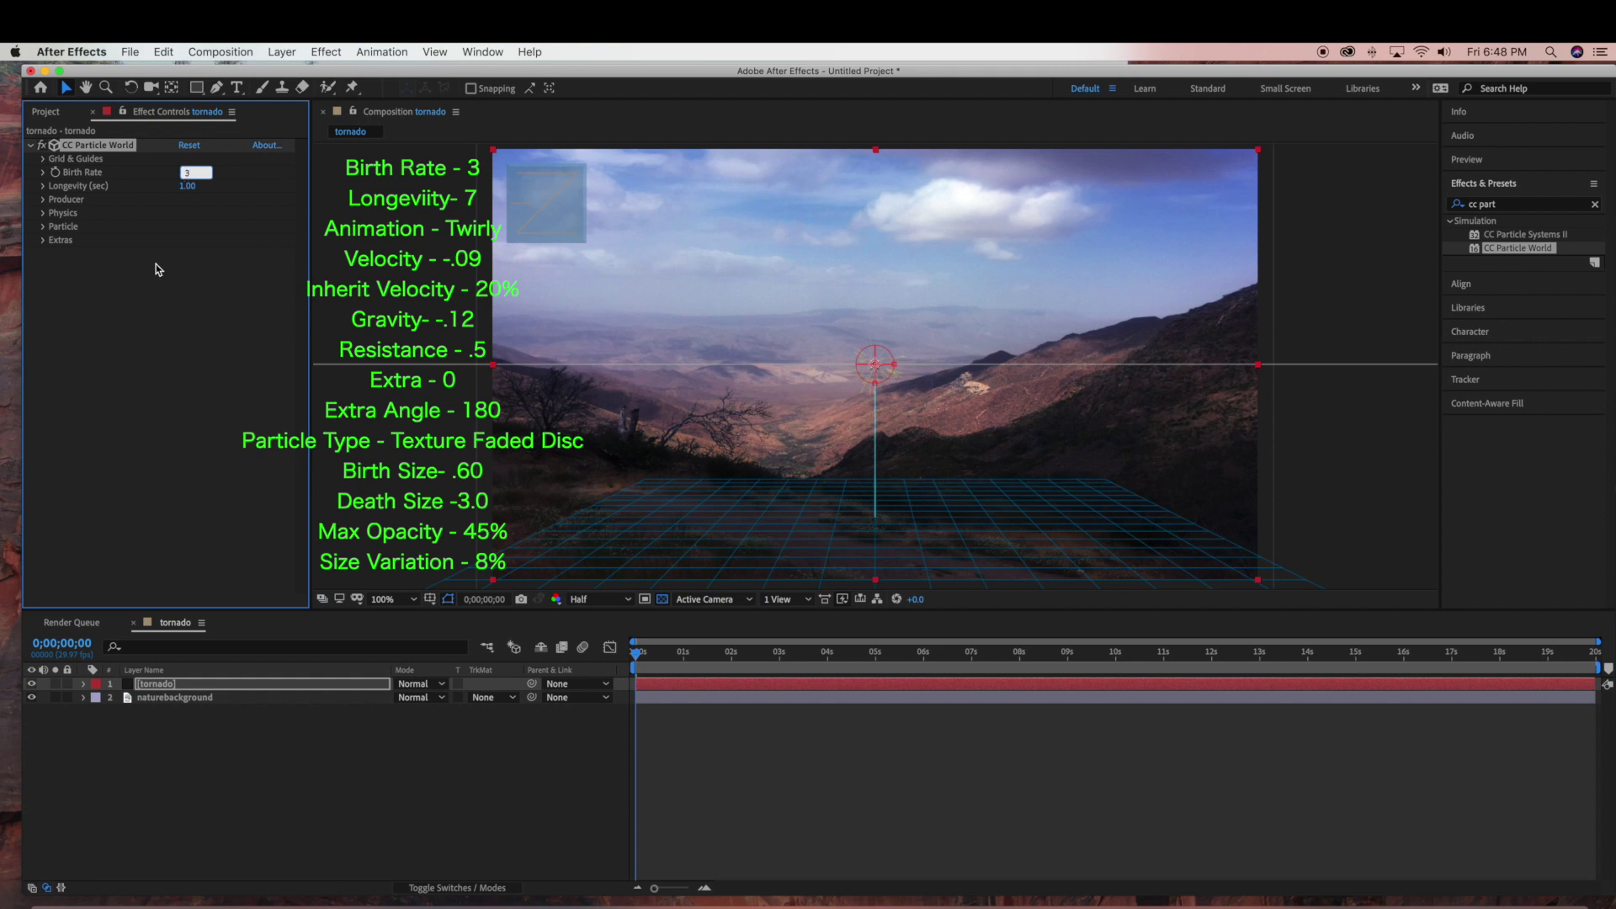
key("Return")
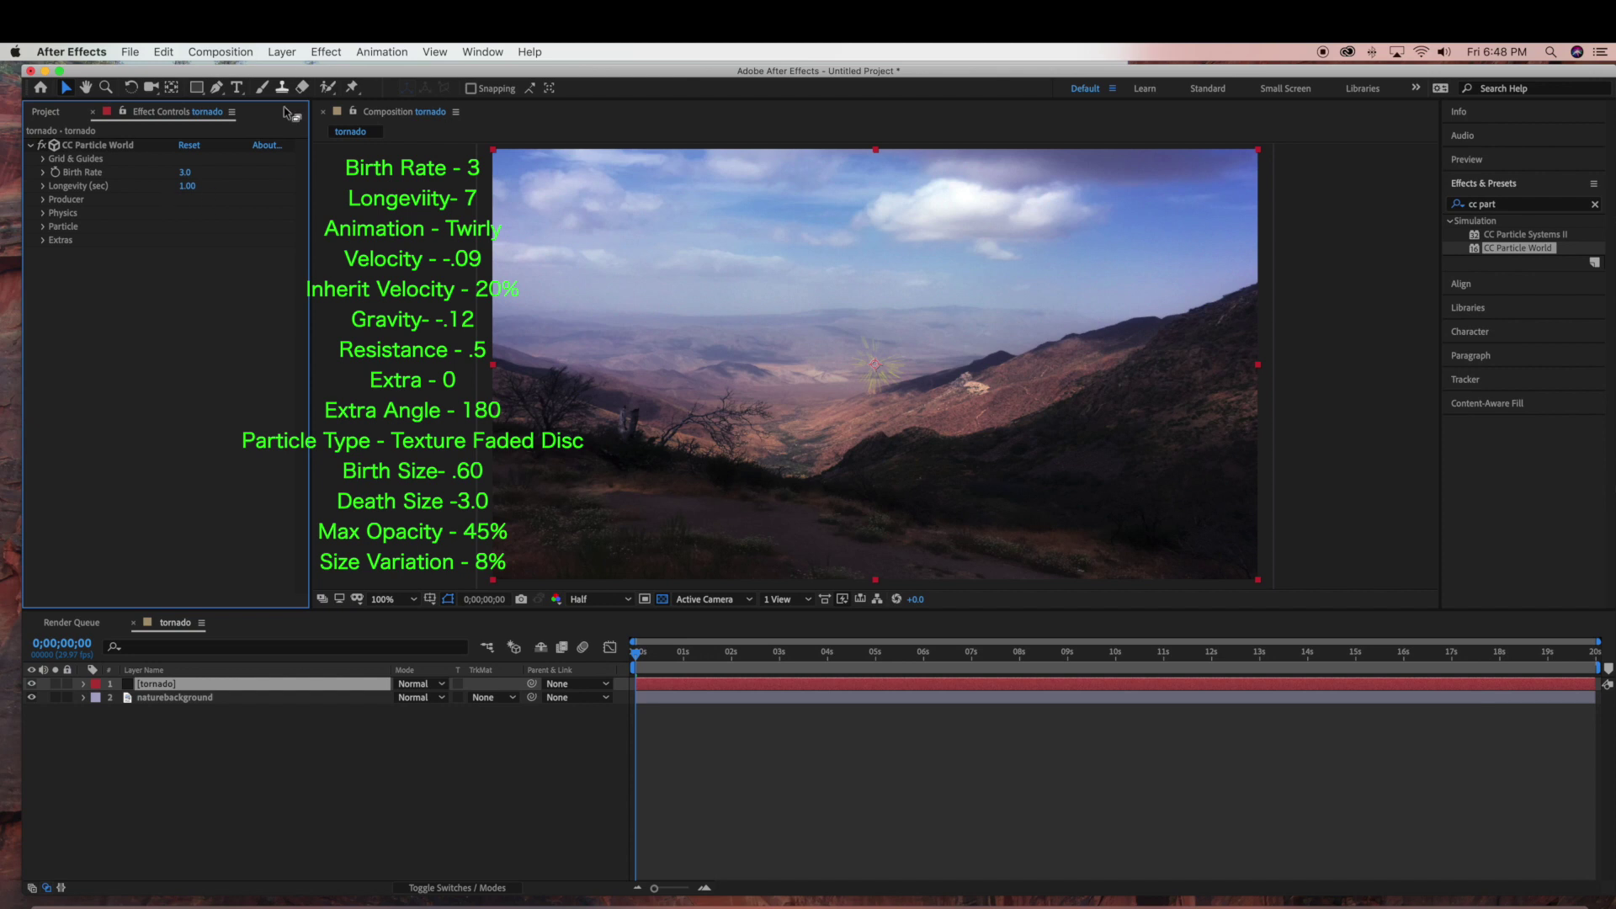
Step: Set the Longevity of CC Particle World on the tornado layer to 7 seconds
left_click(187, 185)
type("7")
key("Return")
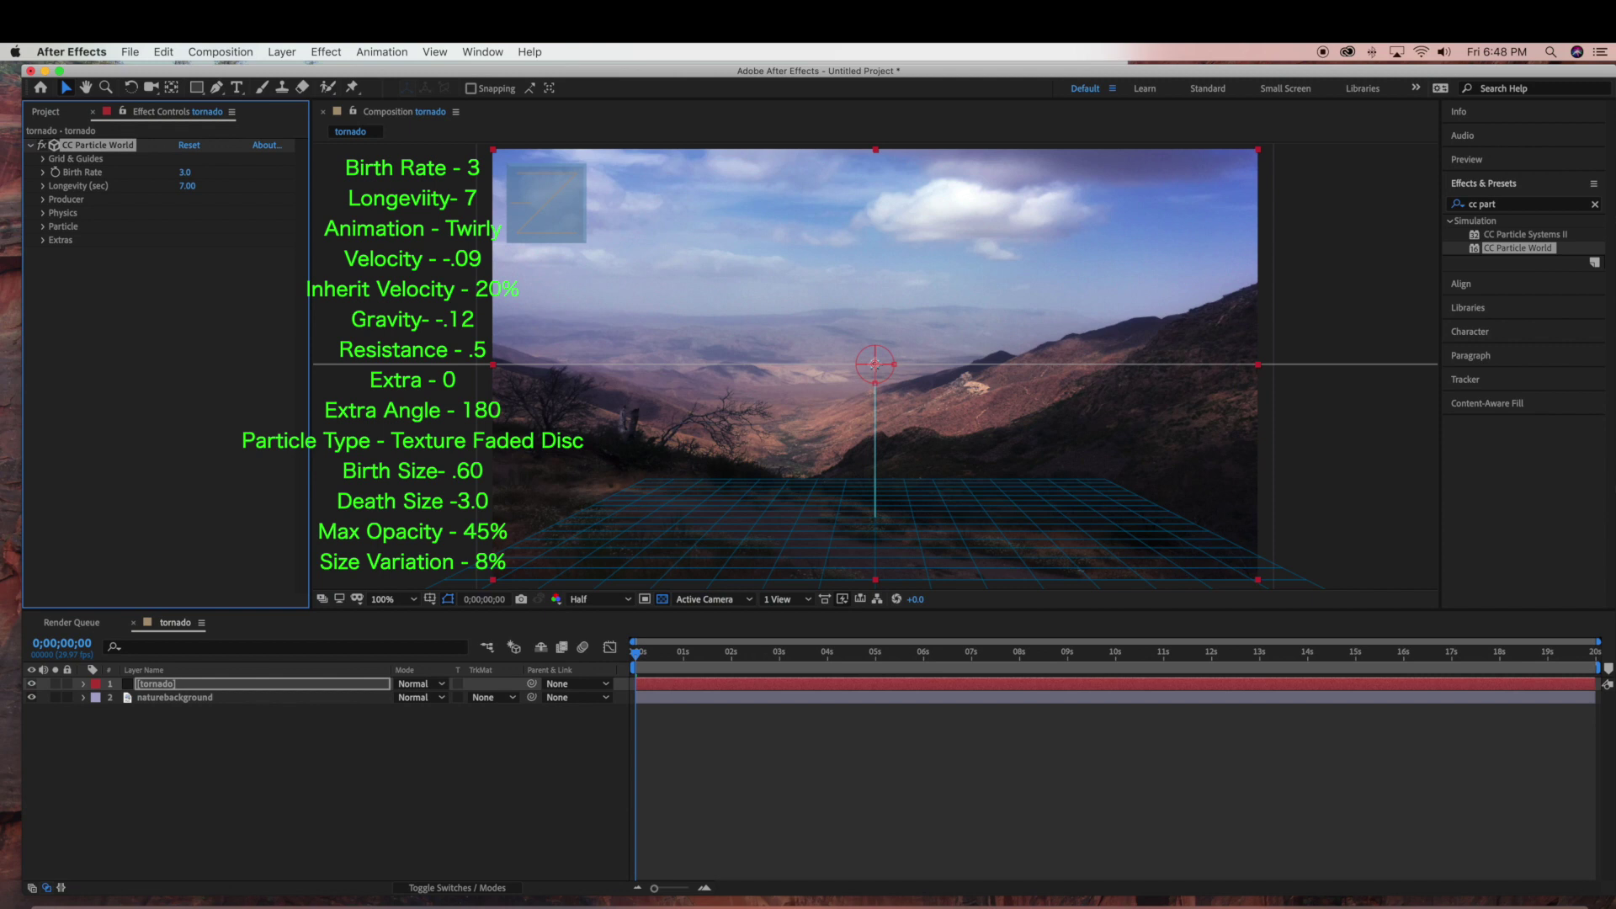
left_click(43, 199)
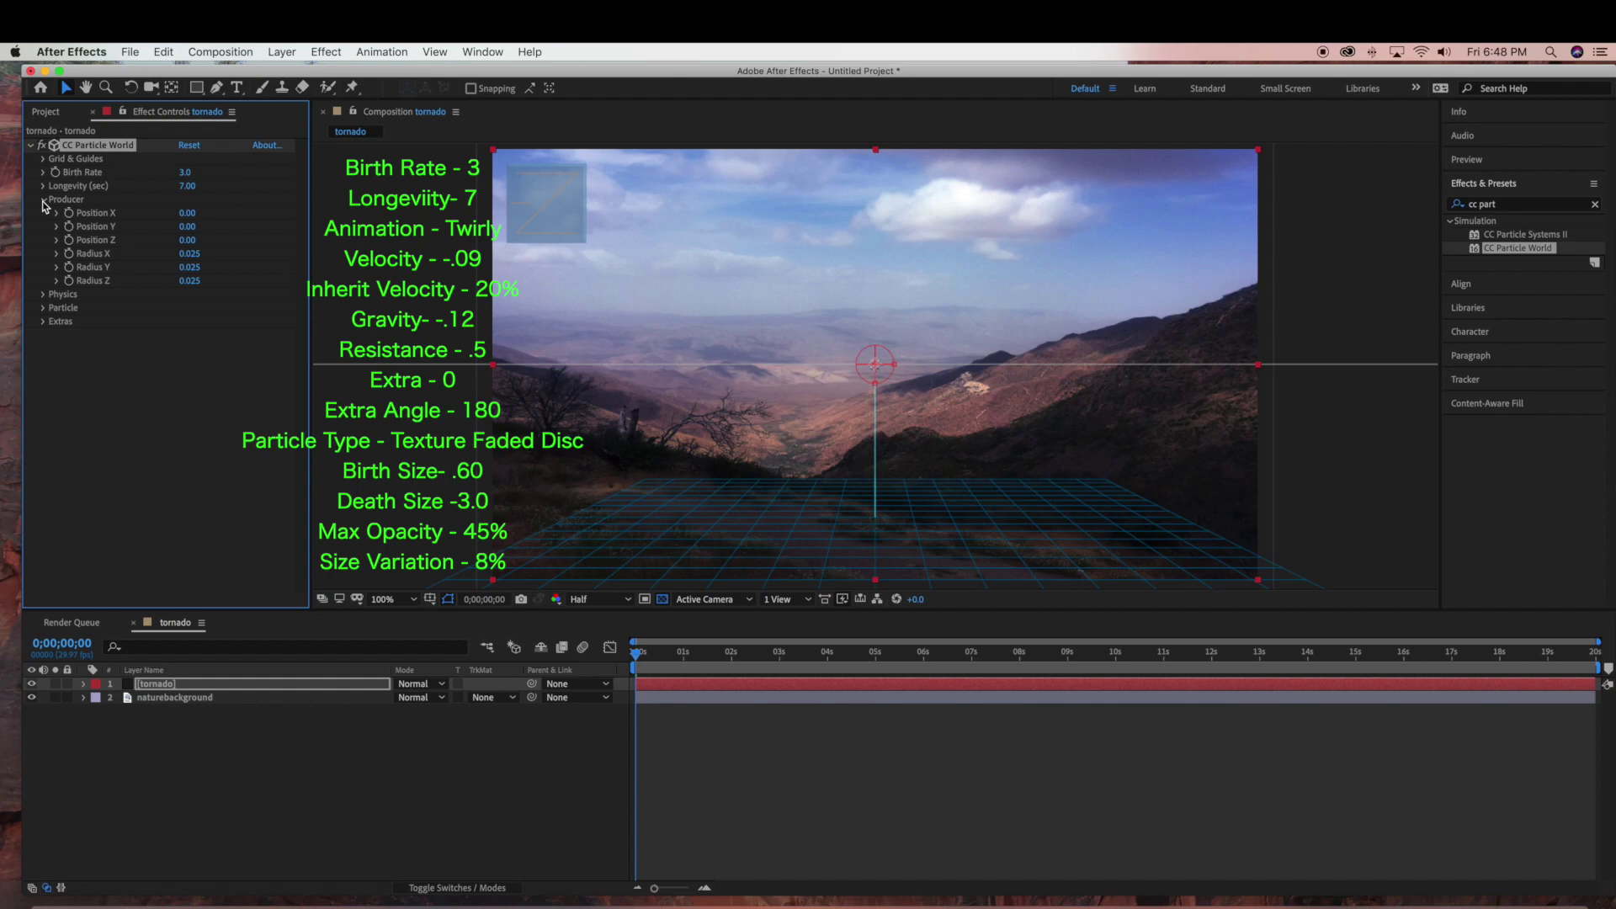
left_click(44, 201)
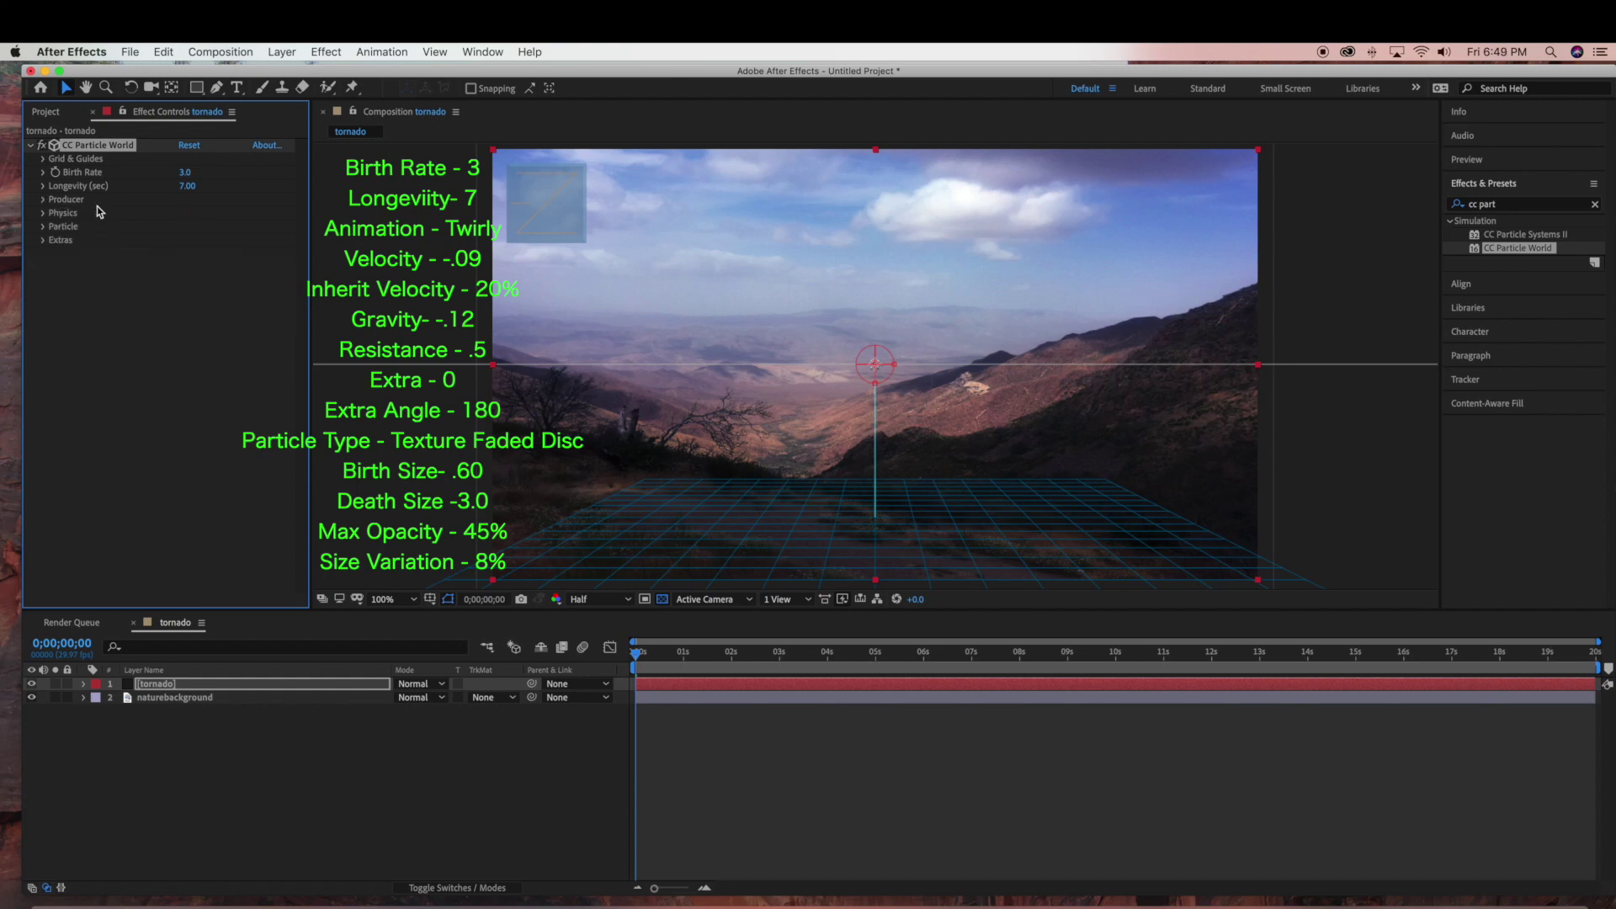
Step: In the particle Physics settings, set the Animation to Twirly and the Velocity to -0.09
left_click(43, 214)
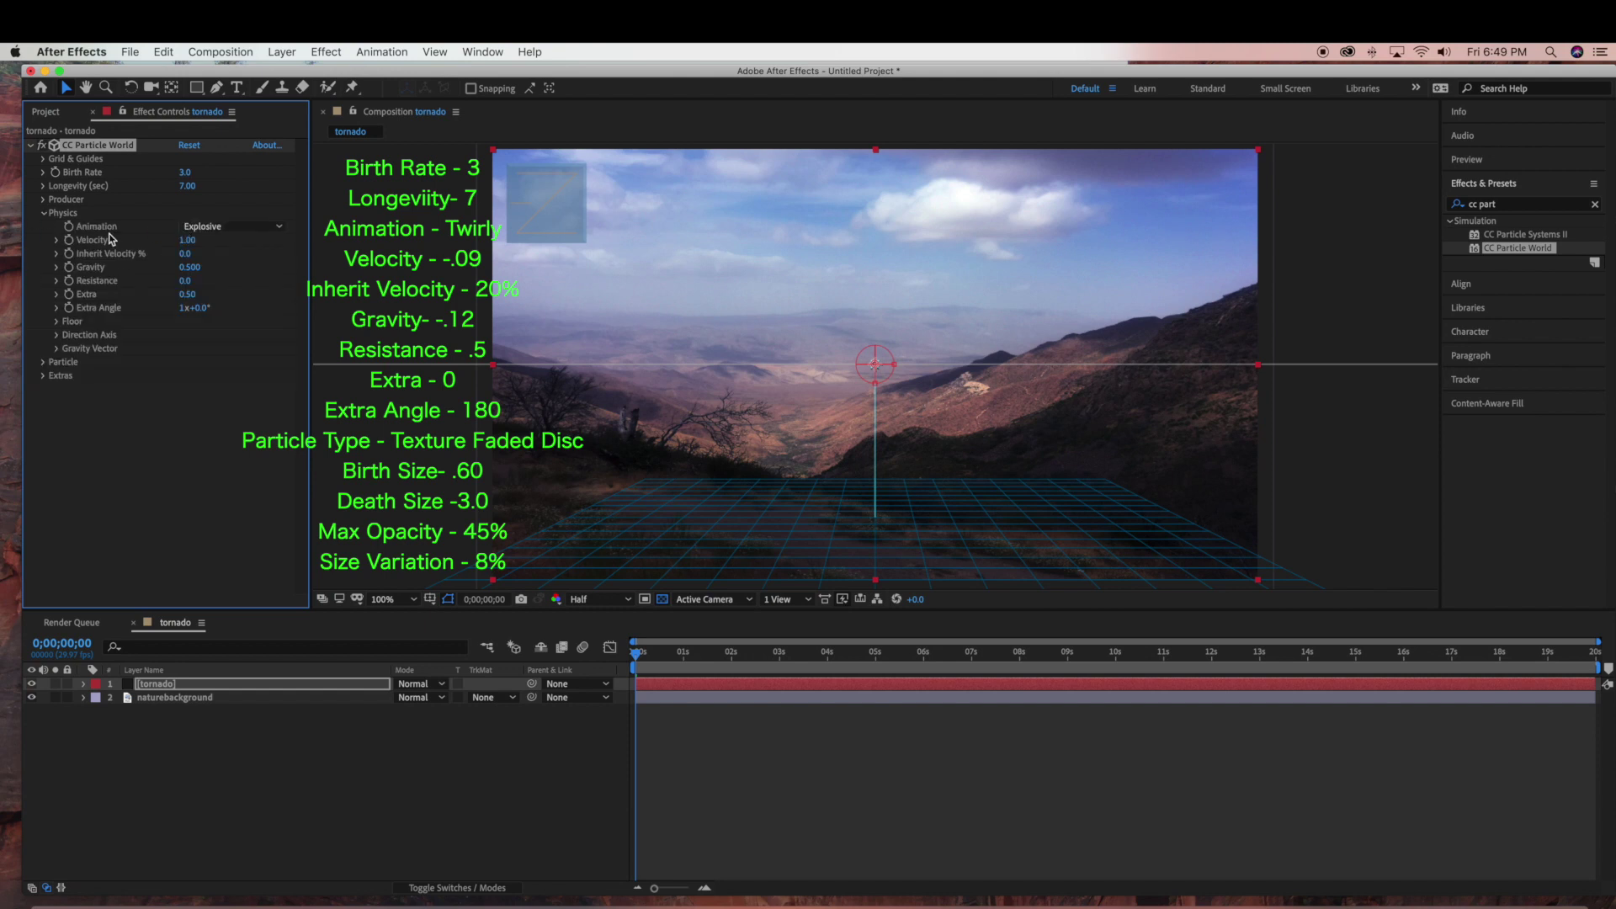
left_click(203, 227)
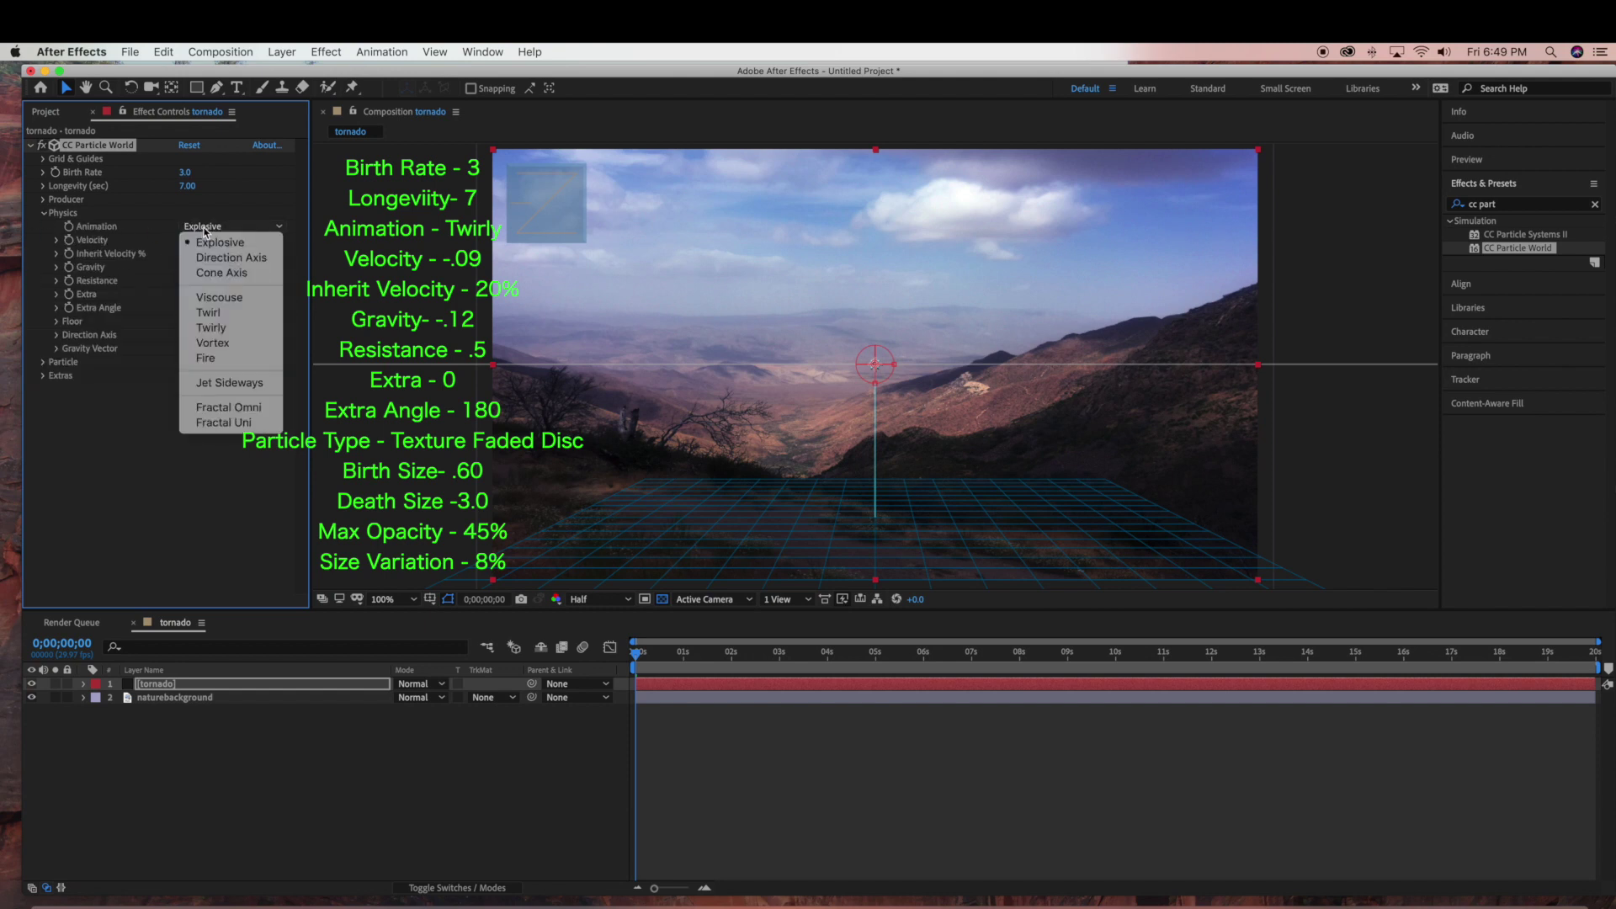
left_click(210, 329)
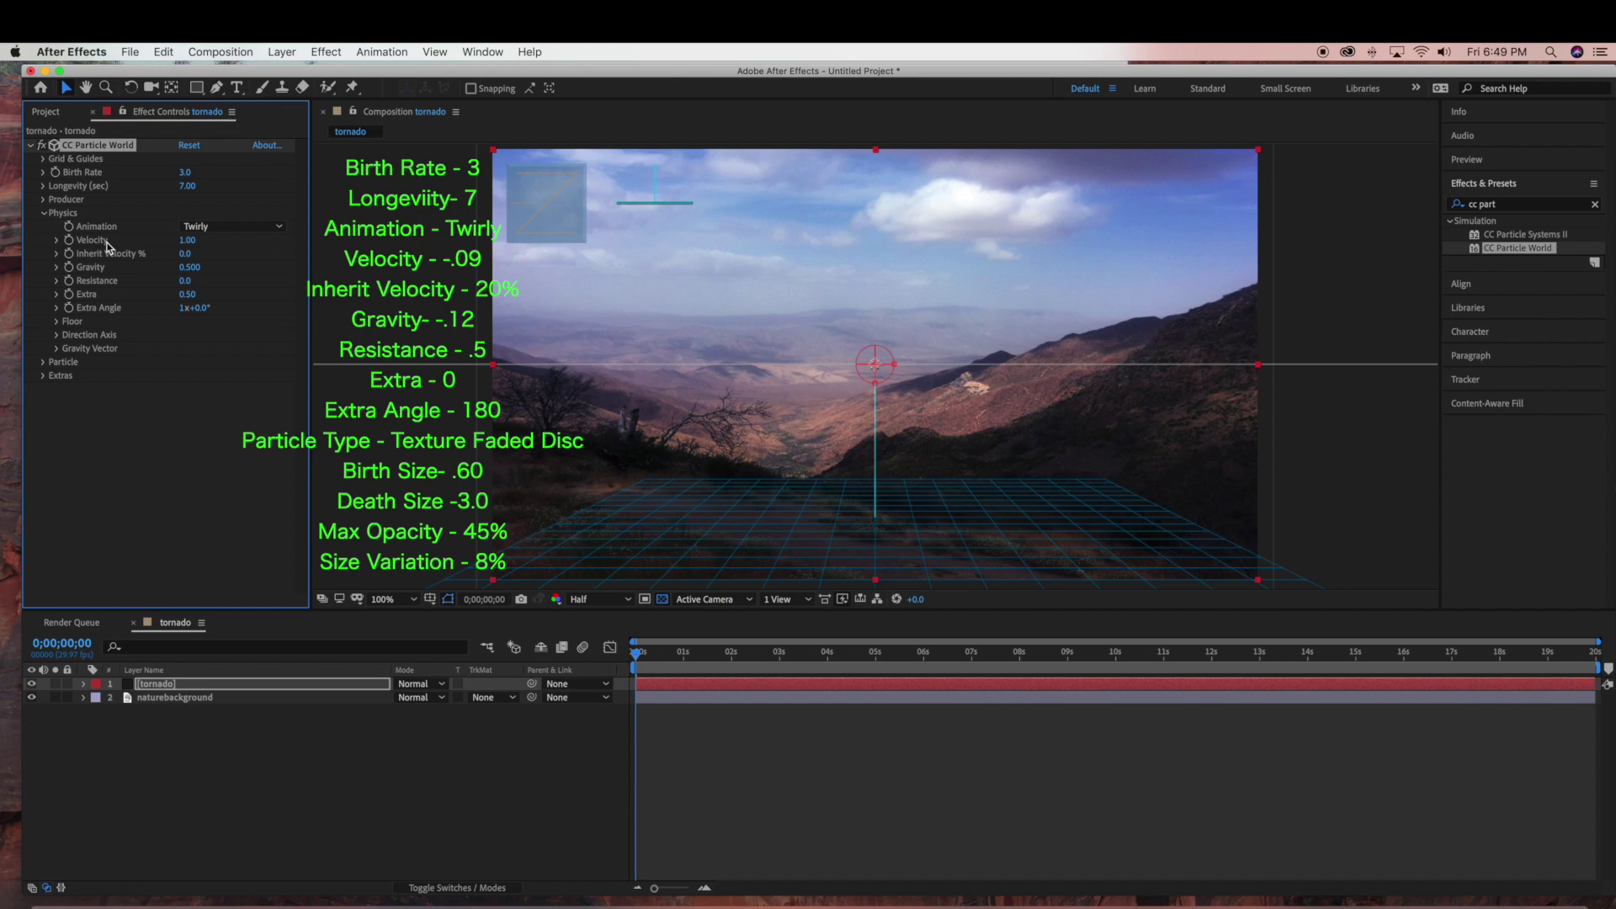
left_click(190, 242)
type("-")
key("Return")
Step: Set the particles' Inherit Velocity to 20% and Gravity to -0.12
left_click(186, 254)
type("20")
key("Return")
left_click(190, 267)
type("-.12")
key("Return")
Step: Set the particles' Resistance to 0.5 and Extra to 0
left_click(186, 281)
type(".5")
key("Return")
left_click(187, 294)
type("00")
key("BackSpace")
left_click(224, 393)
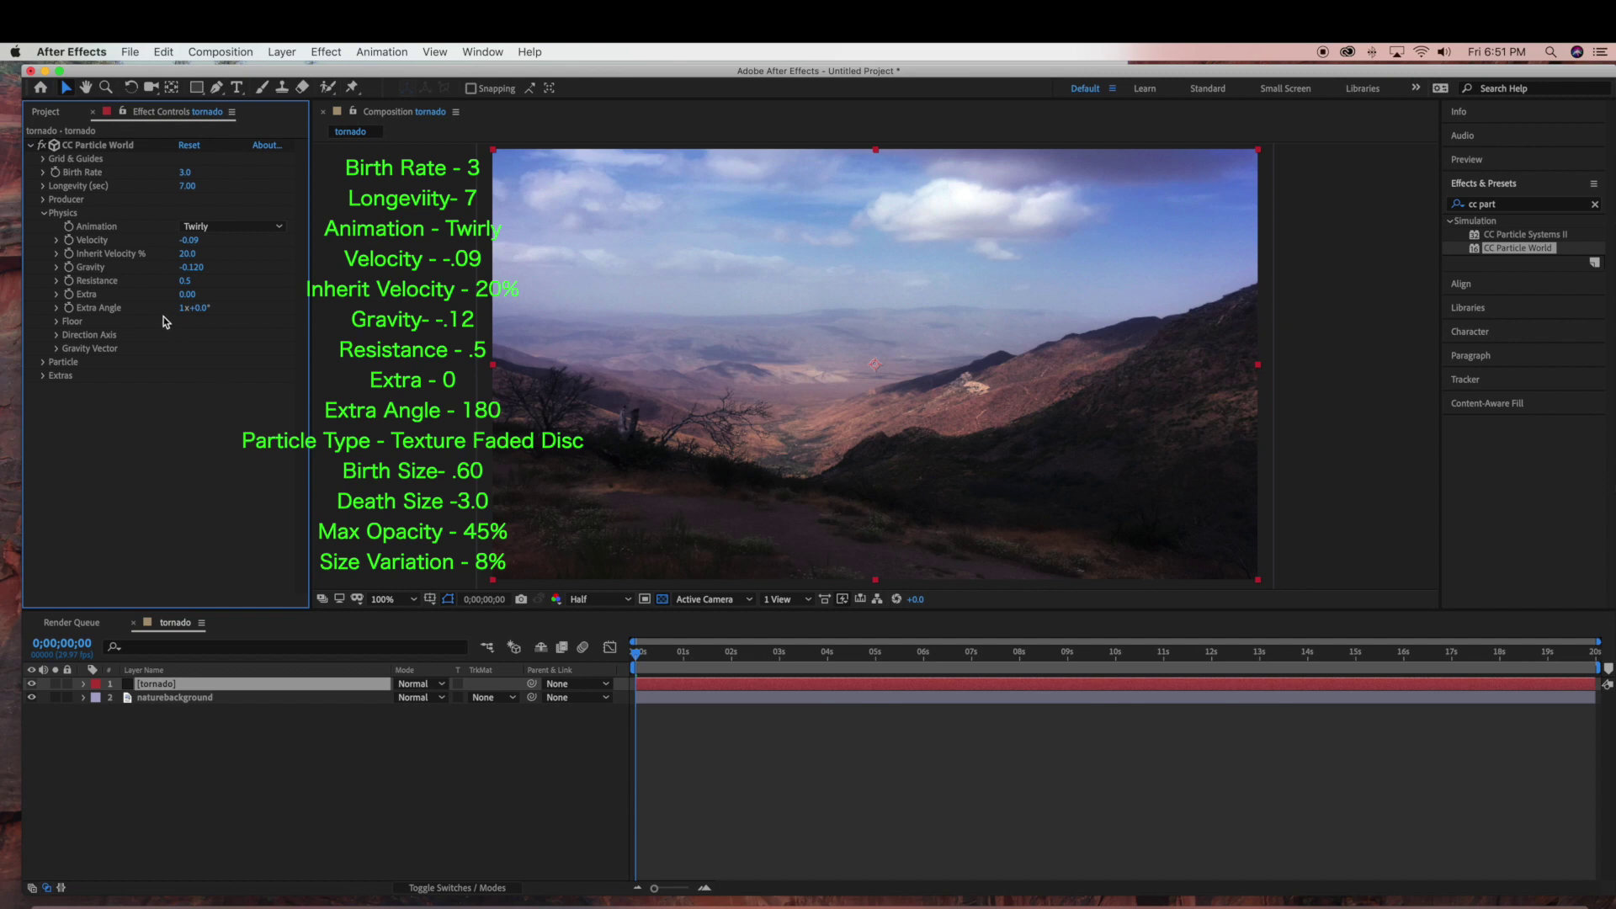
Step: Set the particles' Extra Angle to 1x+180° and move the current time to 0;00;01;23 to preview the funnel
left_click(203, 308)
type("180")
key("Return")
left_click(56, 321)
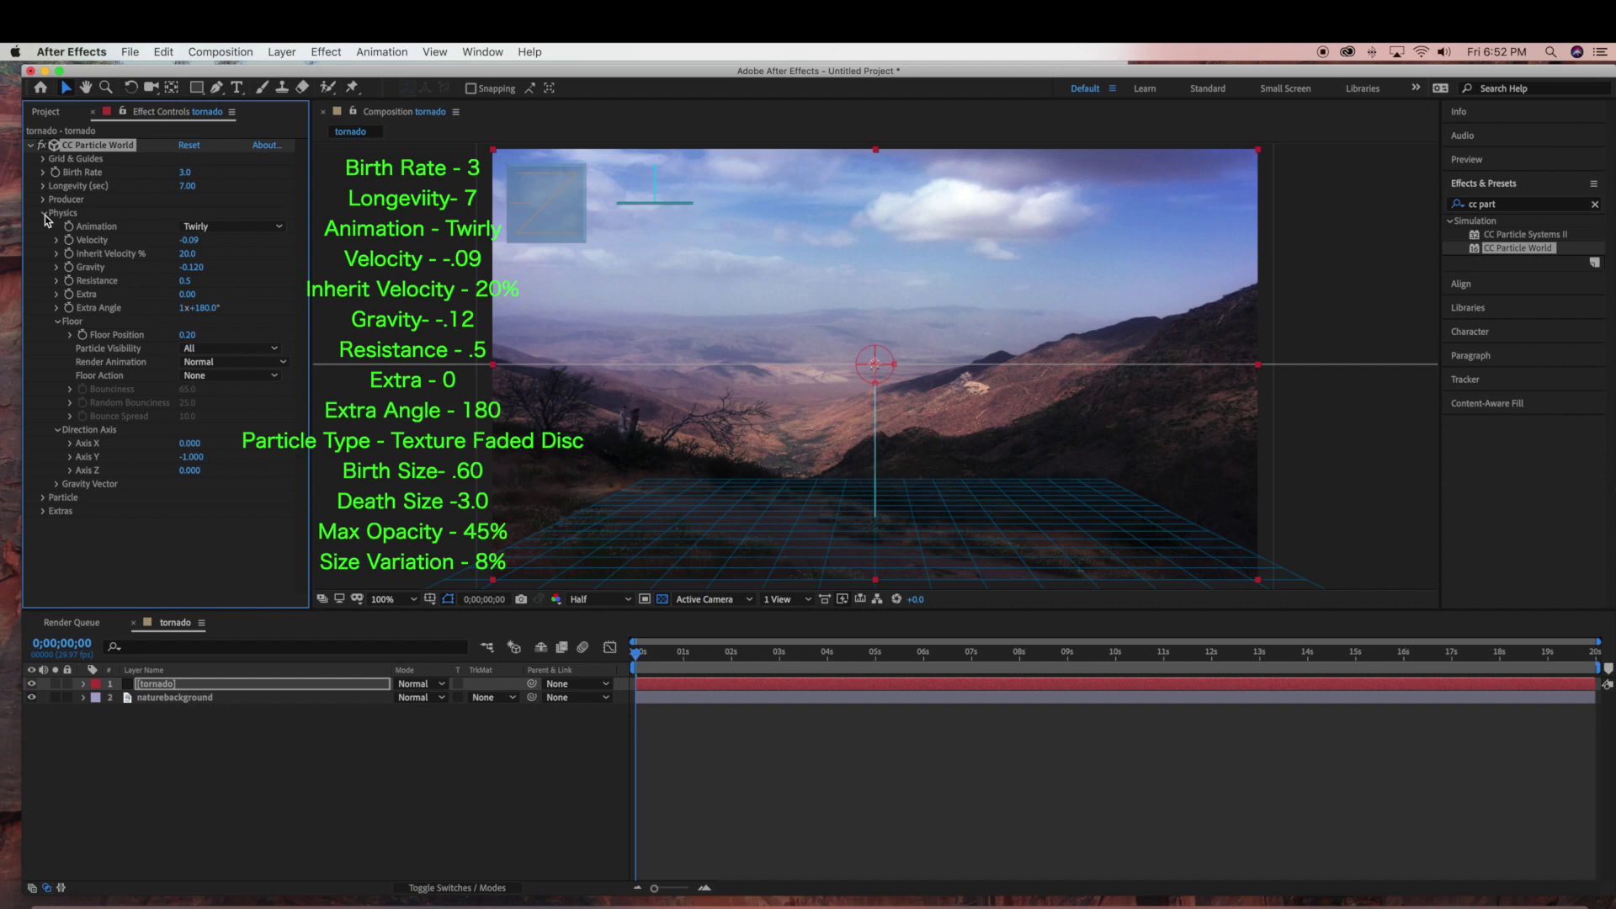
left_click(46, 215)
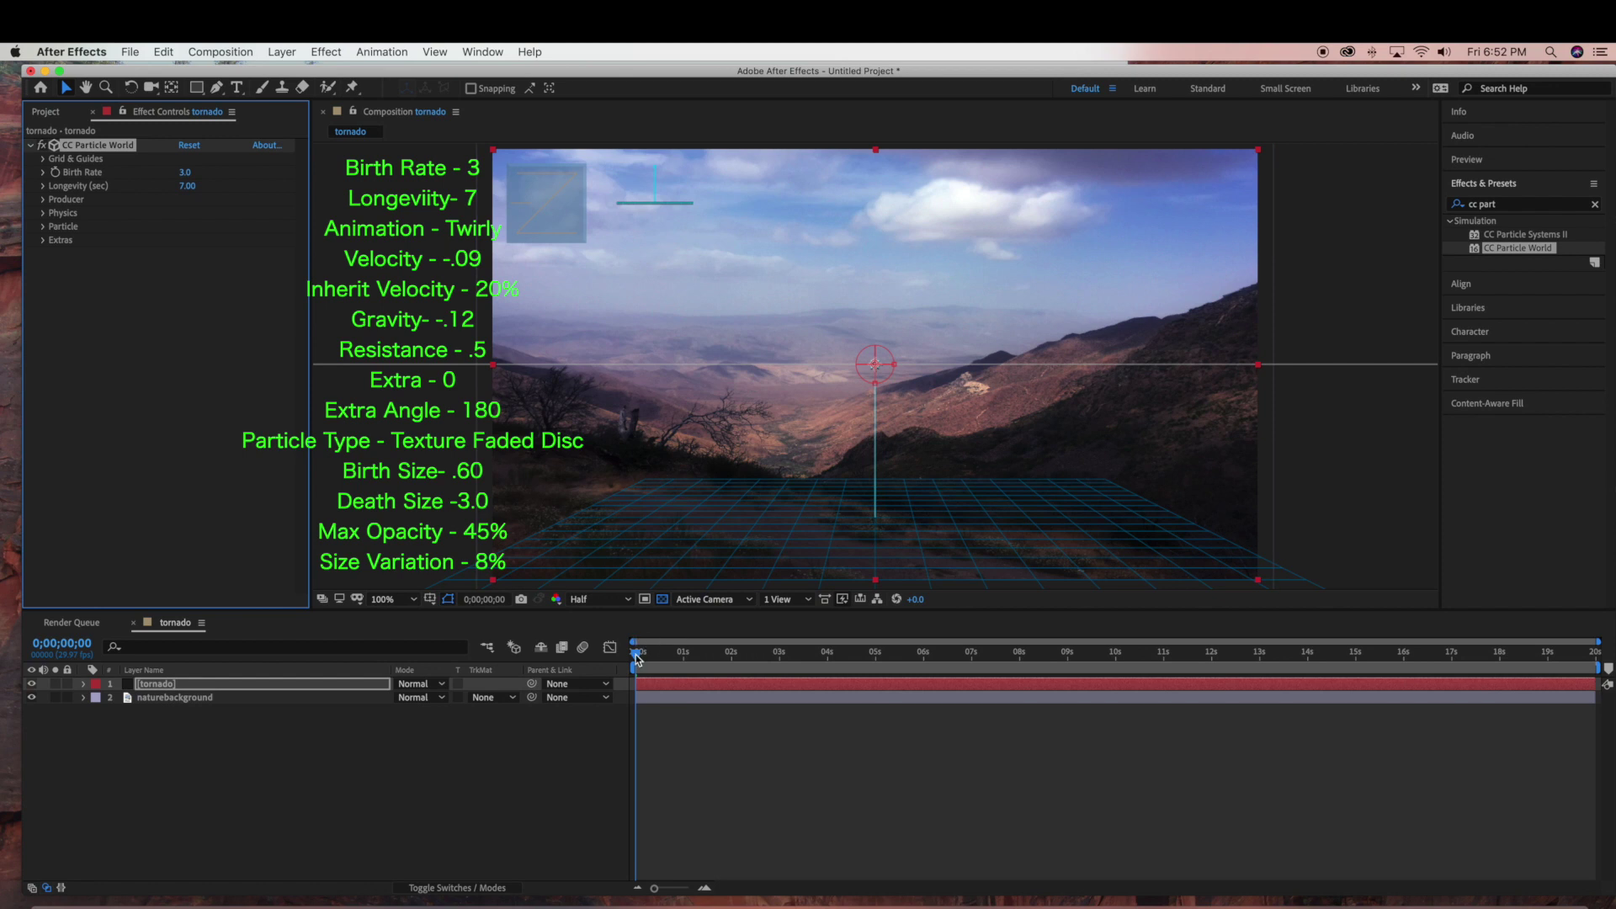
left_click_drag(670, 658, 720, 668)
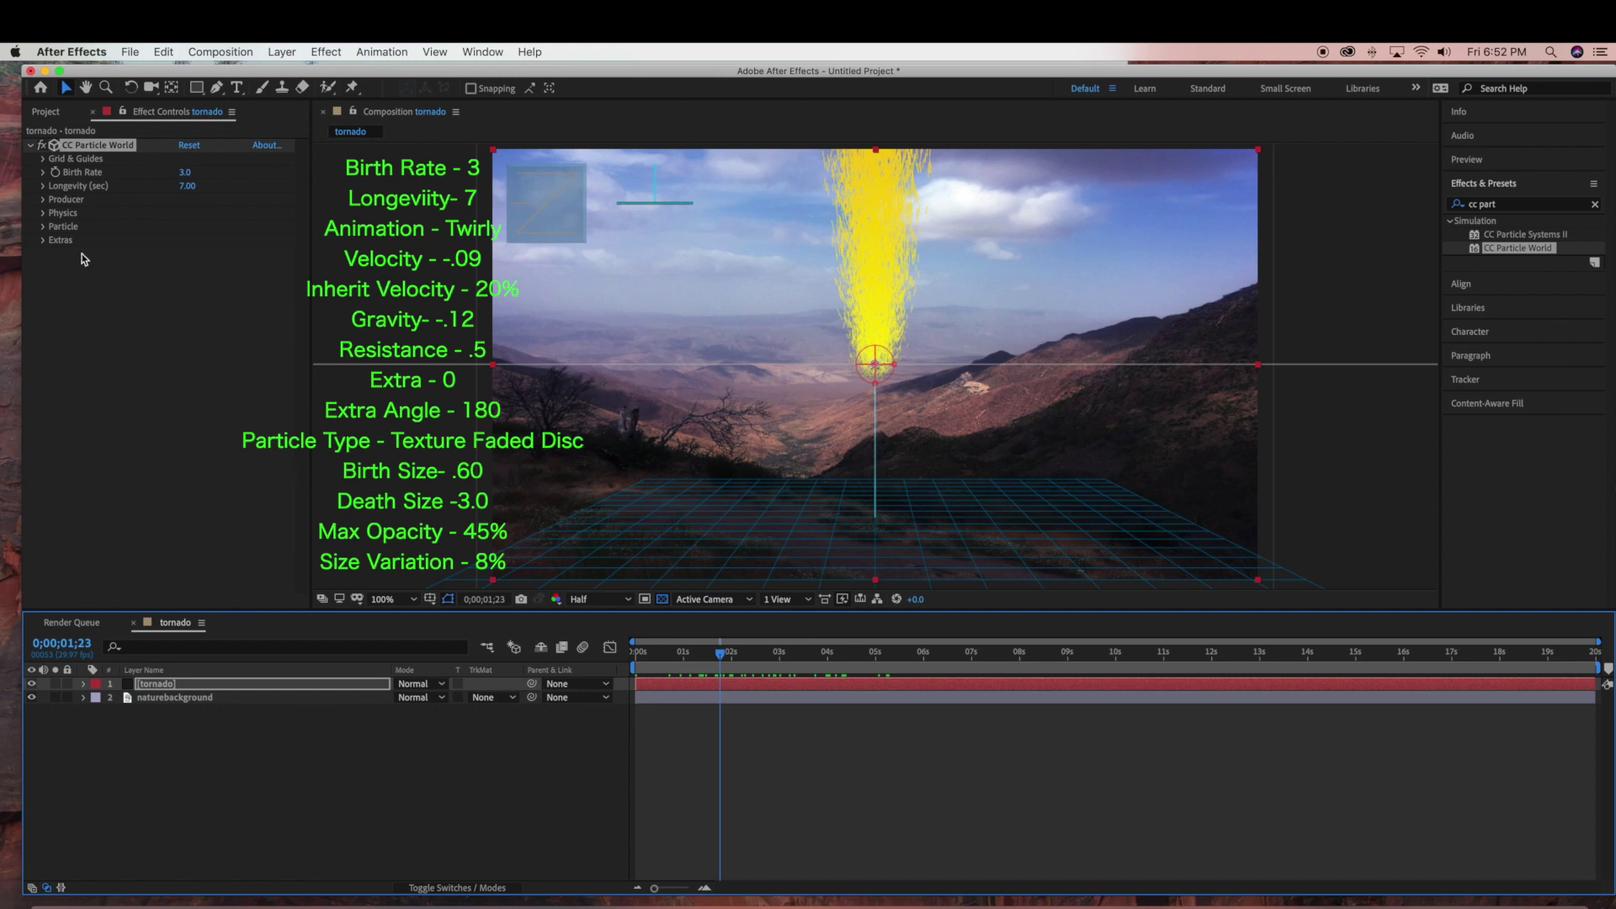
Step: Add clouds1.JPG to the tornado composition as a layer between the tornado solid and naturebackground
left_click(43, 227)
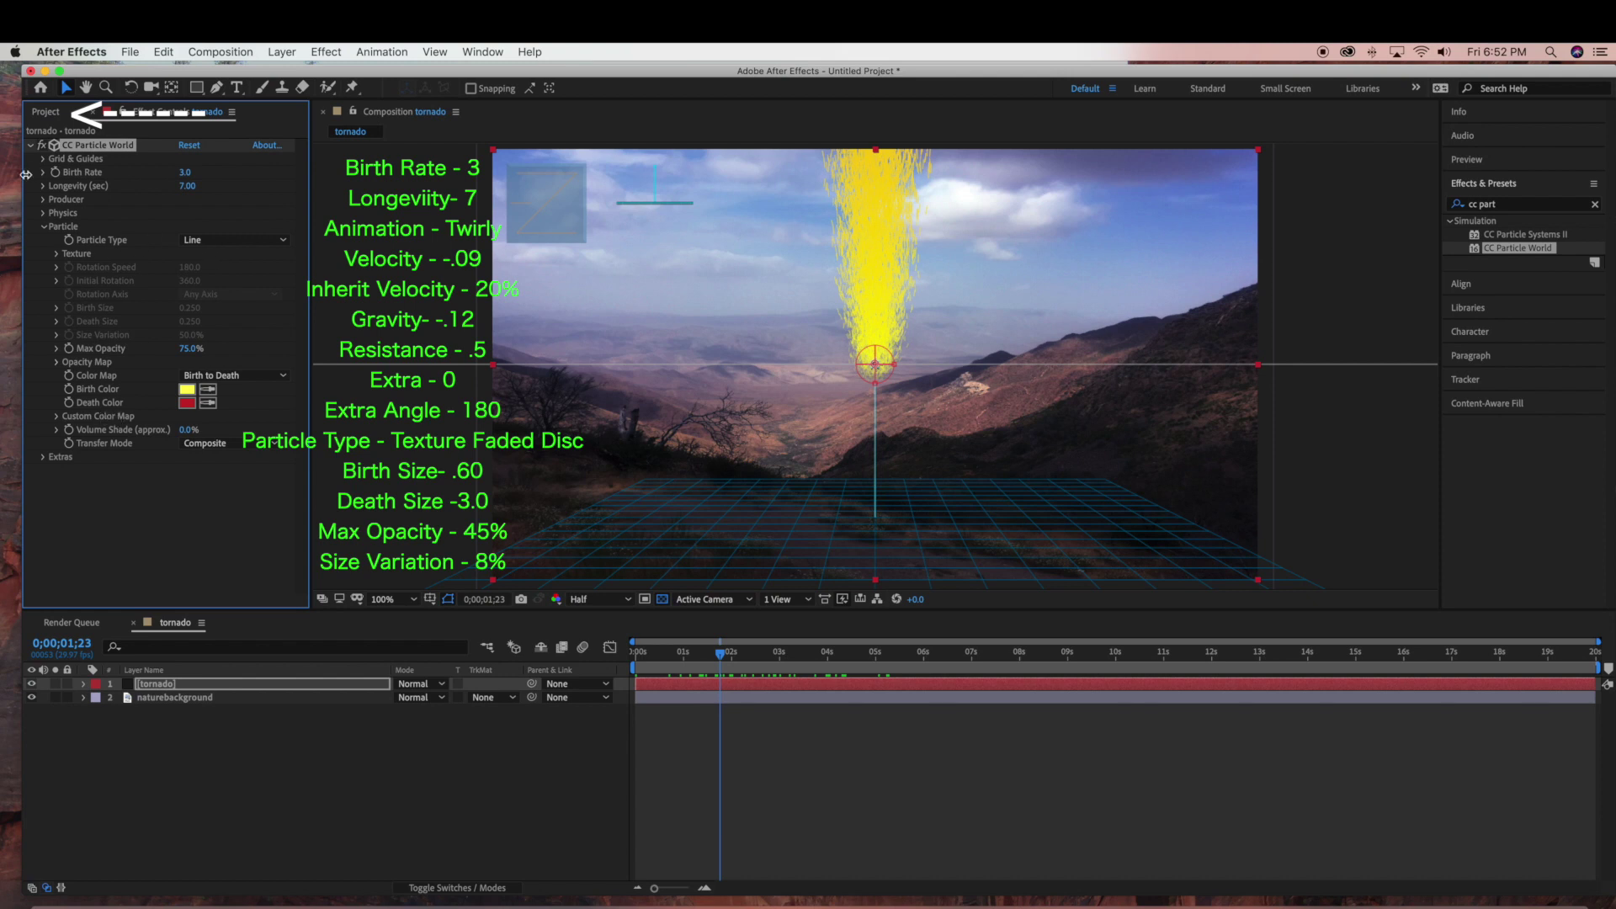
left_click(39, 116)
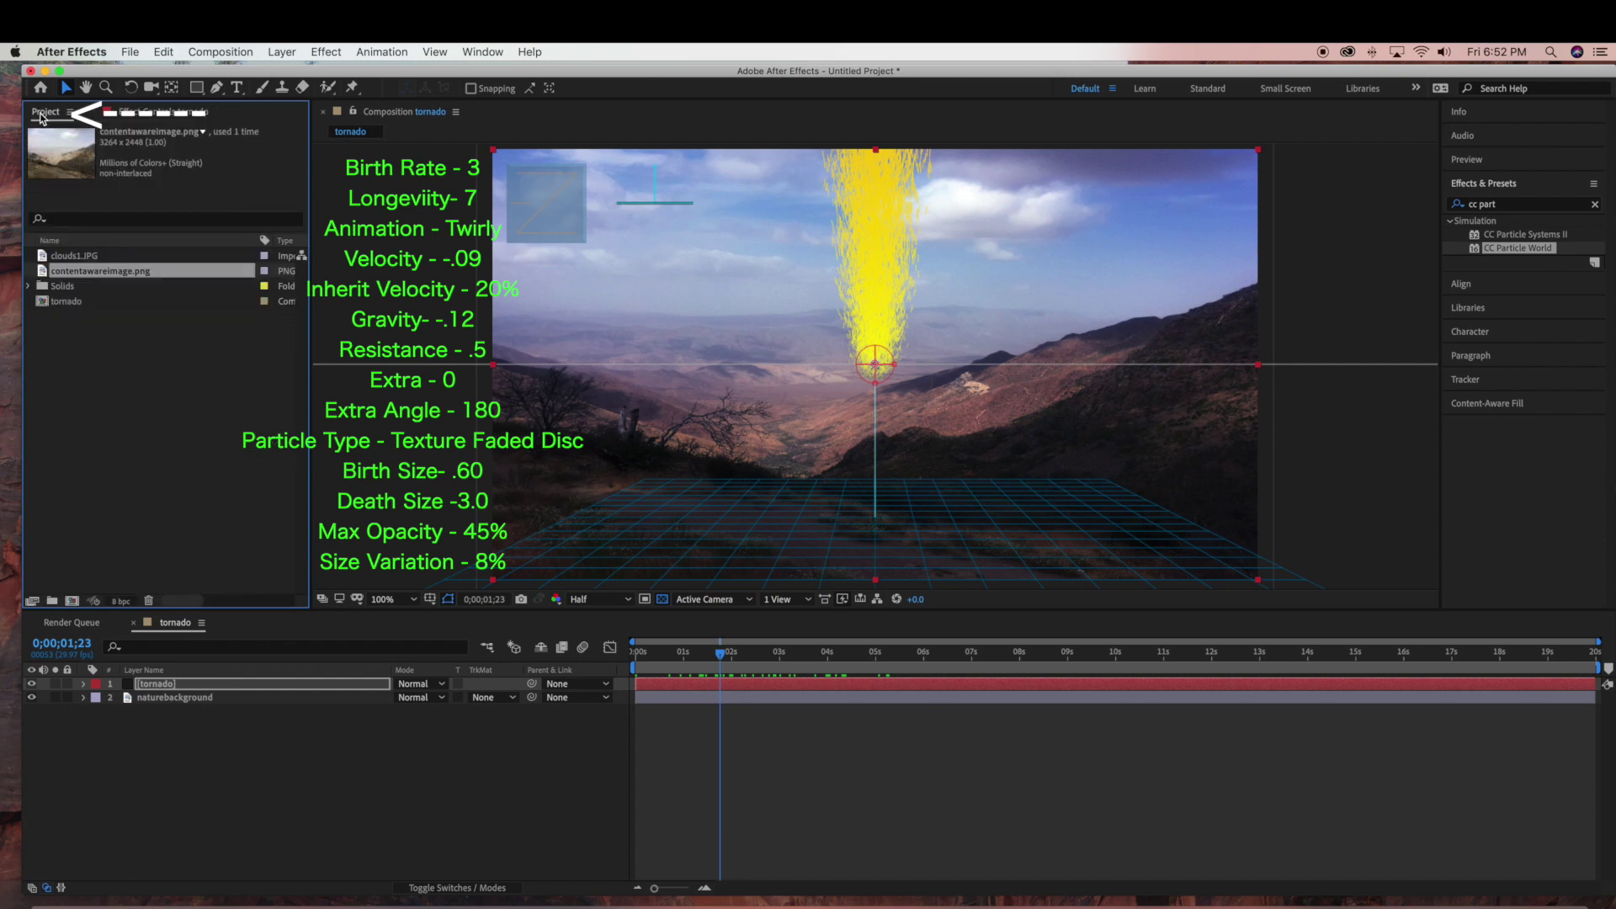
left_click(76, 259)
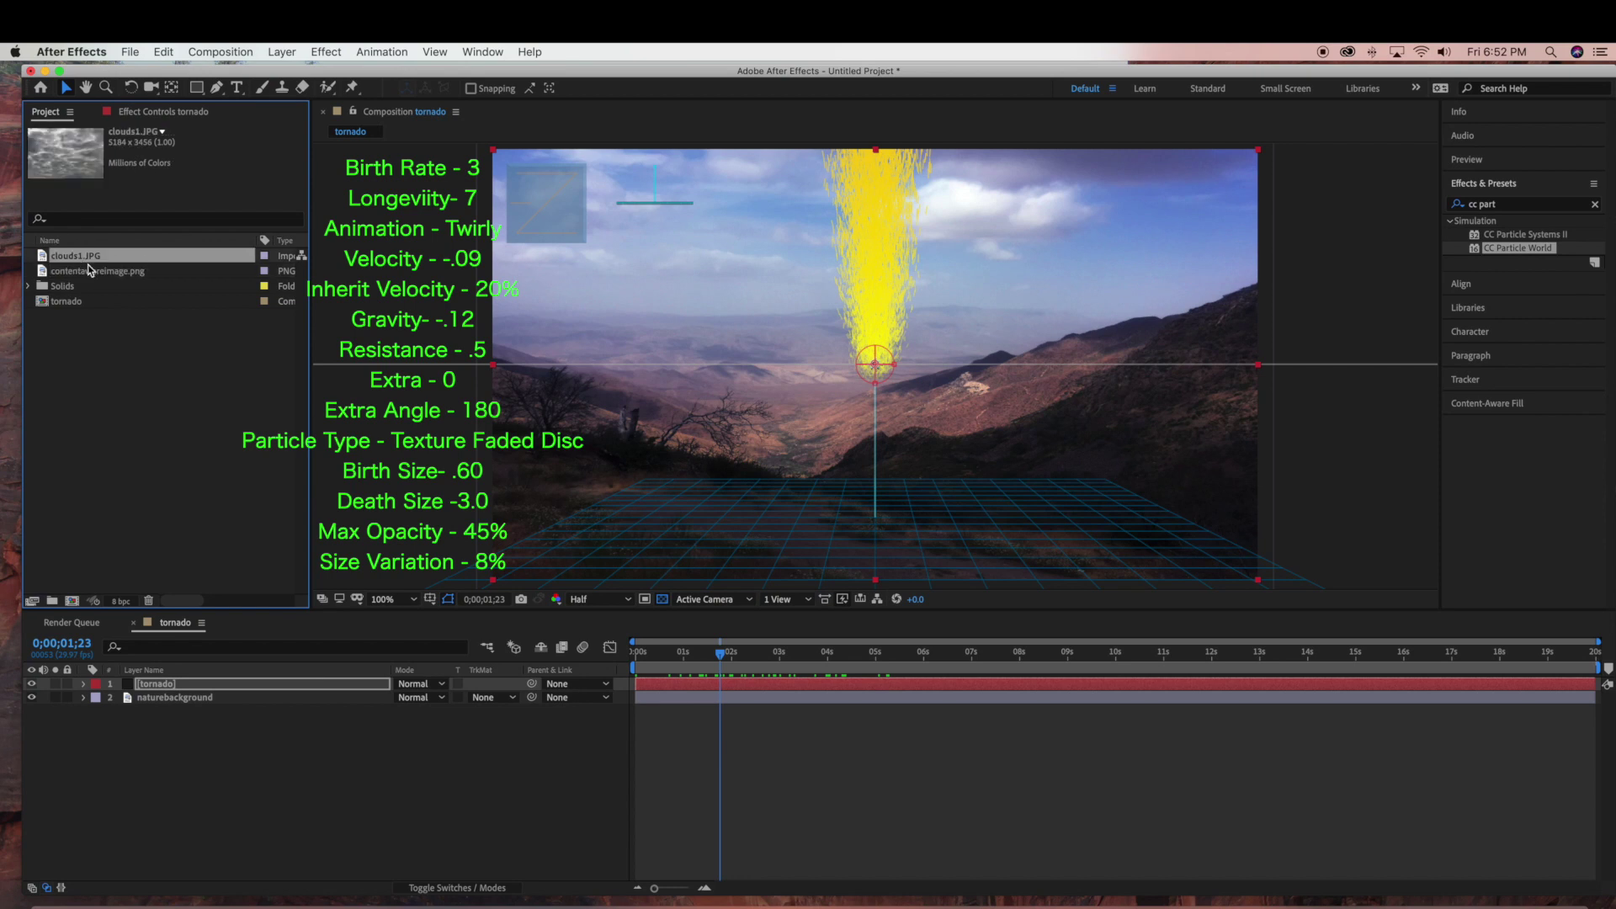
left_click_drag(139, 256, 175, 713)
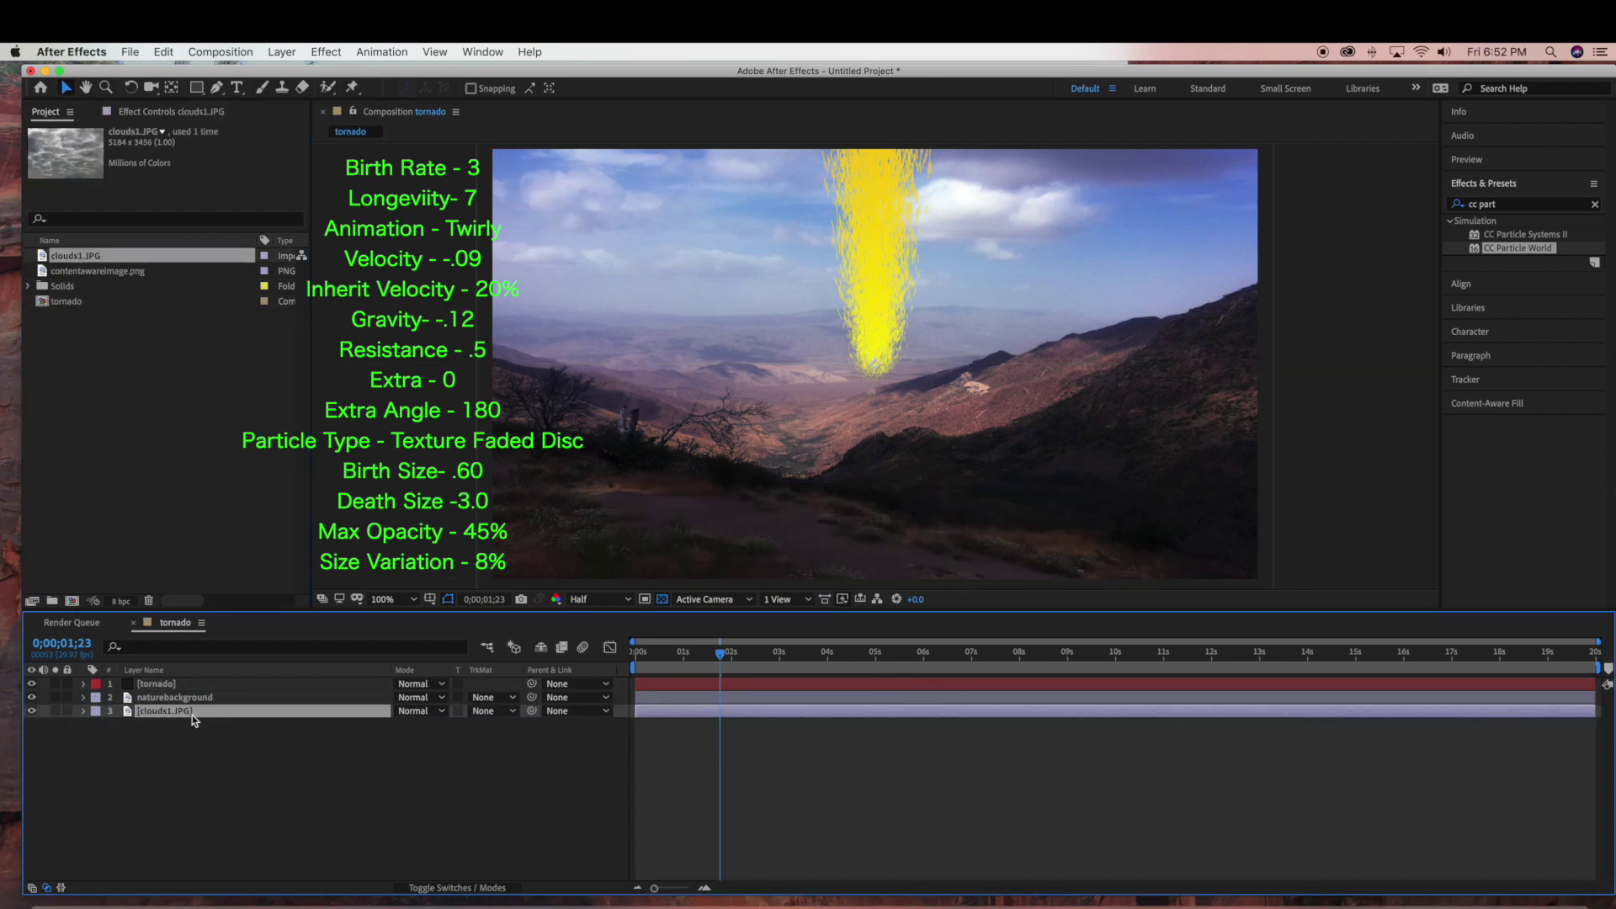
left_click_drag(235, 714, 243, 692)
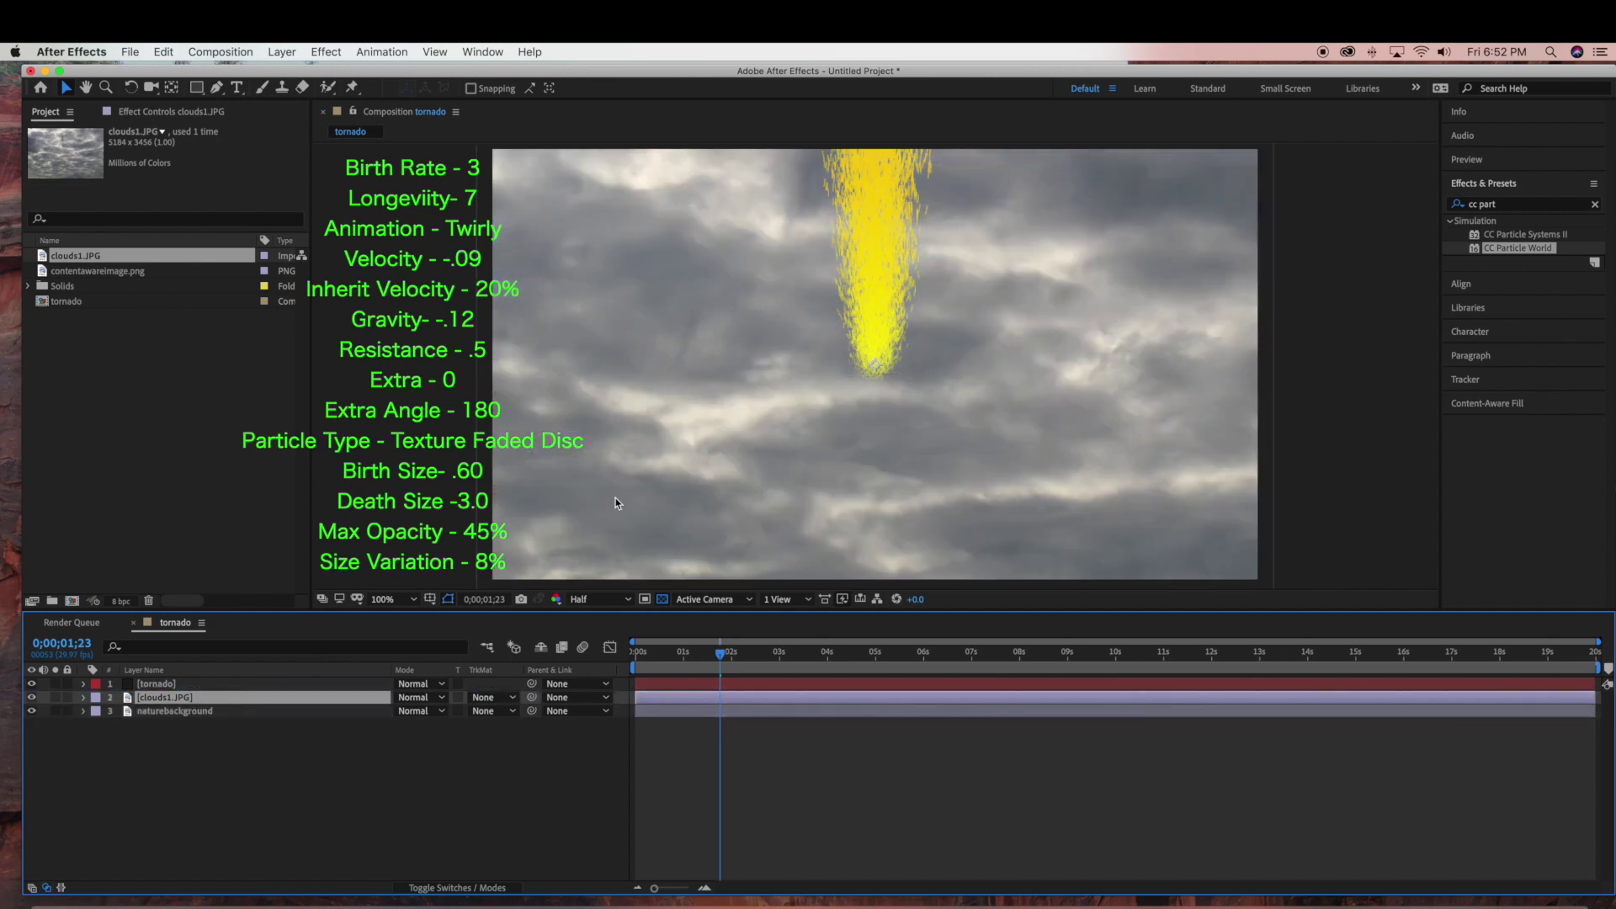
Step: Scale the clouds1.JPG layer down so it extends only slightly beyond the composition frame
scroll(614, 498, "down", 4)
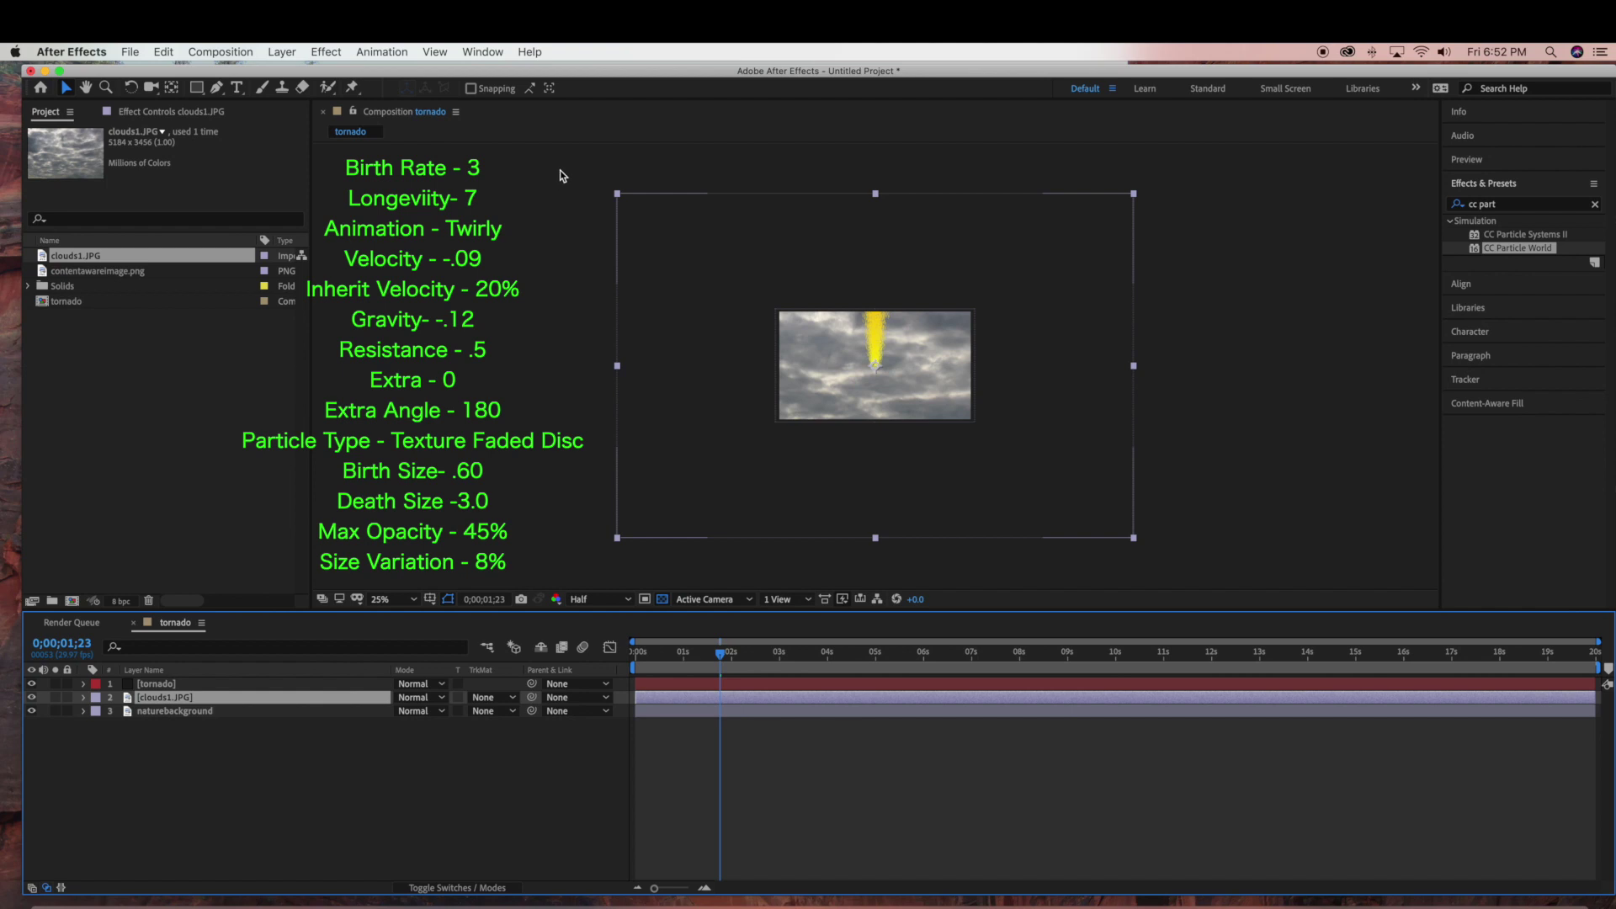
left_click_drag(622, 196, 775, 304)
key("period")
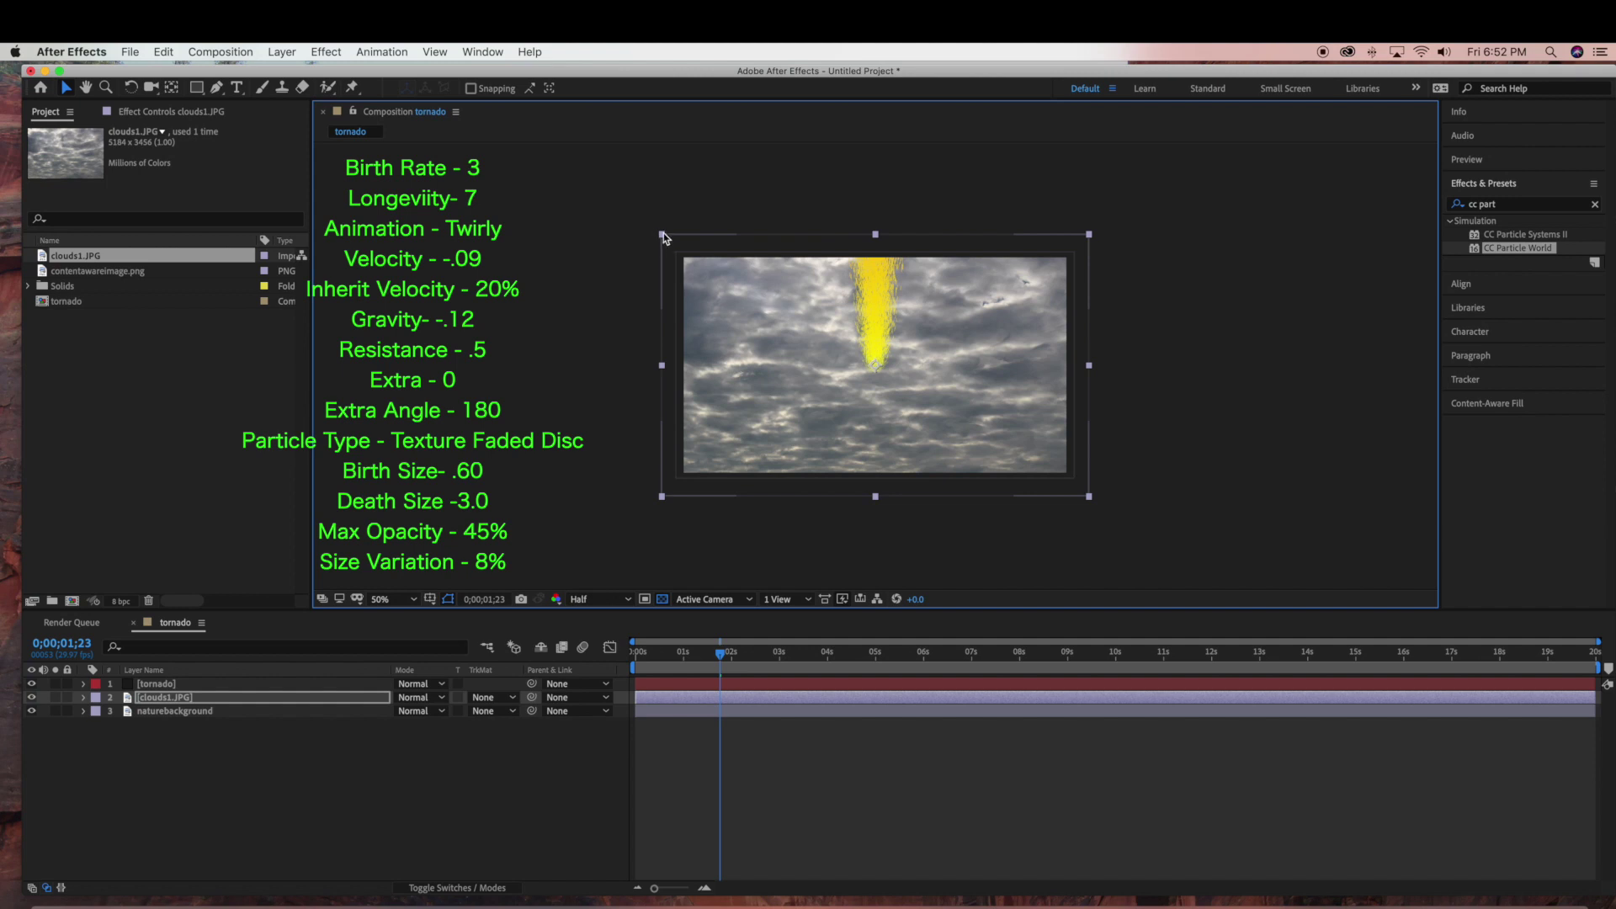
left_click_drag(668, 244, 669, 252)
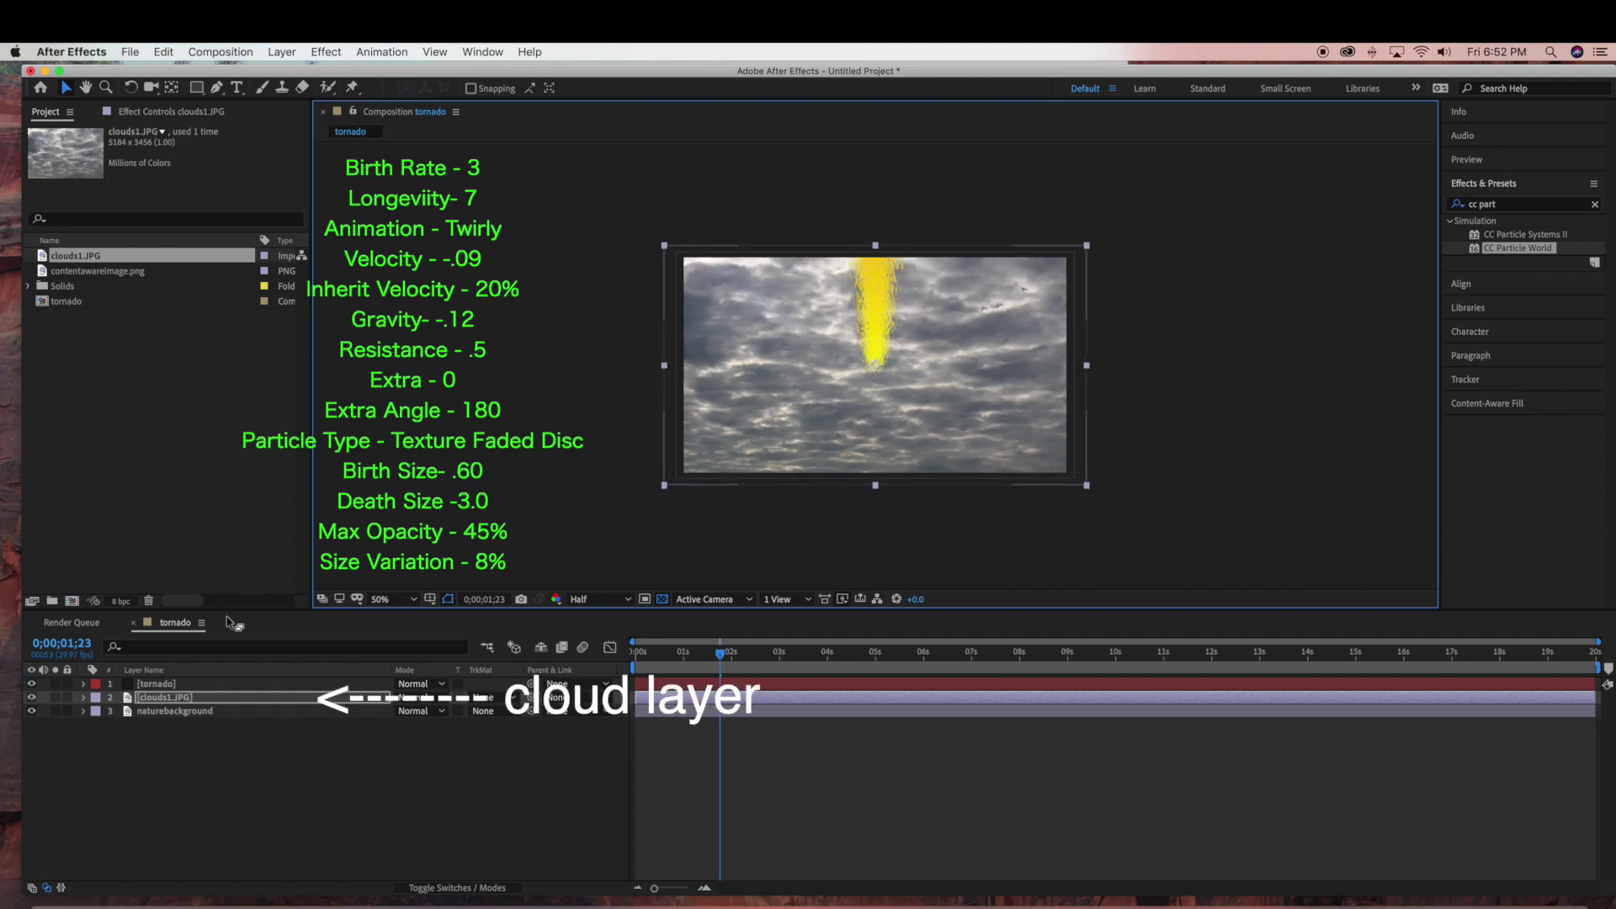
Step: Pre-compose the clouds layer as "clouds1.JPG Comp 1" with all attributes moved into the new composition, and hide the resulting layer
left_click(208, 701)
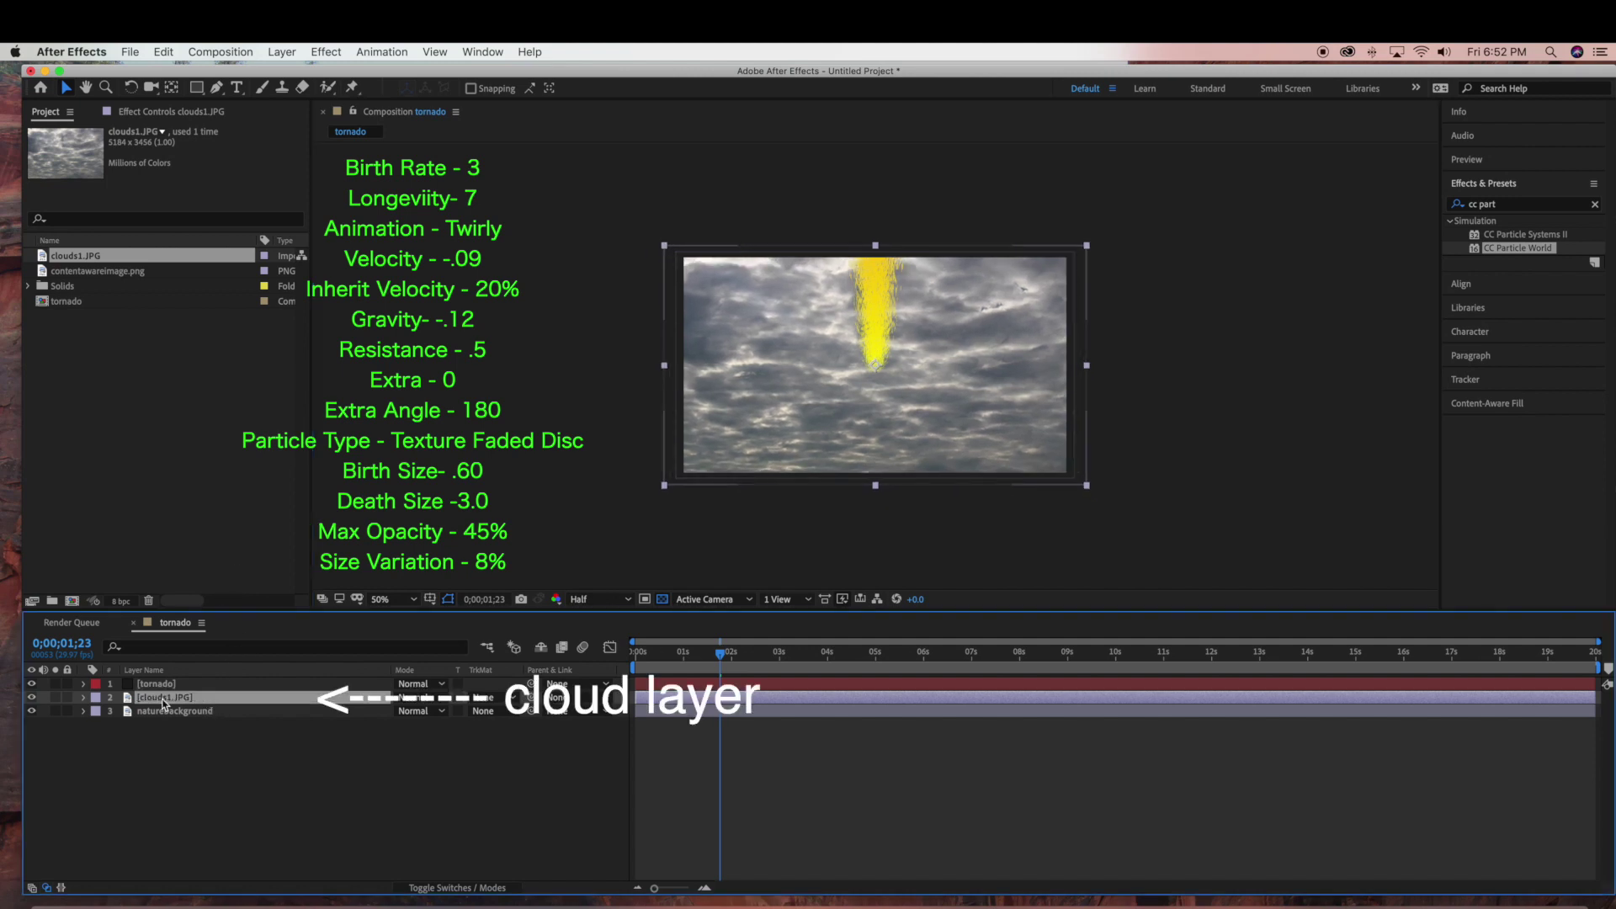
right_click(205, 700)
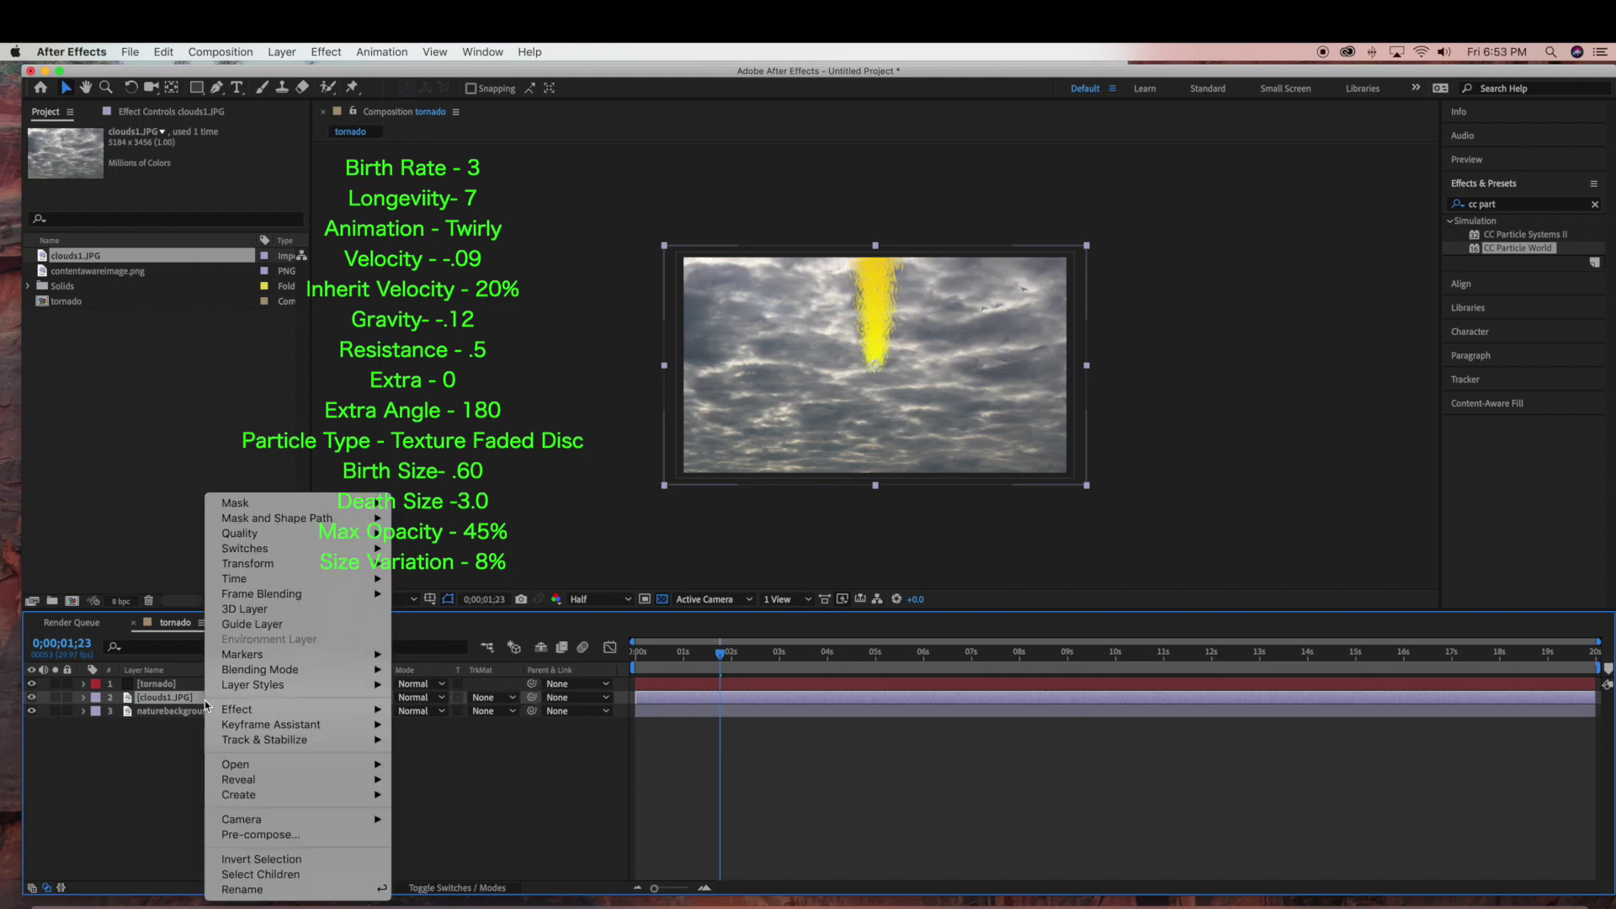
left_click(257, 835)
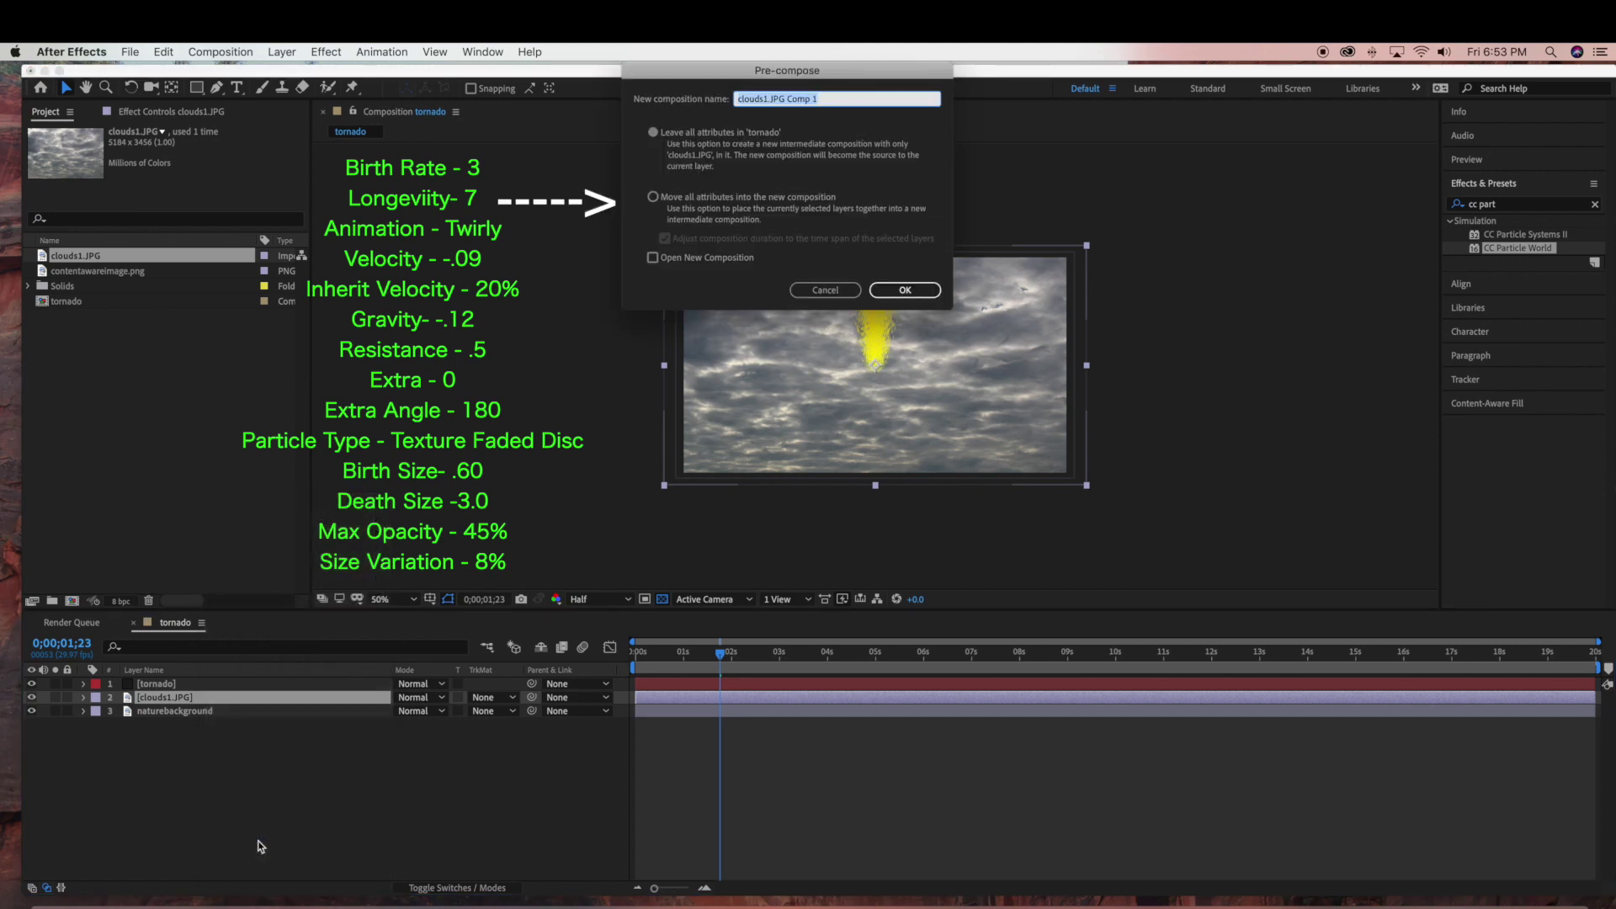
left_click(654, 198)
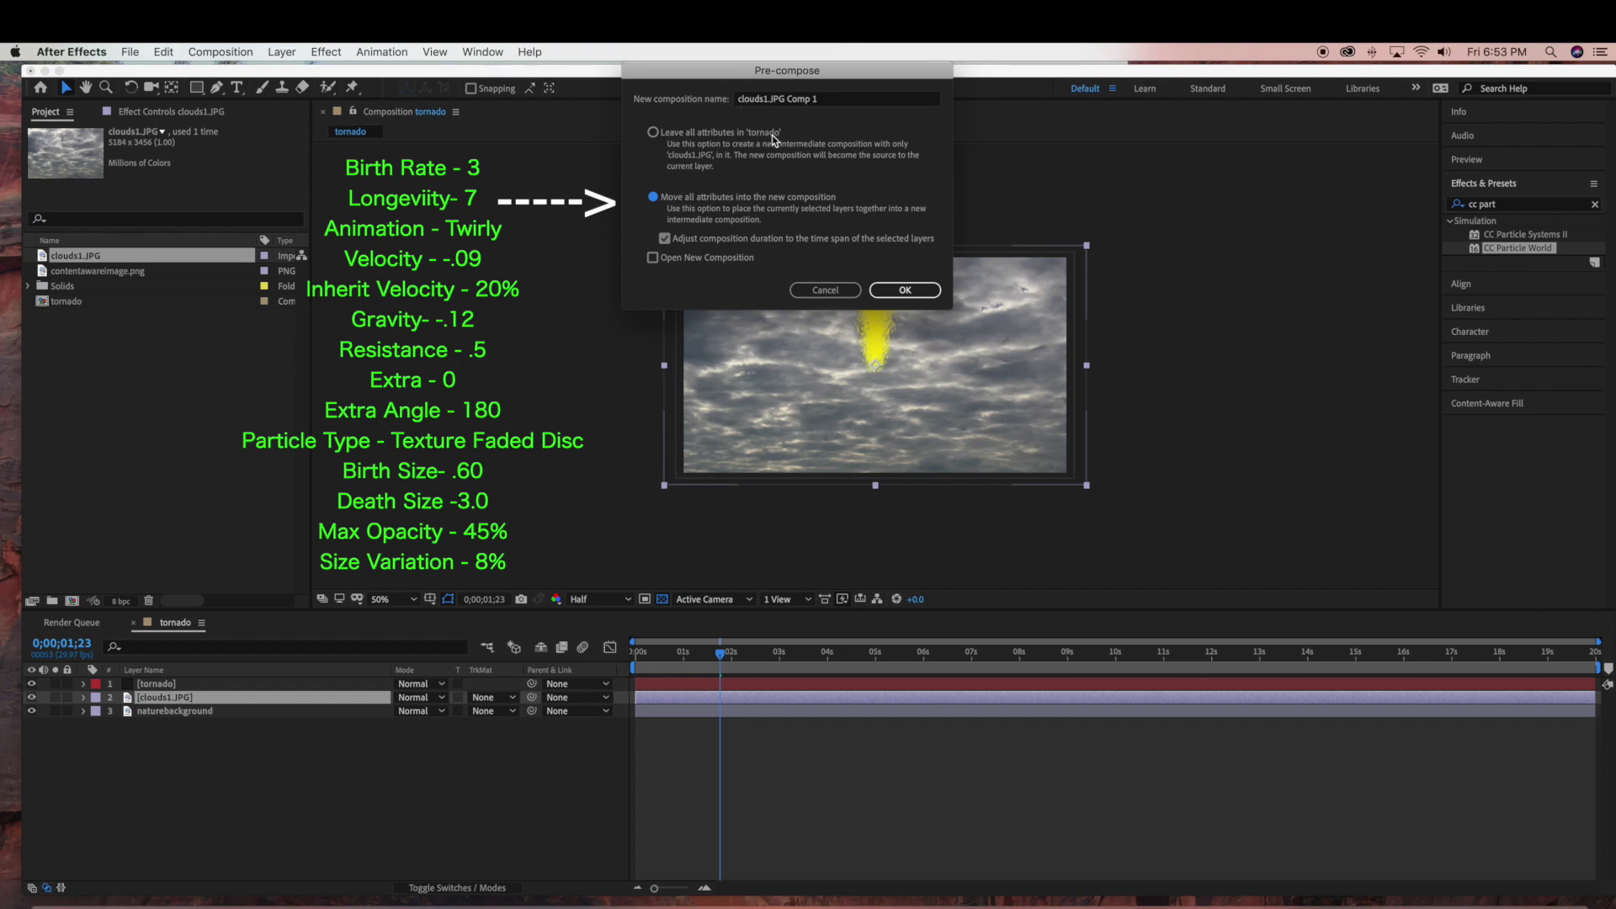
left_click(913, 292)
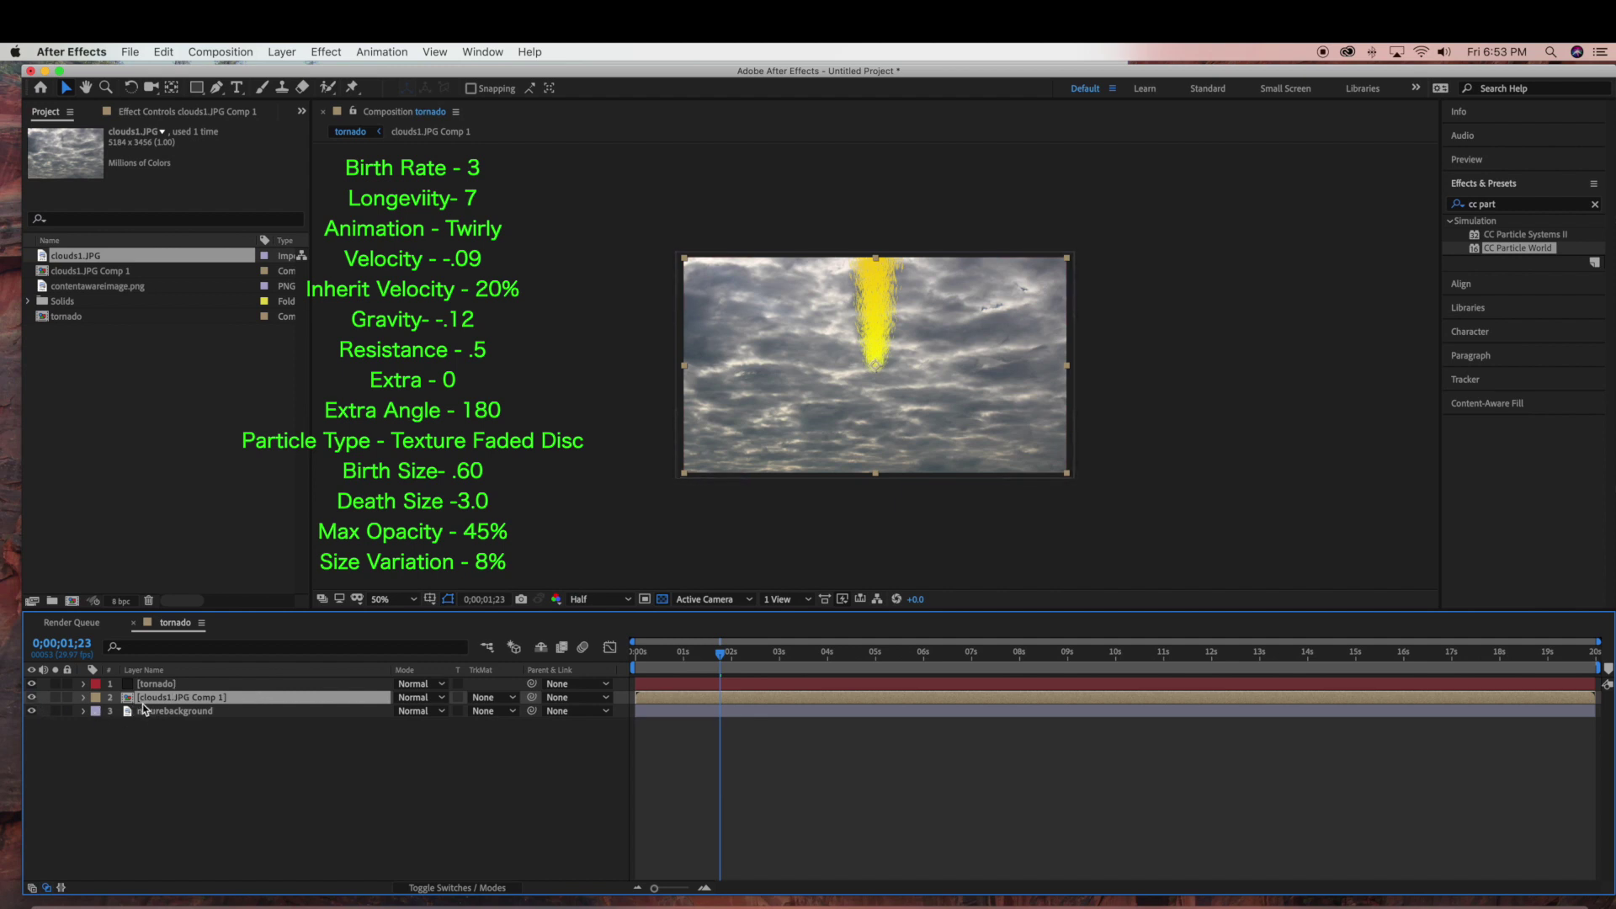
left_click(32, 698)
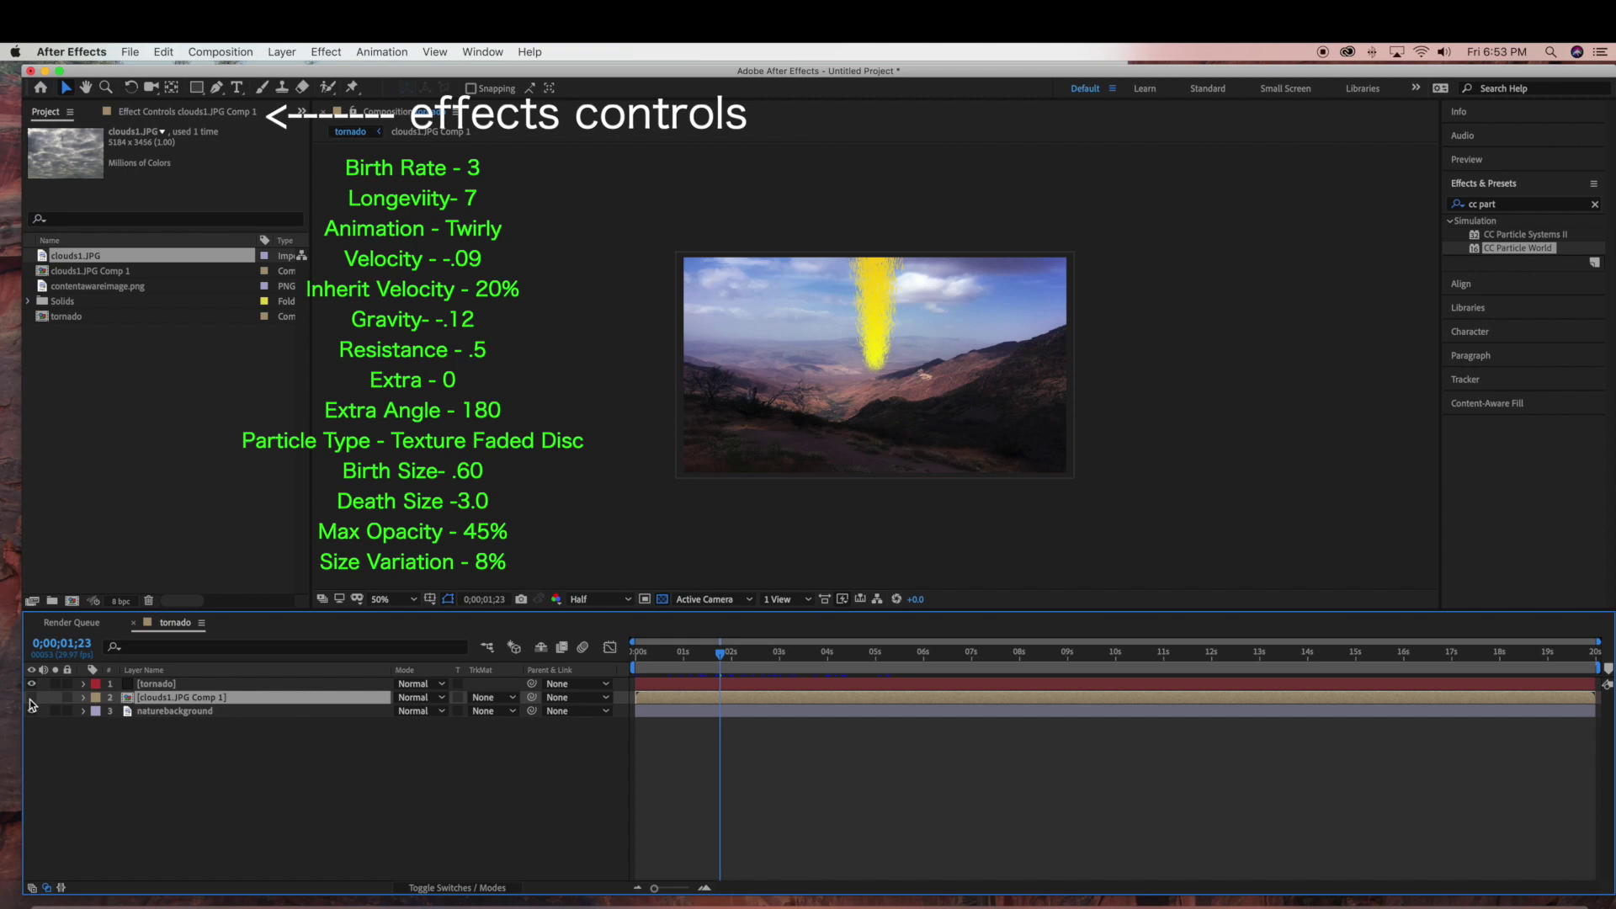
Step: Change the tornado layer's Particle Type to Textured Faded Disc in CC Particle World
left_click(184, 685)
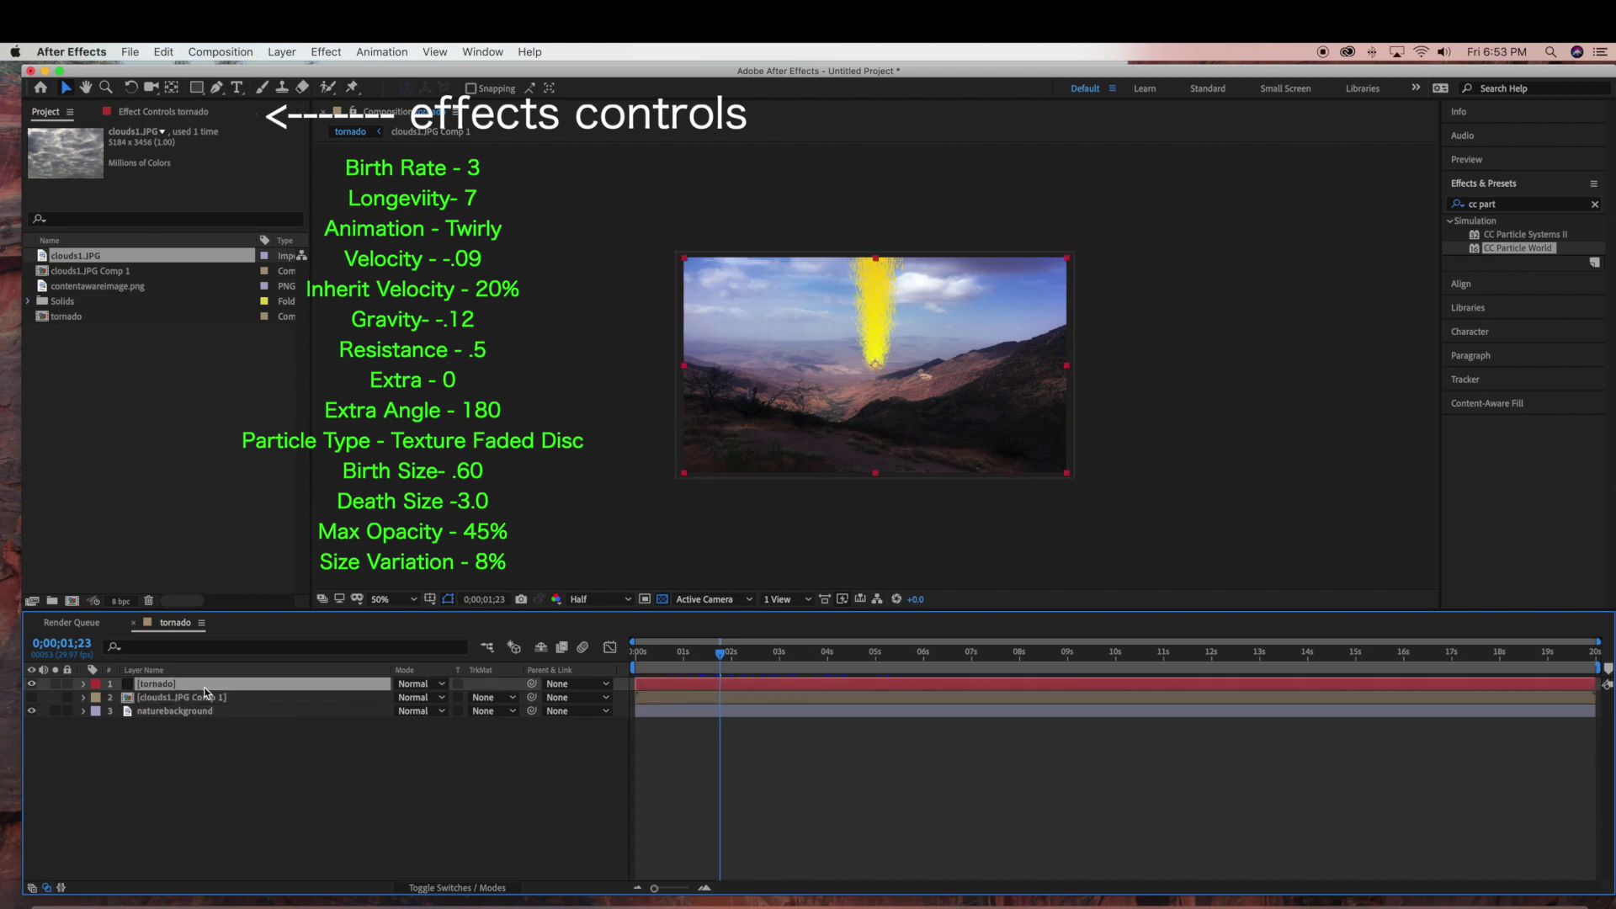
left_click(153, 111)
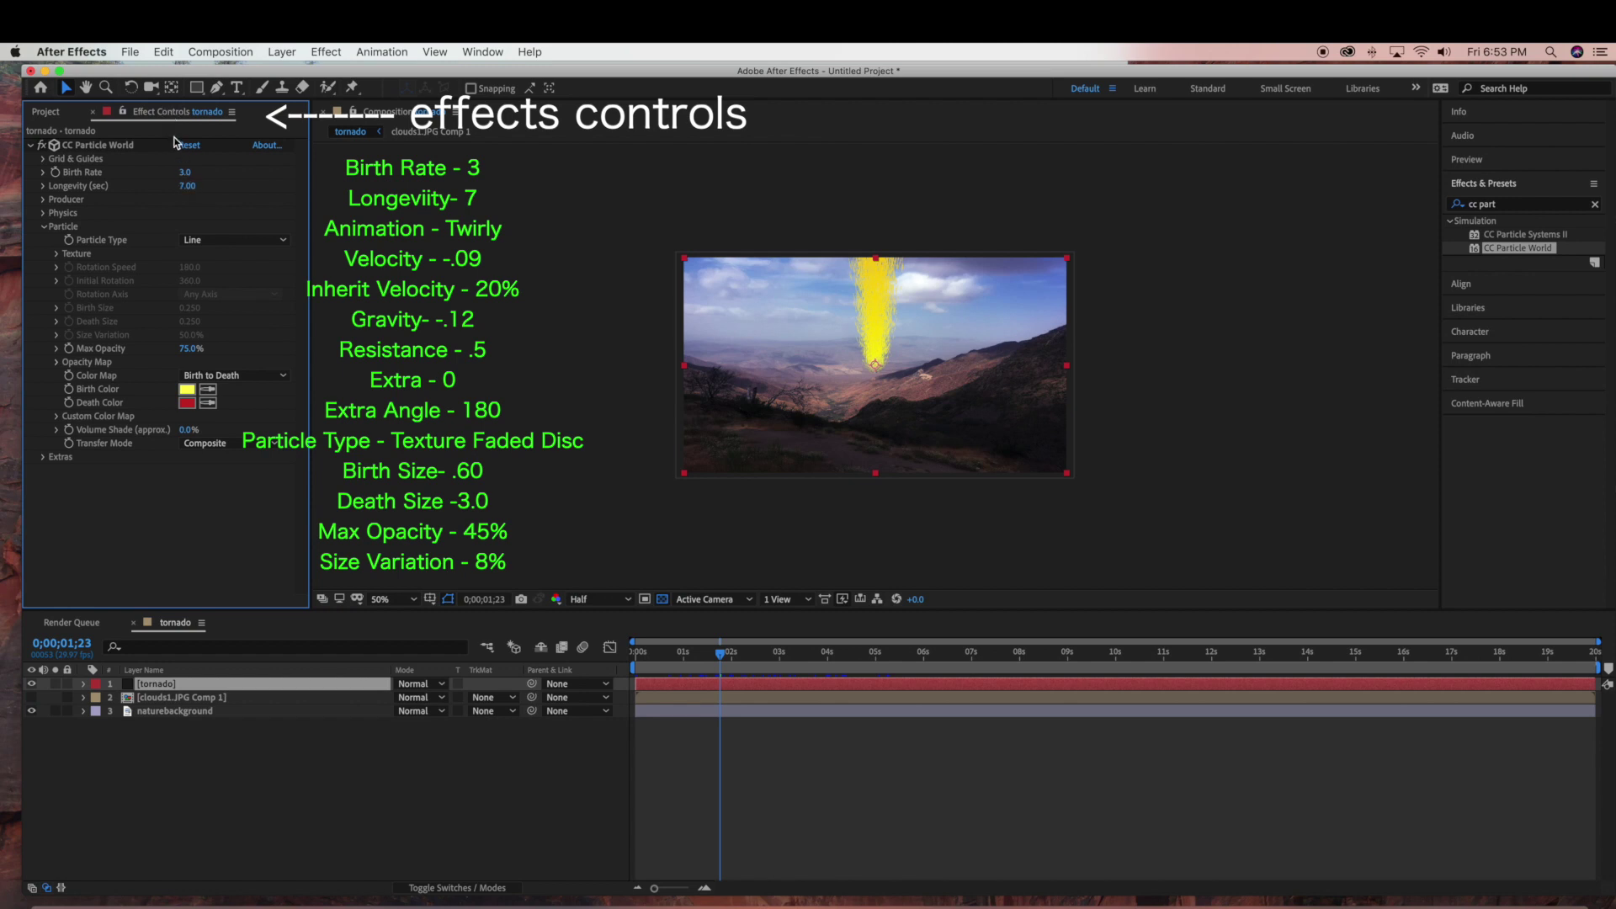
left_click(284, 241)
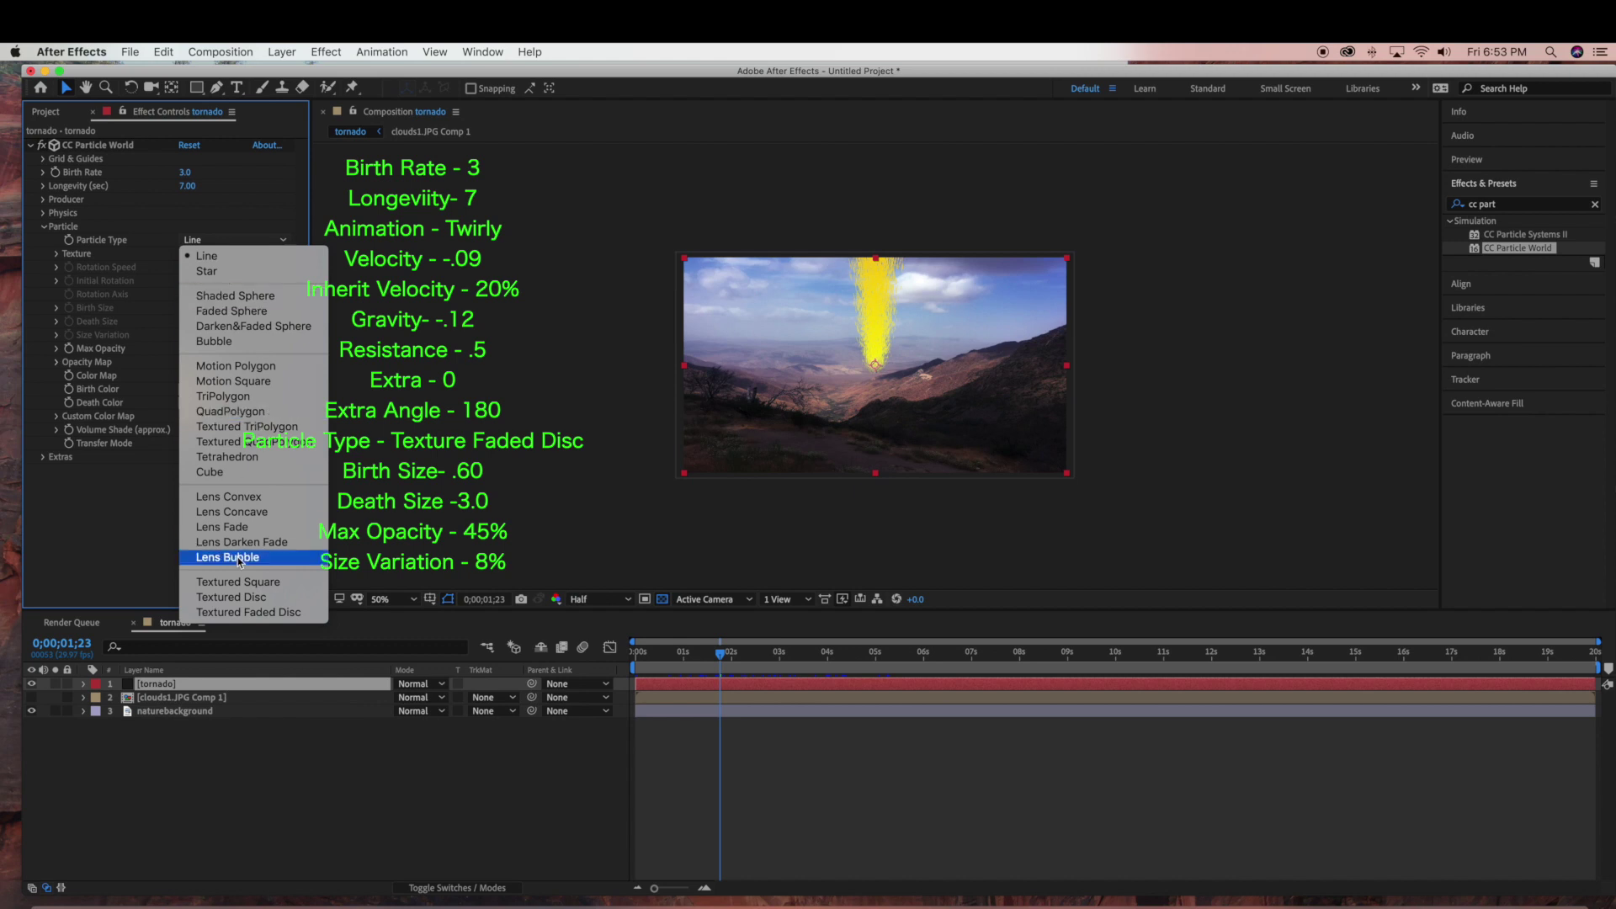
left_click(252, 618)
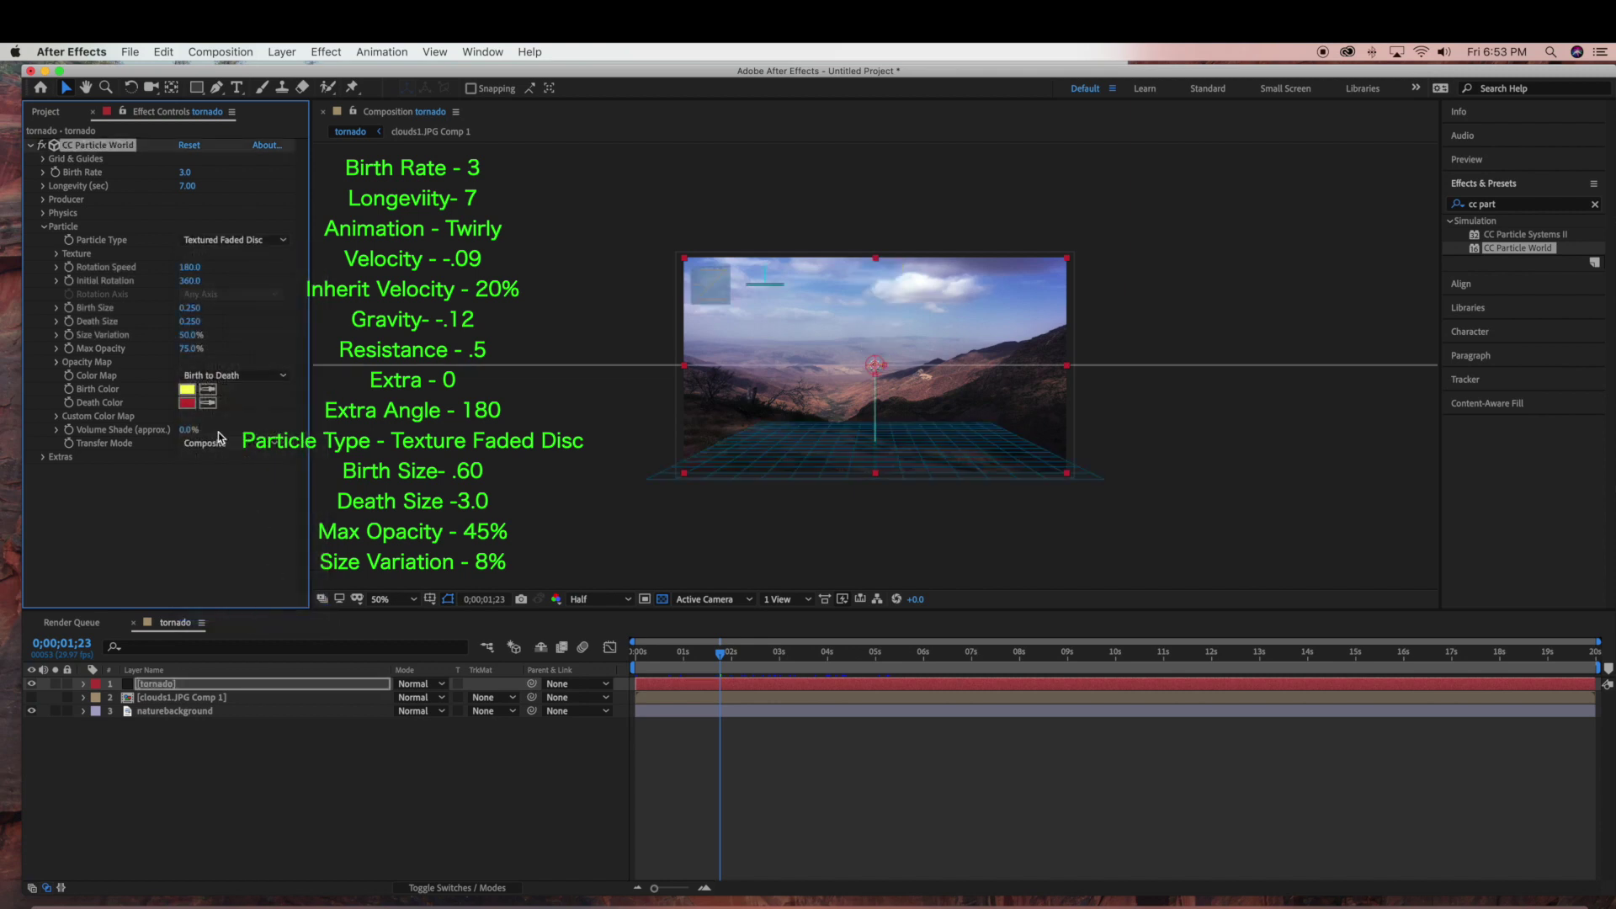
Step: Use clouds1.JPG Comp 1 as the Texture Layer for the tornado particles
left_click(58, 254)
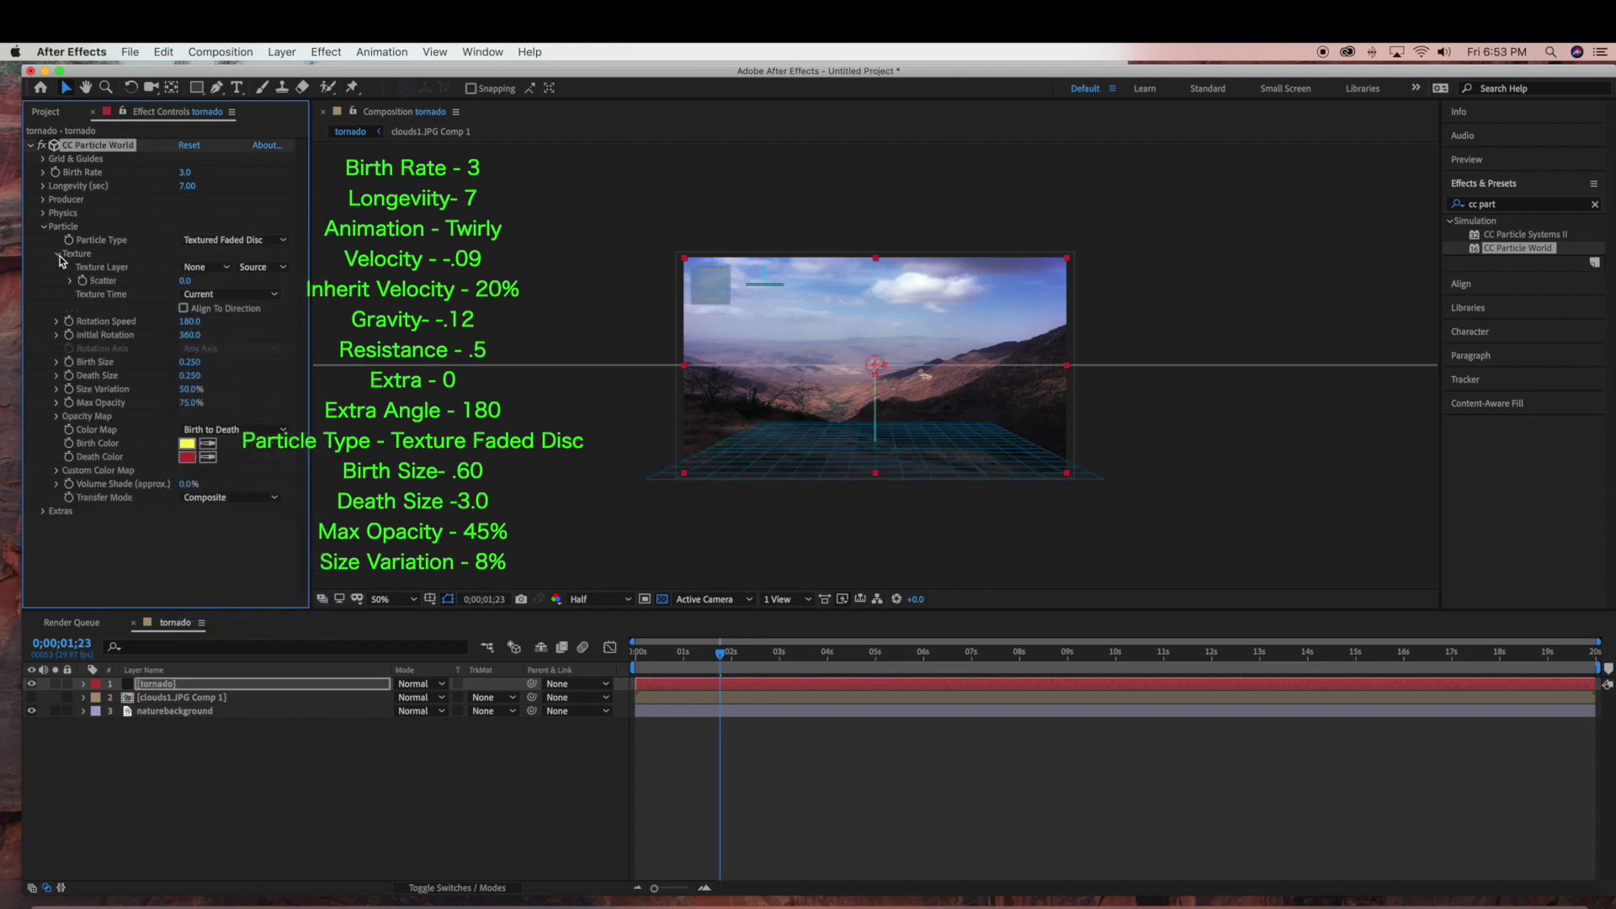
left_click(224, 267)
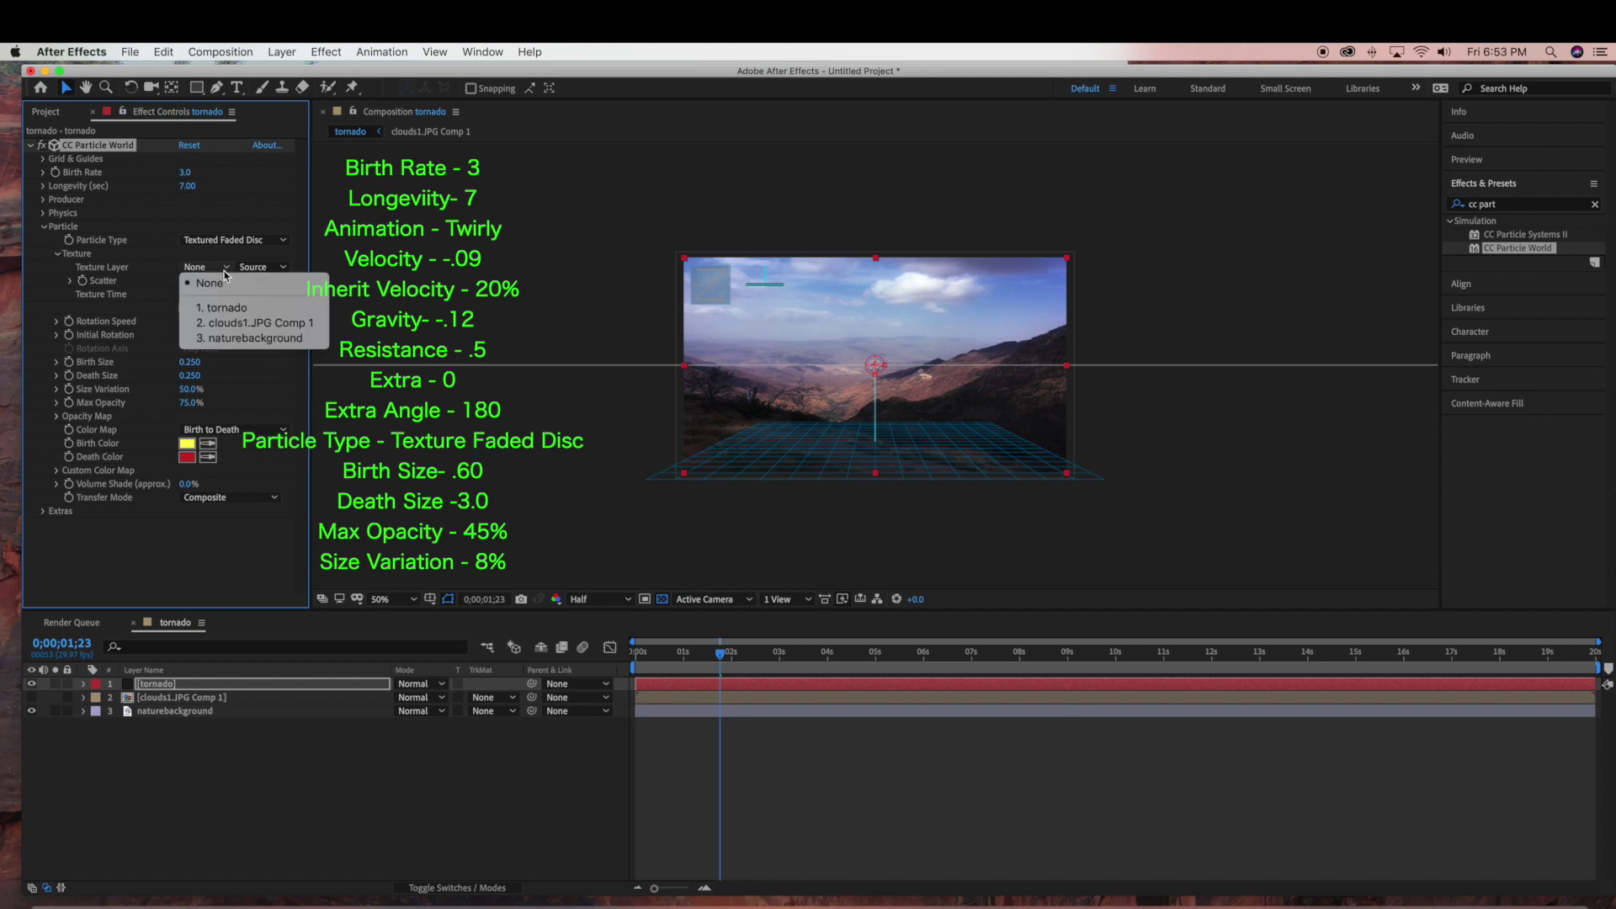
left_click(239, 324)
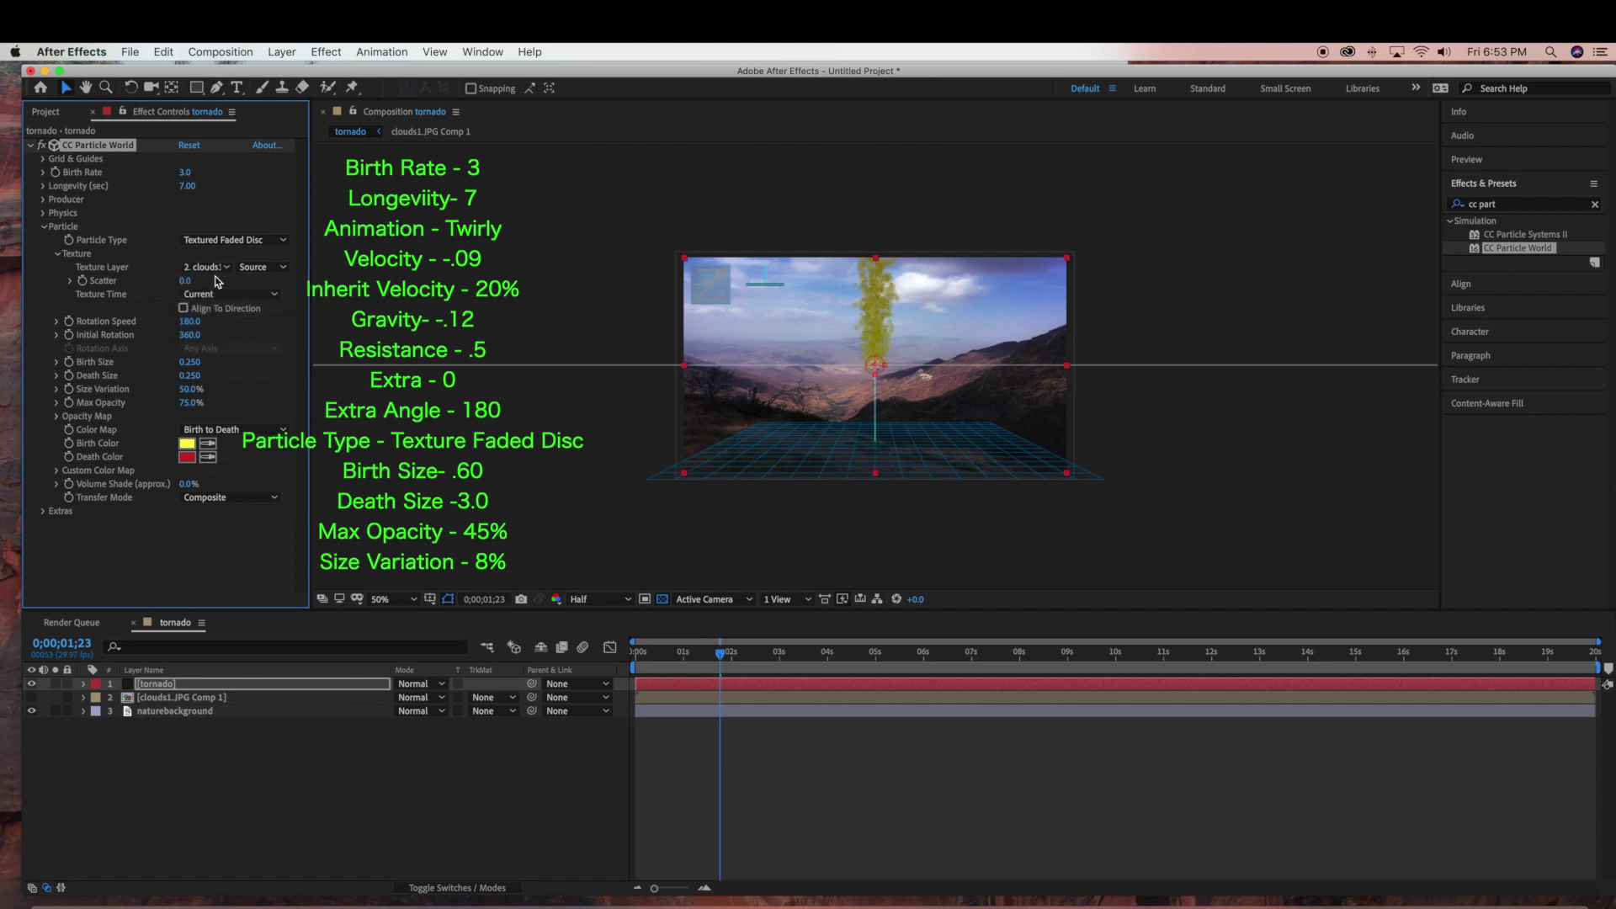
key("slash")
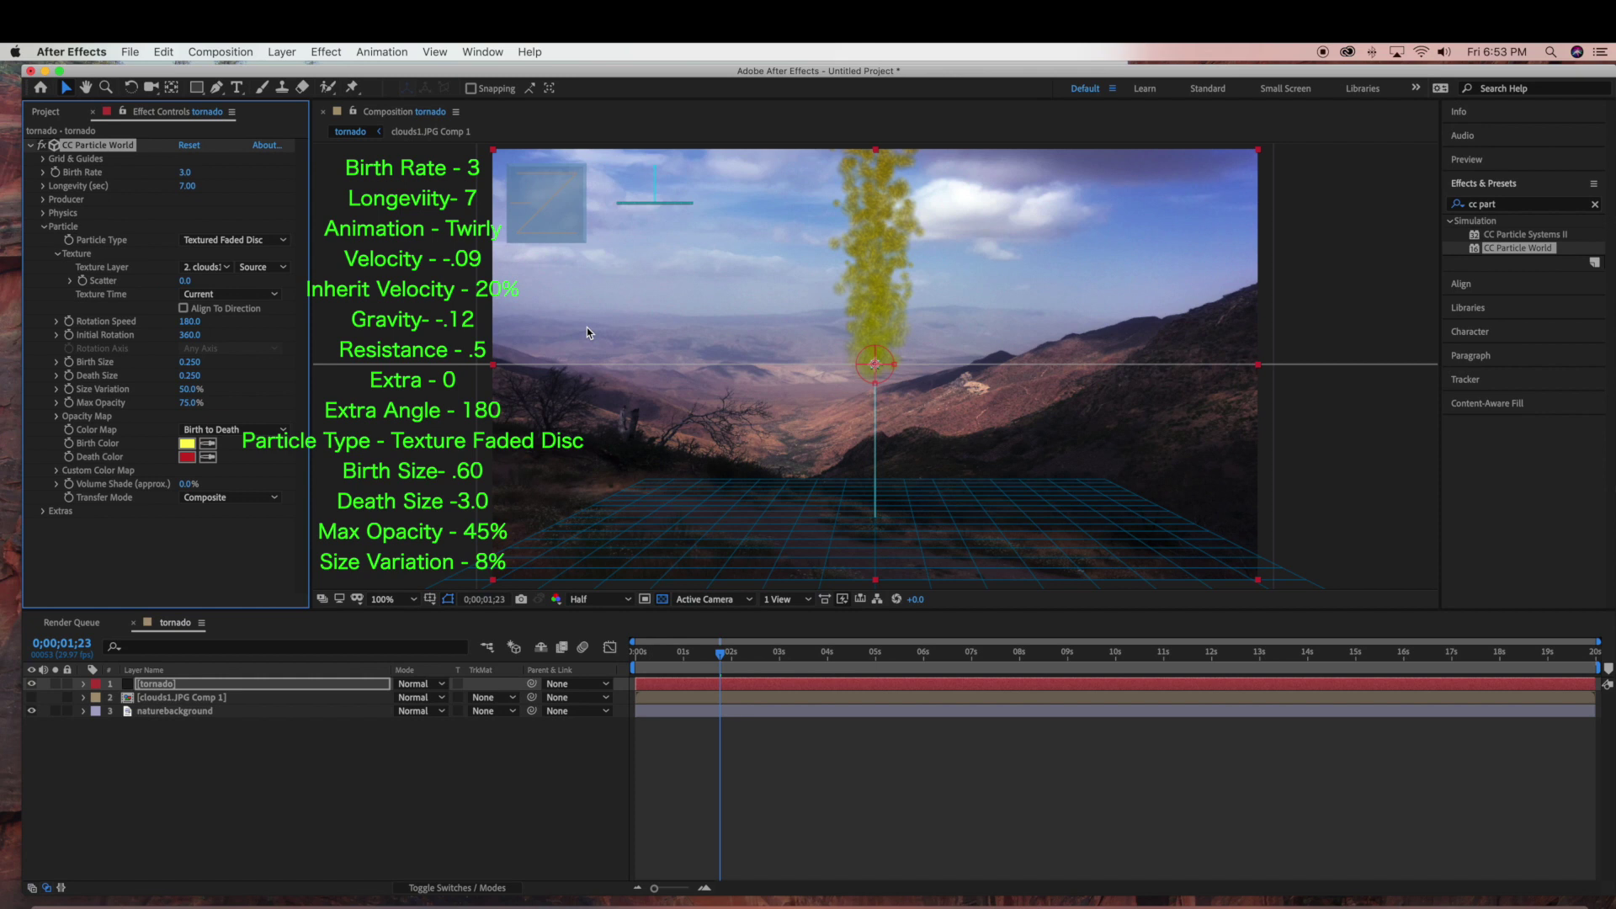
Step: Set the particles' Birth Color to the off-white F6F6F3
left_click(187, 443)
left_click(60, 118)
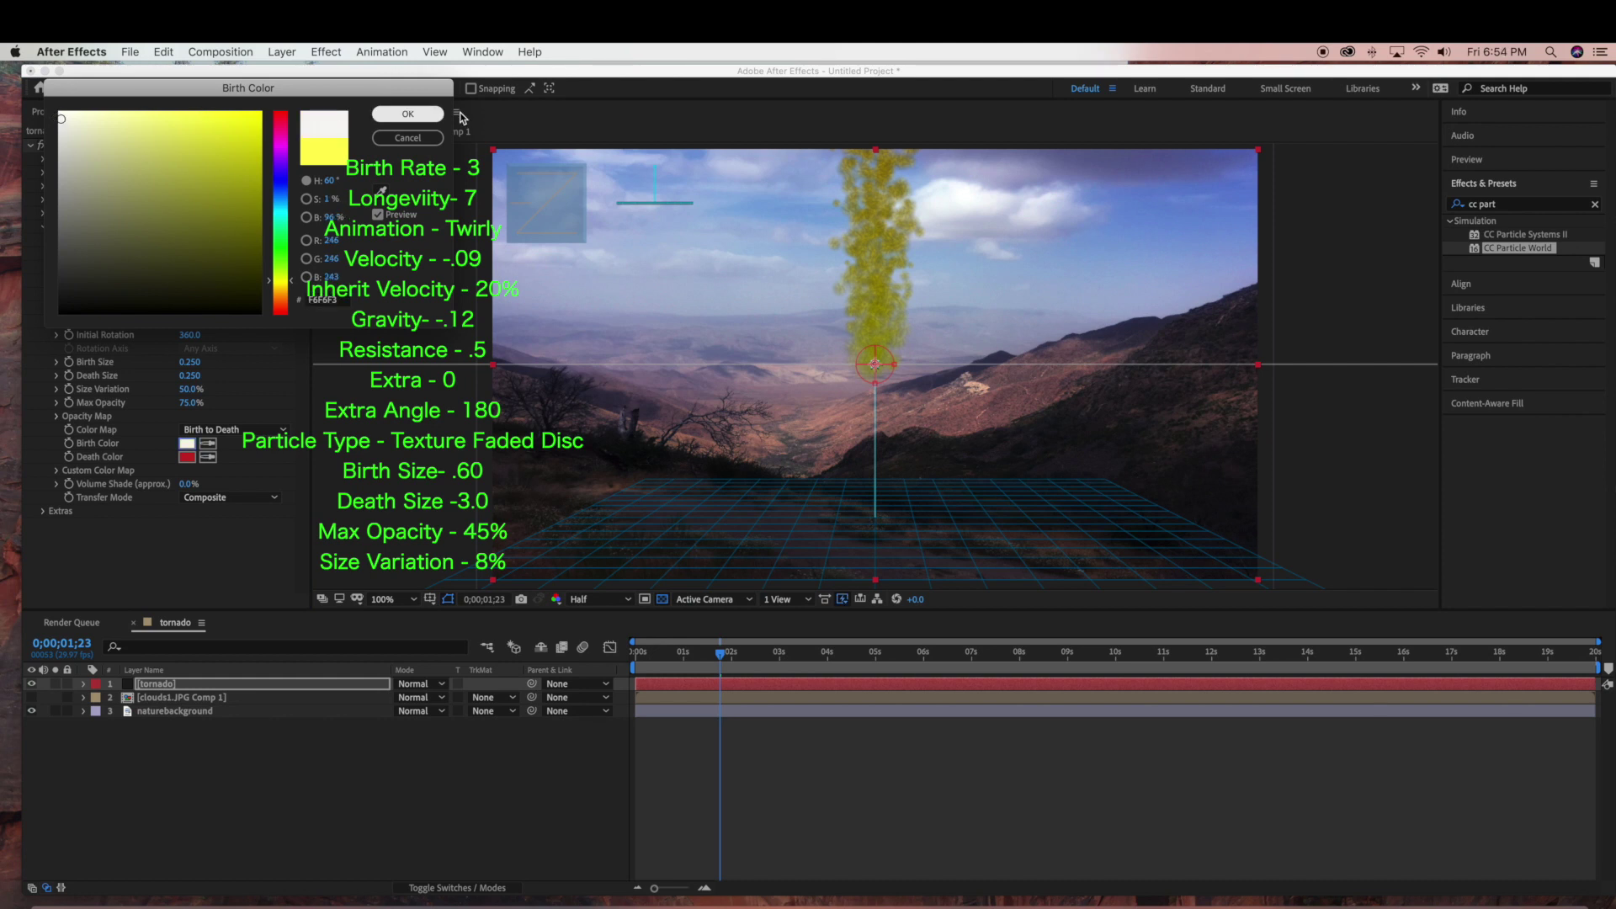
left_click(408, 114)
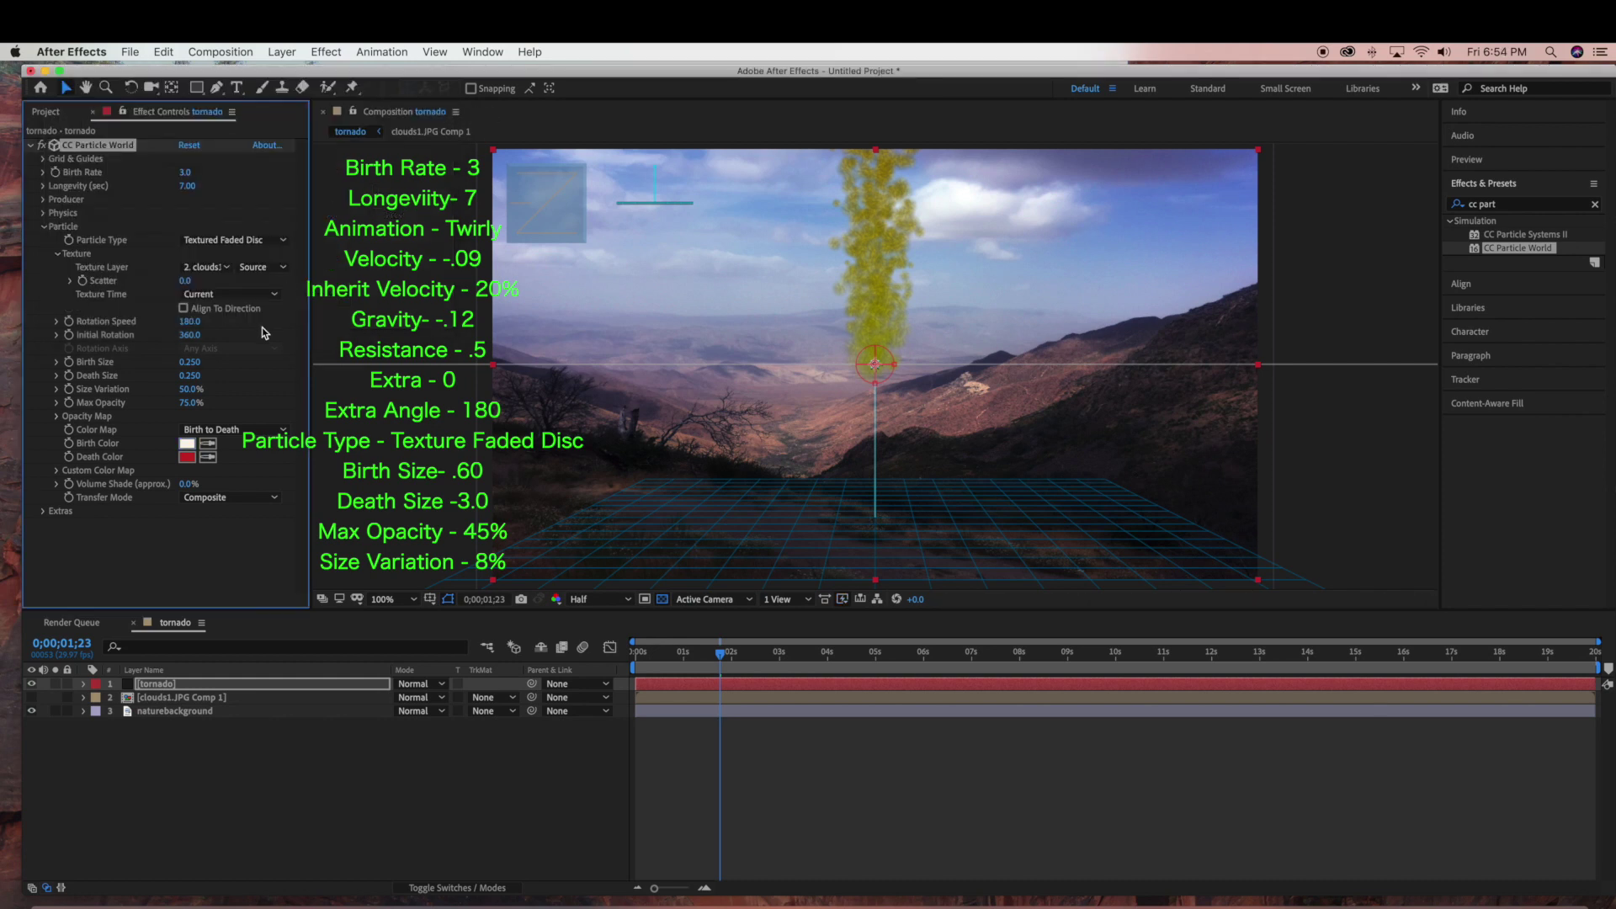
Step: Set the particles' Death Color to the dark gray 3B3B3B
left_click(193, 459)
left_click(64, 124)
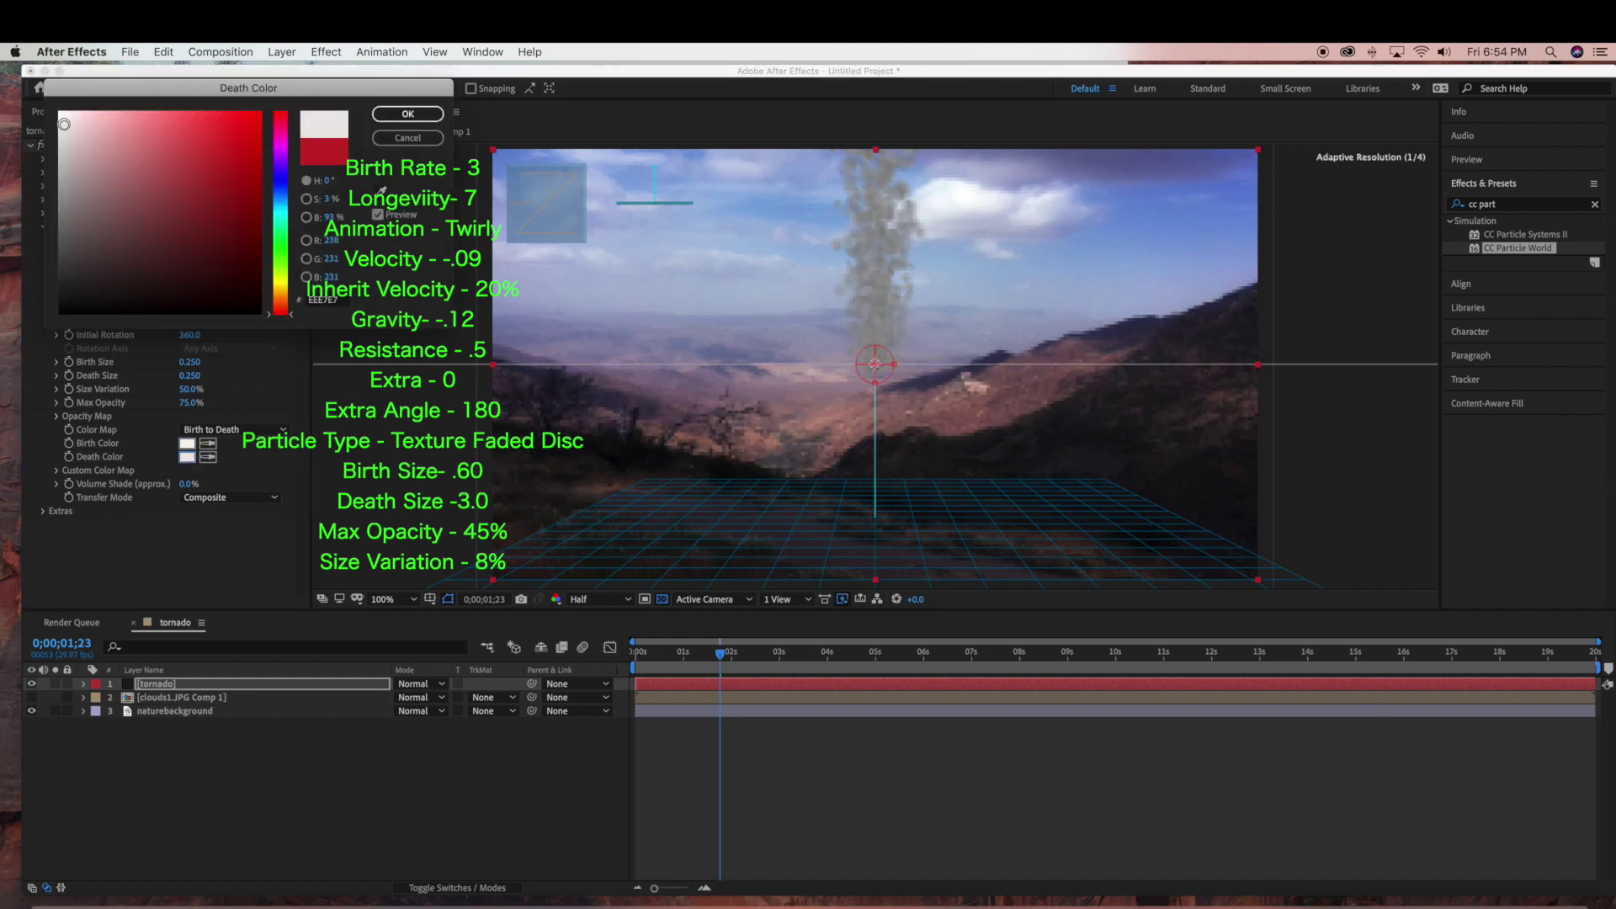
left_click_drag(64, 124, 45, 269)
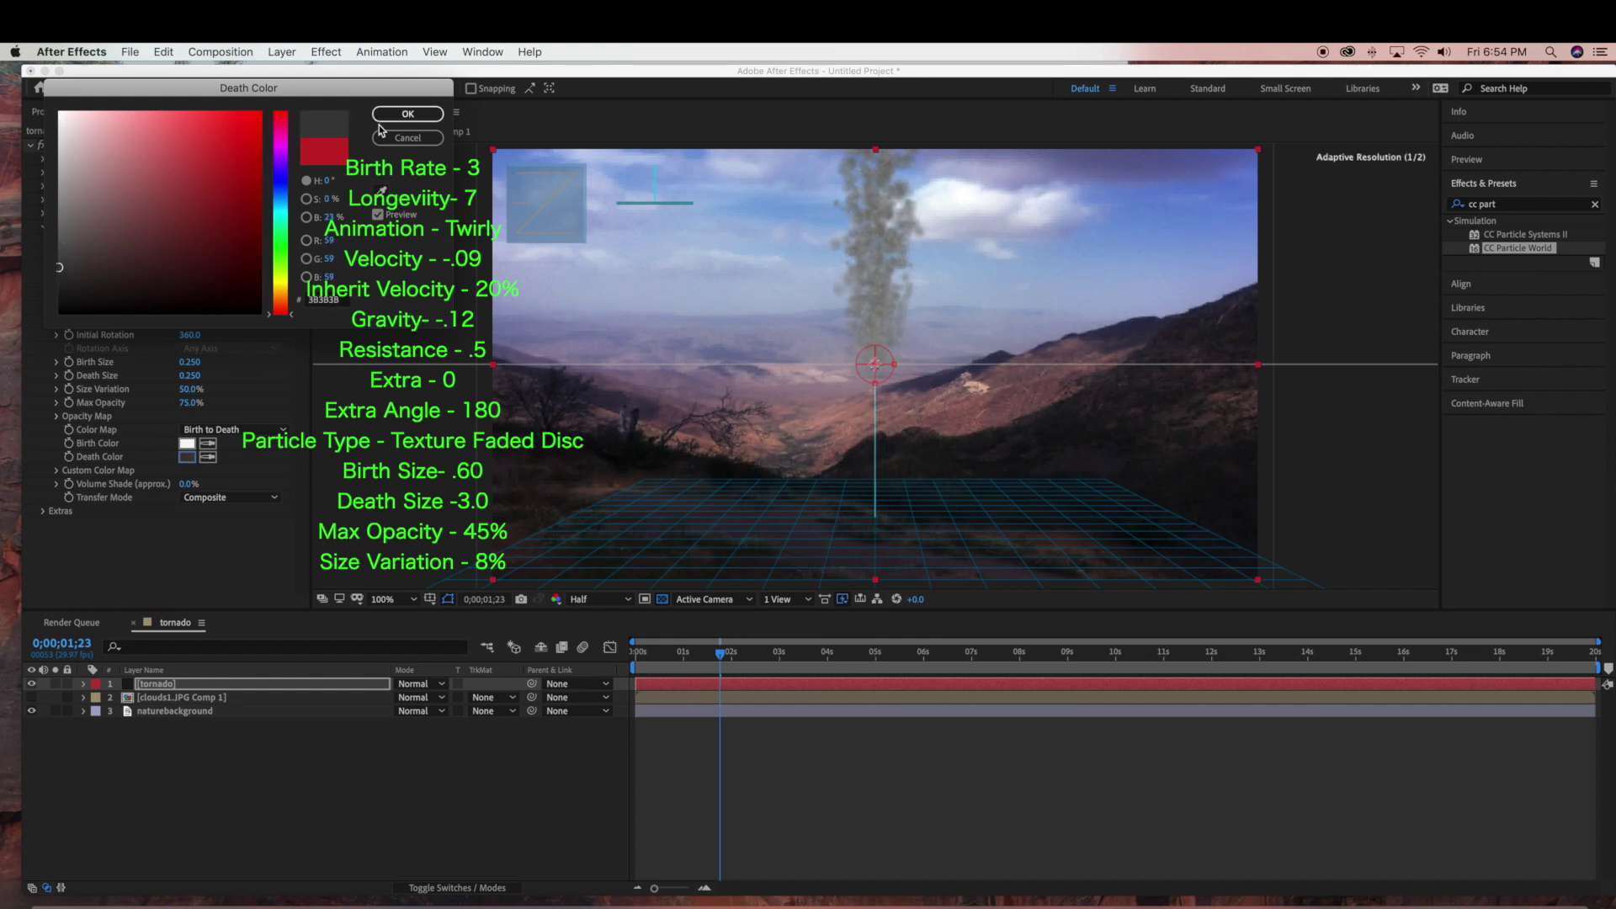
left_click(402, 113)
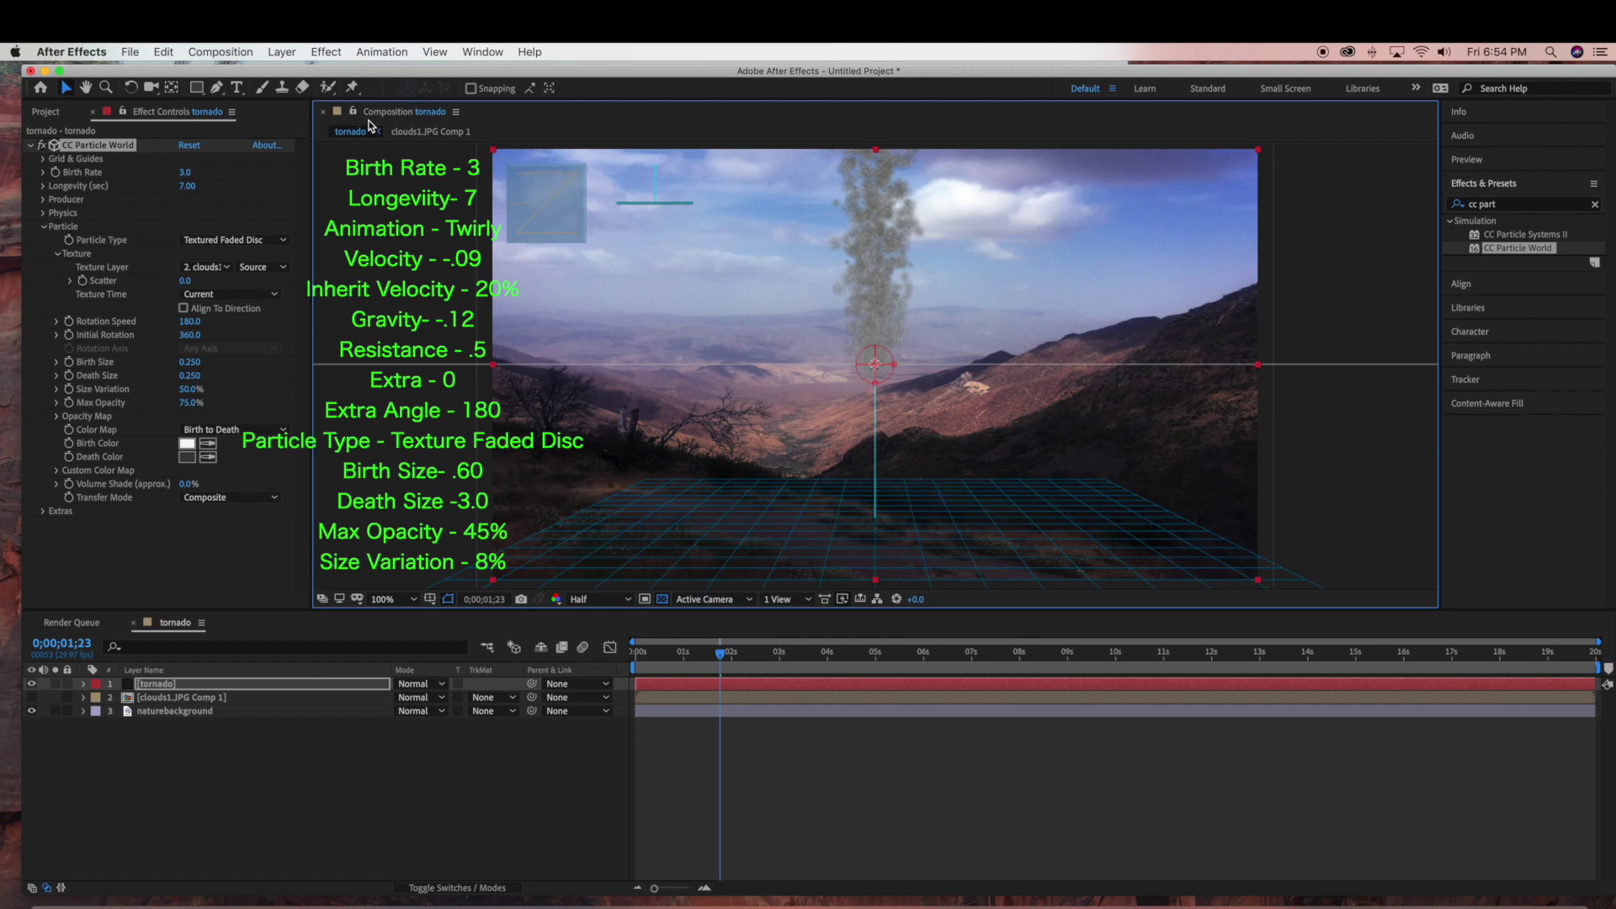
Step: Set the particles' Birth Size to 0.6 and Death Size to 3.0
left_click(192, 362)
key("BackSpace")
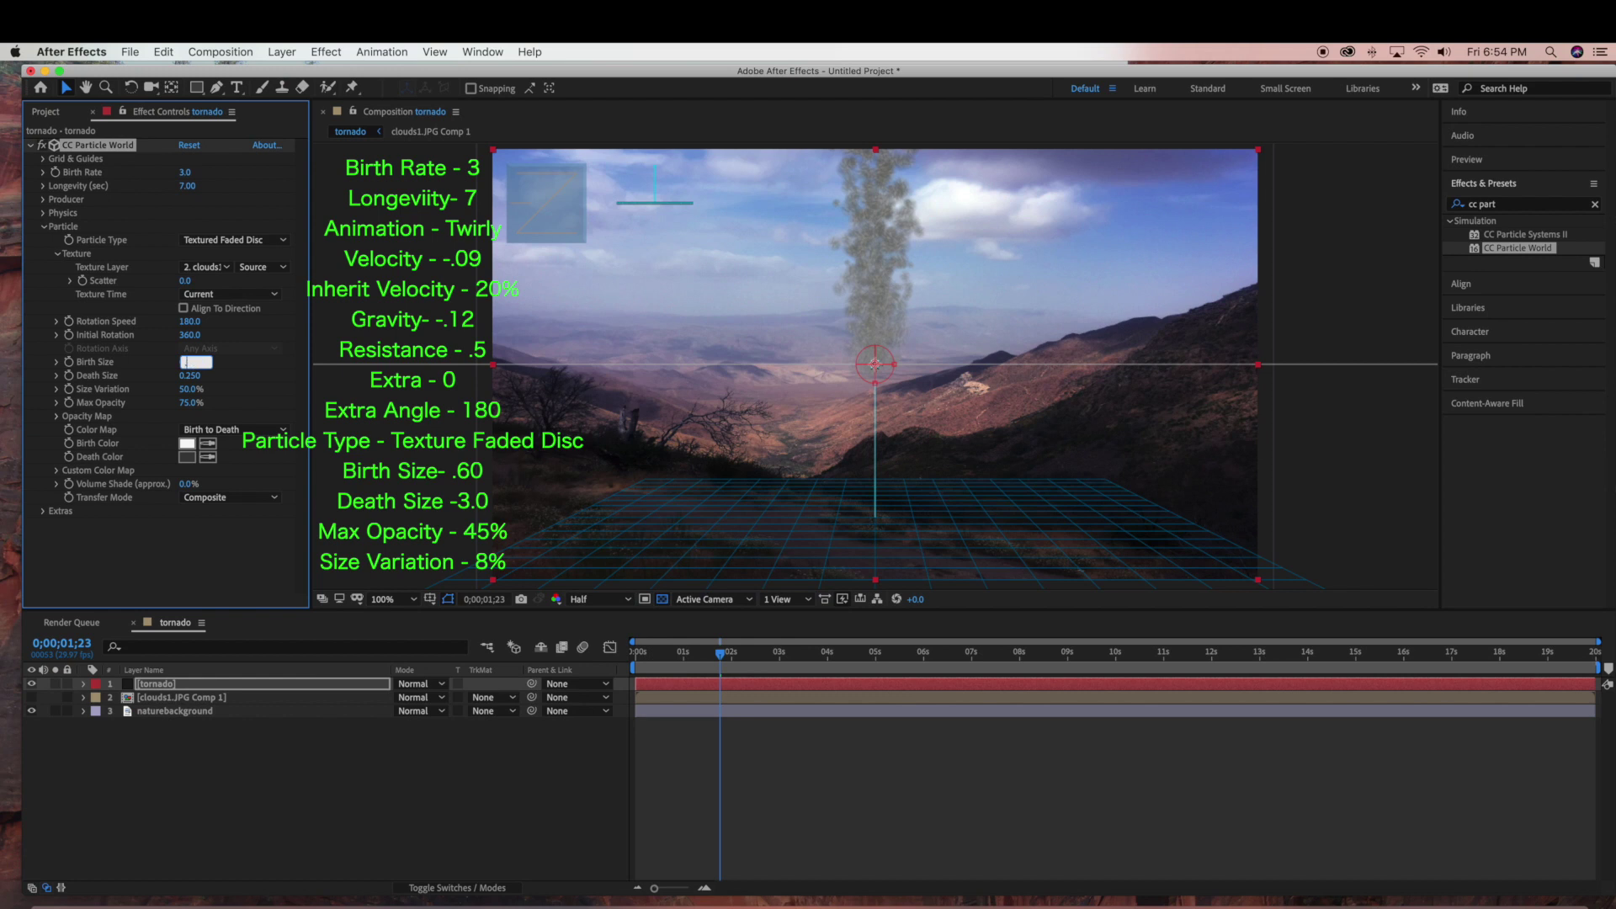
key("Return")
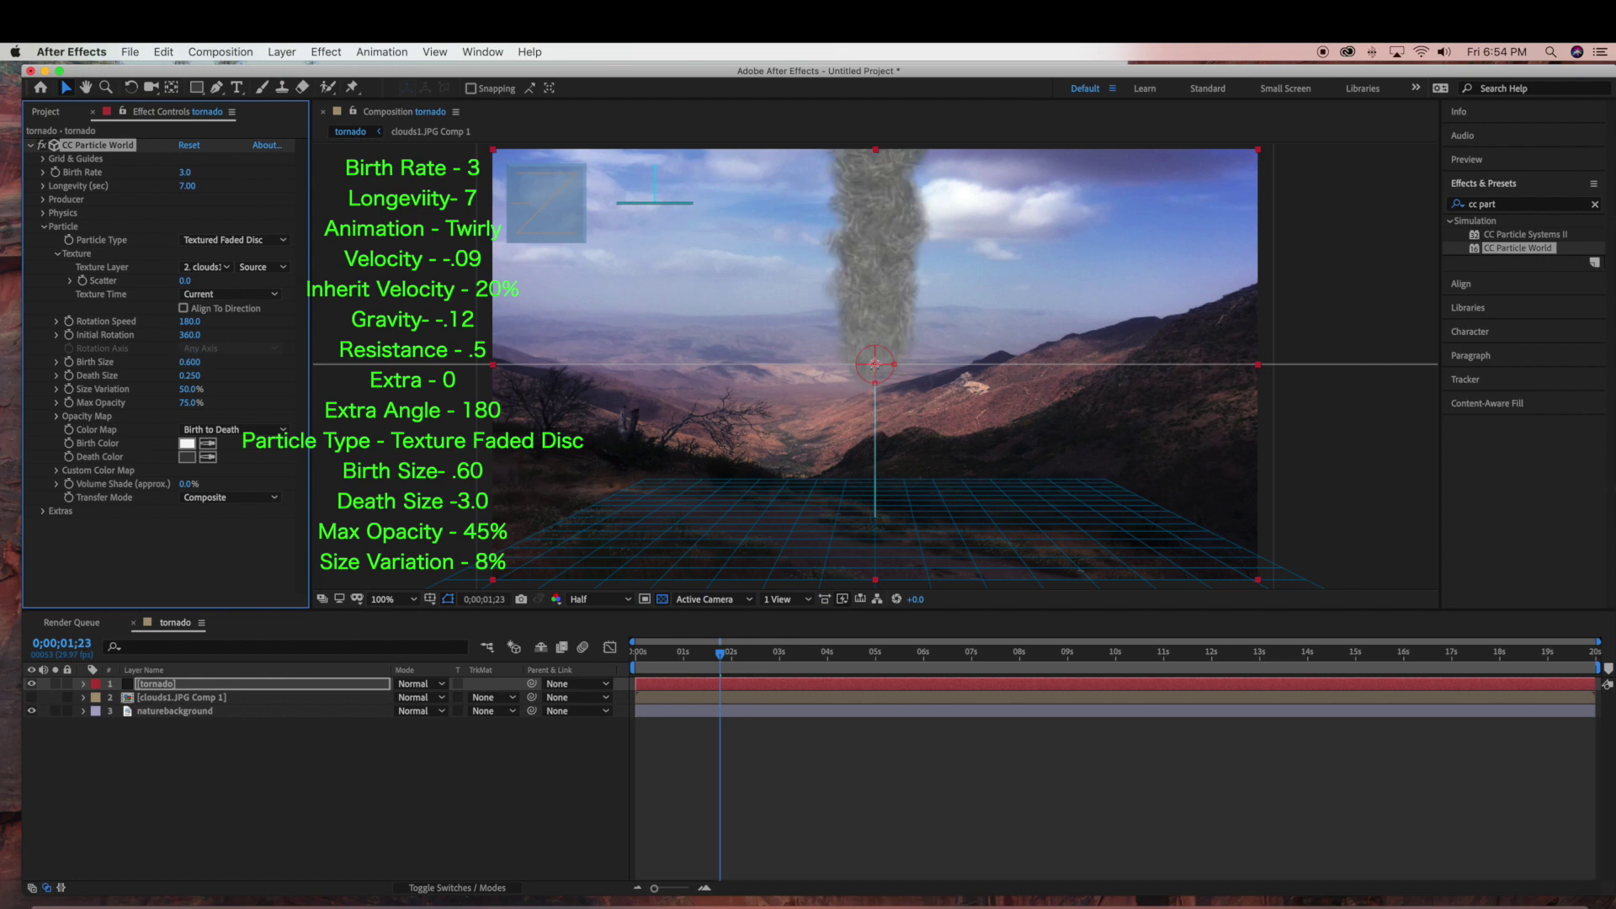
left_click(191, 375)
type("3.0")
key("Return")
Step: Set the particles' Max Opacity to 45% and Size Variation to 8%
left_click(188, 404)
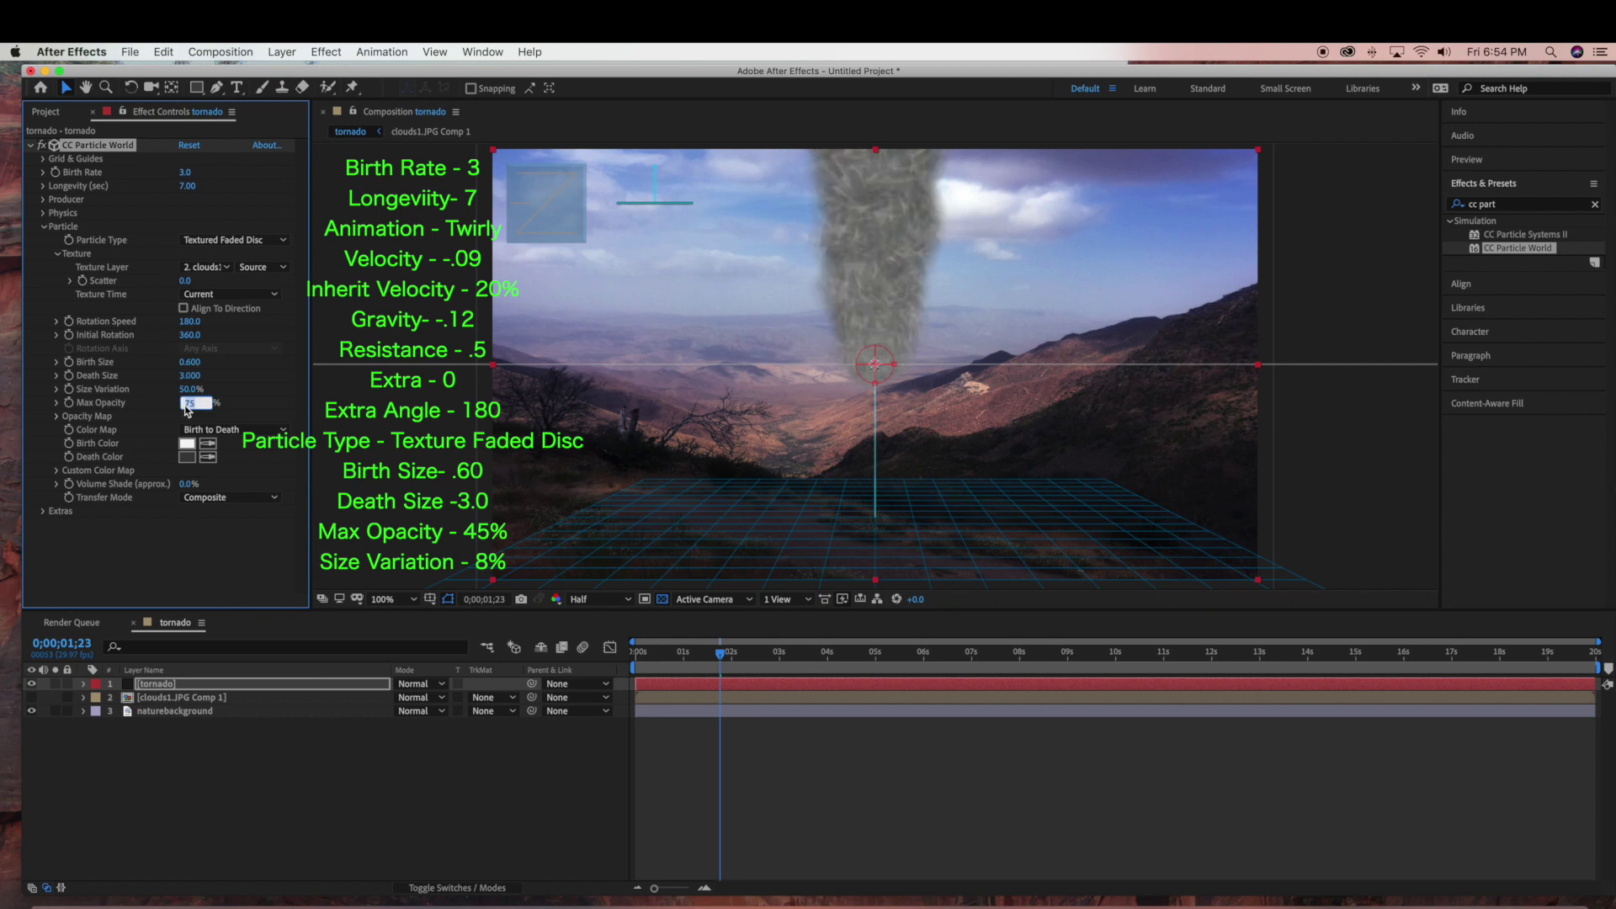
type("45")
key("Return")
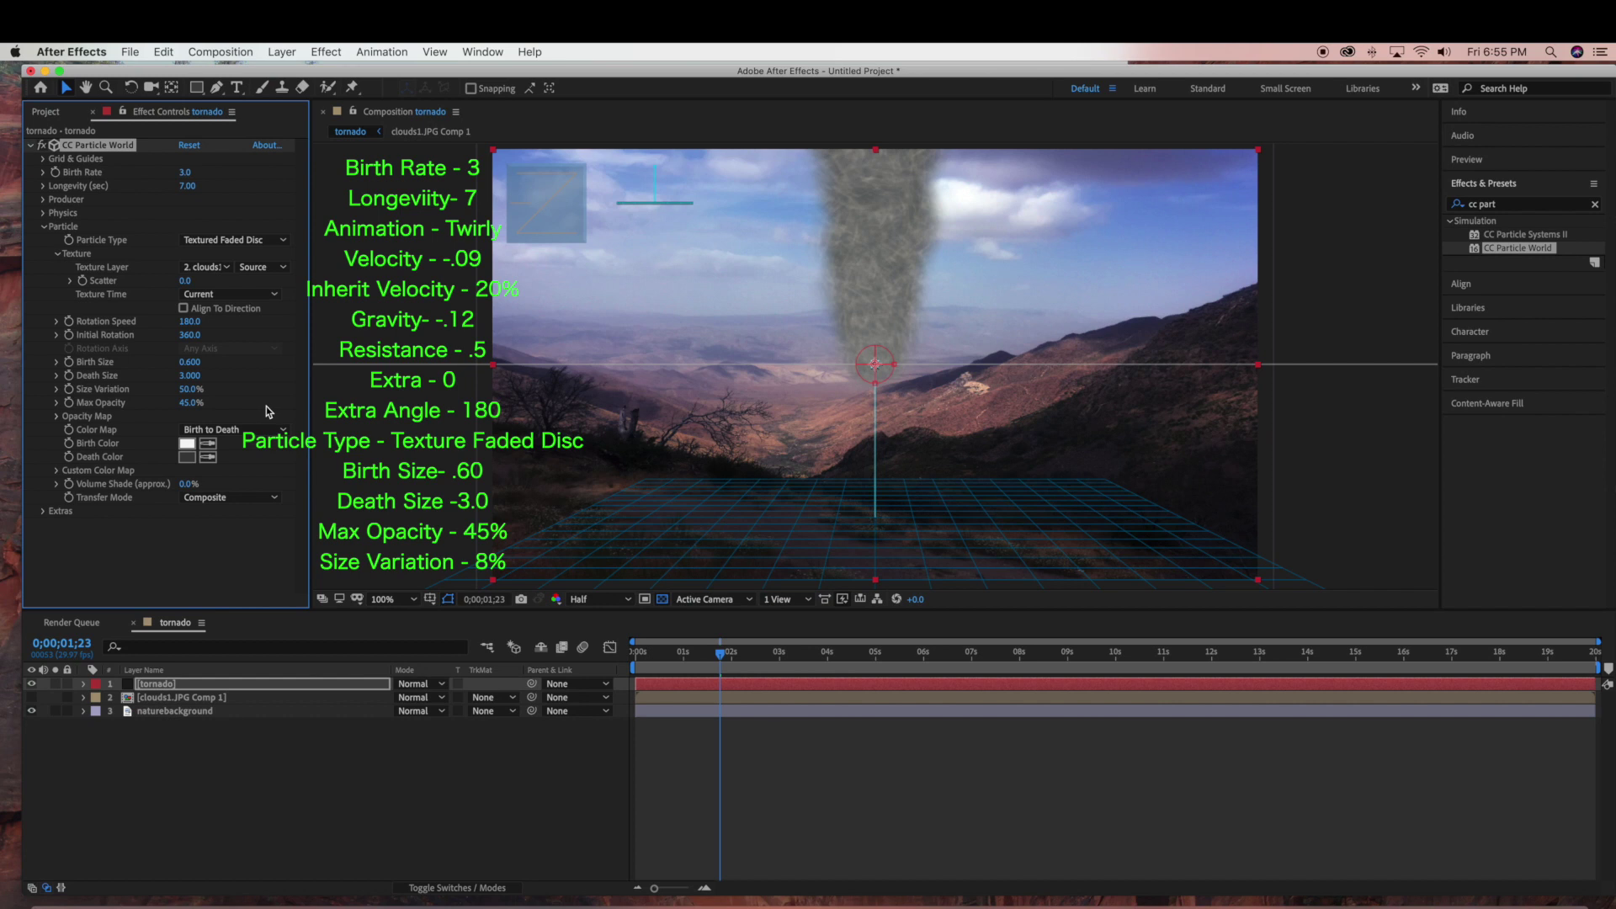
left_click(191, 389)
type("8")
key("Return")
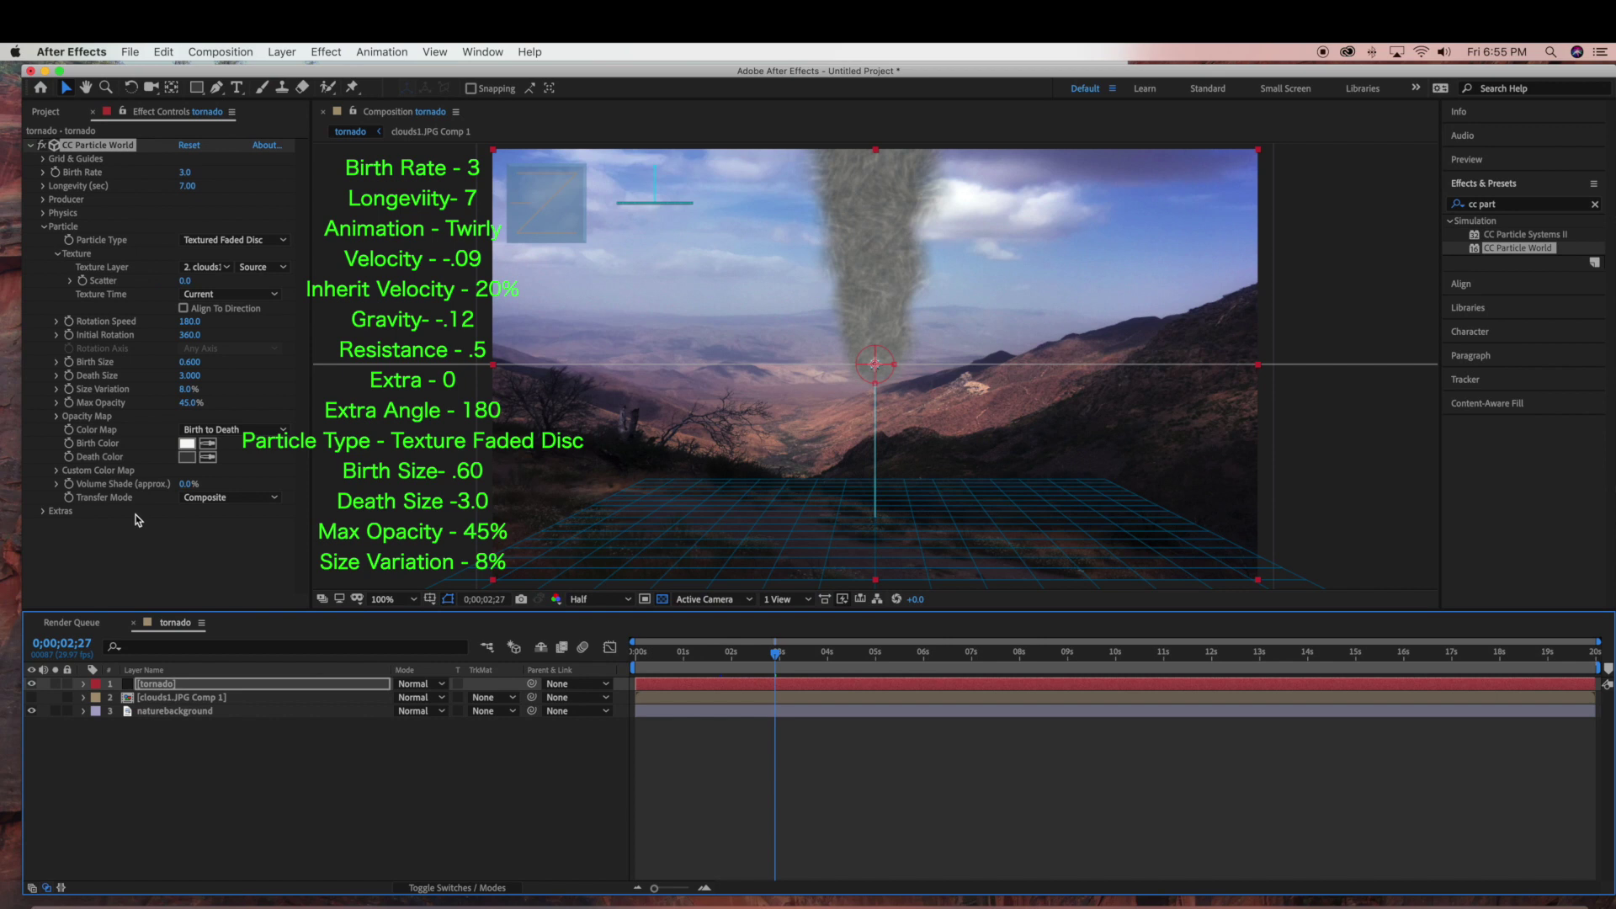
Step: Enable keyframing for the Producer's Position Y at 0 seconds and move the emitter above the frame, to about -0.39
left_click(45, 229)
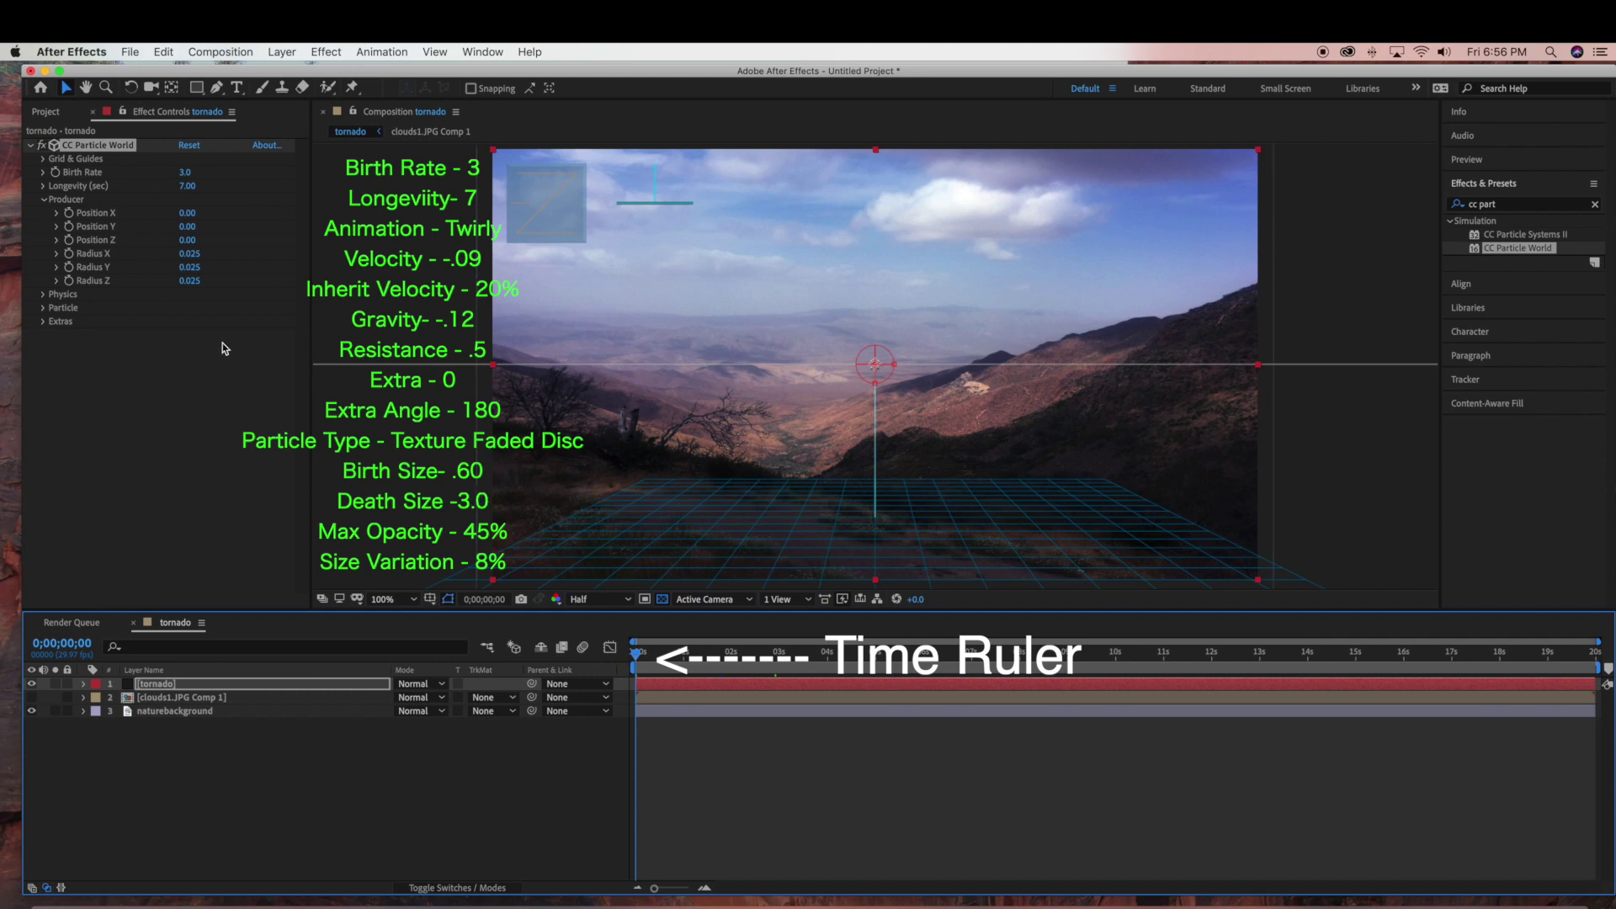
left_click(69, 225)
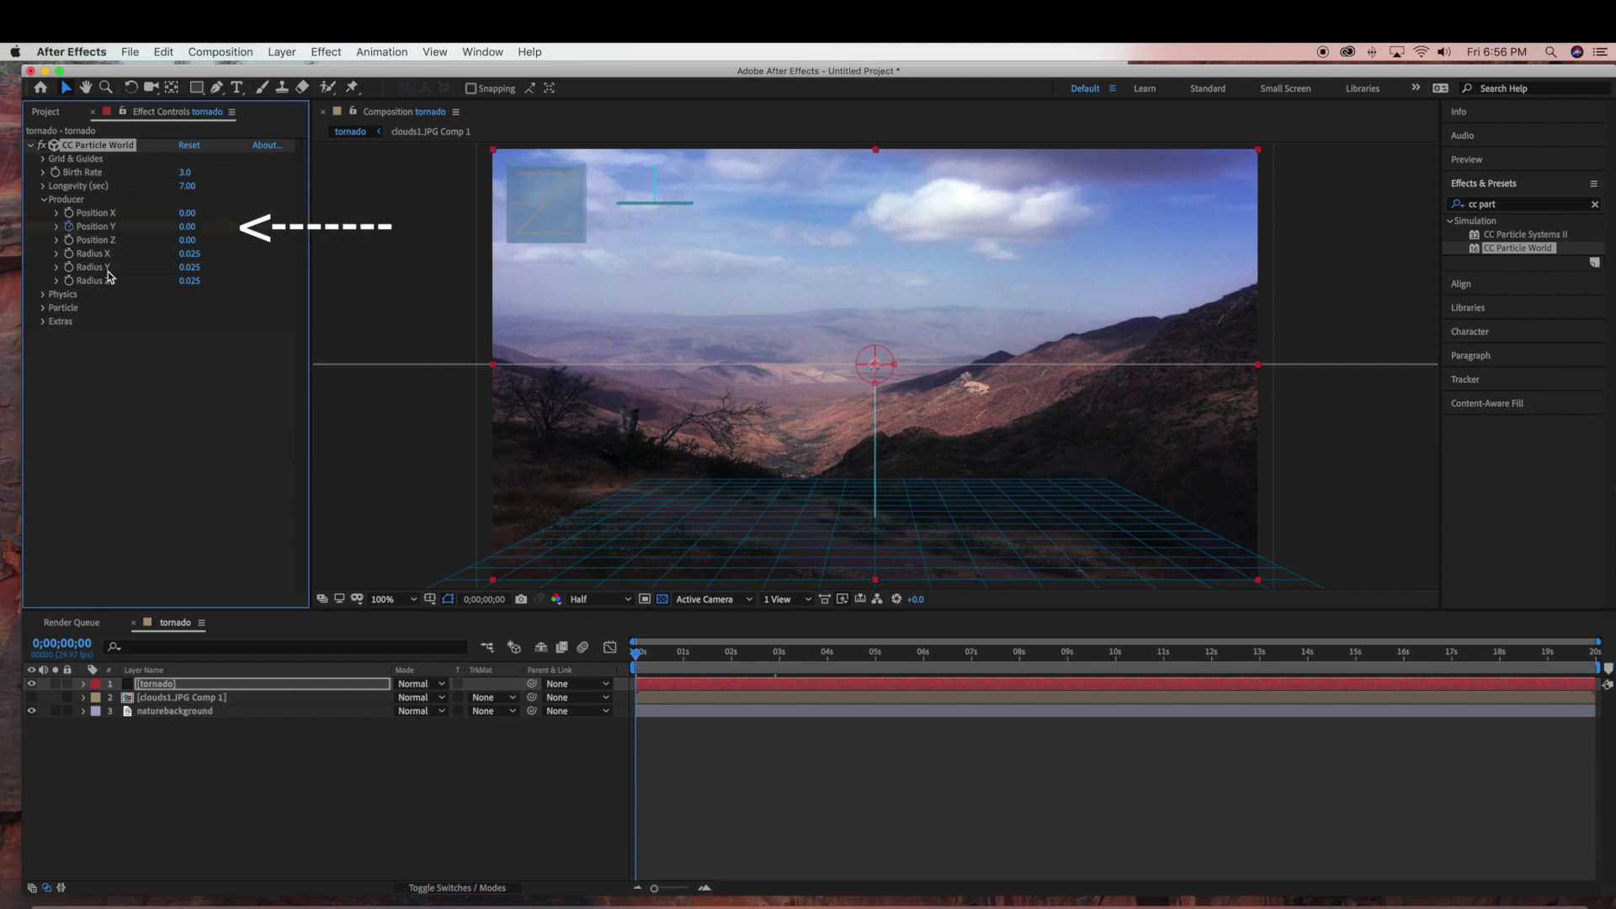
scroll(877, 368, "down", 2)
left_click_drag(877, 368, 875, 217)
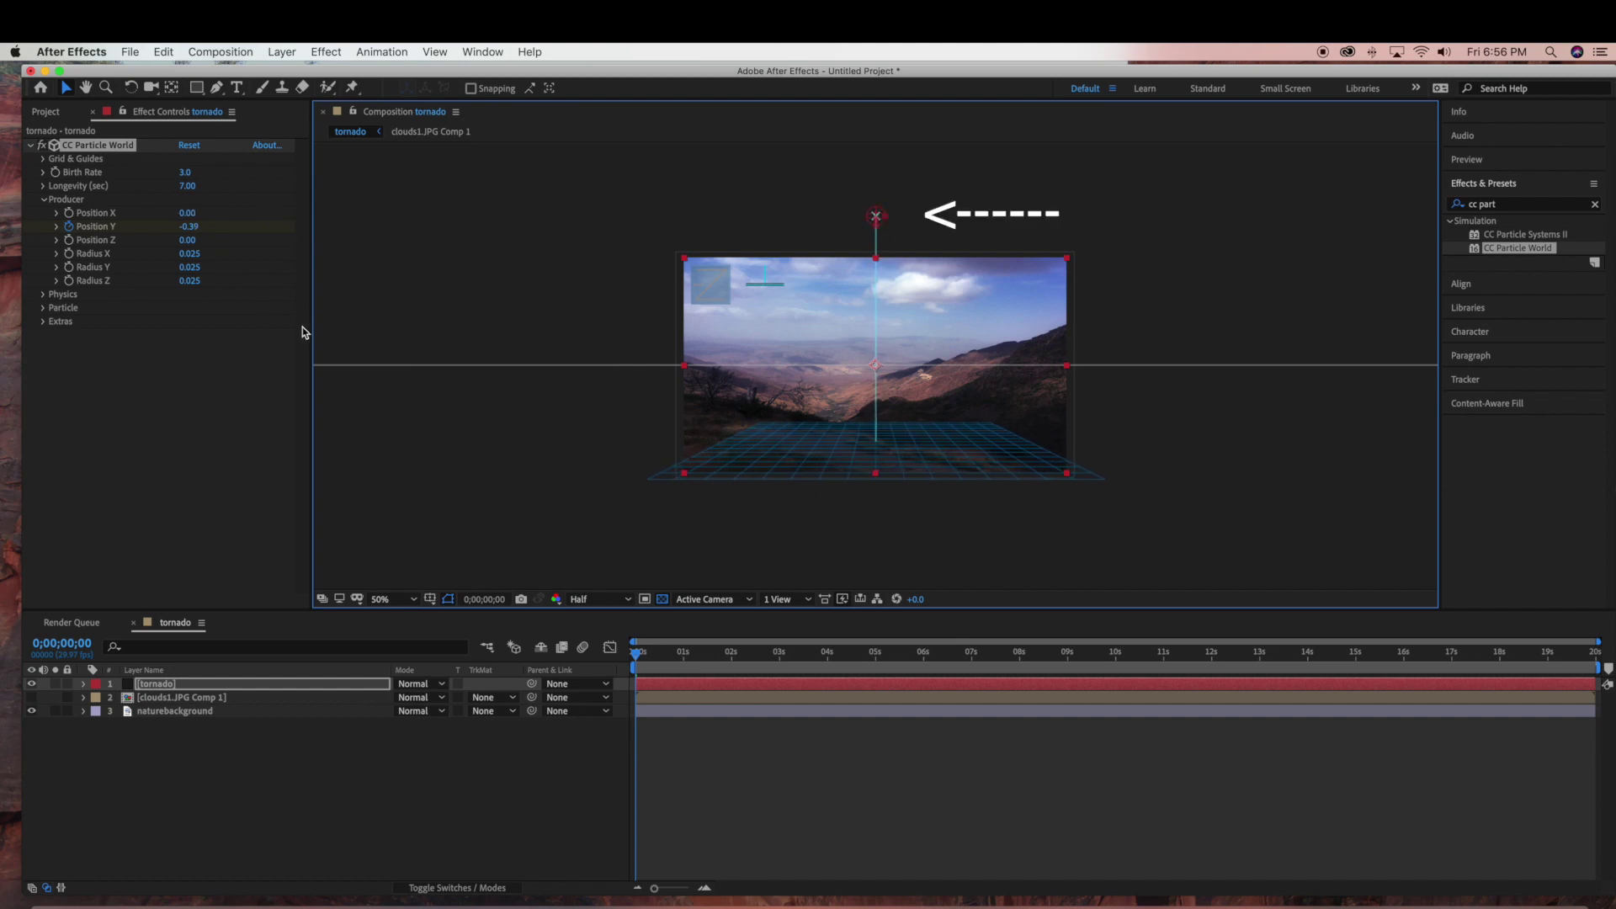
Step: At 4 seconds, move the emitter down to the valley at about Position X -0.11 and Position Y 0.09, and preview the descent
left_click_drag(635, 655, 829, 668)
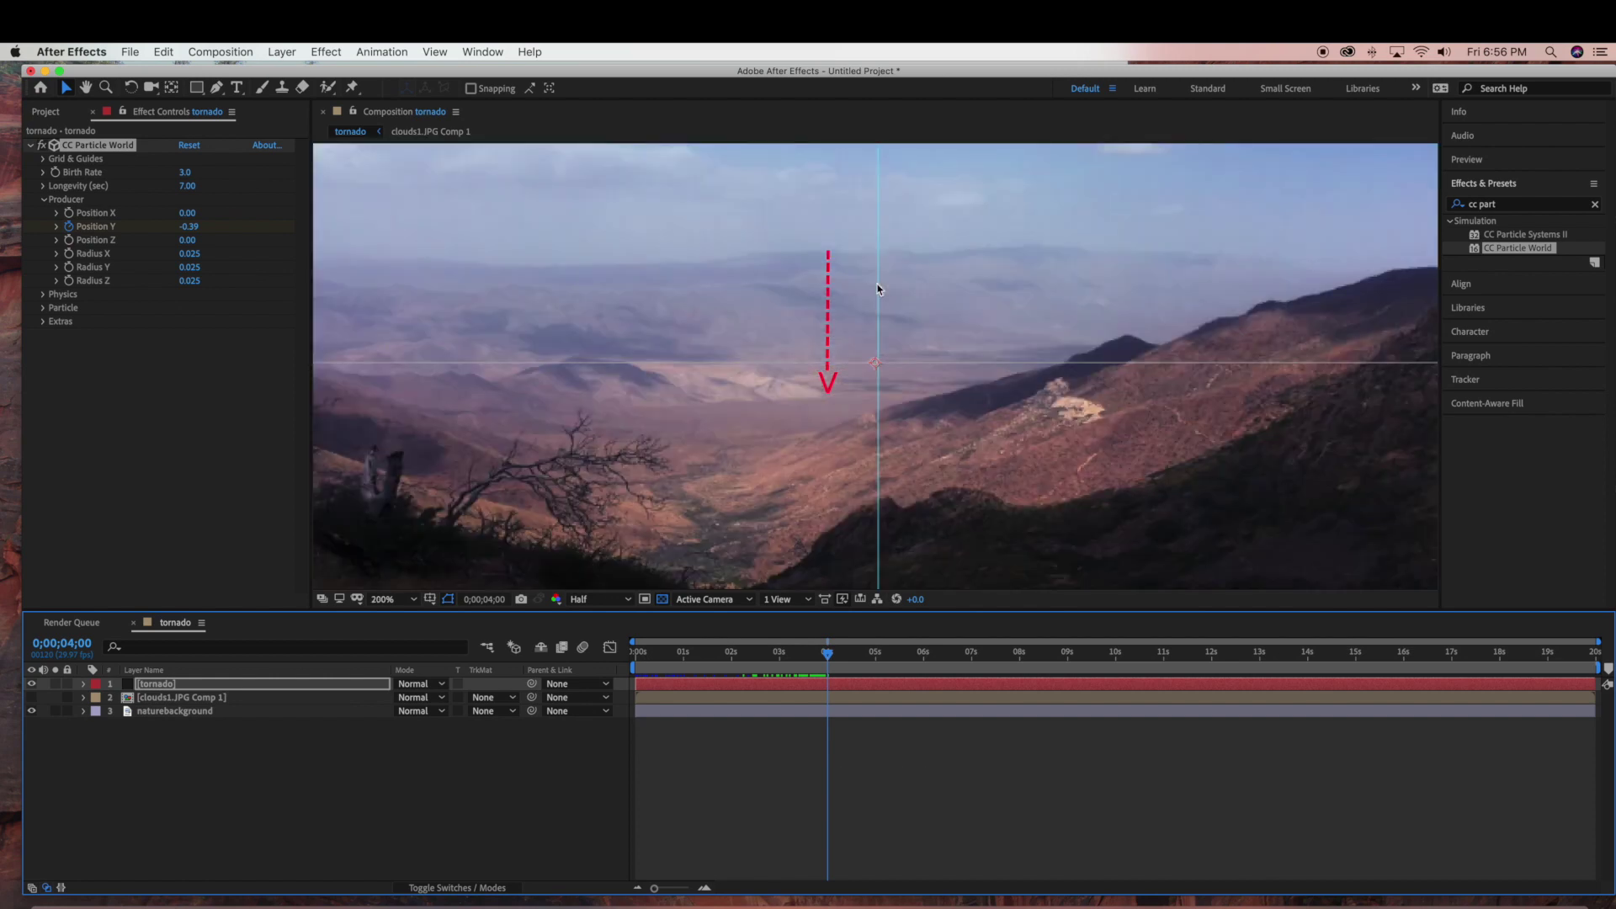
left_click(878, 237)
left_click_drag(878, 236, 839, 408)
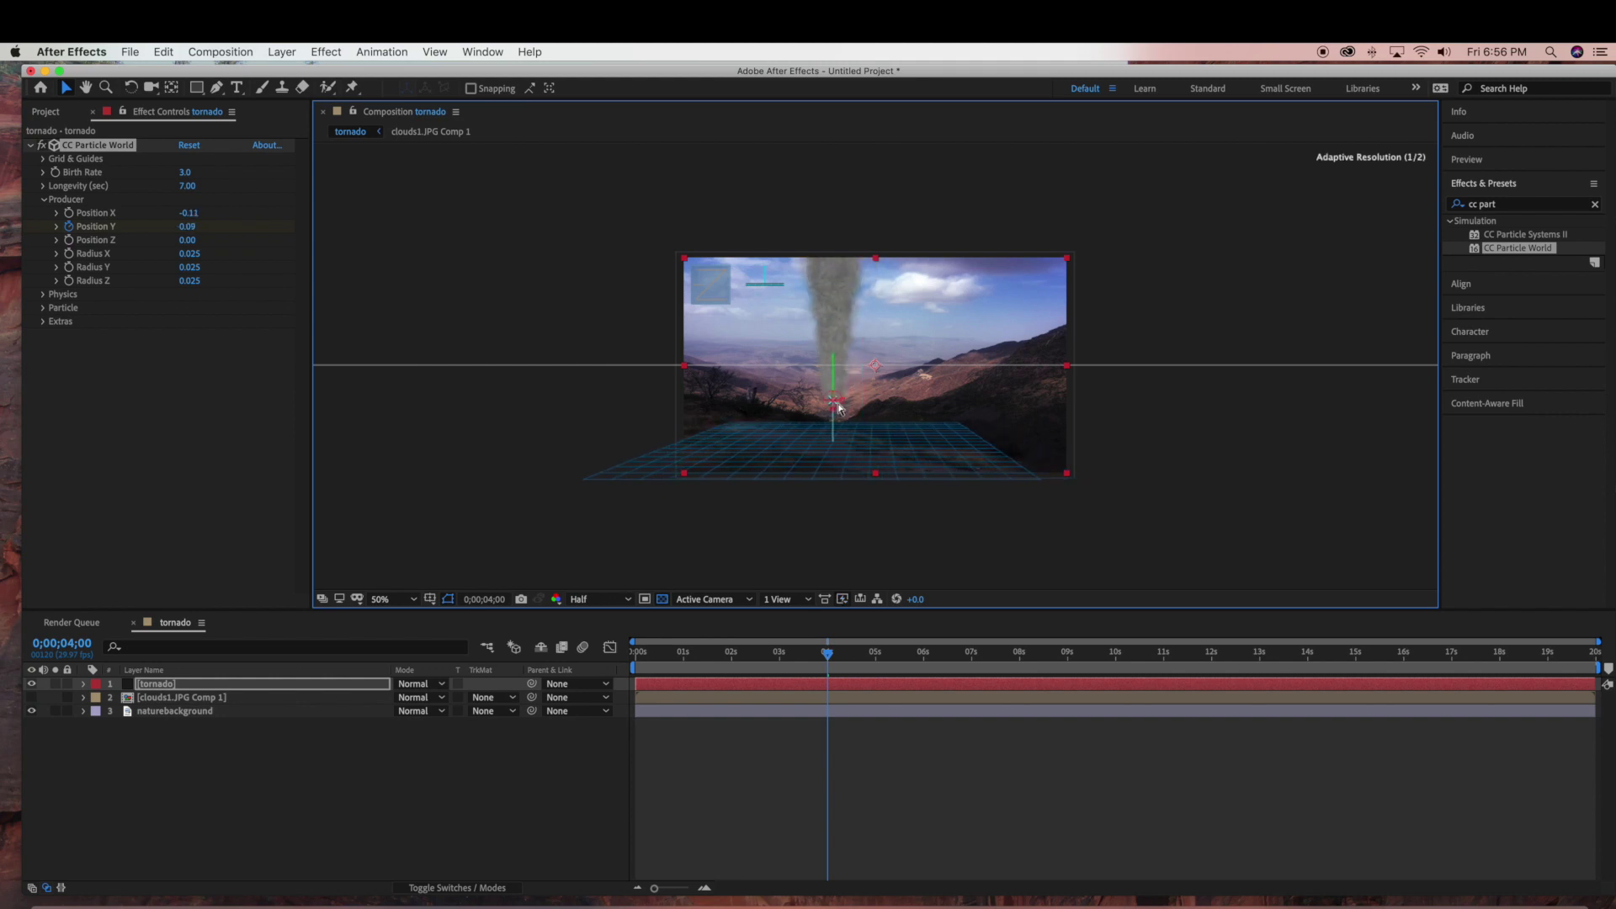
key("slash")
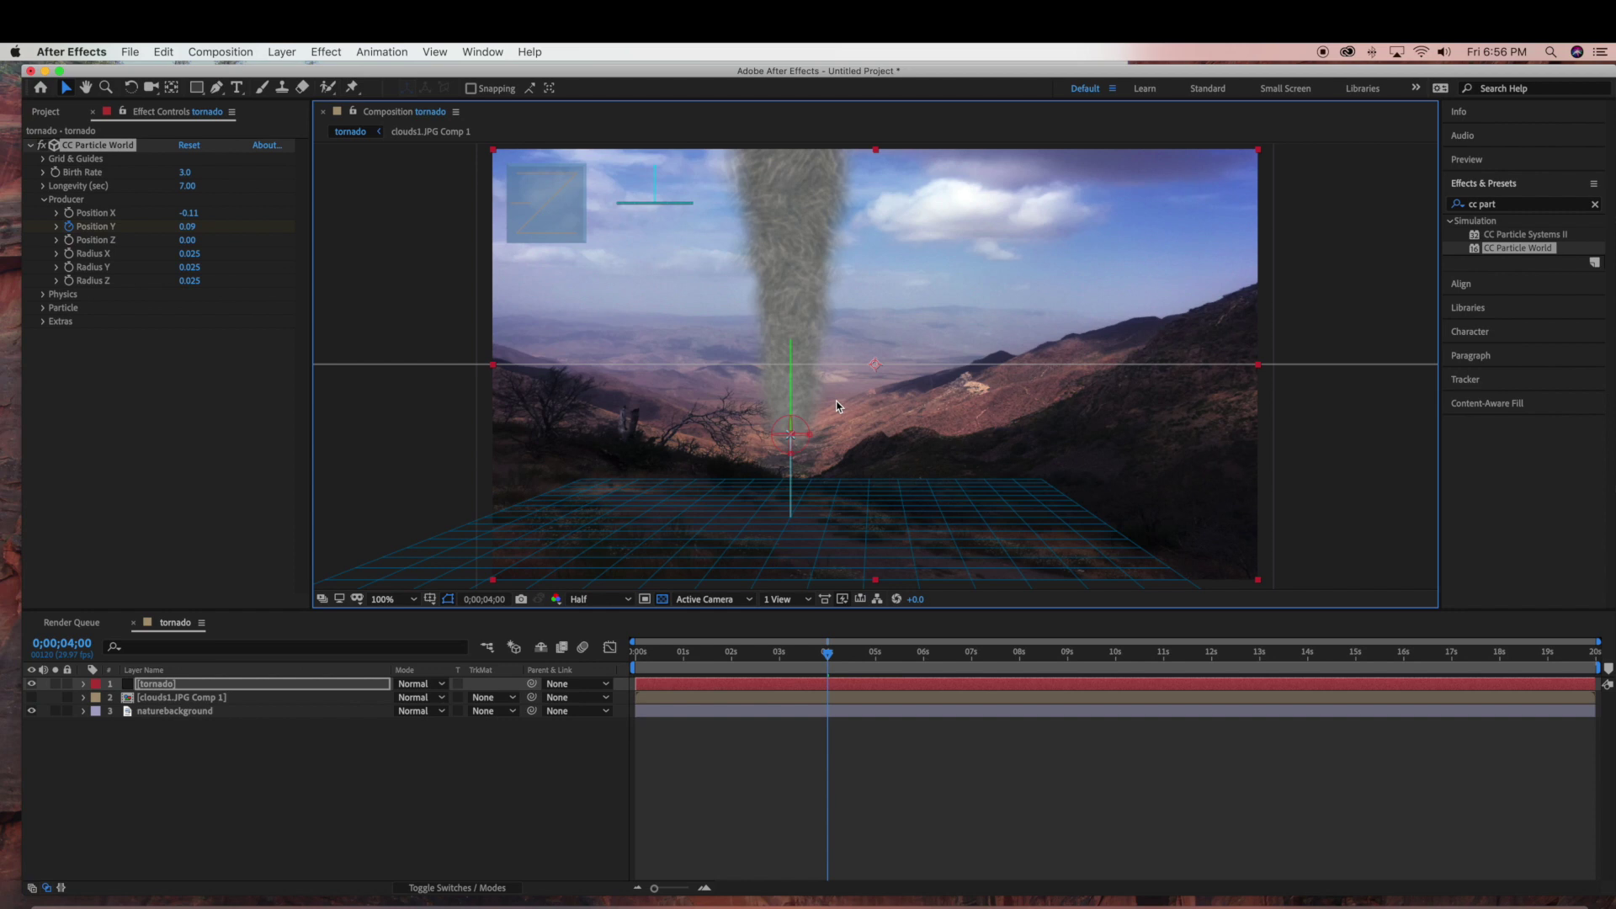
left_click_drag(828, 655, 637, 660)
left_click_drag(787, 371, 787, 324)
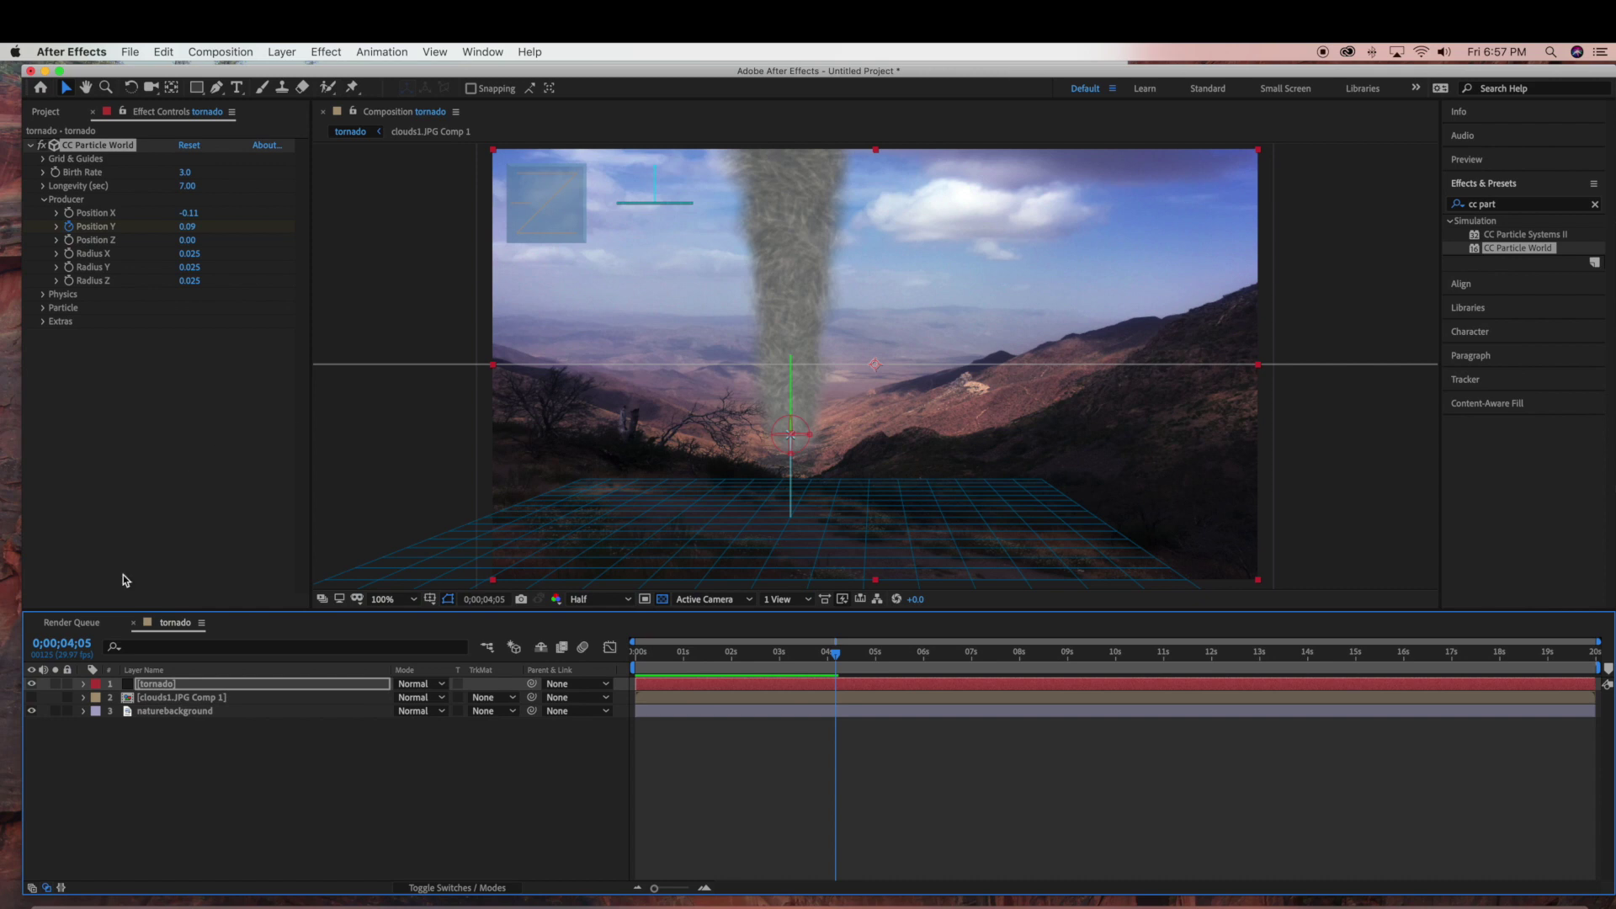
Step: Add the expression wiggle(.5,.2) on a second line to the Producer's Position X on the tornado layer and check the swaying motion
left_click(83, 683)
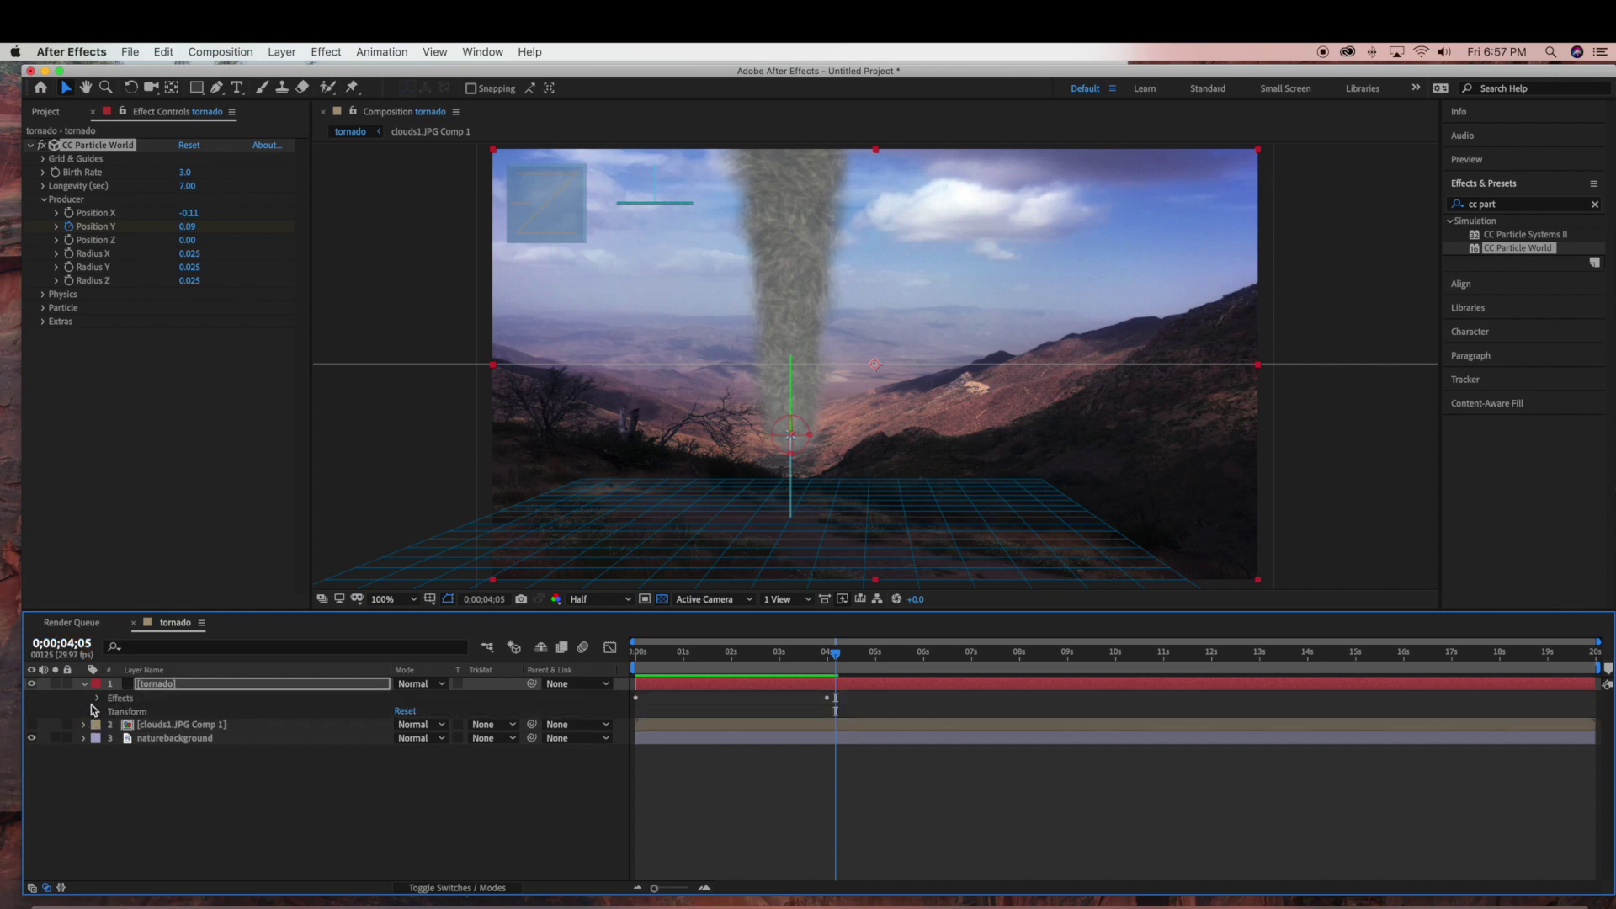
left_click(98, 699)
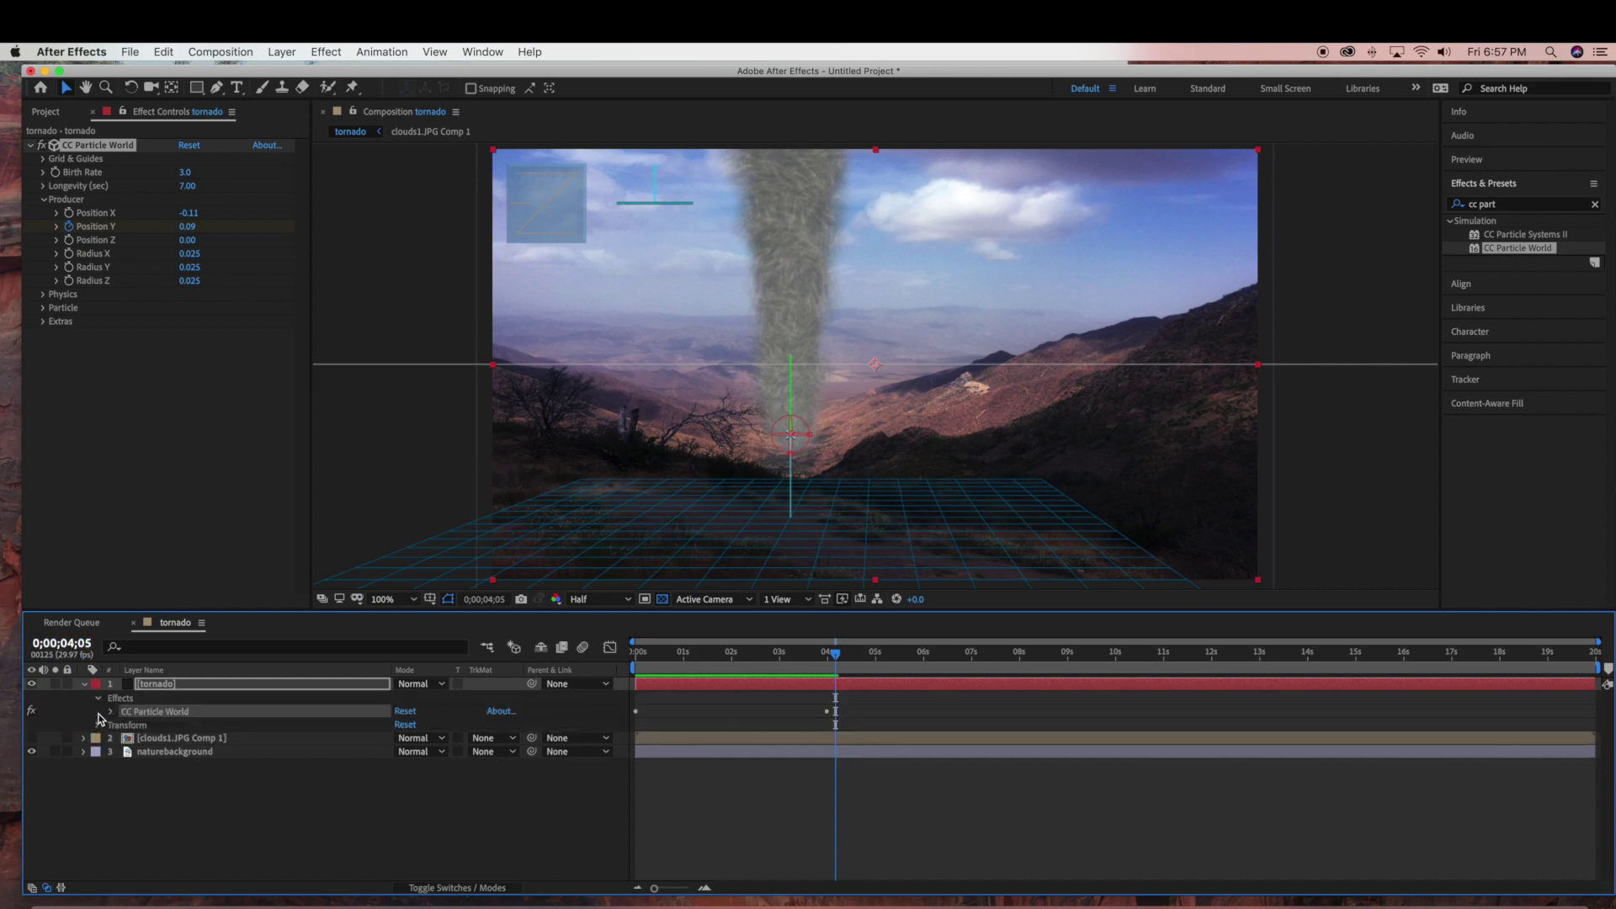
left_click(111, 711)
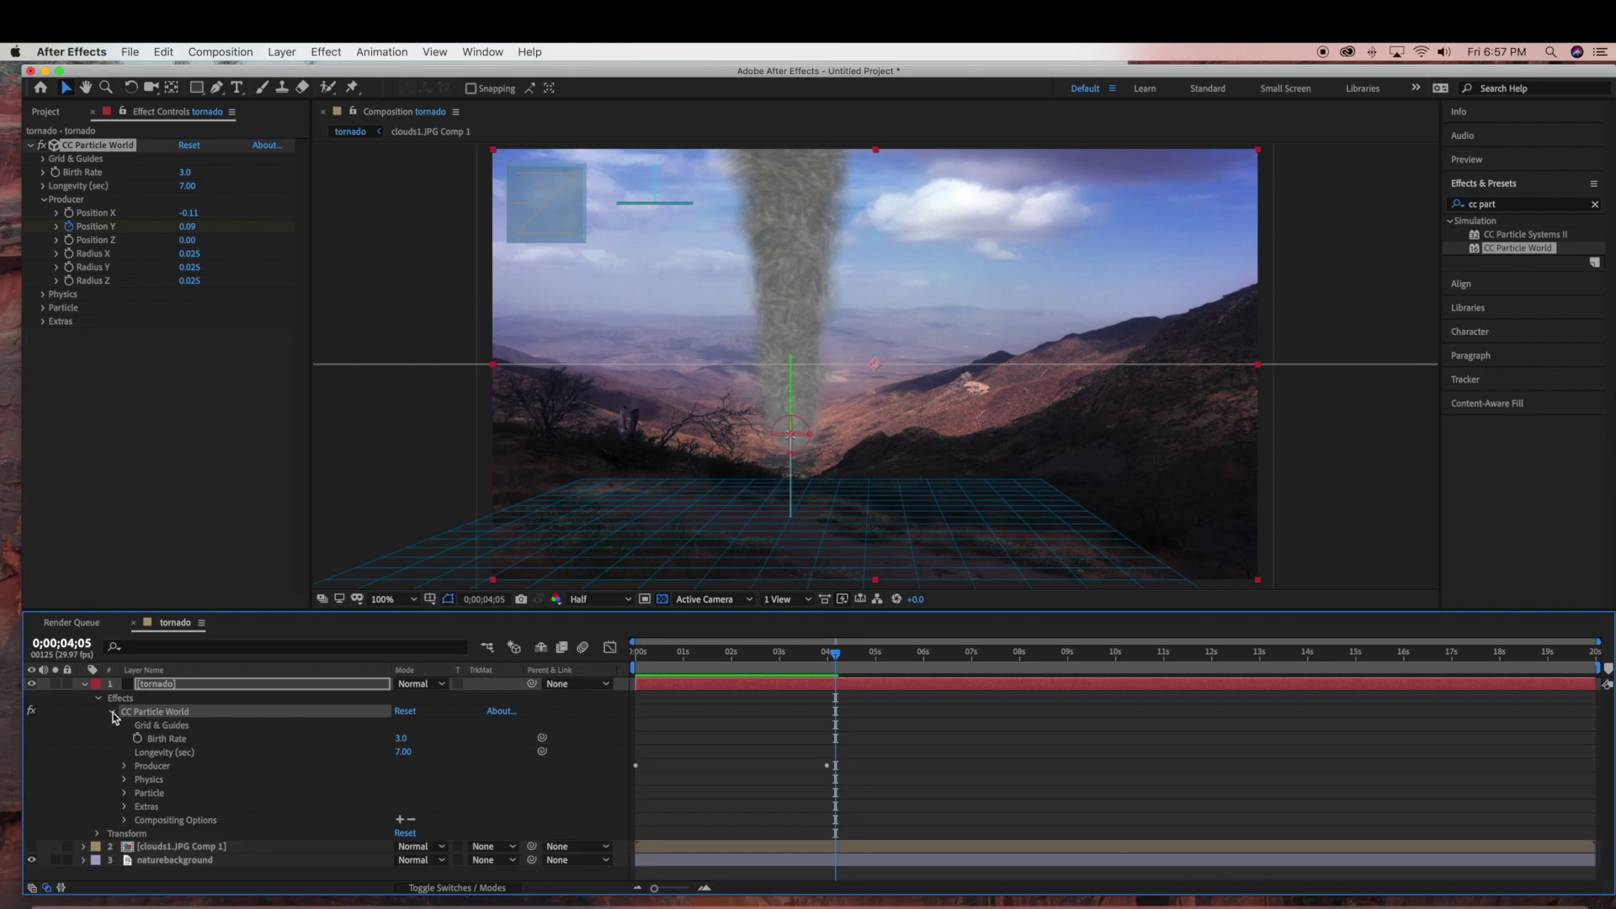
left_click(124, 766)
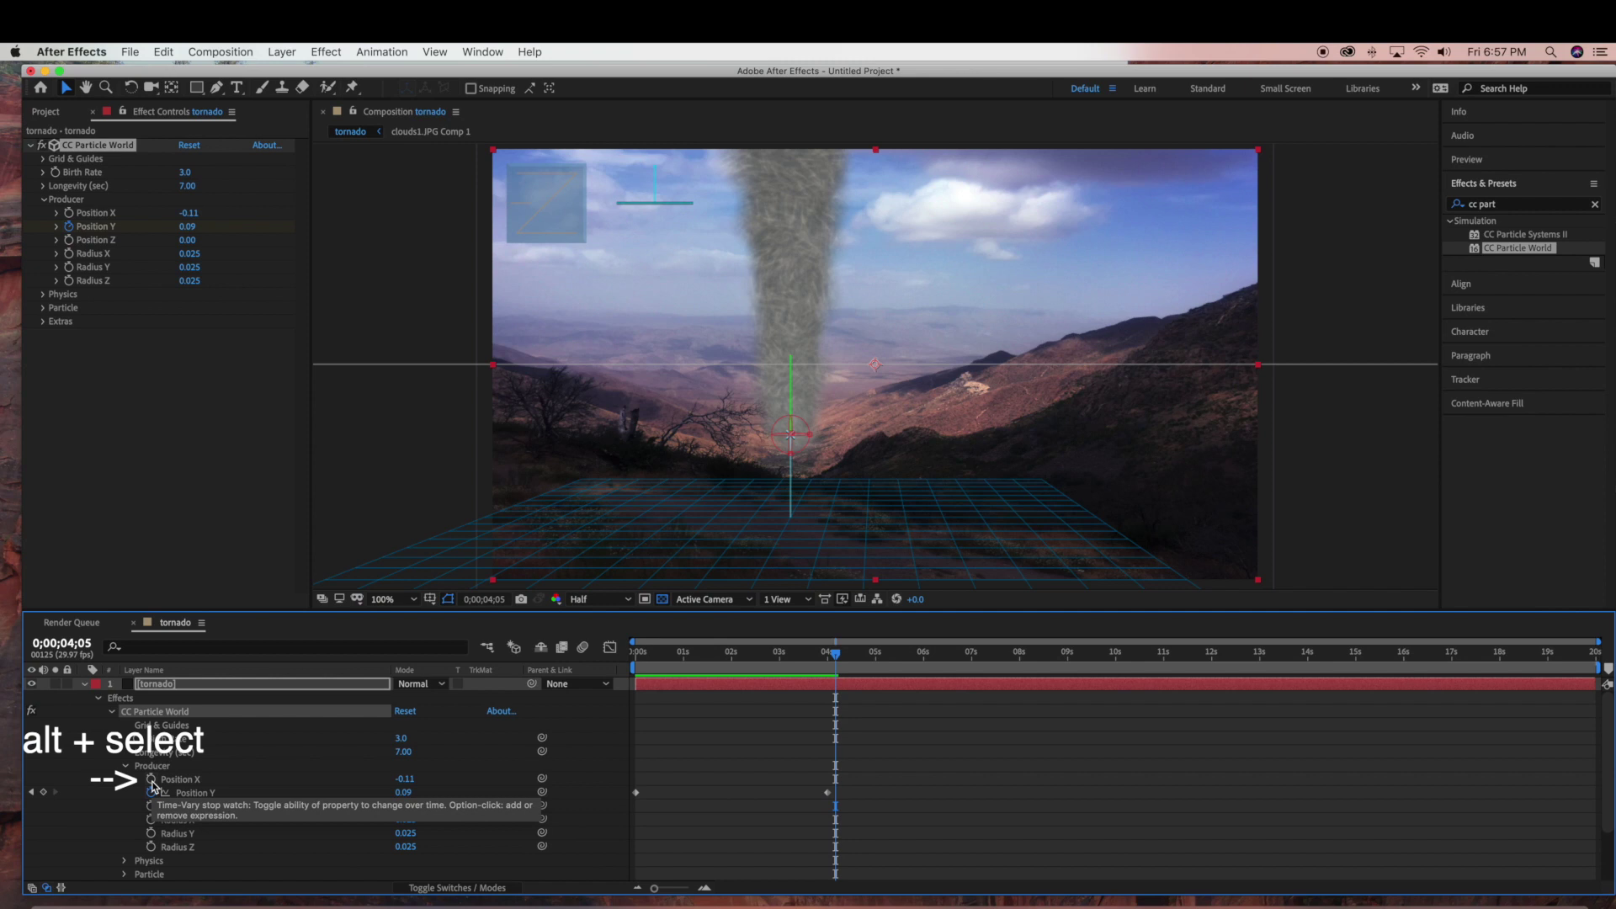
left_click(153, 783, "alt")
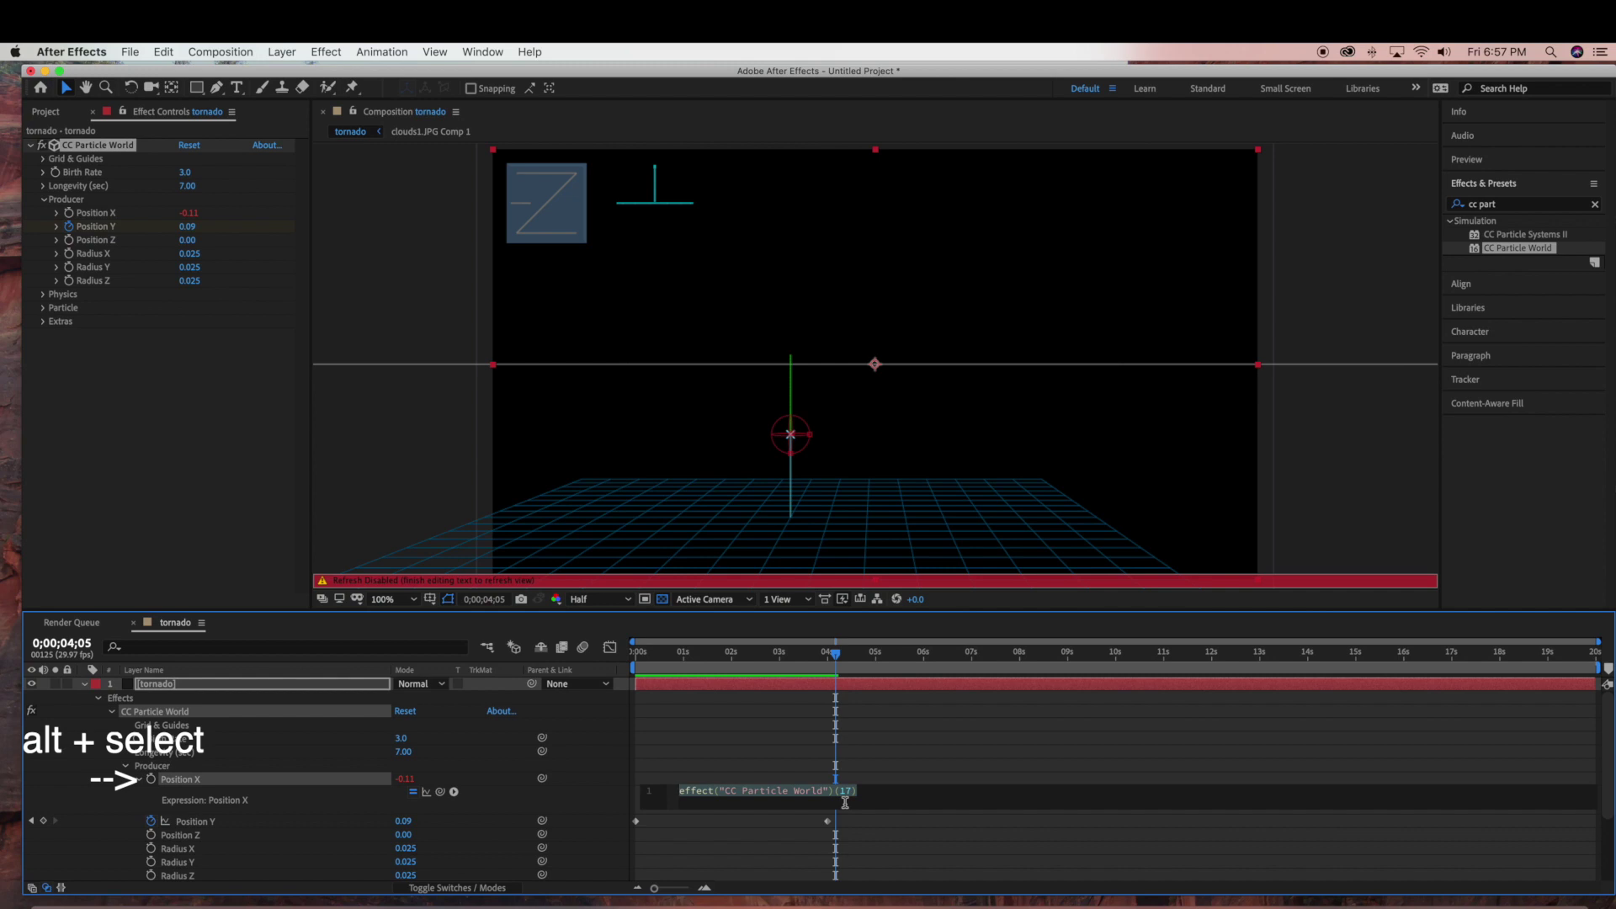
left_click(862, 798)
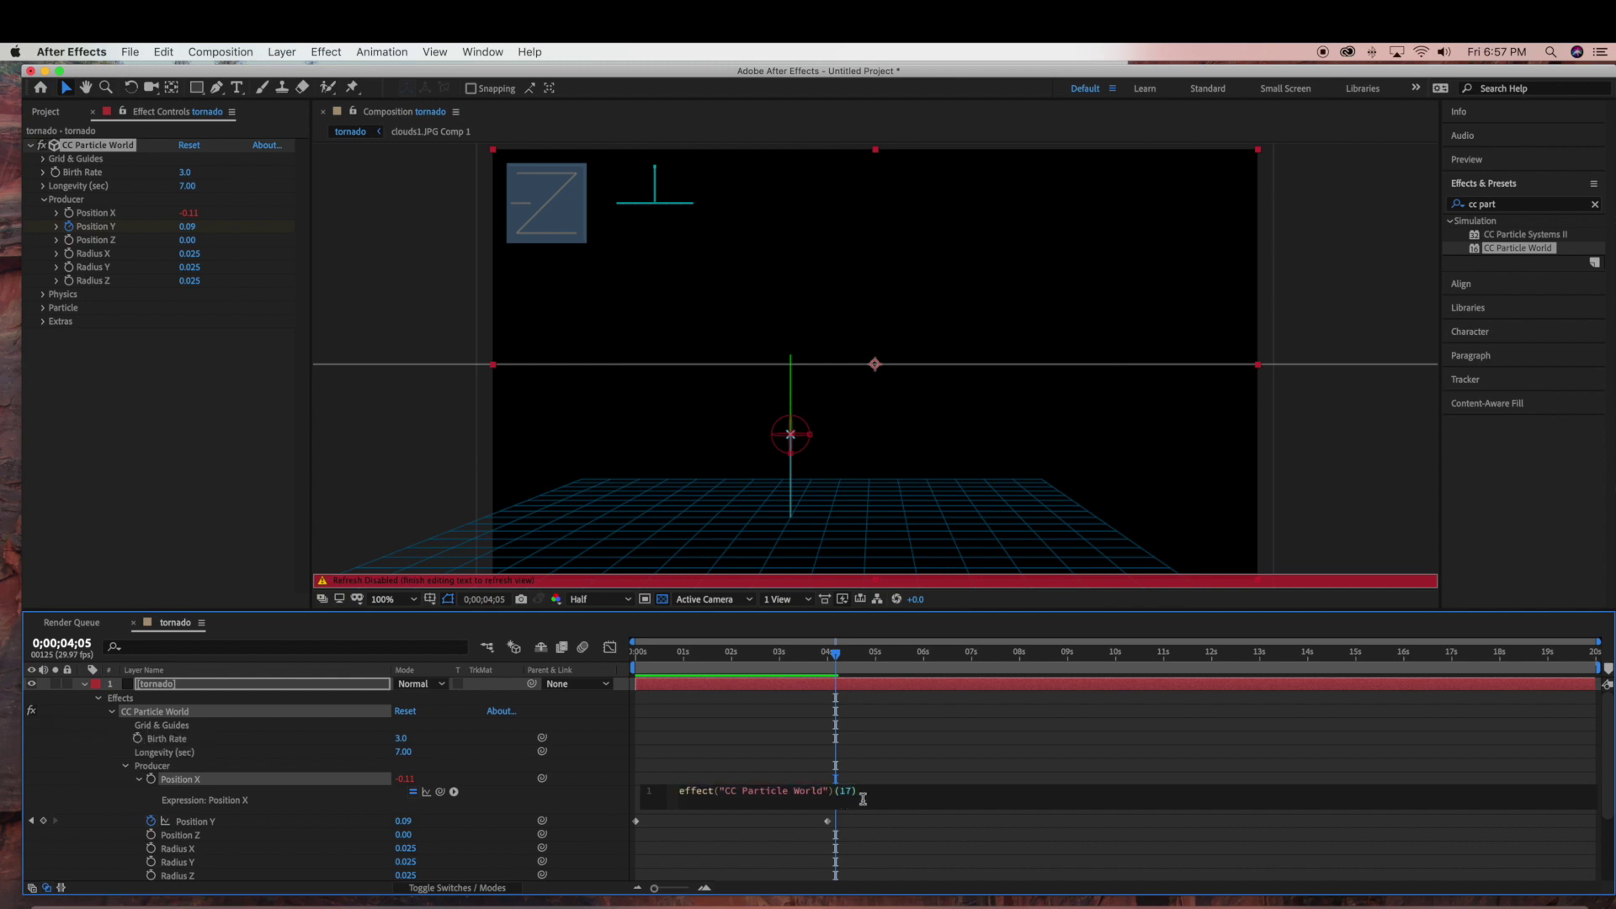
key("Return")
type("wiggle")
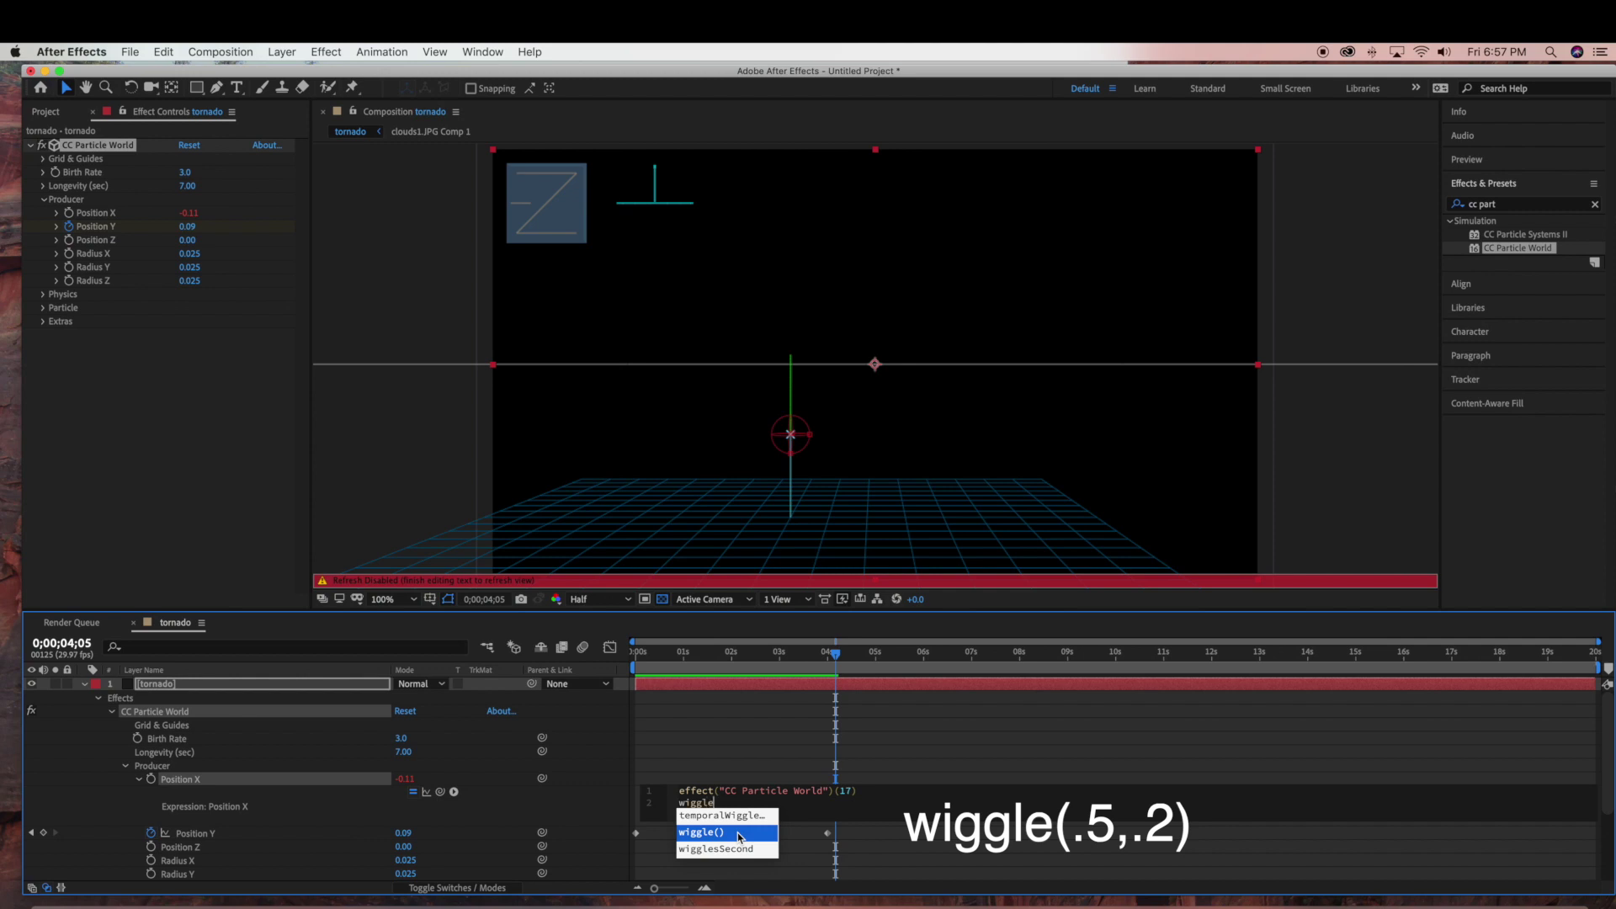
left_click(737, 832)
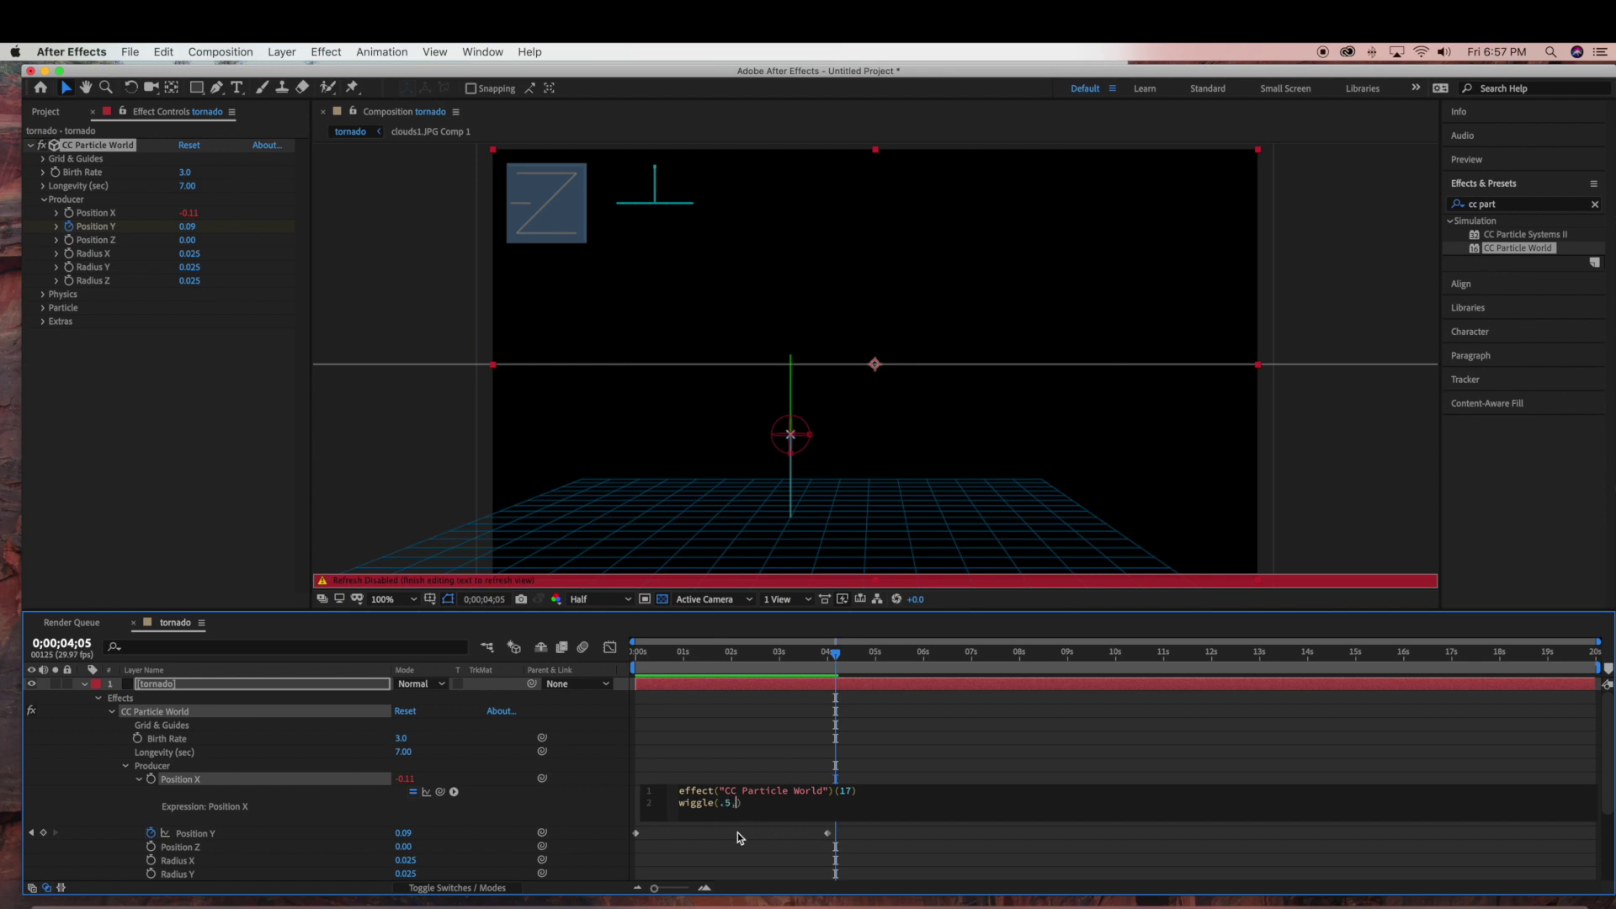
left_click(737, 831)
left_click(879, 654)
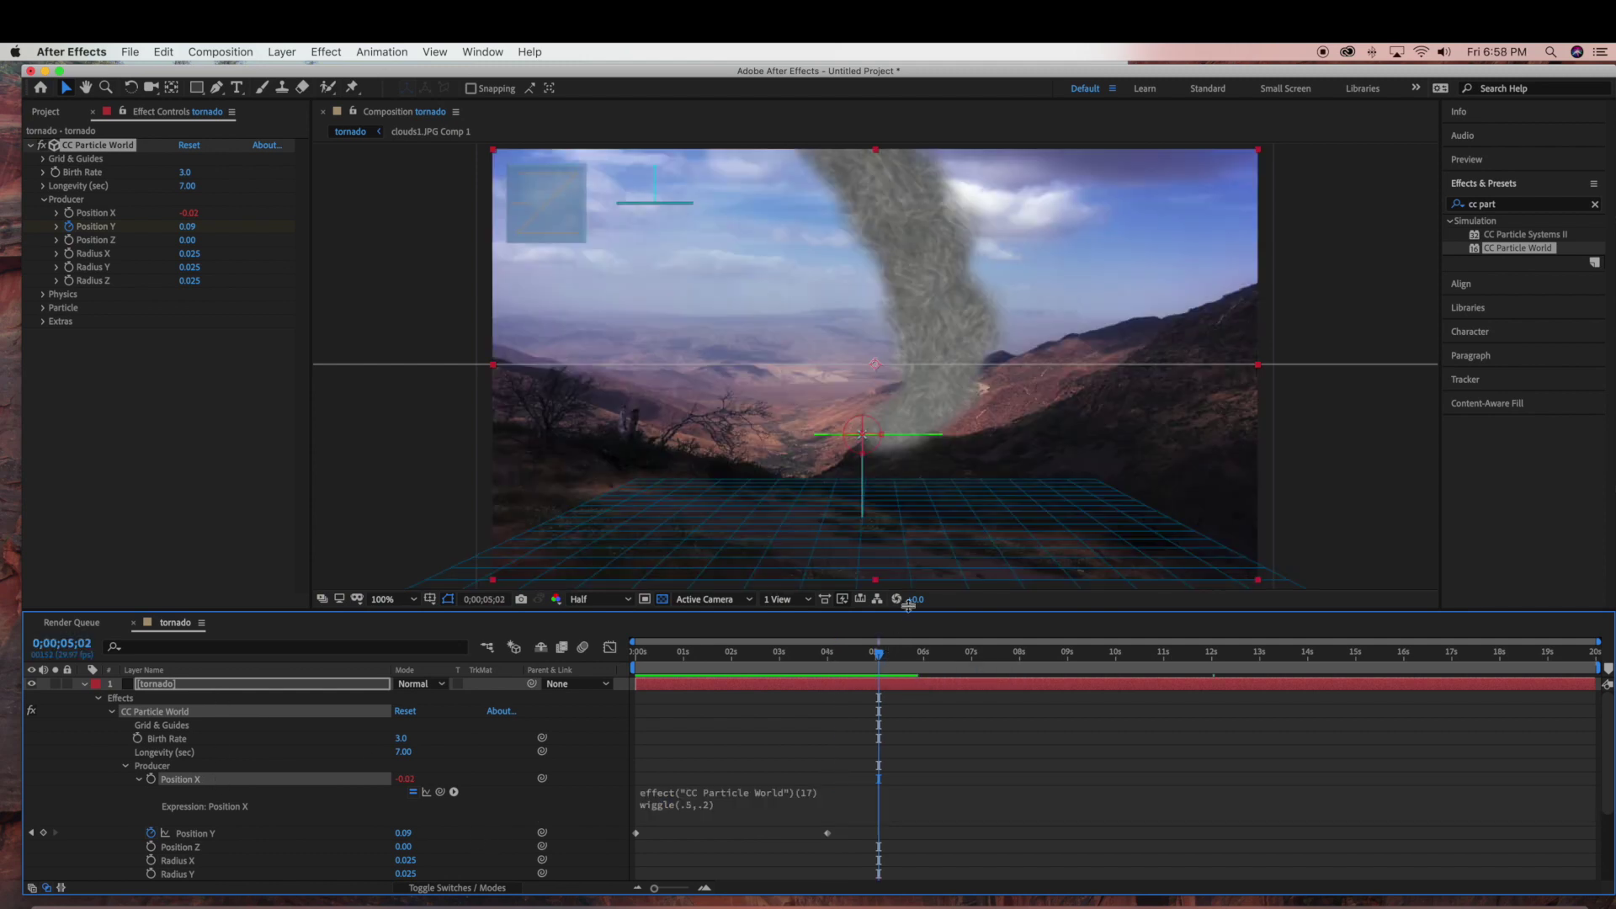
left_click(83, 685)
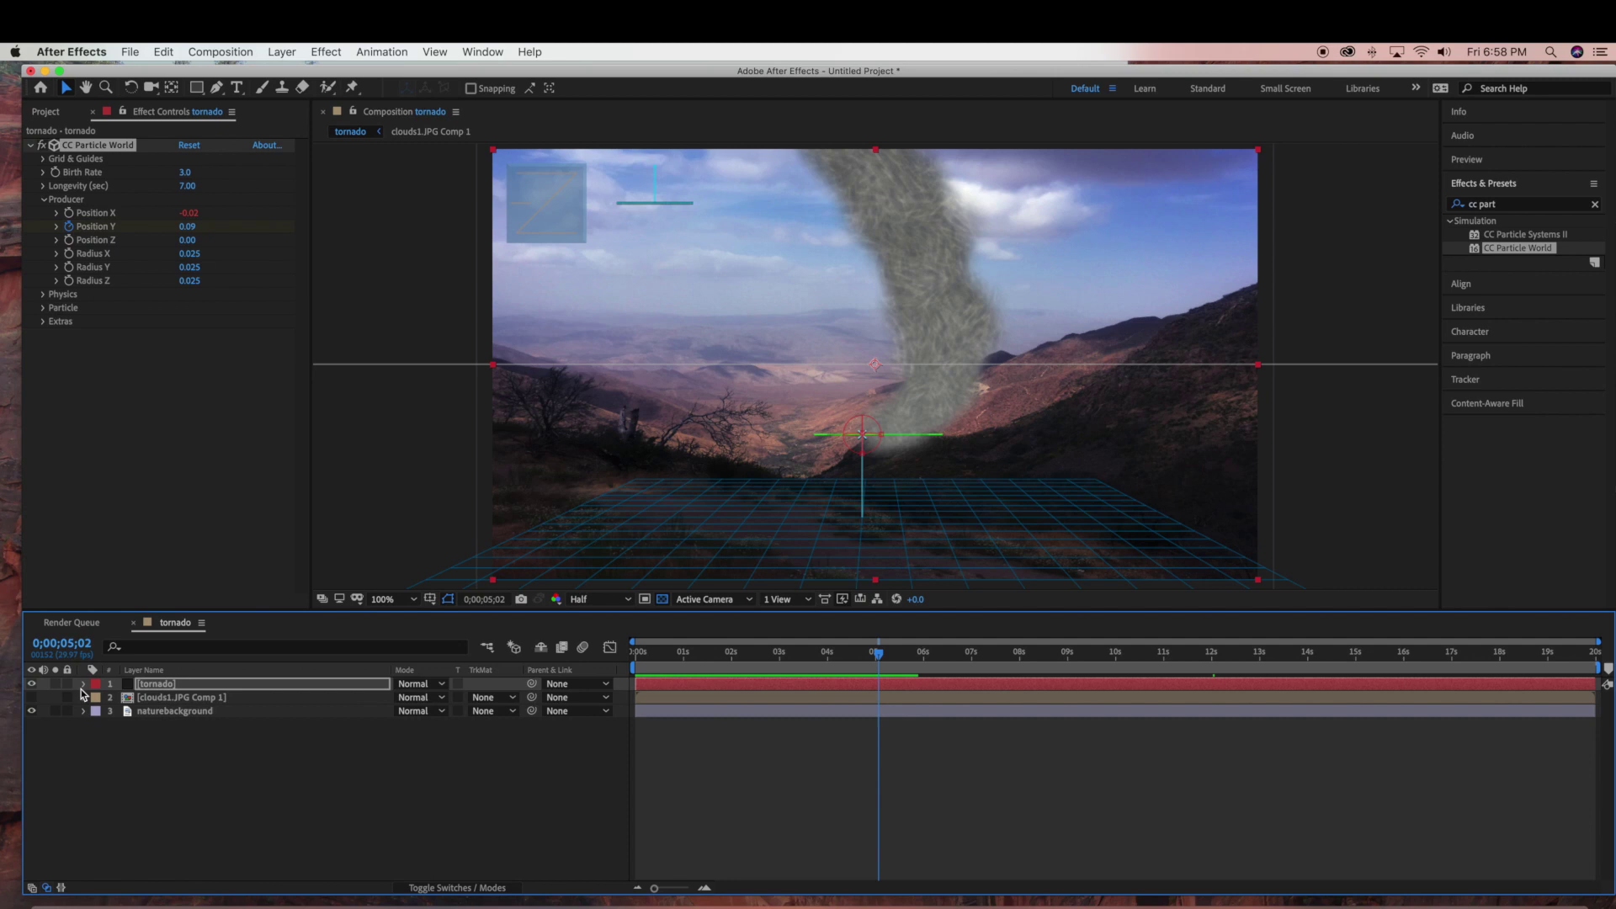
Step: Scale down the tornado layer freehand in the composition, making it smaller than the background
key("comma")
key("comma")
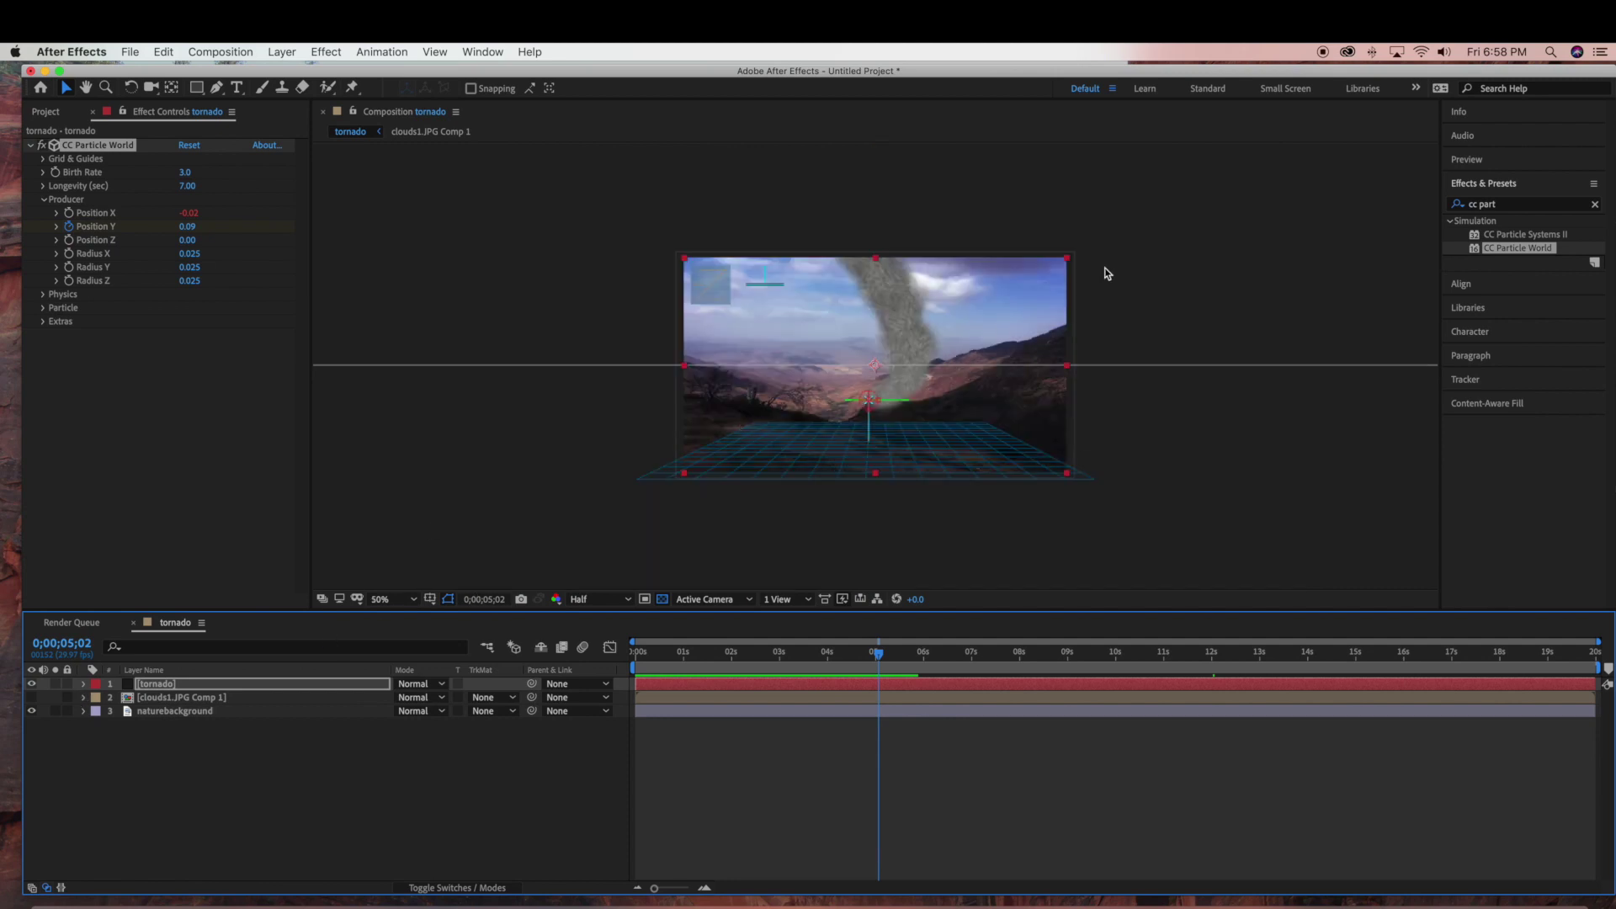
left_click_drag(1067, 259, 949, 292)
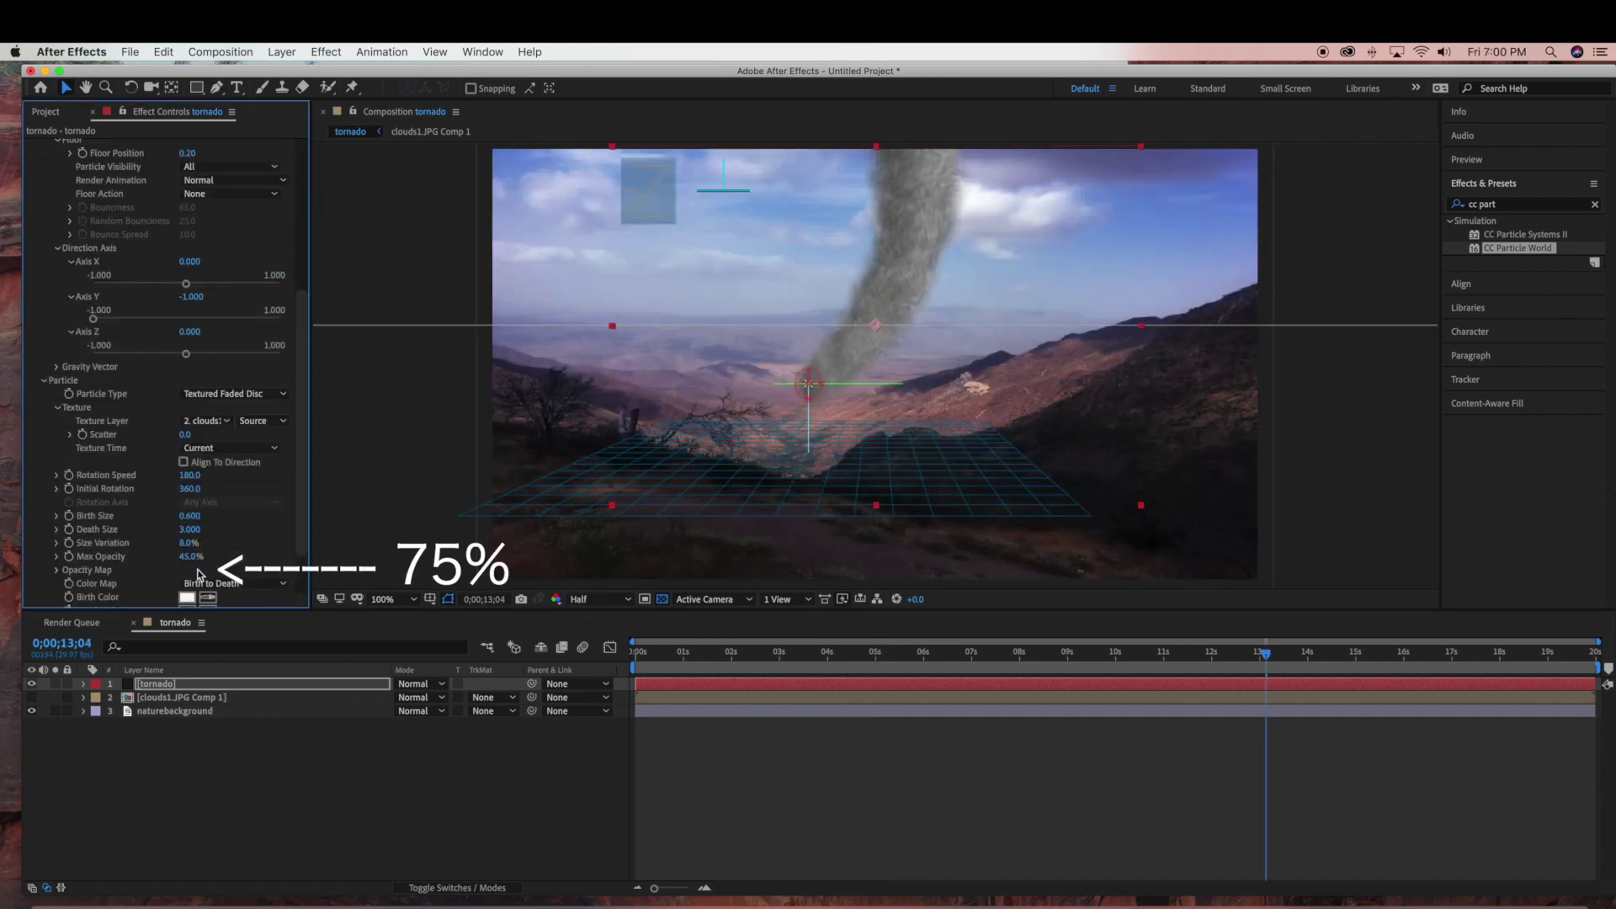
Step: Set the particles' Volume Shade to 75% and clear the effects search
scroll(196, 568, "down", 3)
left_click_drag(199, 575, 261, 575)
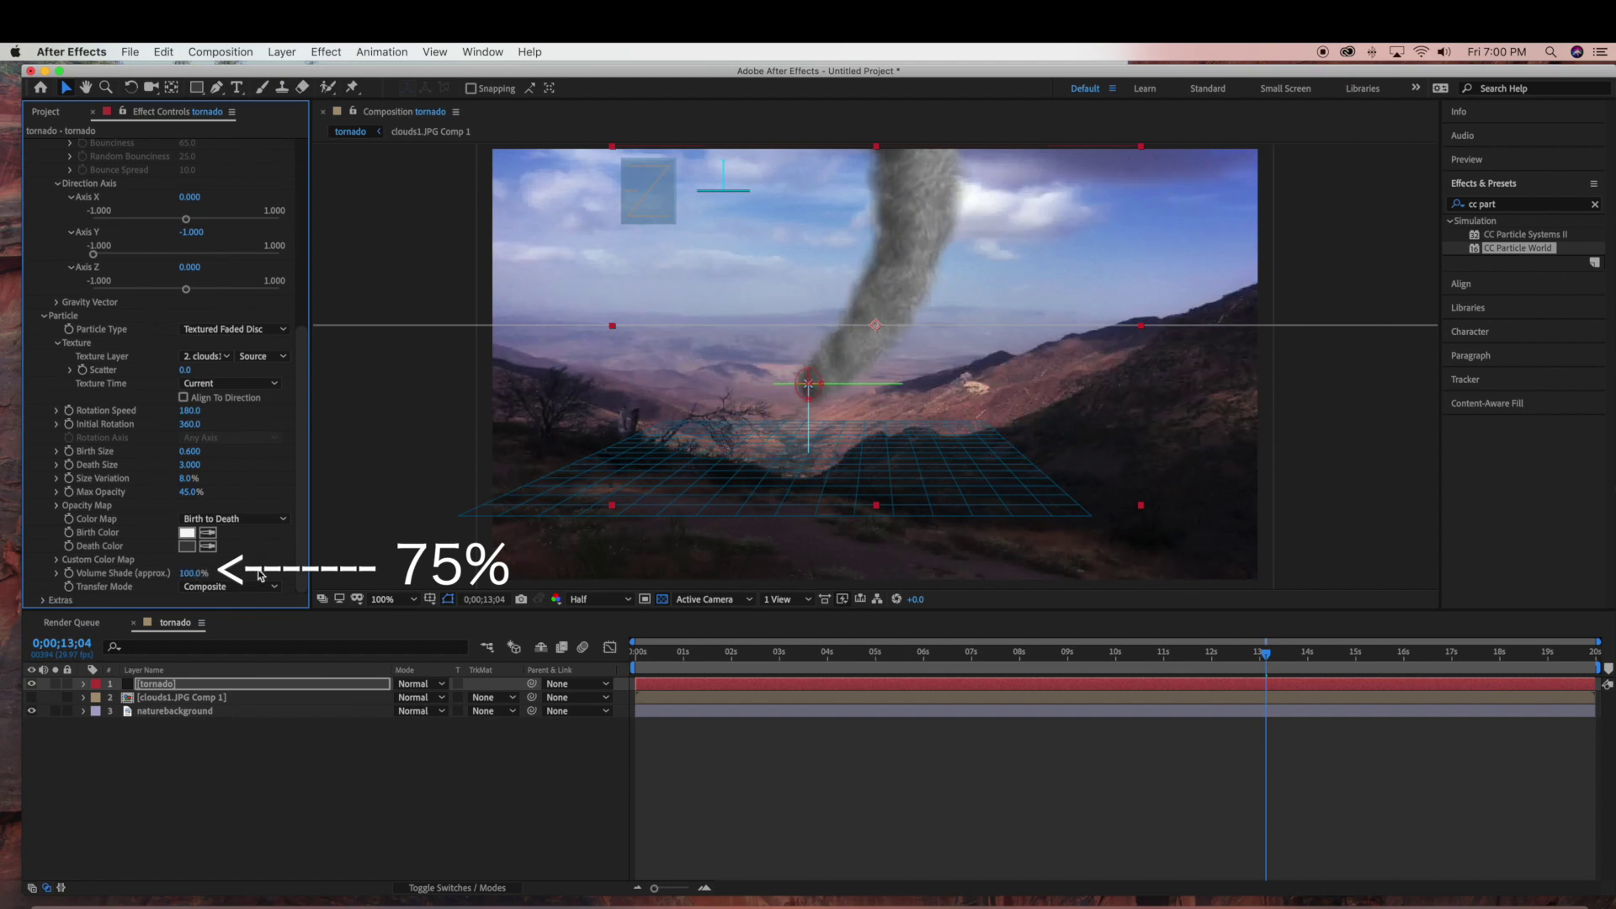
left_click(189, 575)
type("75")
key("Return")
left_click(1594, 204)
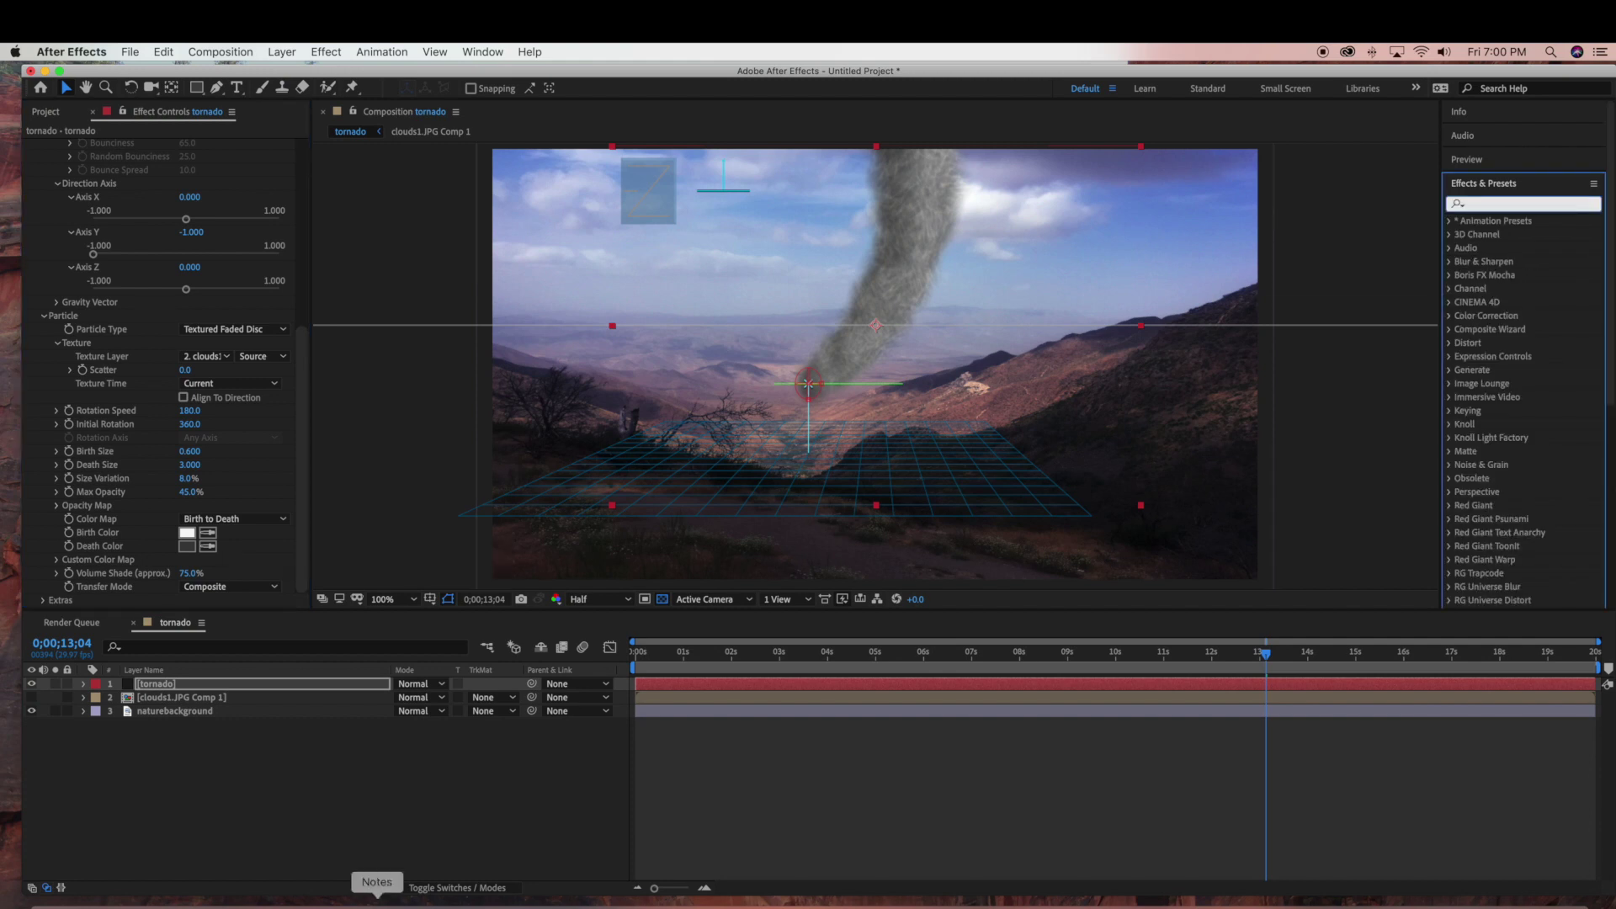
Step: Show the layer switches and make the tornado and naturebackground layers 3D, accepting the warning about camera and light effects
left_click(456, 779)
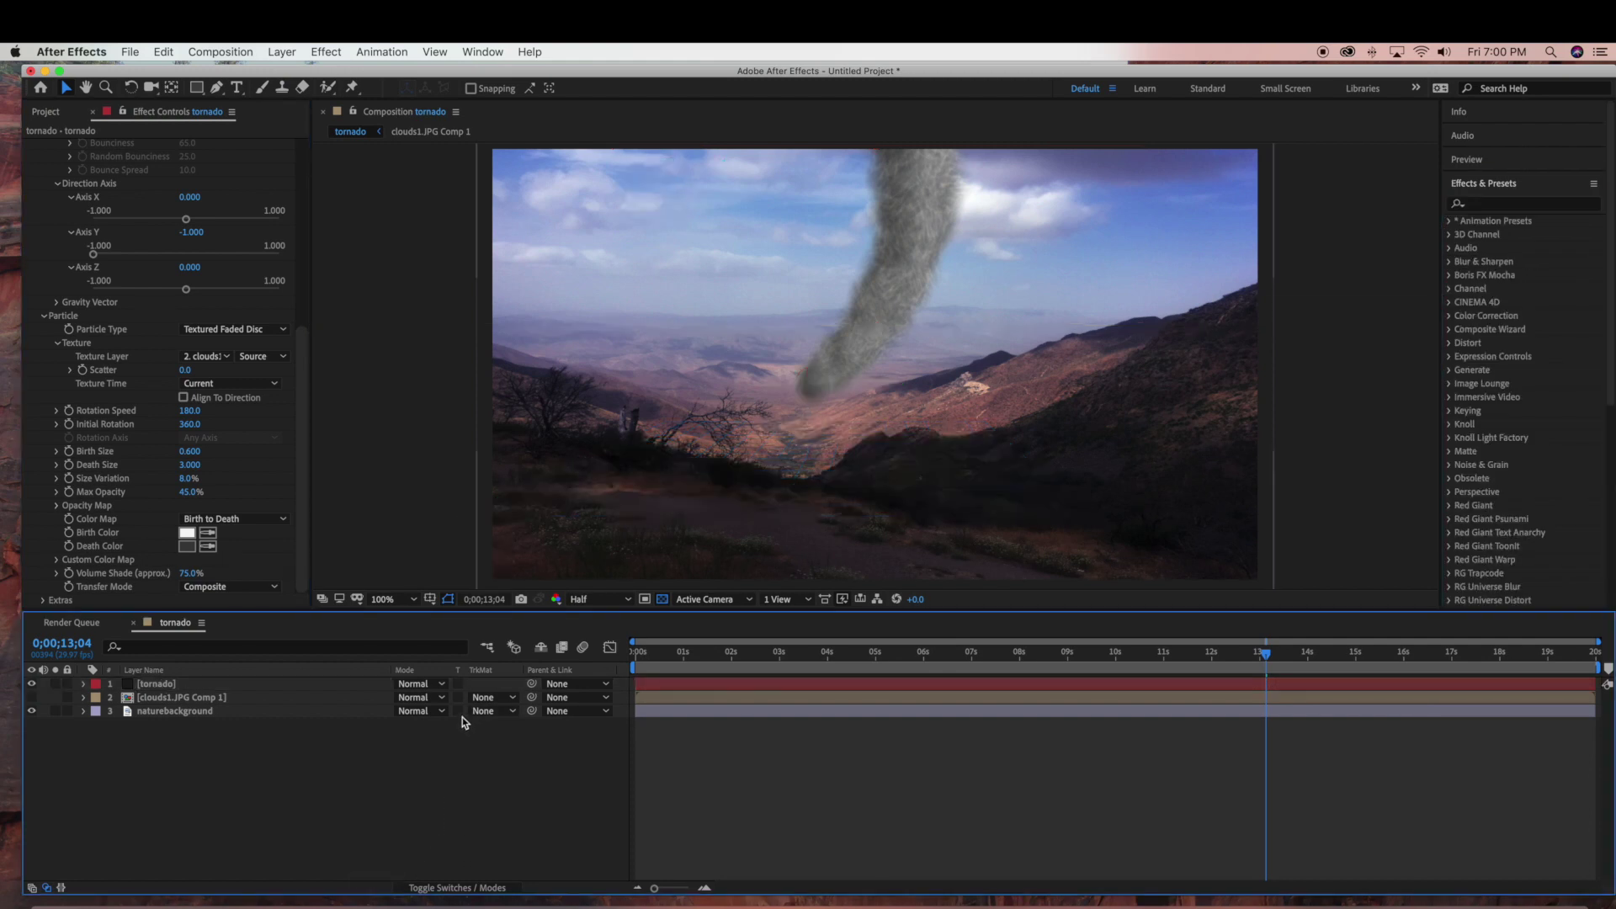
left_click(461, 887)
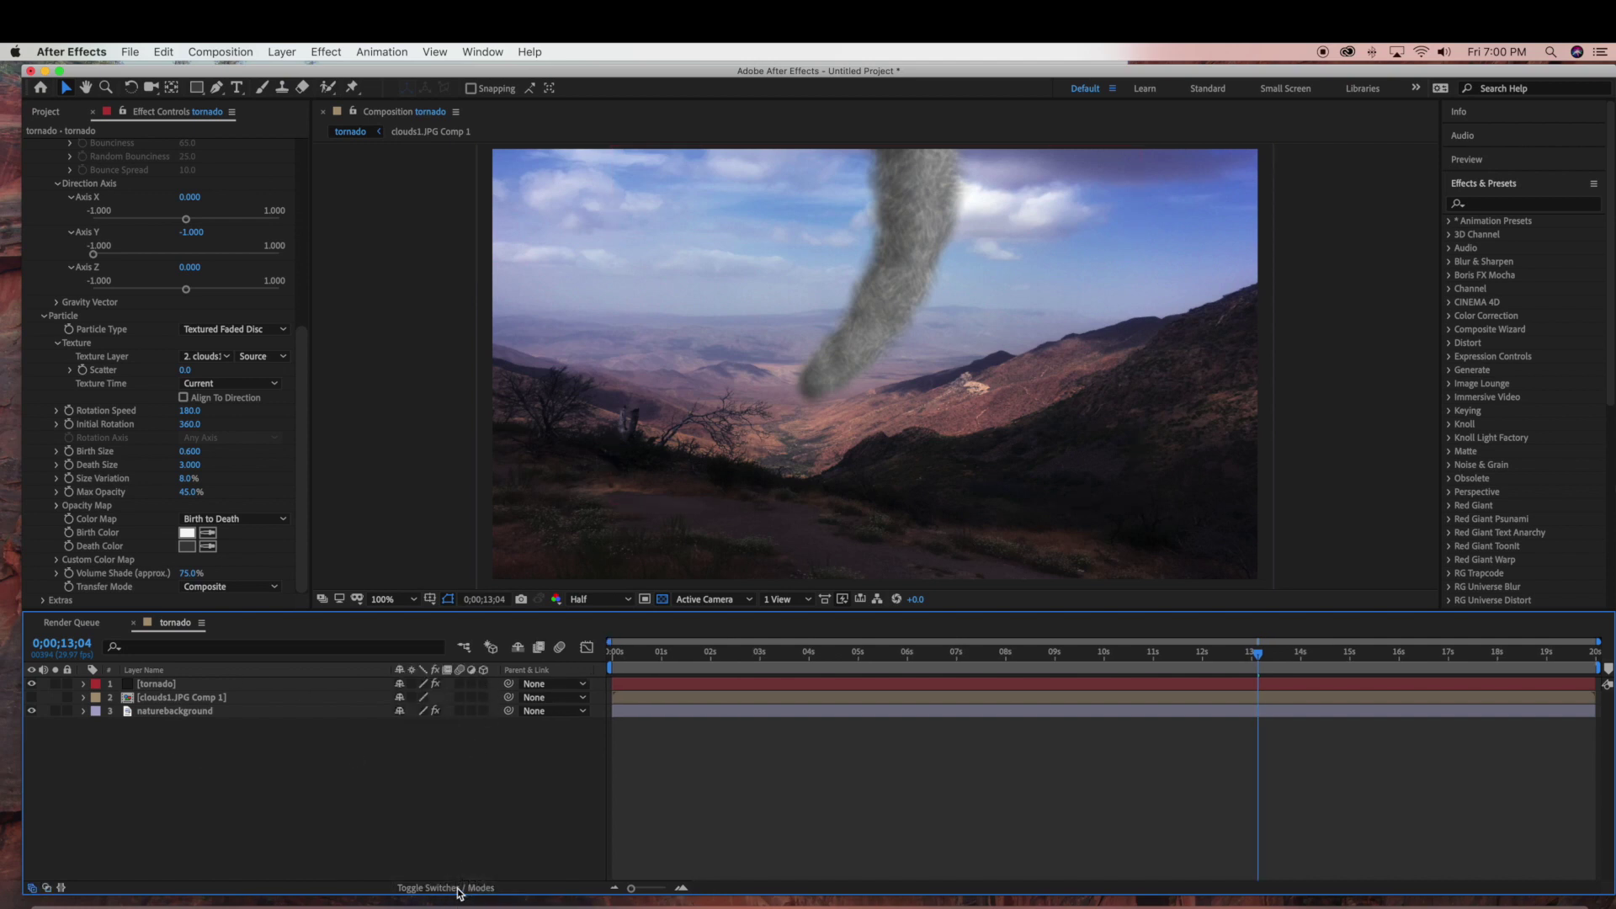
left_click(483, 684)
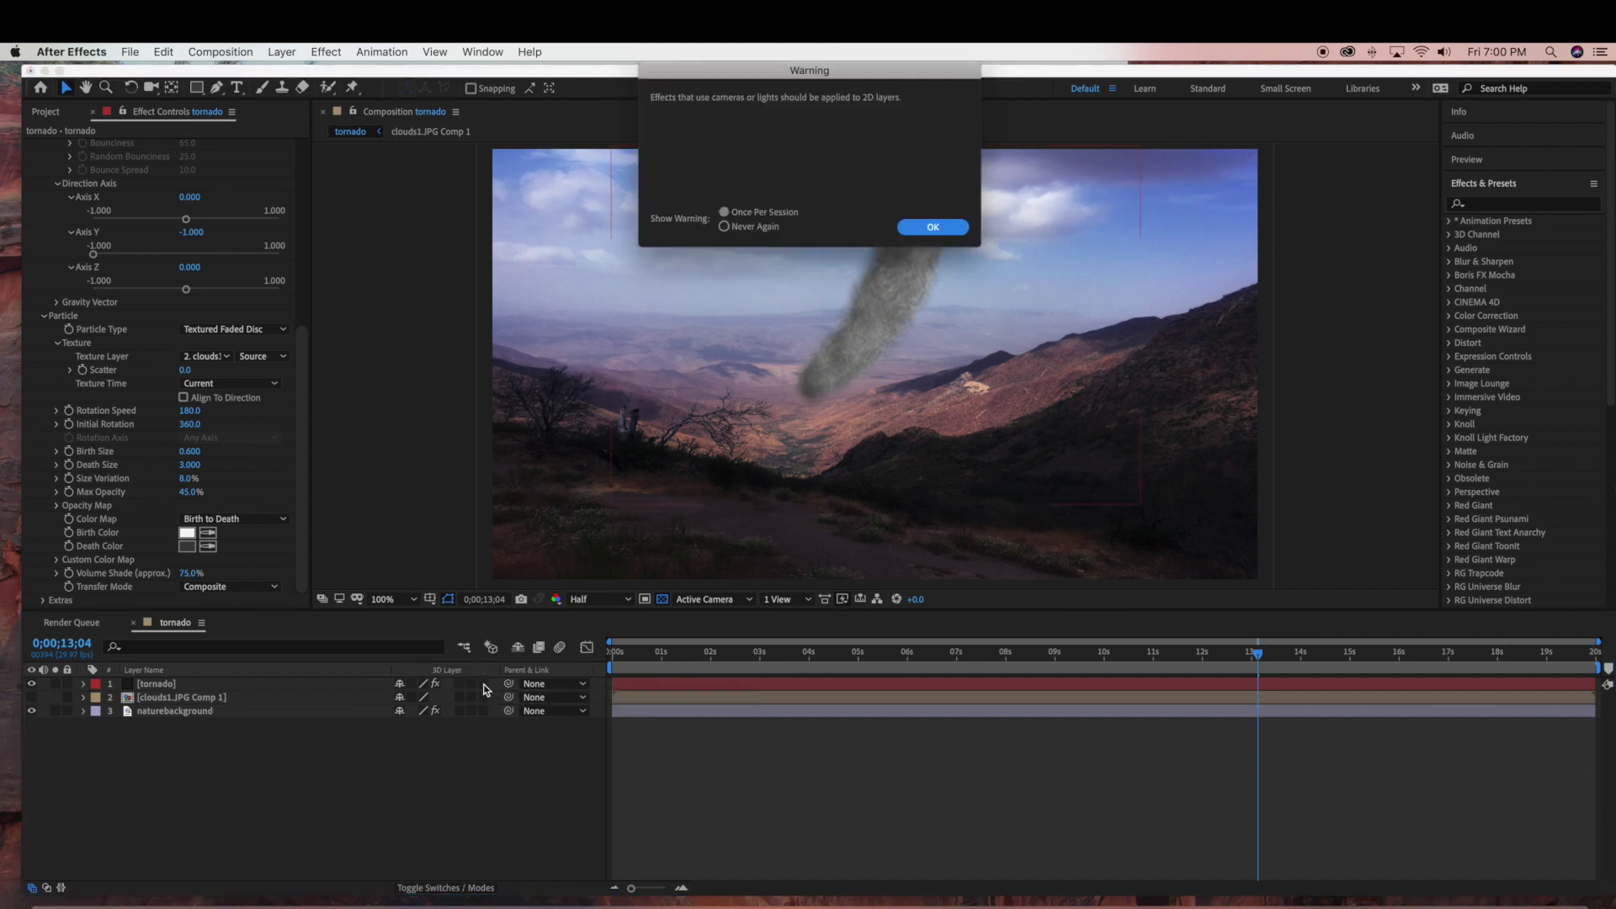
left_click(933, 227)
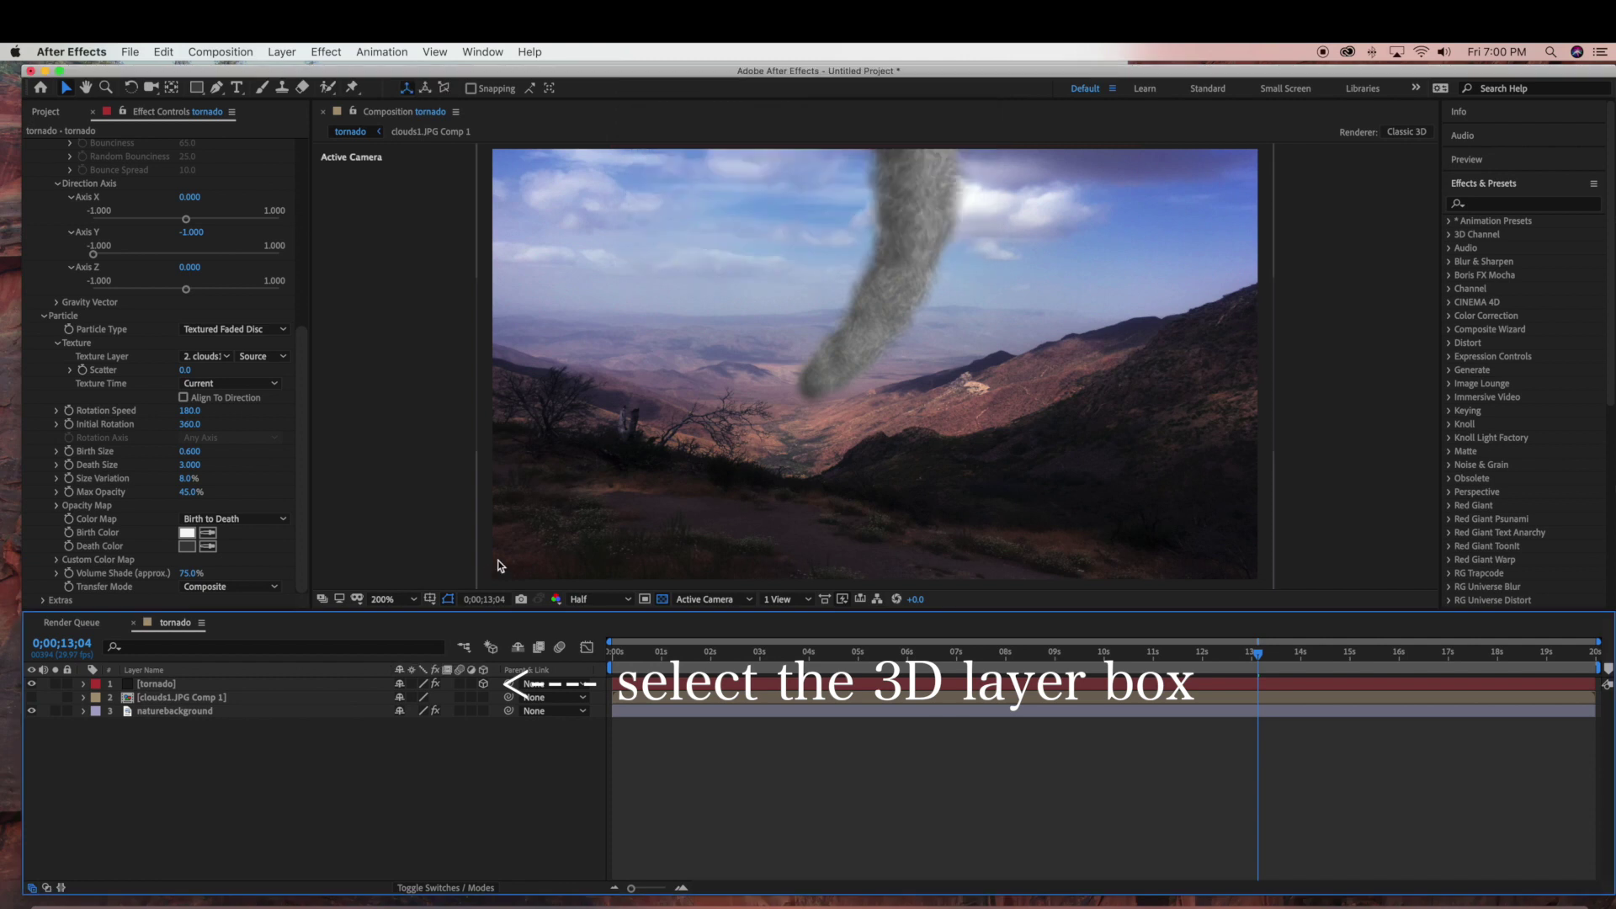
scroll(728, 336, "up", 2)
left_click(483, 710)
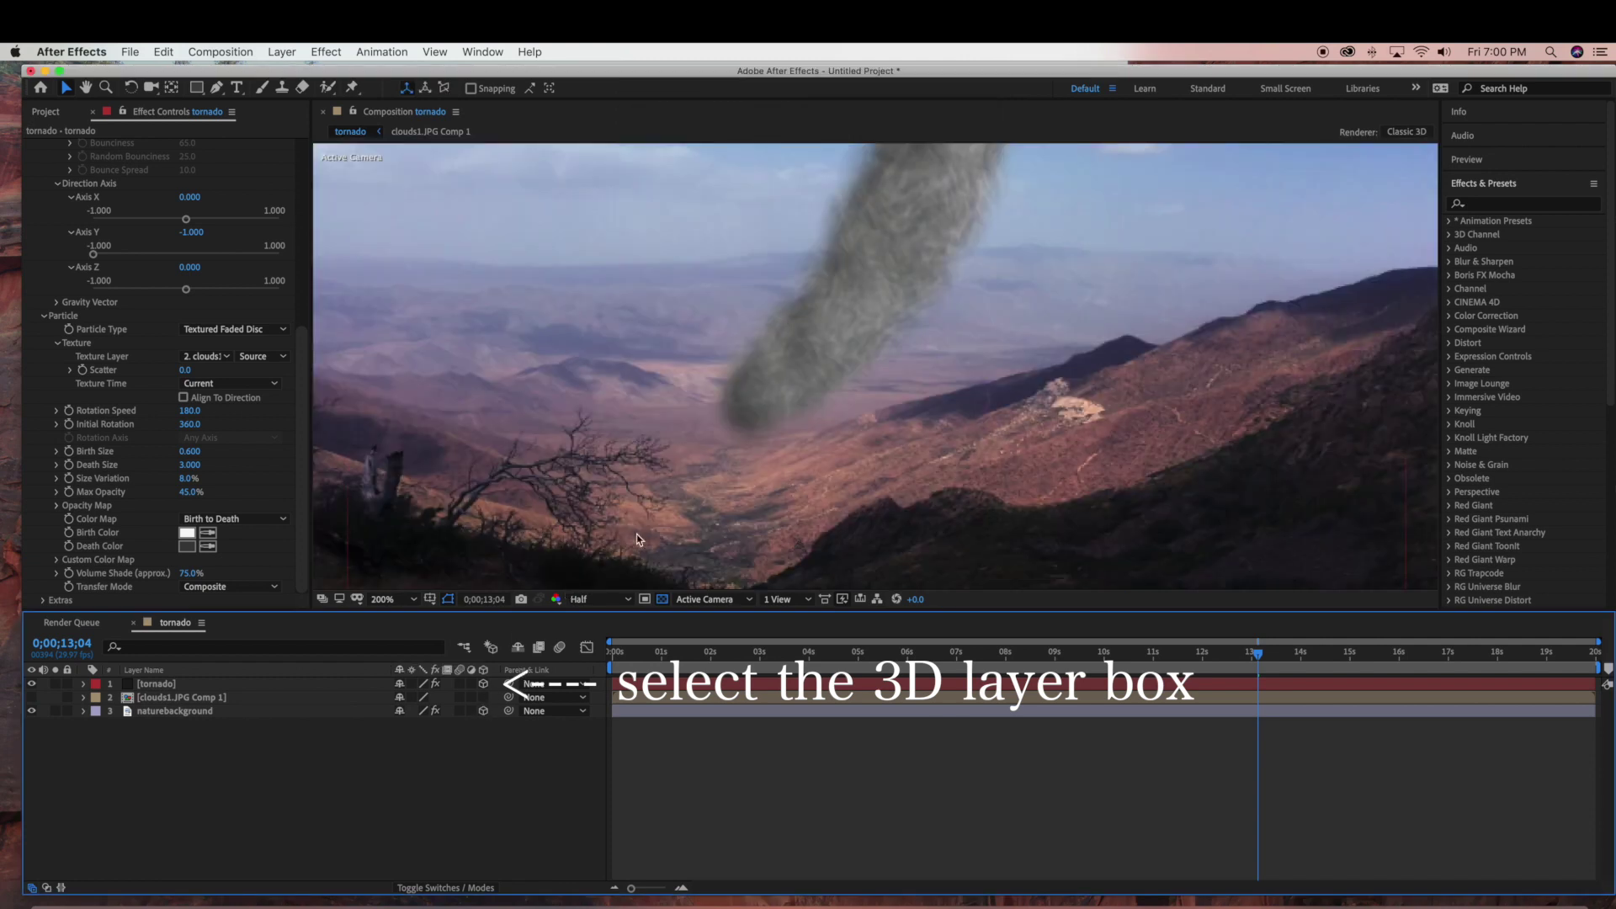
scroll(653, 519, "down", 2)
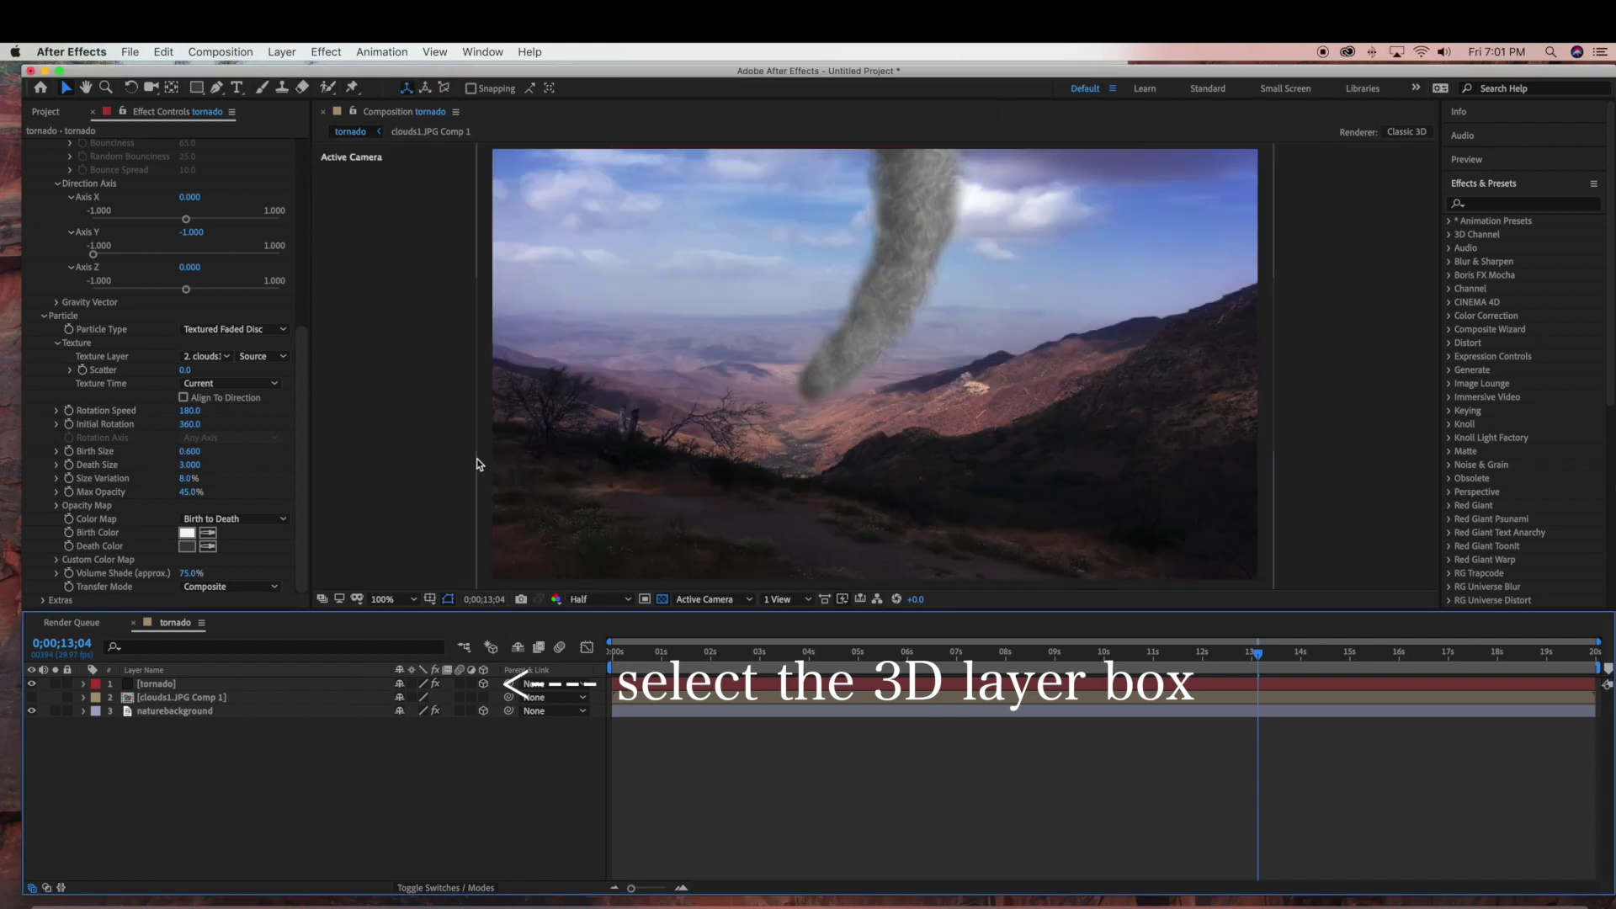
Step: Add a two-node camera with the 35mm preset to the tornado composition
left_click(340, 53)
left_click(343, 54)
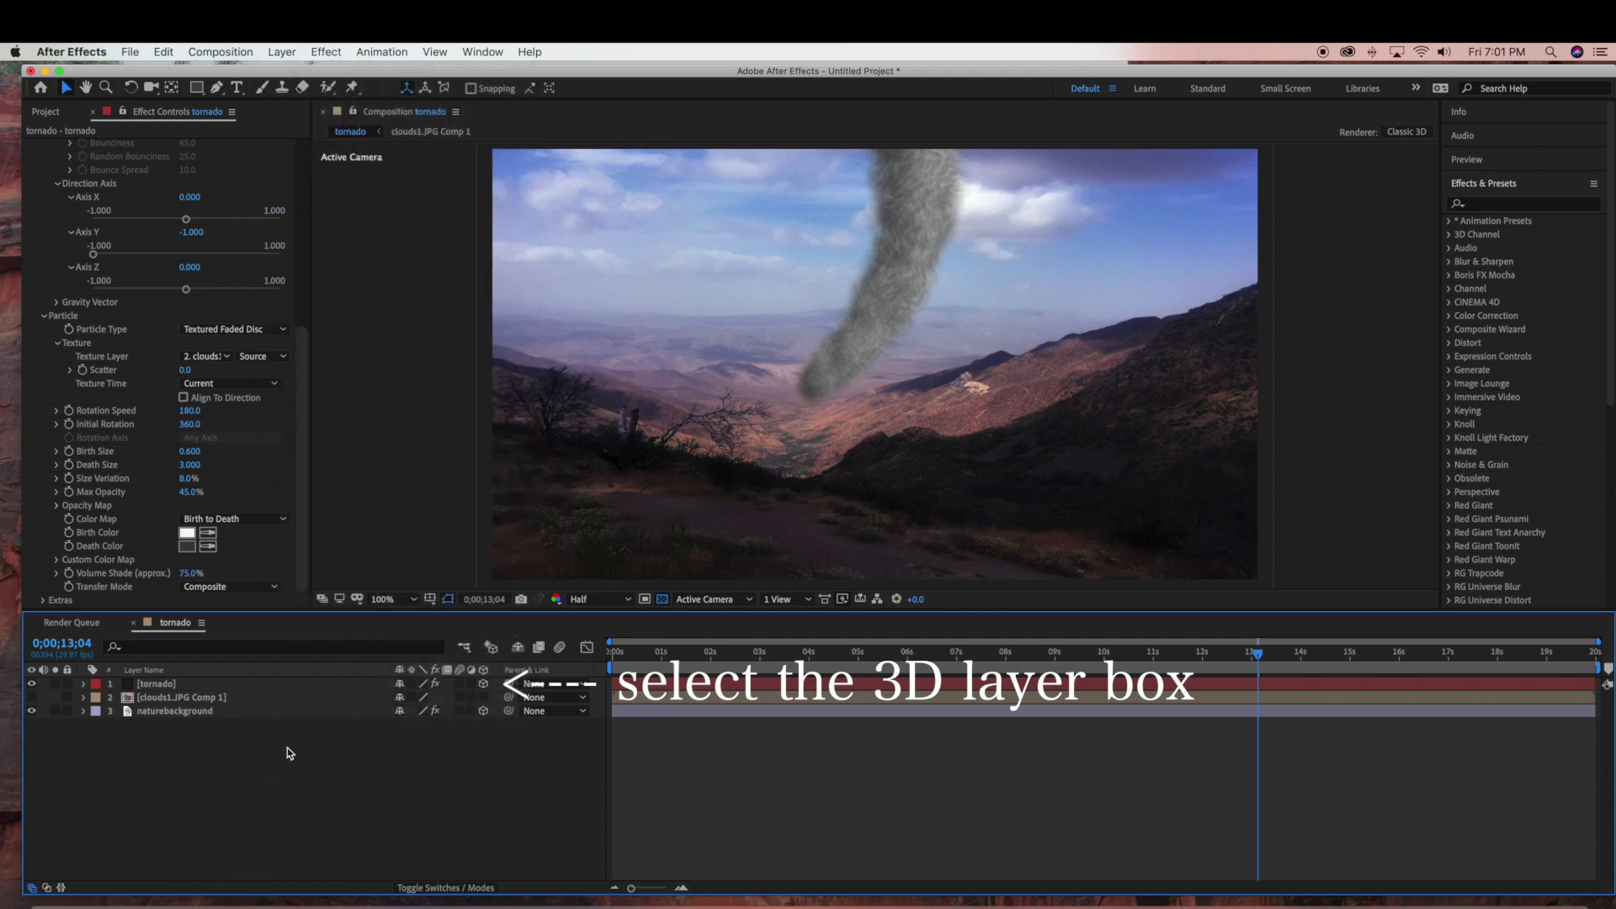
left_click(341, 50)
mouse_move(337, 71)
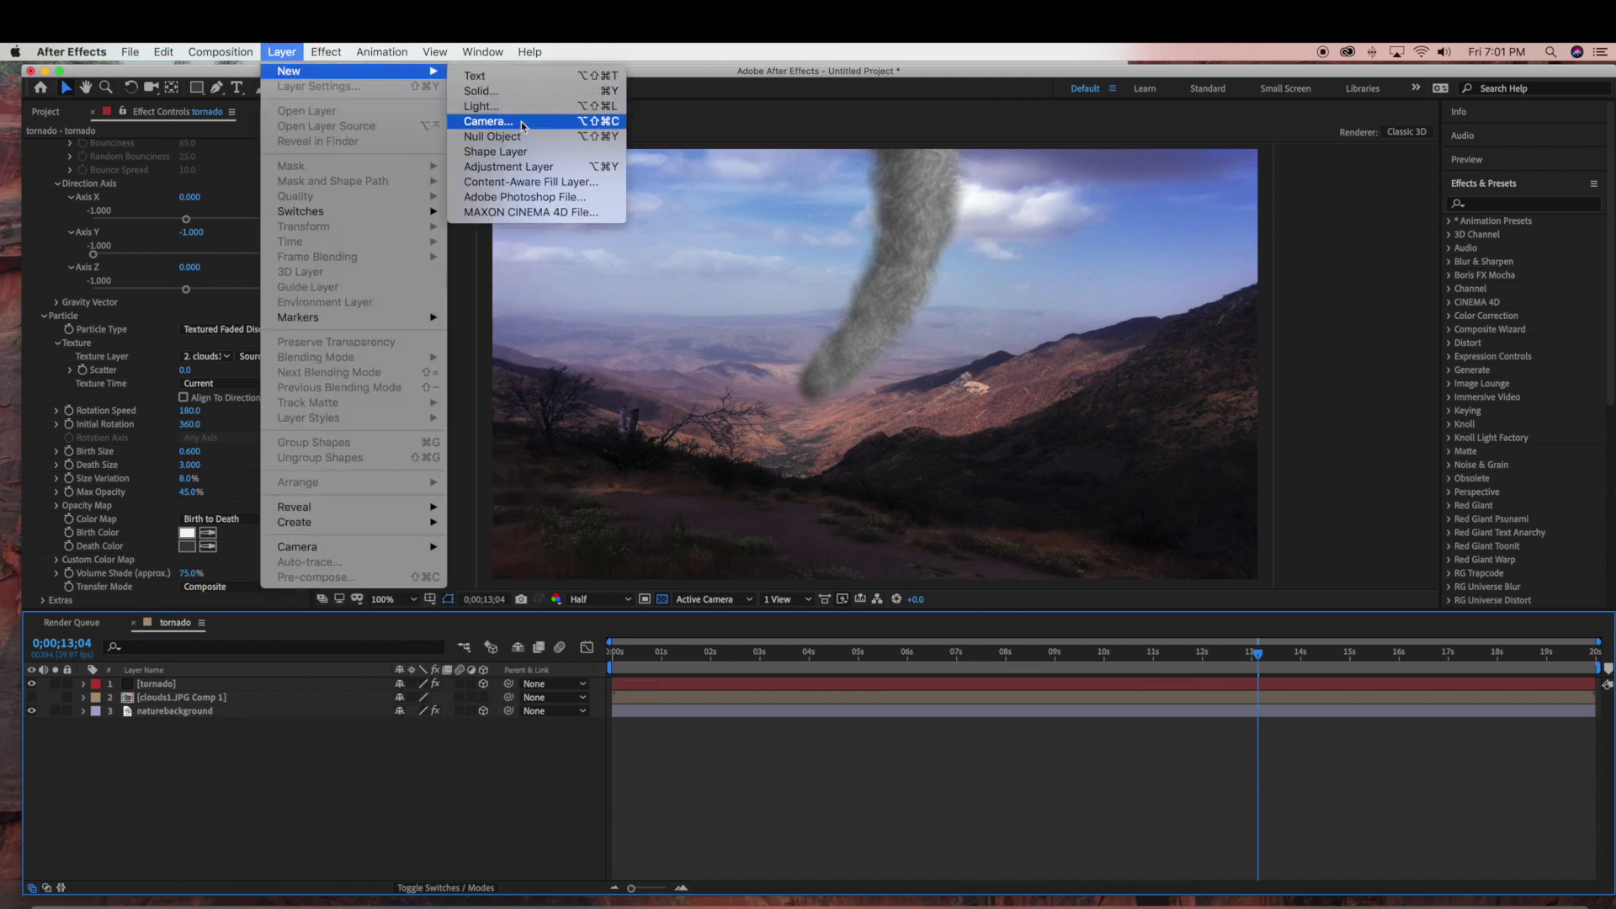
left_click(505, 122)
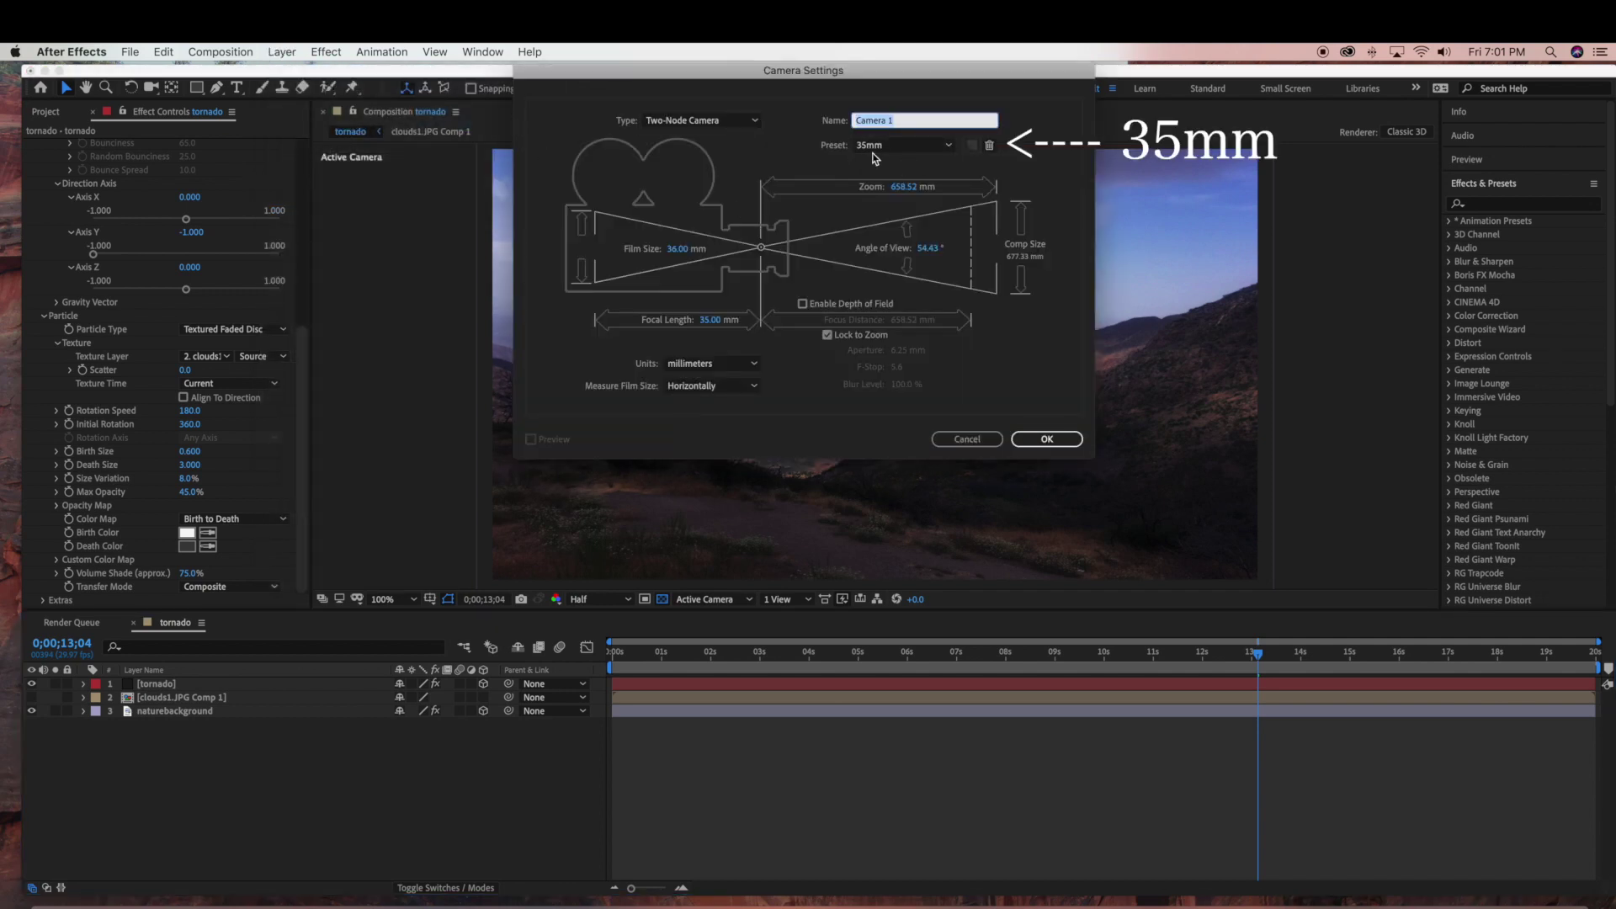
left_click(1062, 439)
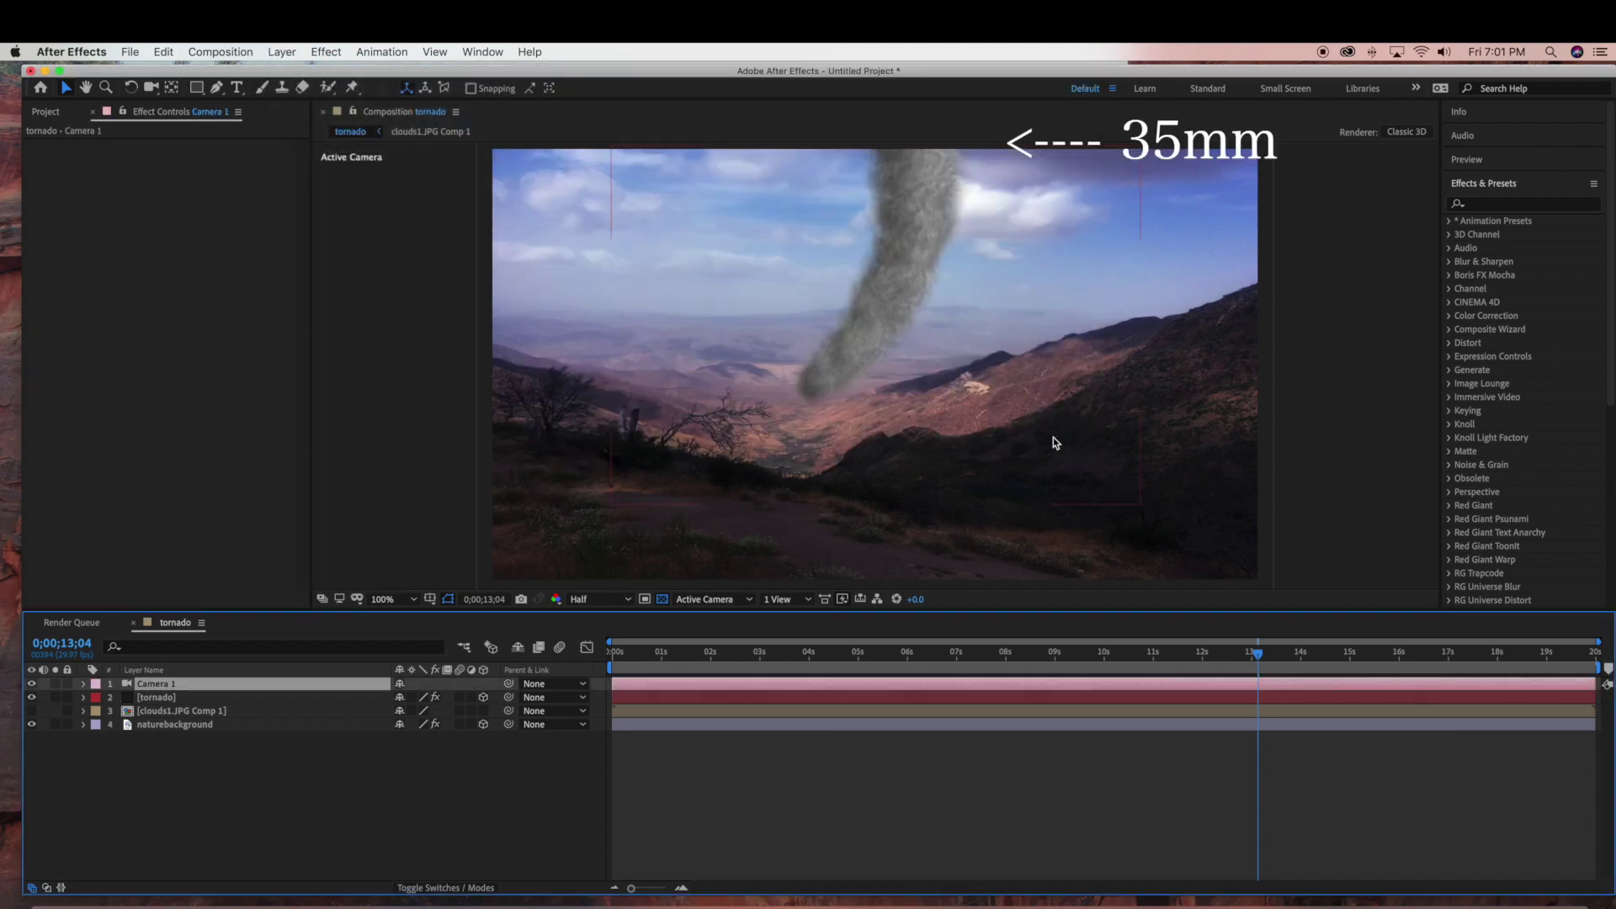
Step: Add a white point light with 100% intensity, no falloff and shadow casting enabled
key("comma")
key("comma")
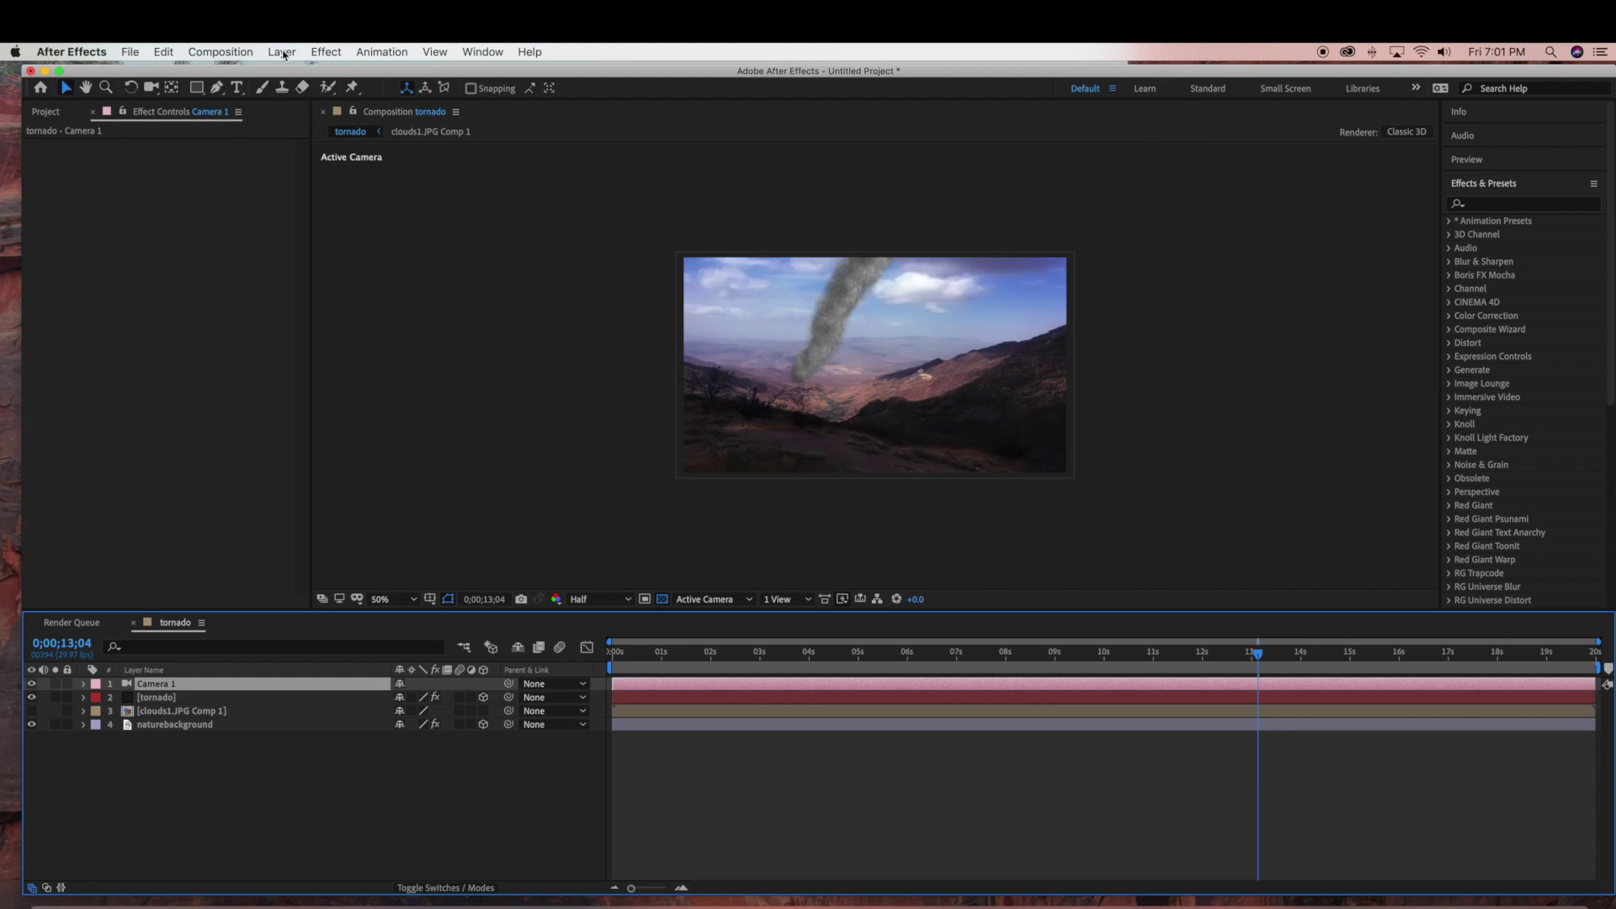
left_click(282, 51)
mouse_move(287, 74)
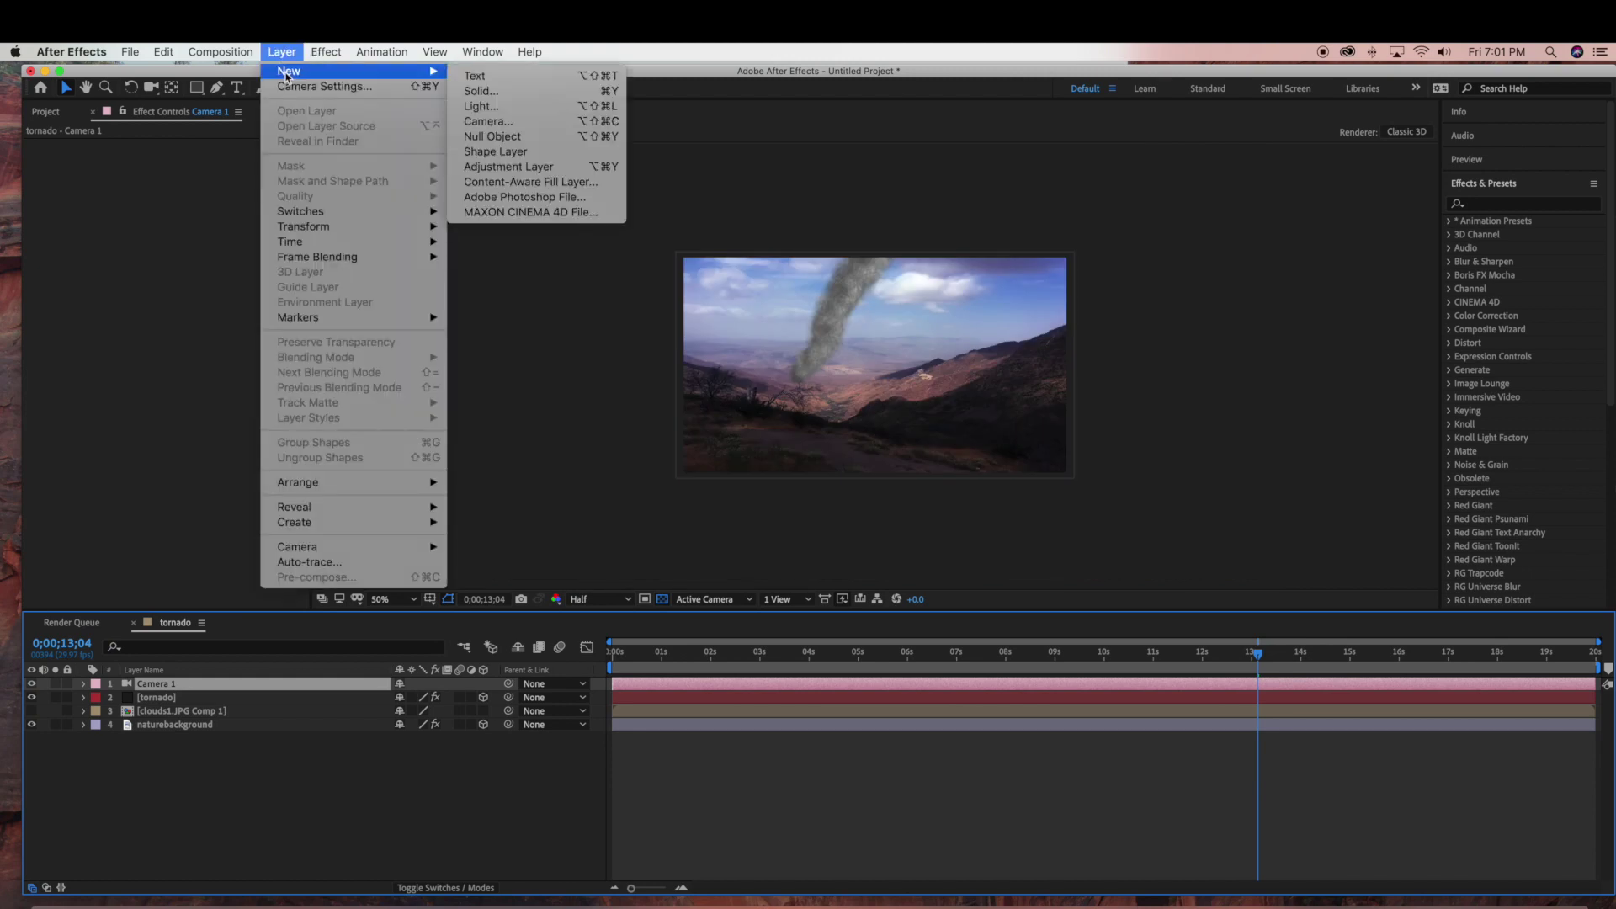
left_click(482, 106)
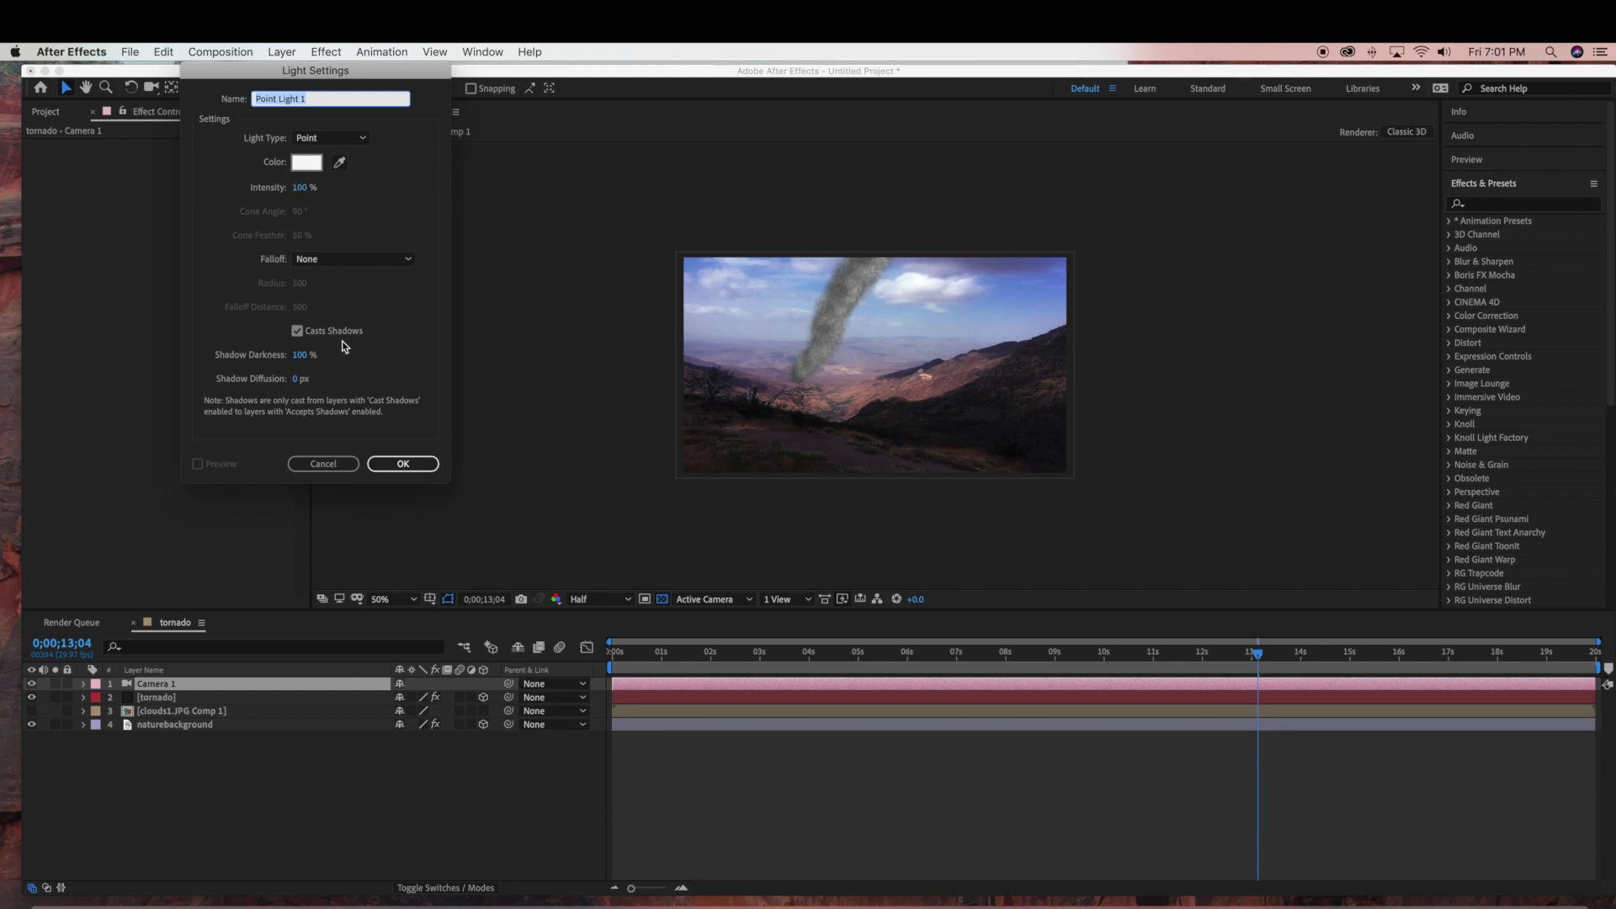
left_click(404, 464)
left_click(403, 464)
Step: Move the point light horizontally to just outside the left edge of the frame
key("slash")
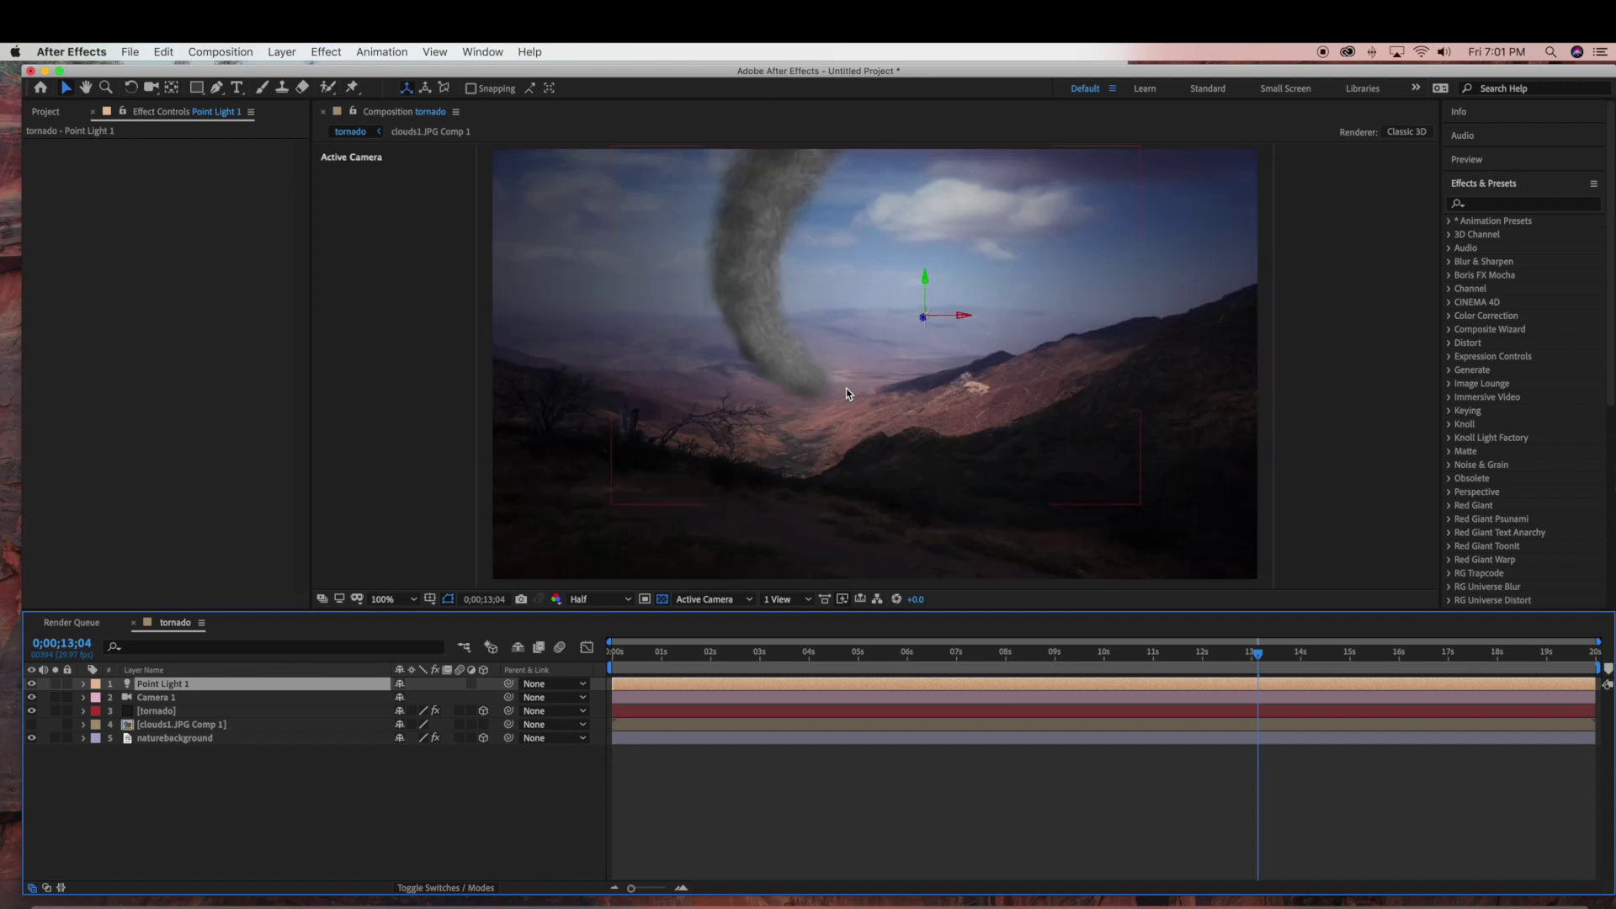
left_click(950, 320)
left_click_drag(950, 320, 674, 319)
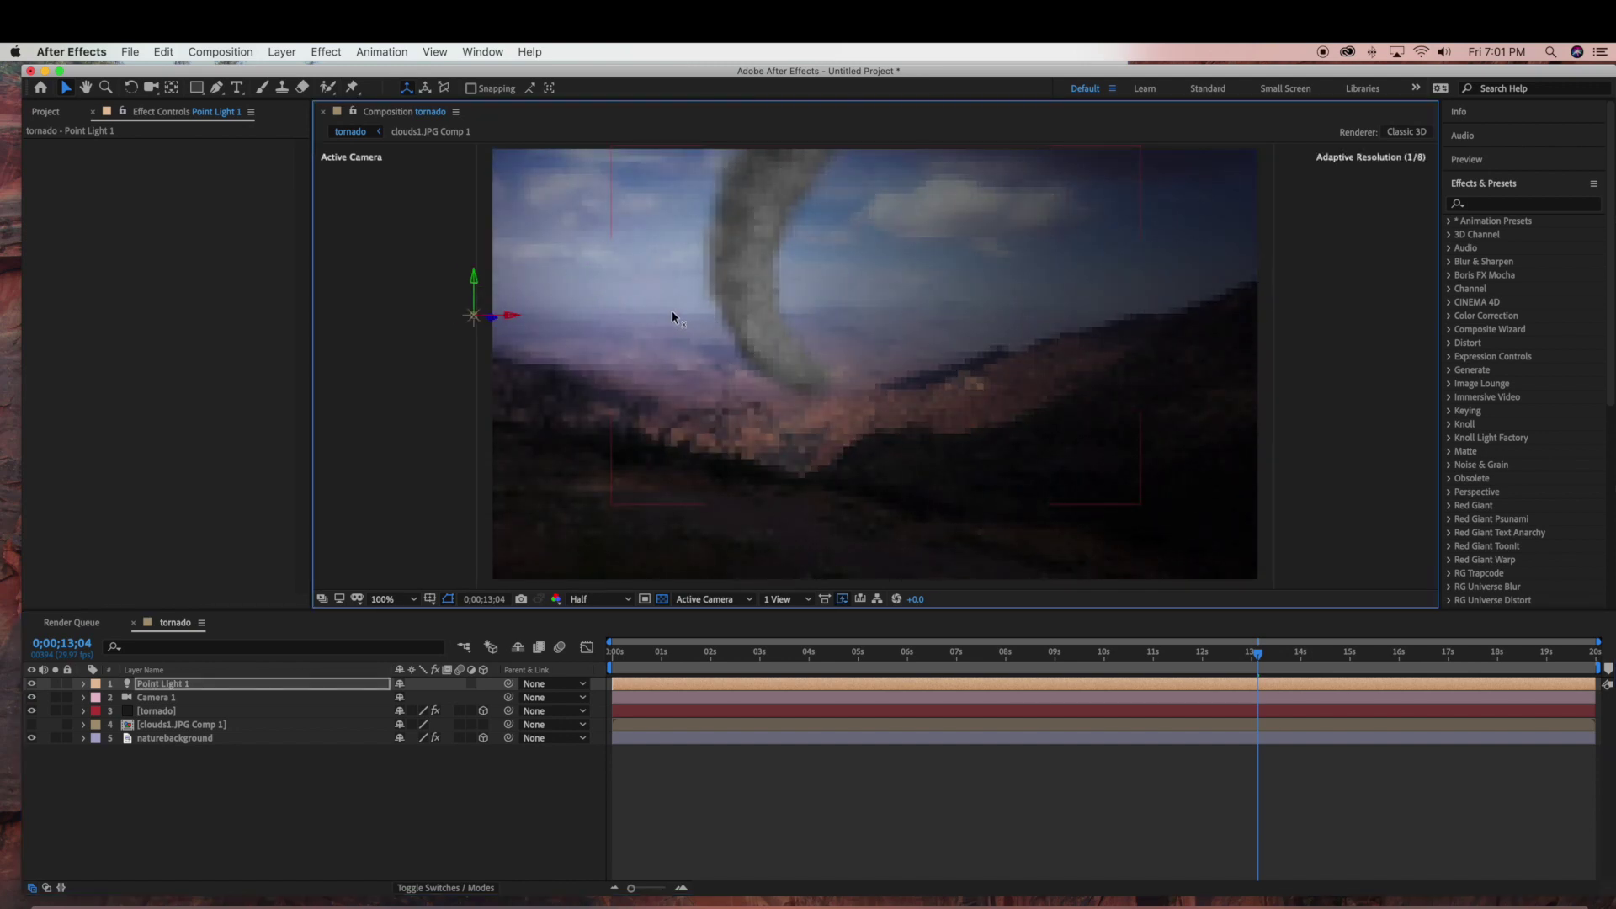
left_click(478, 293)
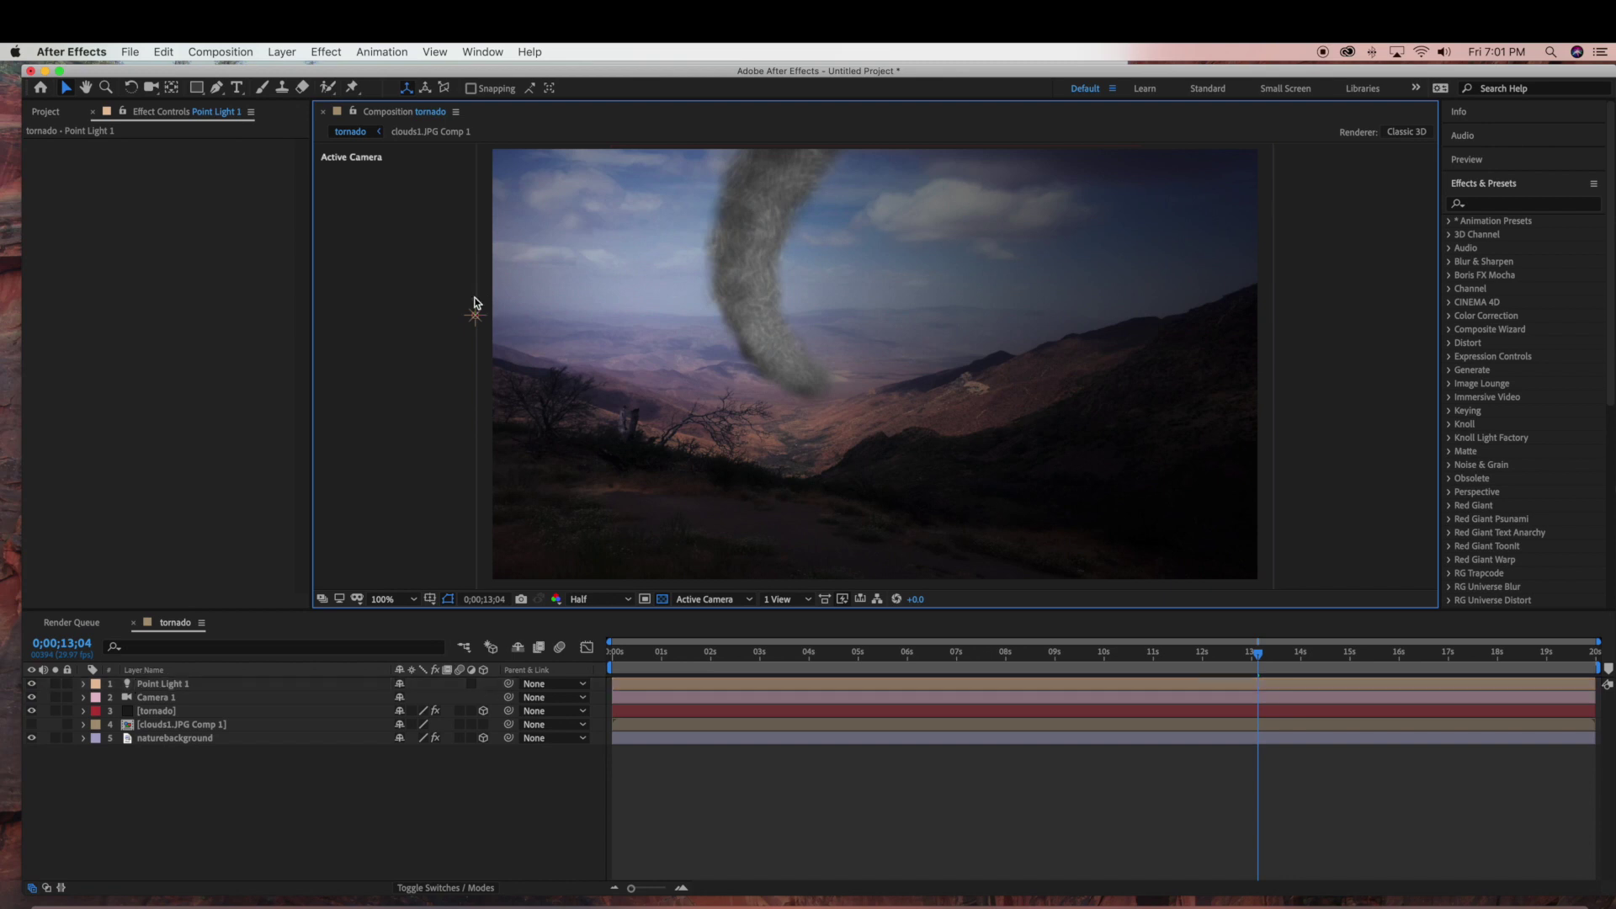
left_click(478, 322)
left_click_drag(472, 281, 477, 213)
left_click(164, 51)
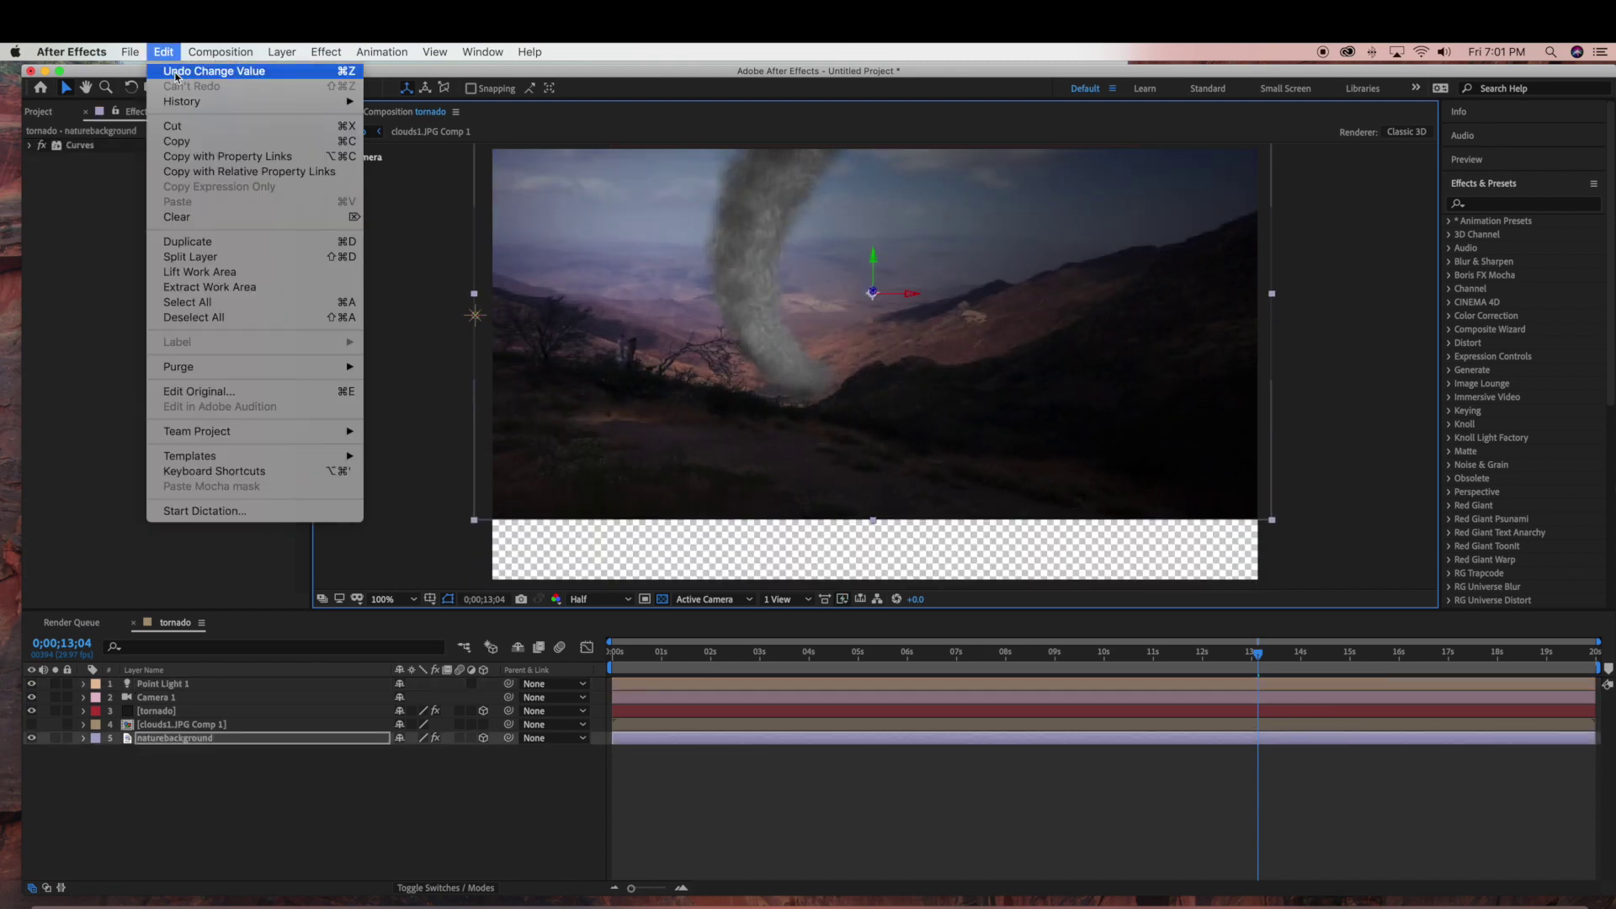
left_click(177, 74)
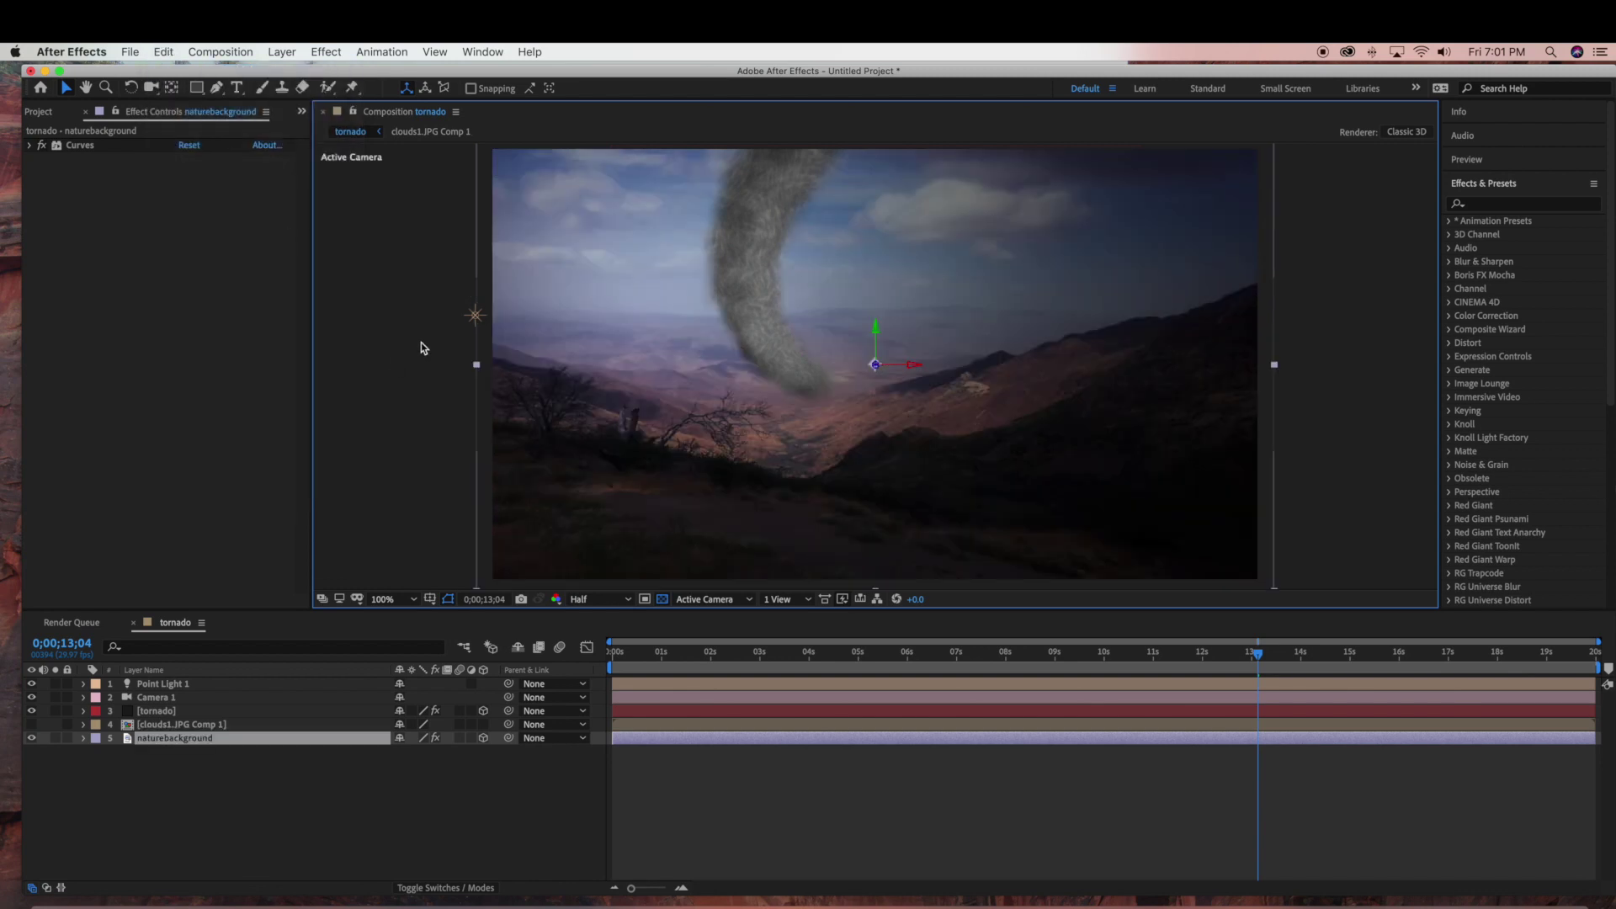
Step: Raise the point light vertically to the upper-left corner of the frame
left_click(192, 685)
key("comma")
key("comma")
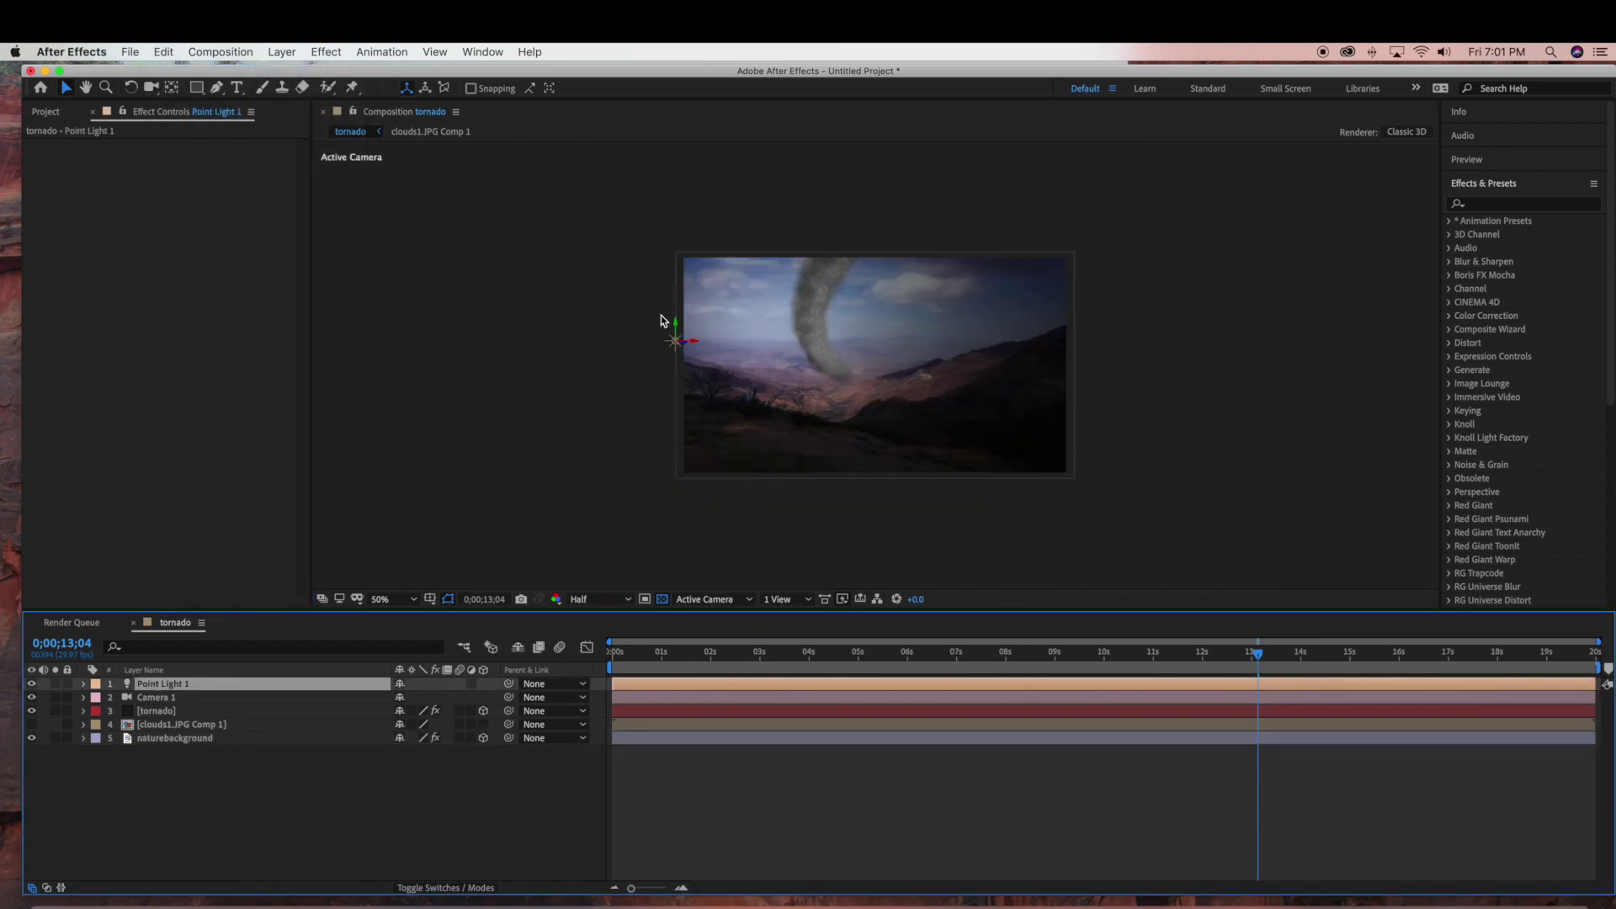
left_click_drag(672, 330, 676, 271)
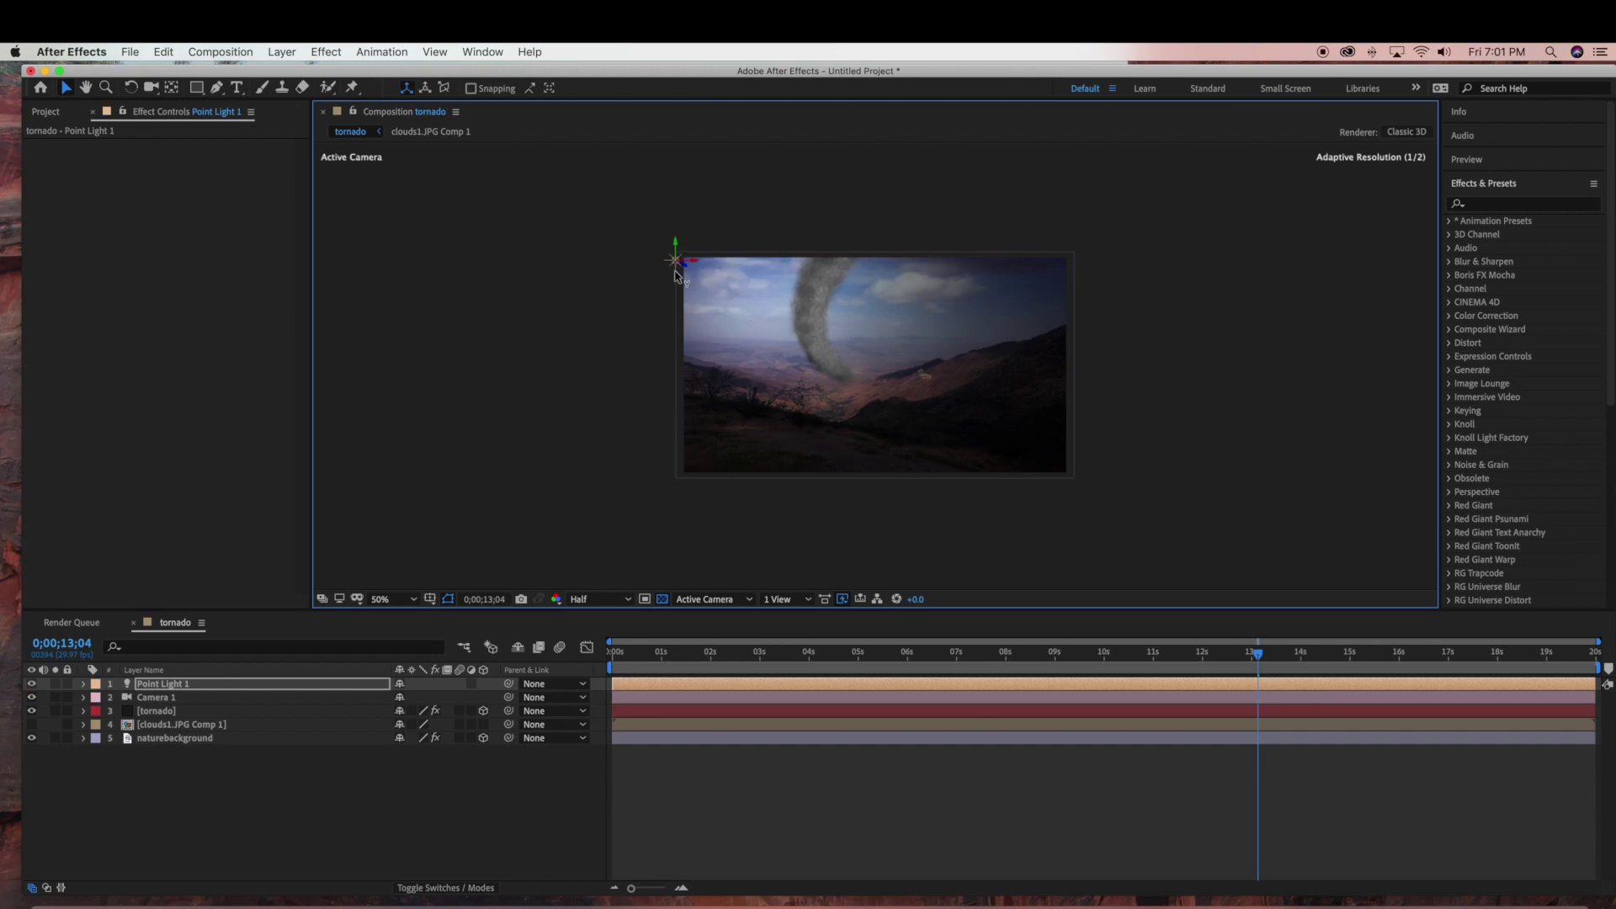
key("period")
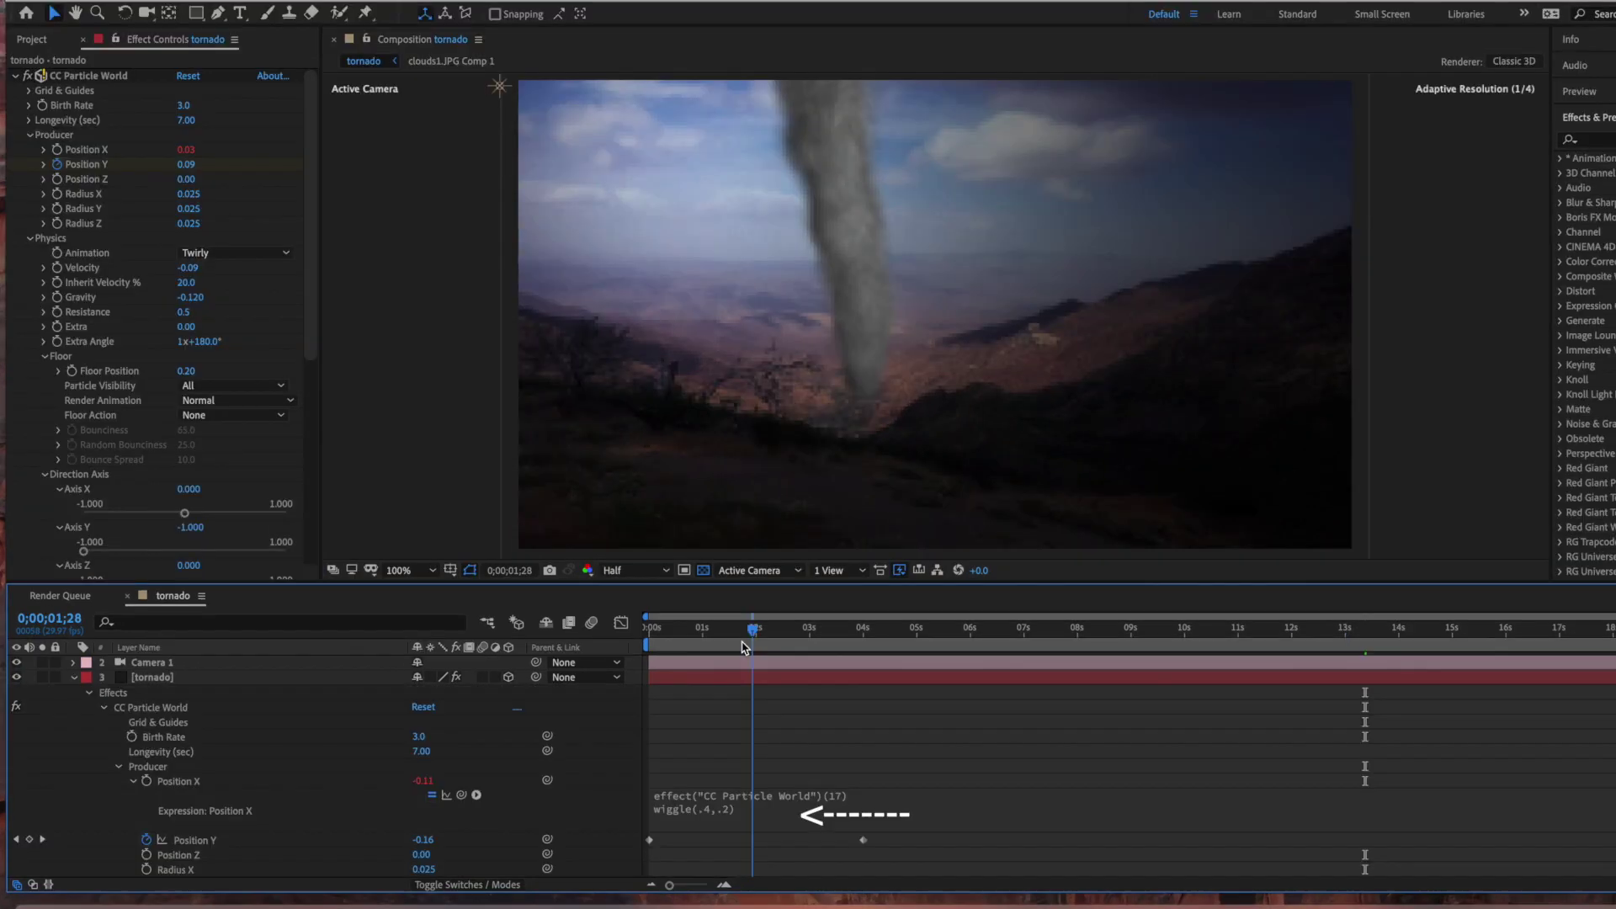
Step: Scrub the timeline to 0;00;16;28 to check the tornado's sway and open the Producer's Position X expression
left_click_drag(772, 679, 1557, 642)
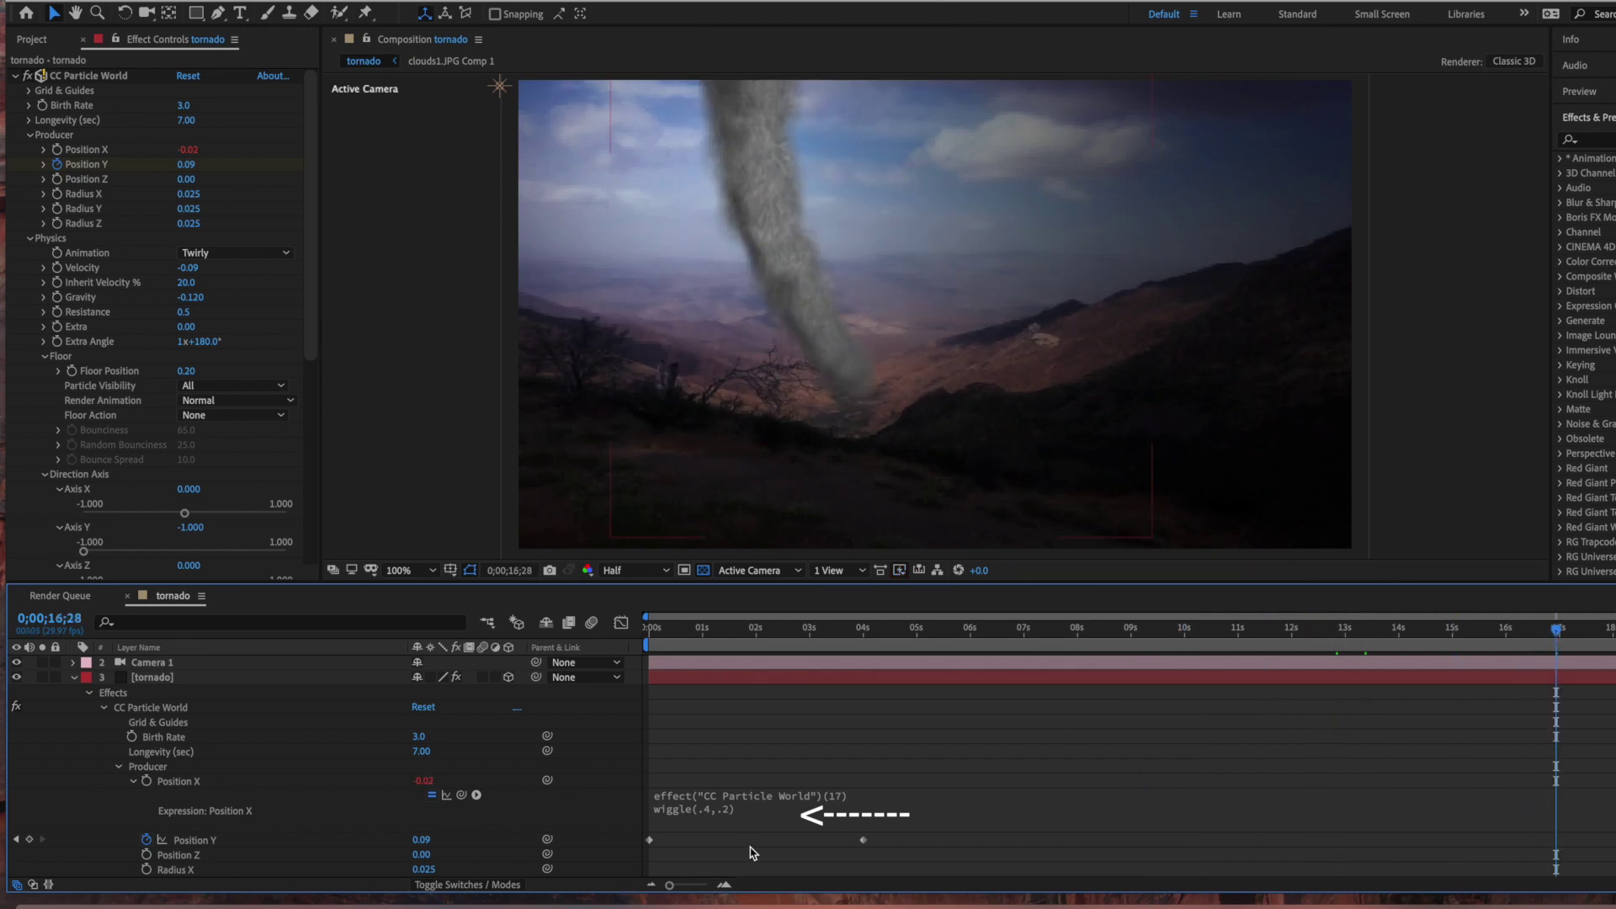
left_click(709, 810)
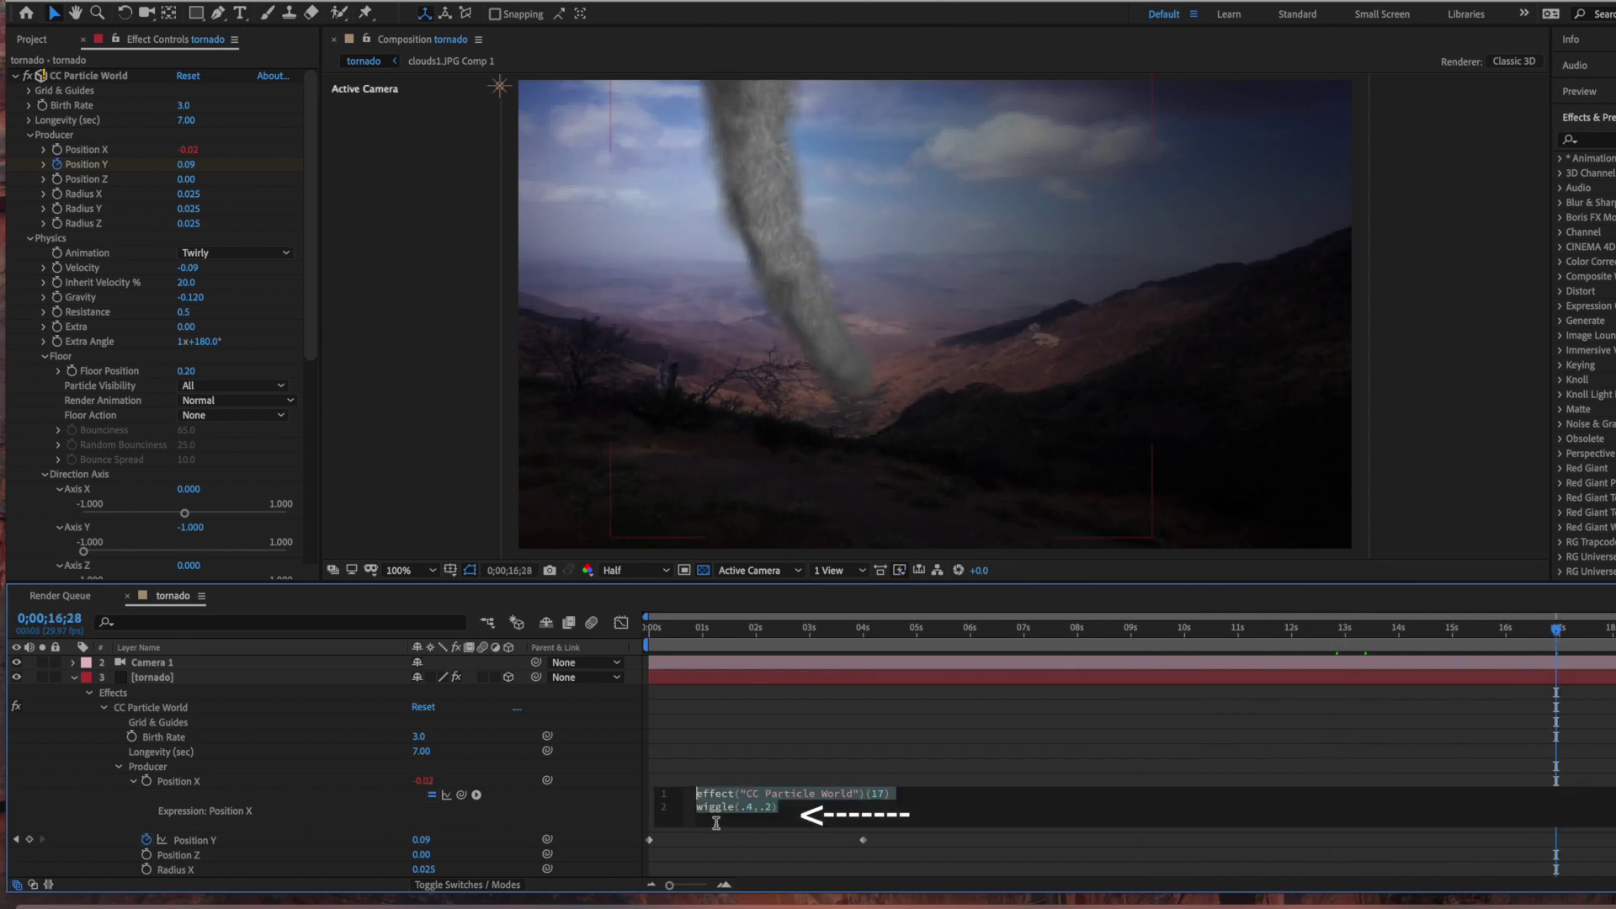
left_click(752, 810)
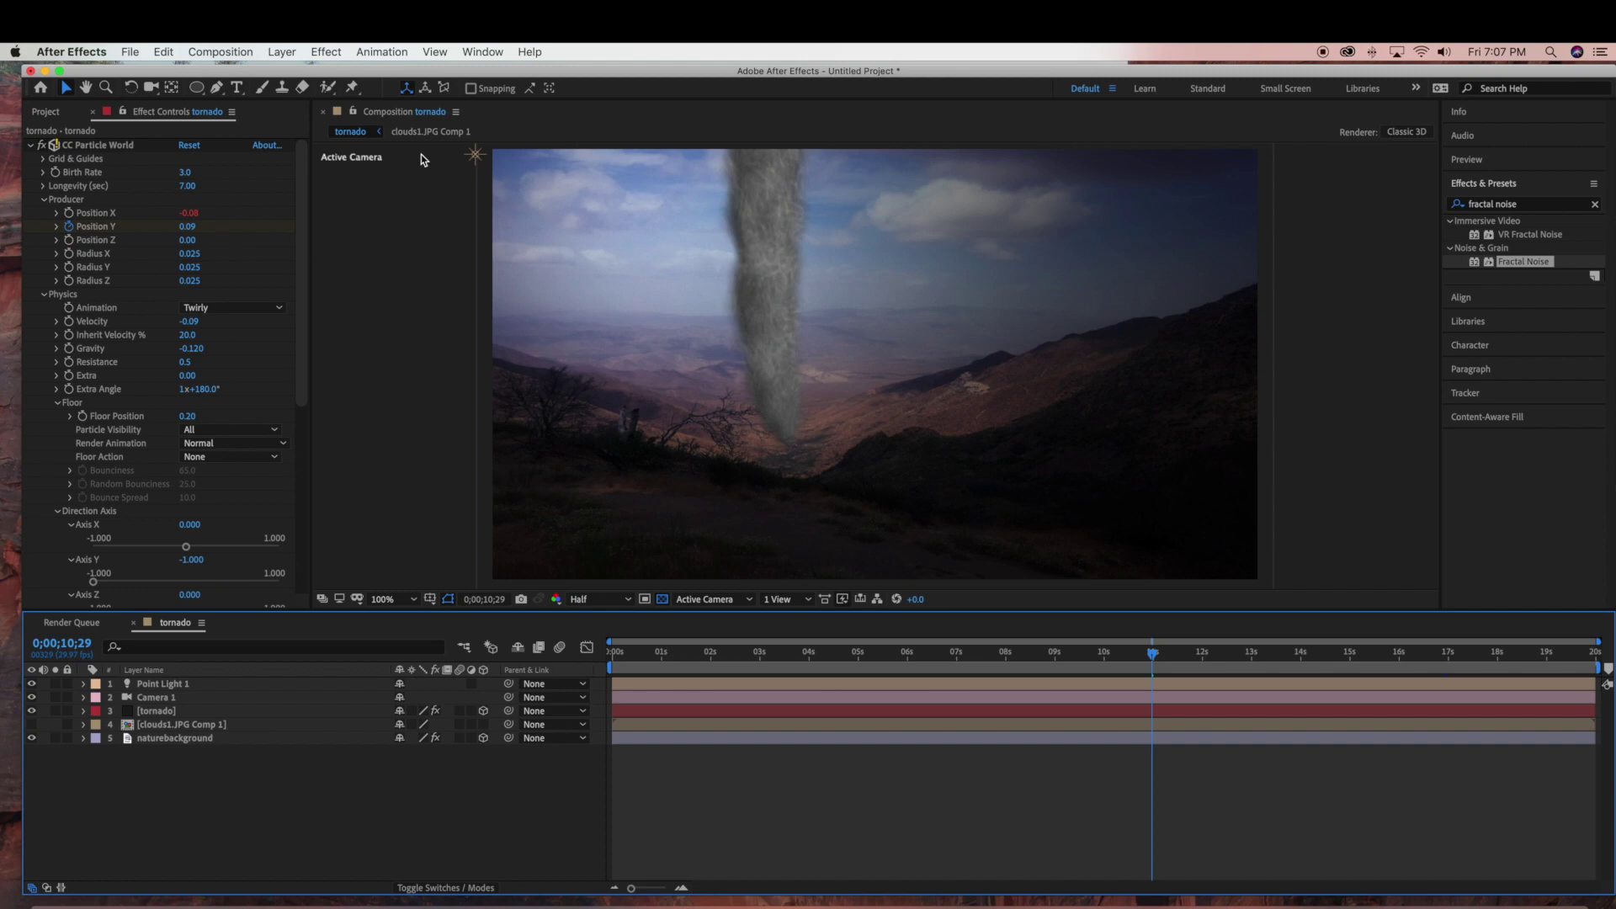
Step: Clear the effects search, create a 1920 x 1080 px solid named fractalnoise, and place it directly above the tornado layer
left_click(1594, 205)
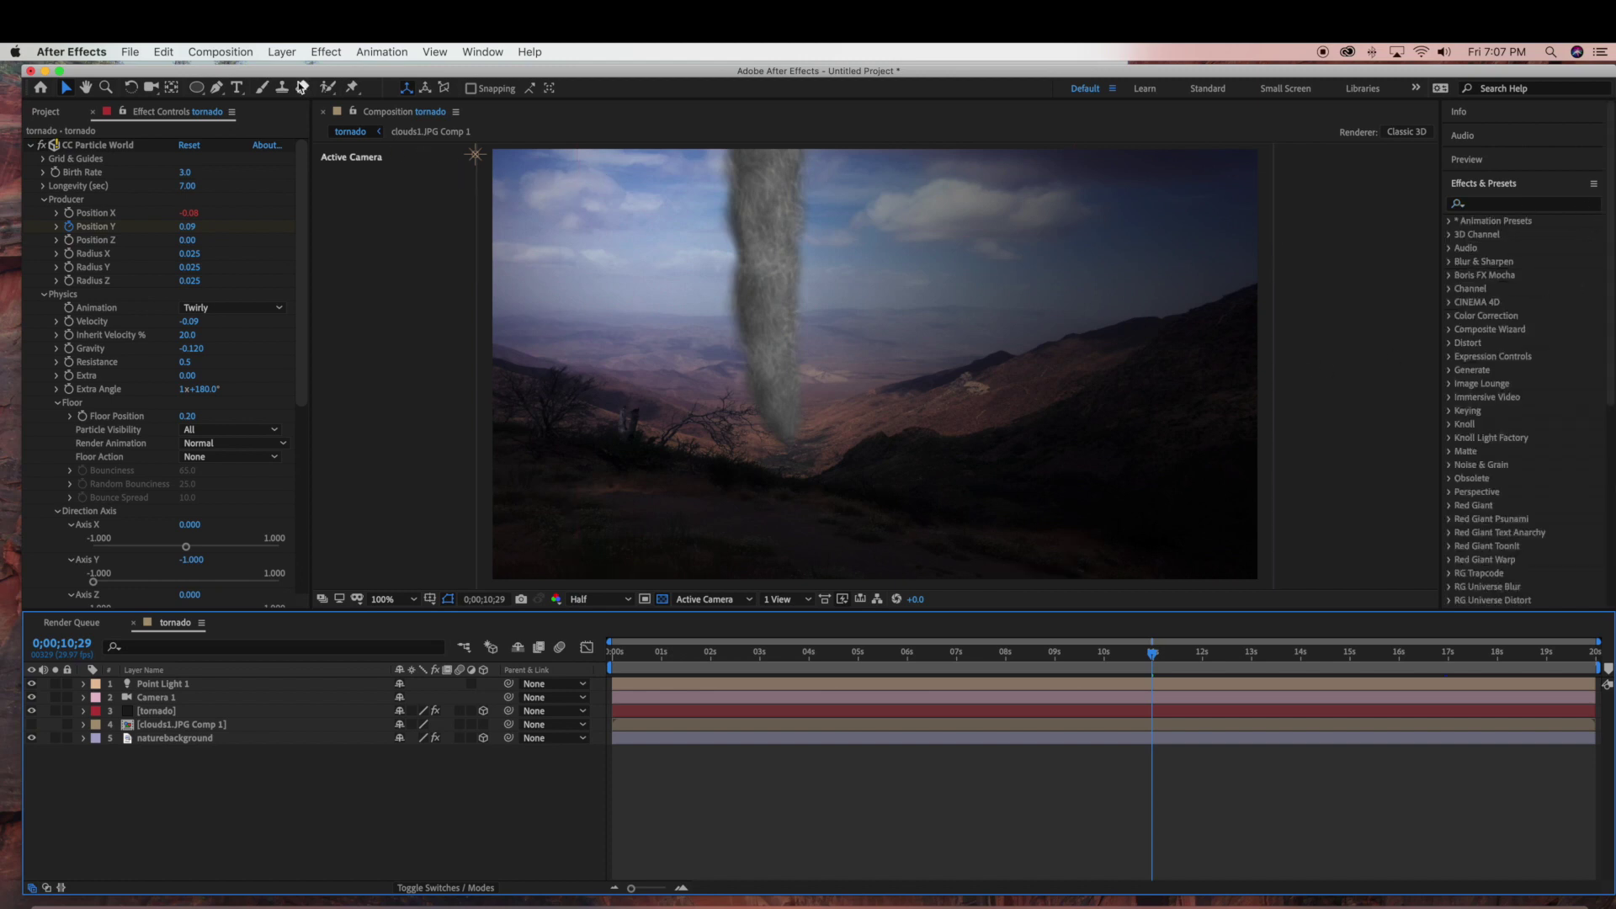
left_click(291, 55)
mouse_move(409, 81)
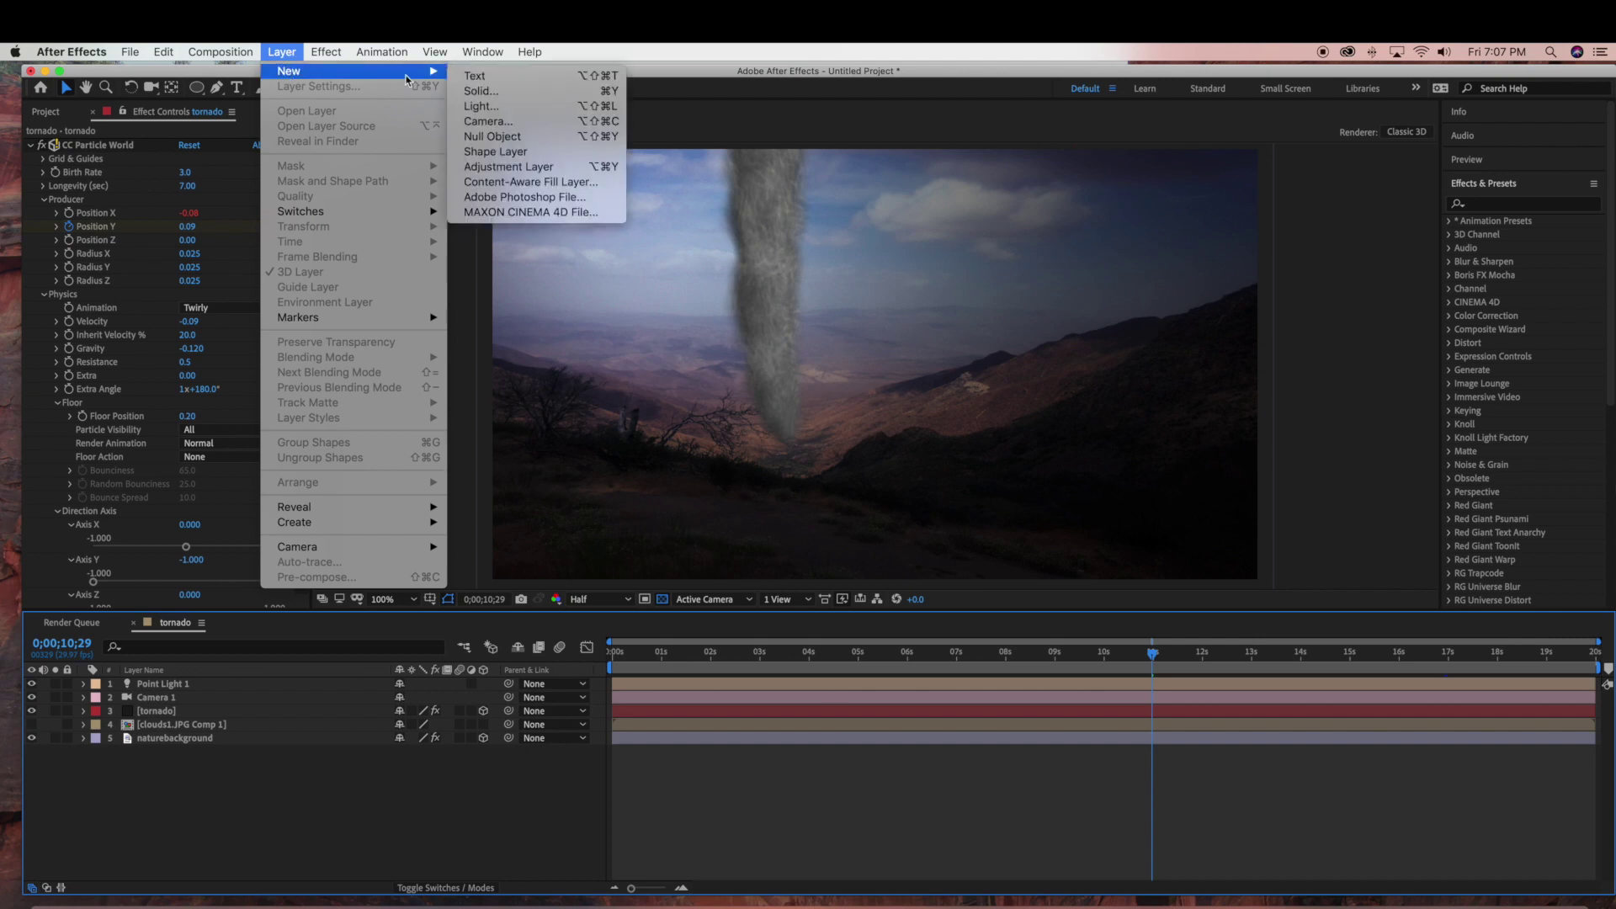
left_click(487, 93)
type("fractalnoise")
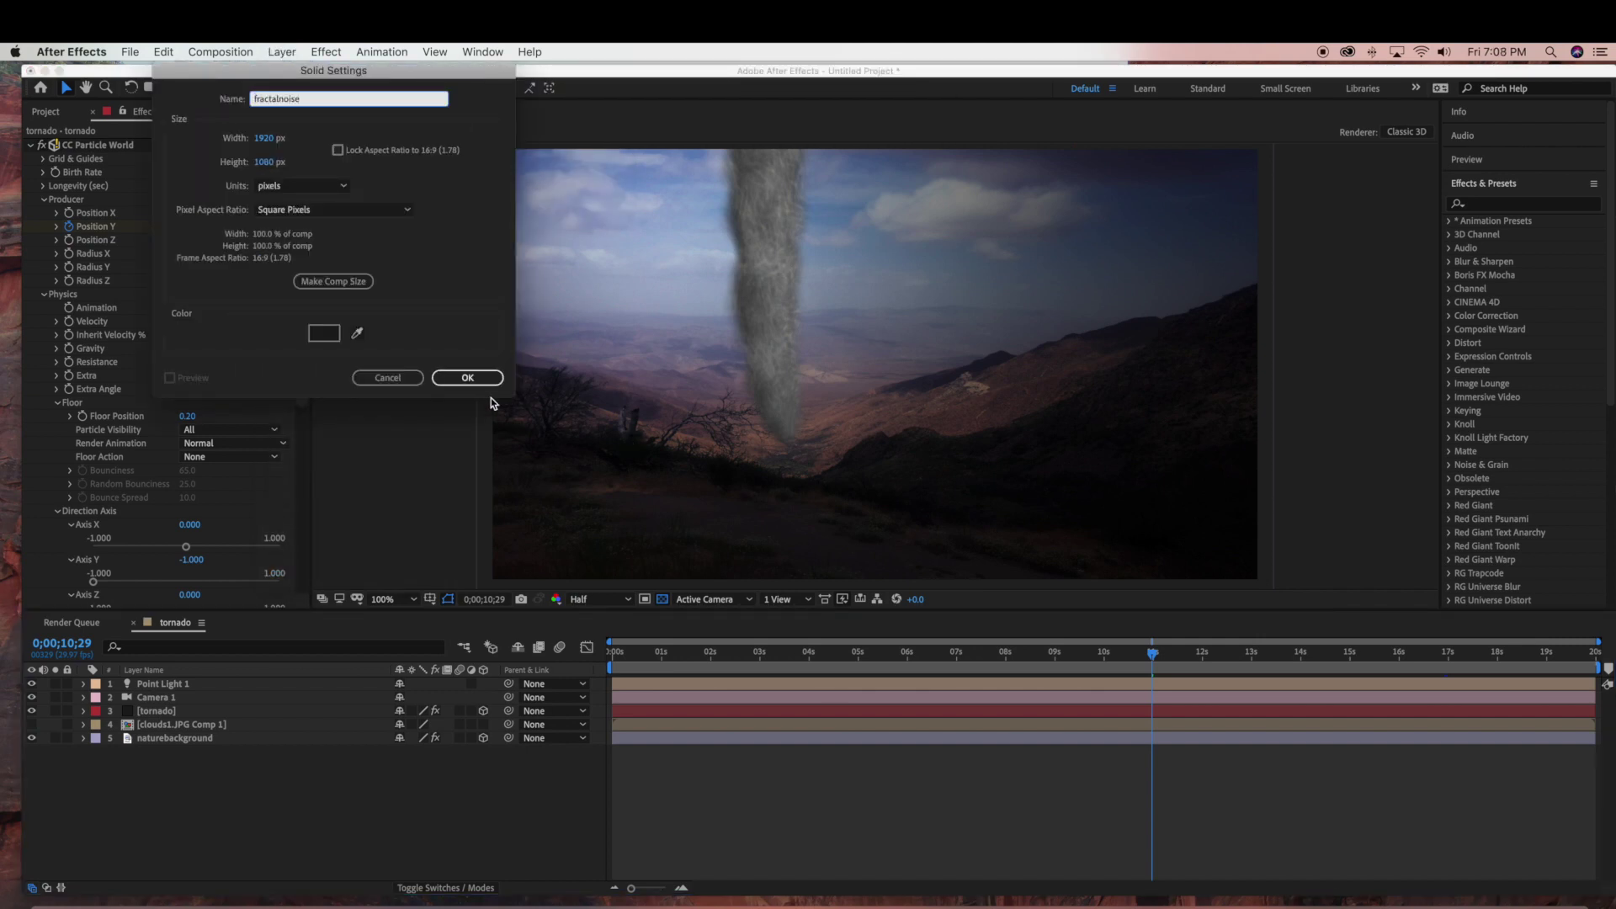
left_click(468, 377)
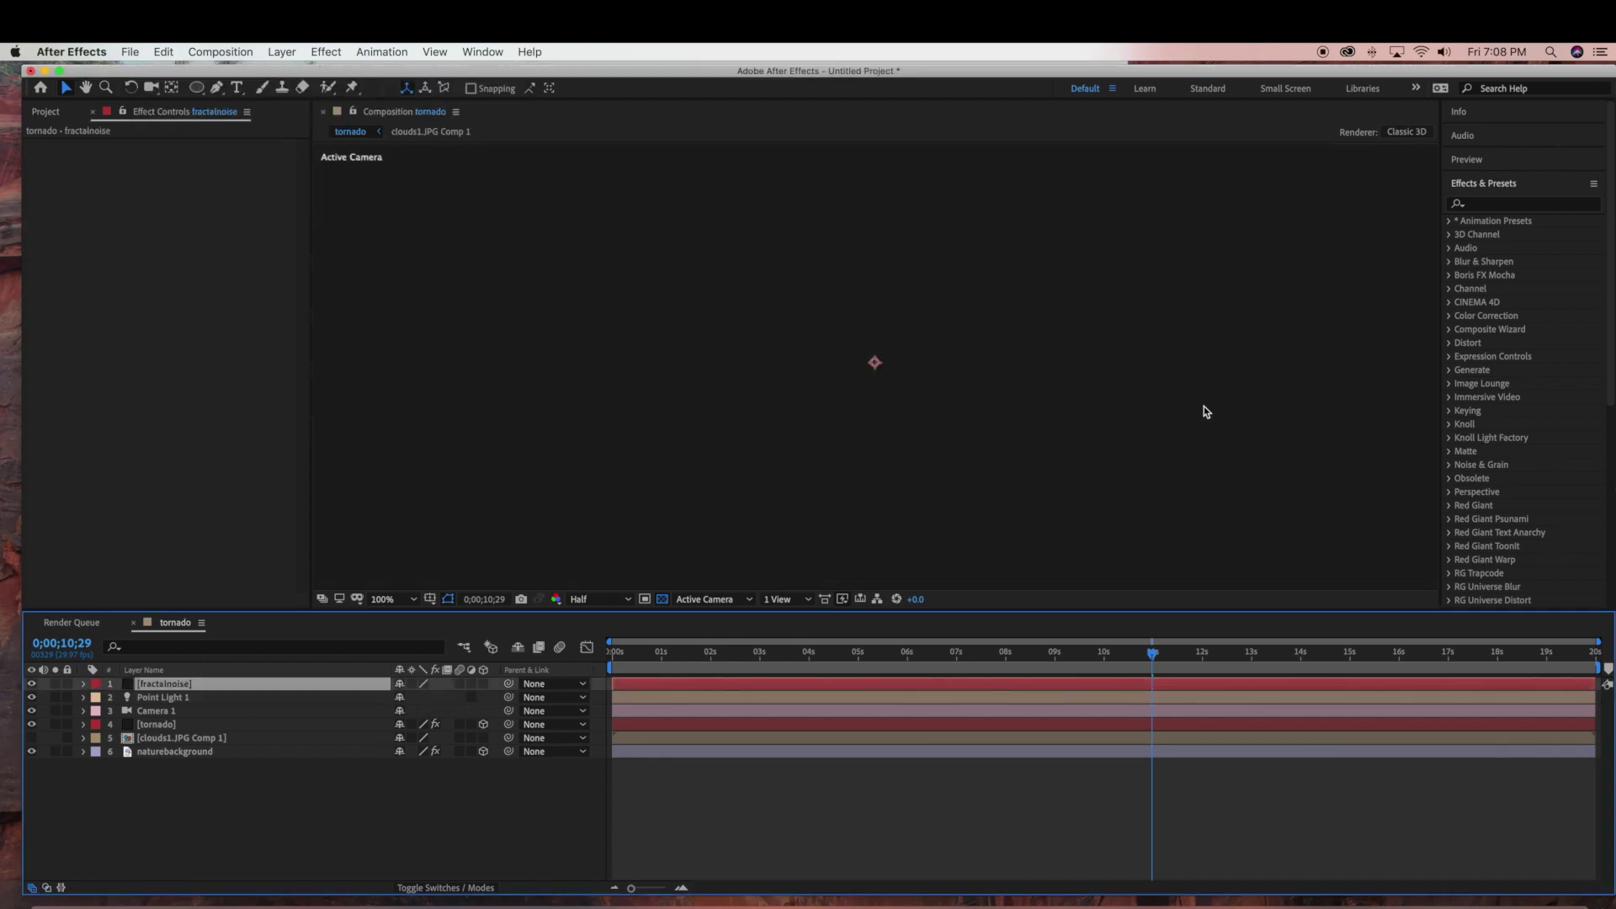
left_click_drag(286, 701, 286, 717)
Step: Find the Fractal Noise effect and apply it to the fractalnoise layer
left_click(1522, 203)
type("fra")
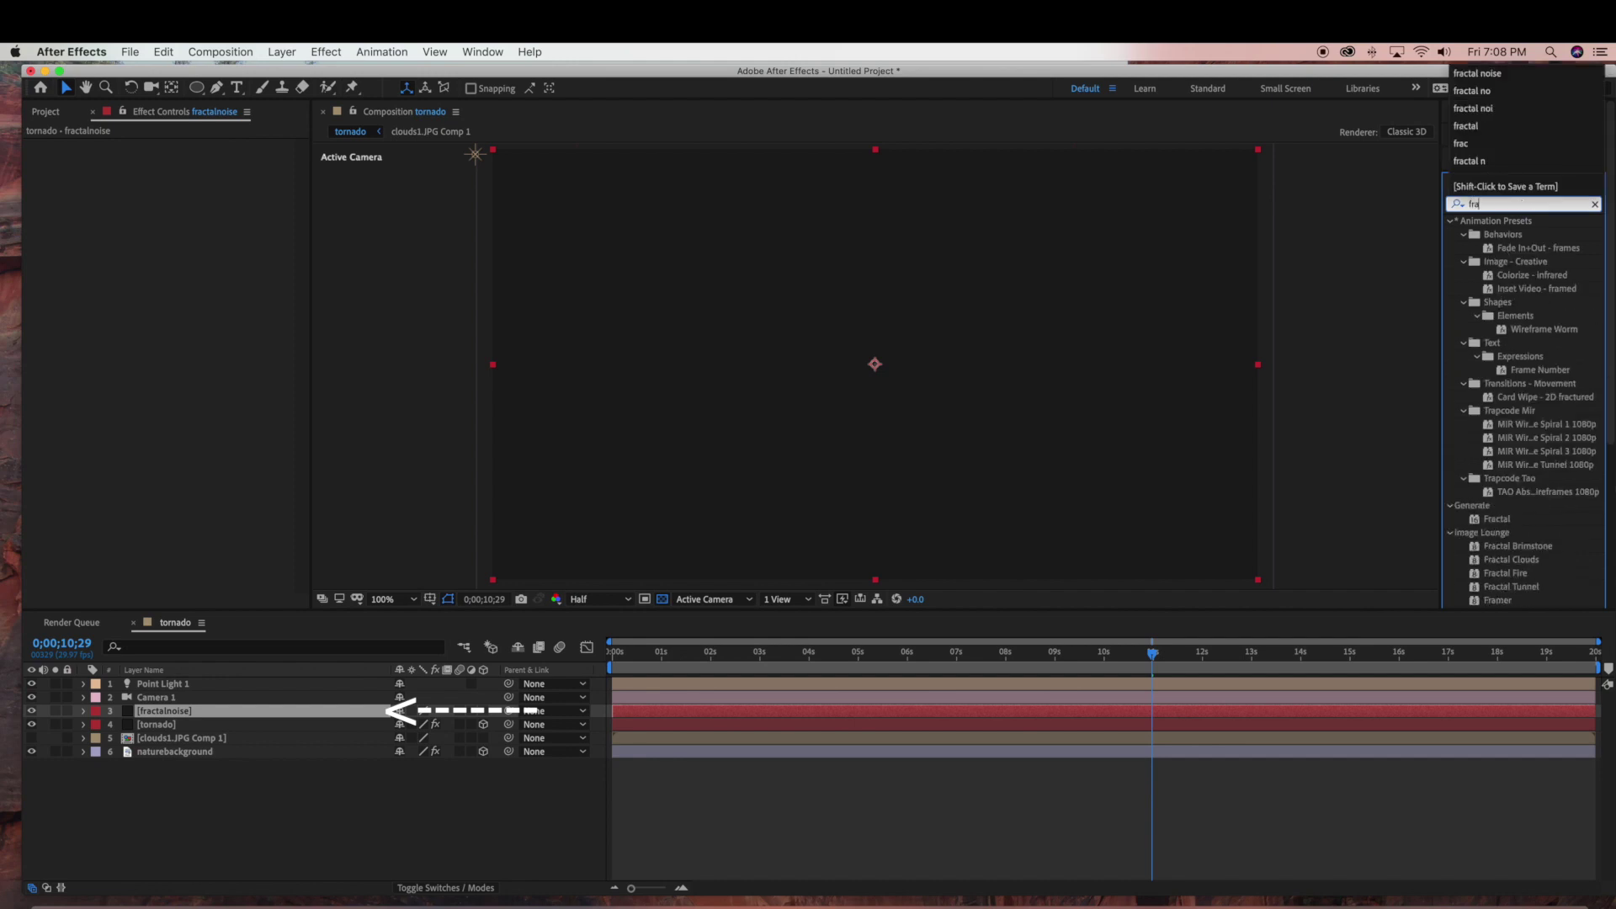
type("ctal noise")
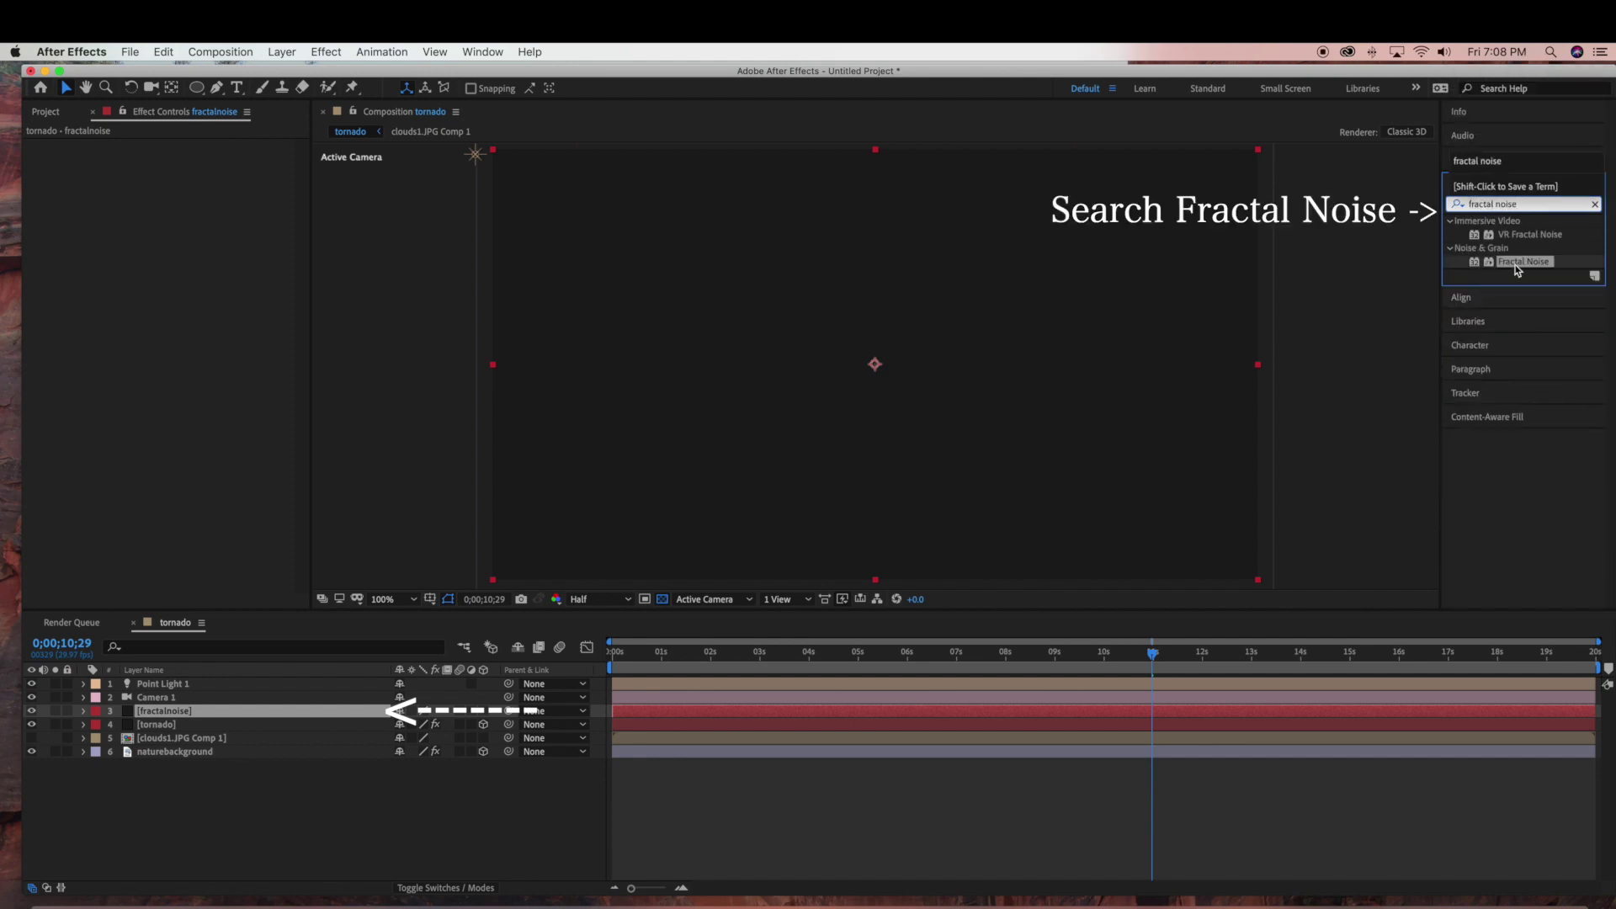
left_click_drag(1518, 262, 234, 716)
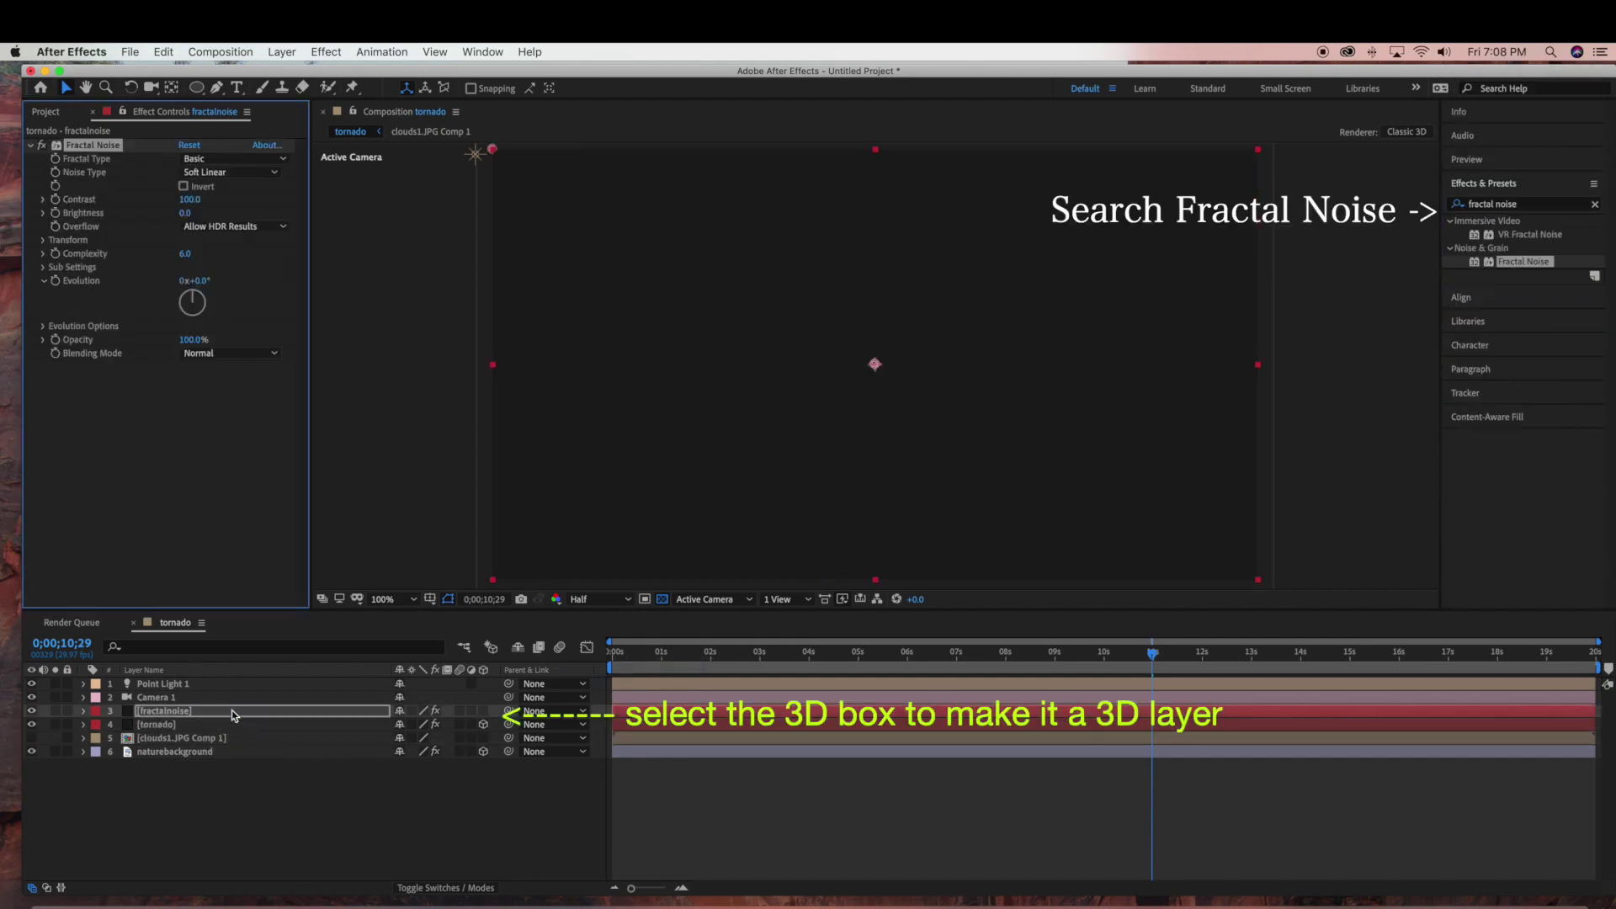
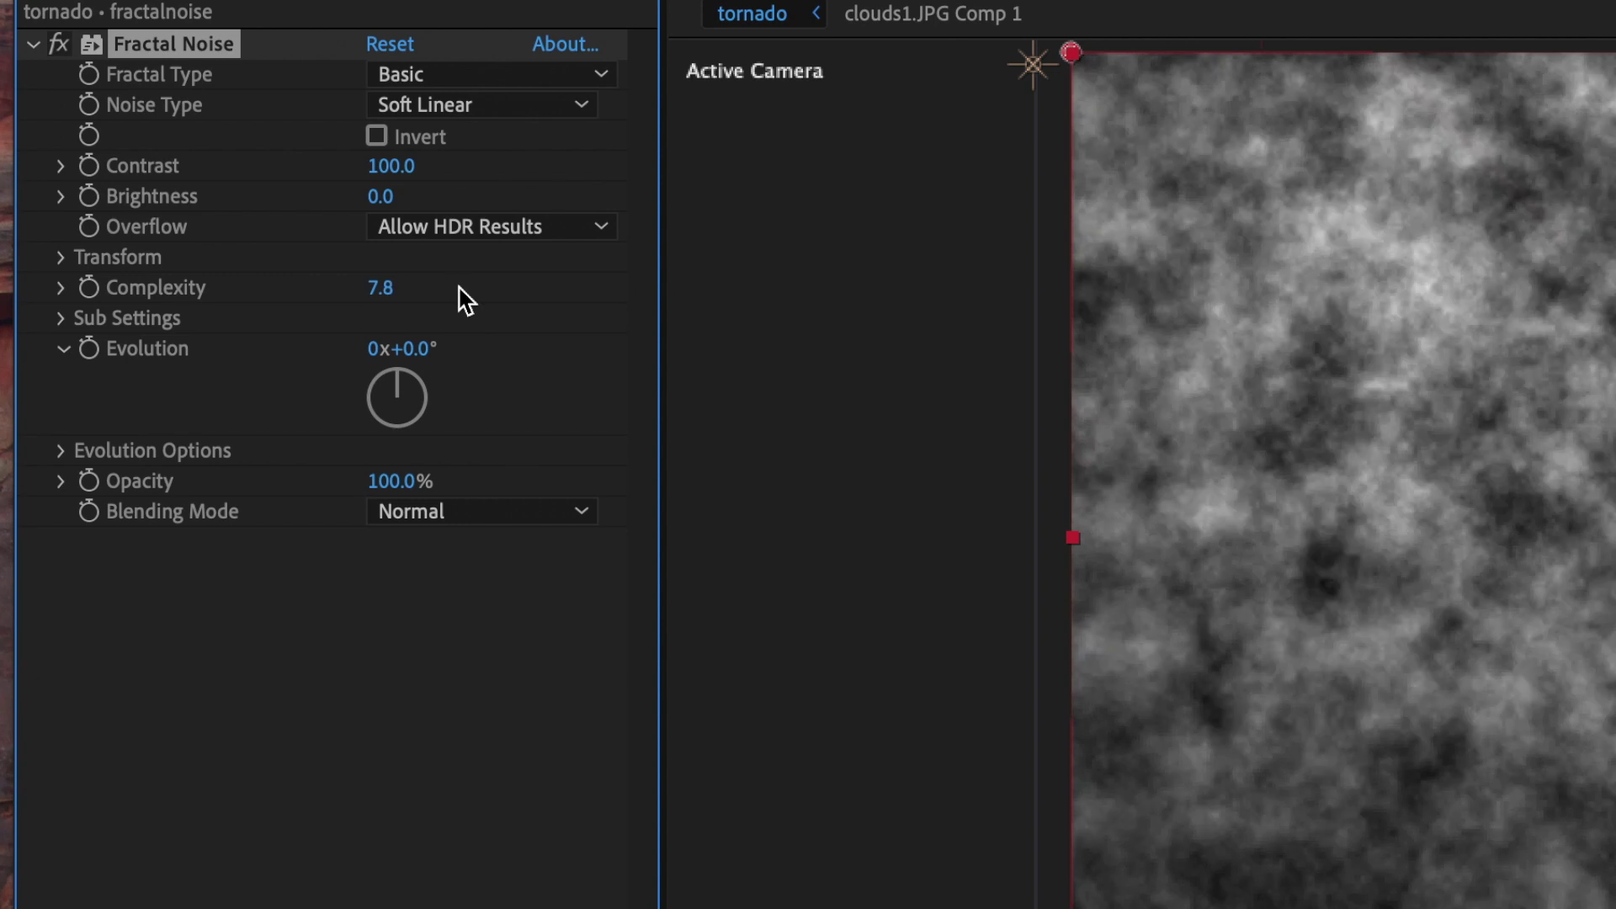
Step: Set the Fractal Noise to Dynamic Progressive with a contrast of 54 and adjust its Transform settings
left_click(581, 74)
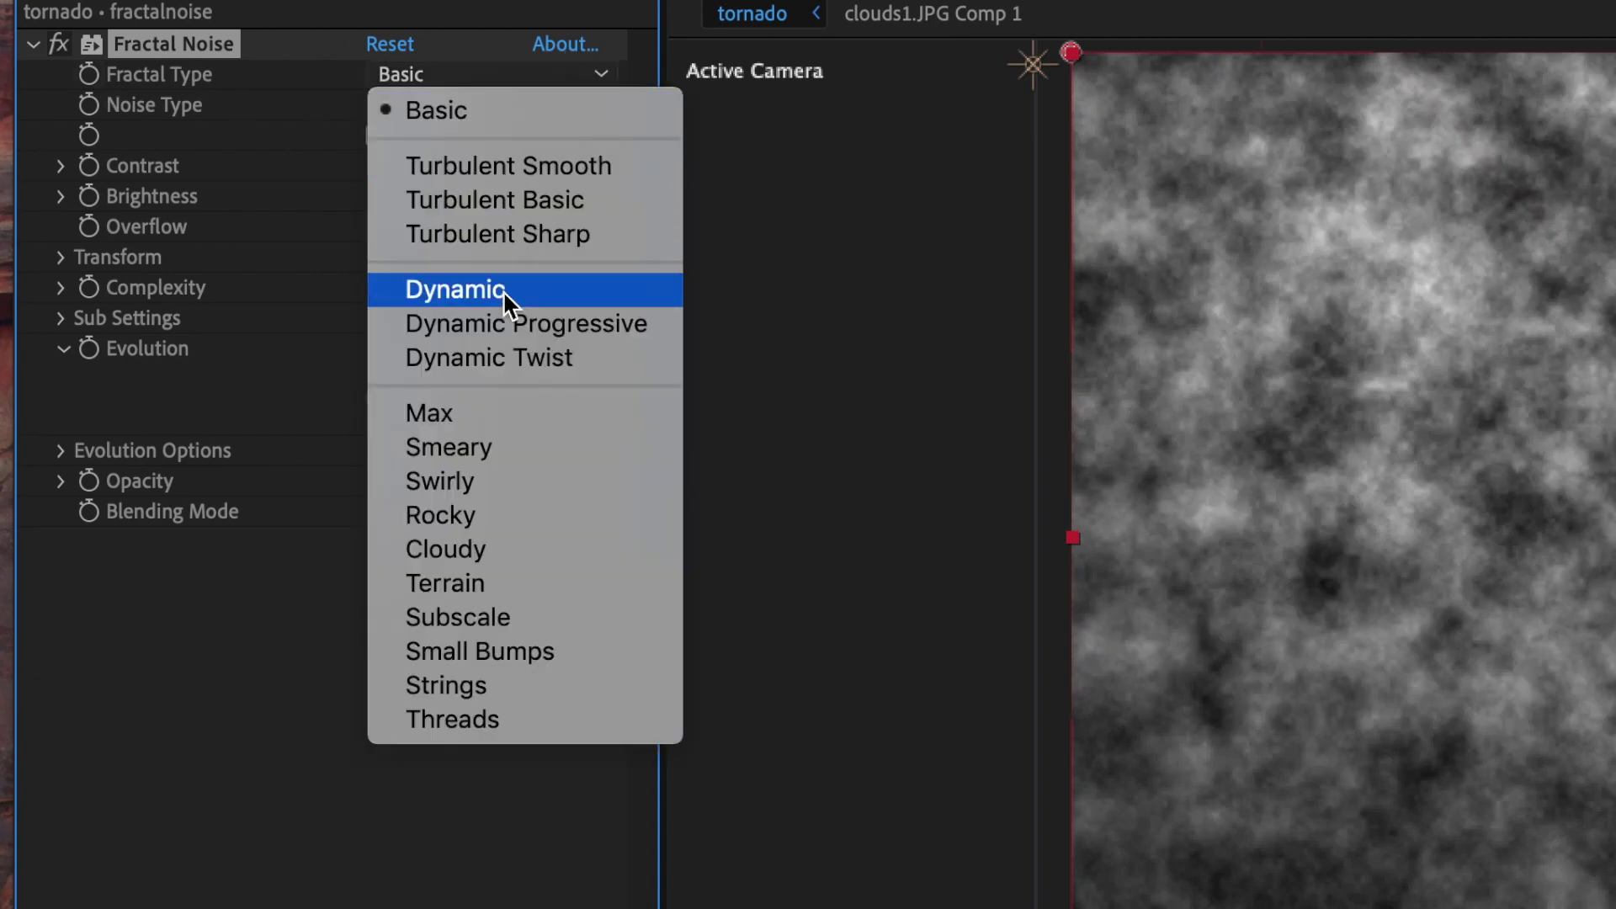
left_click(500, 323)
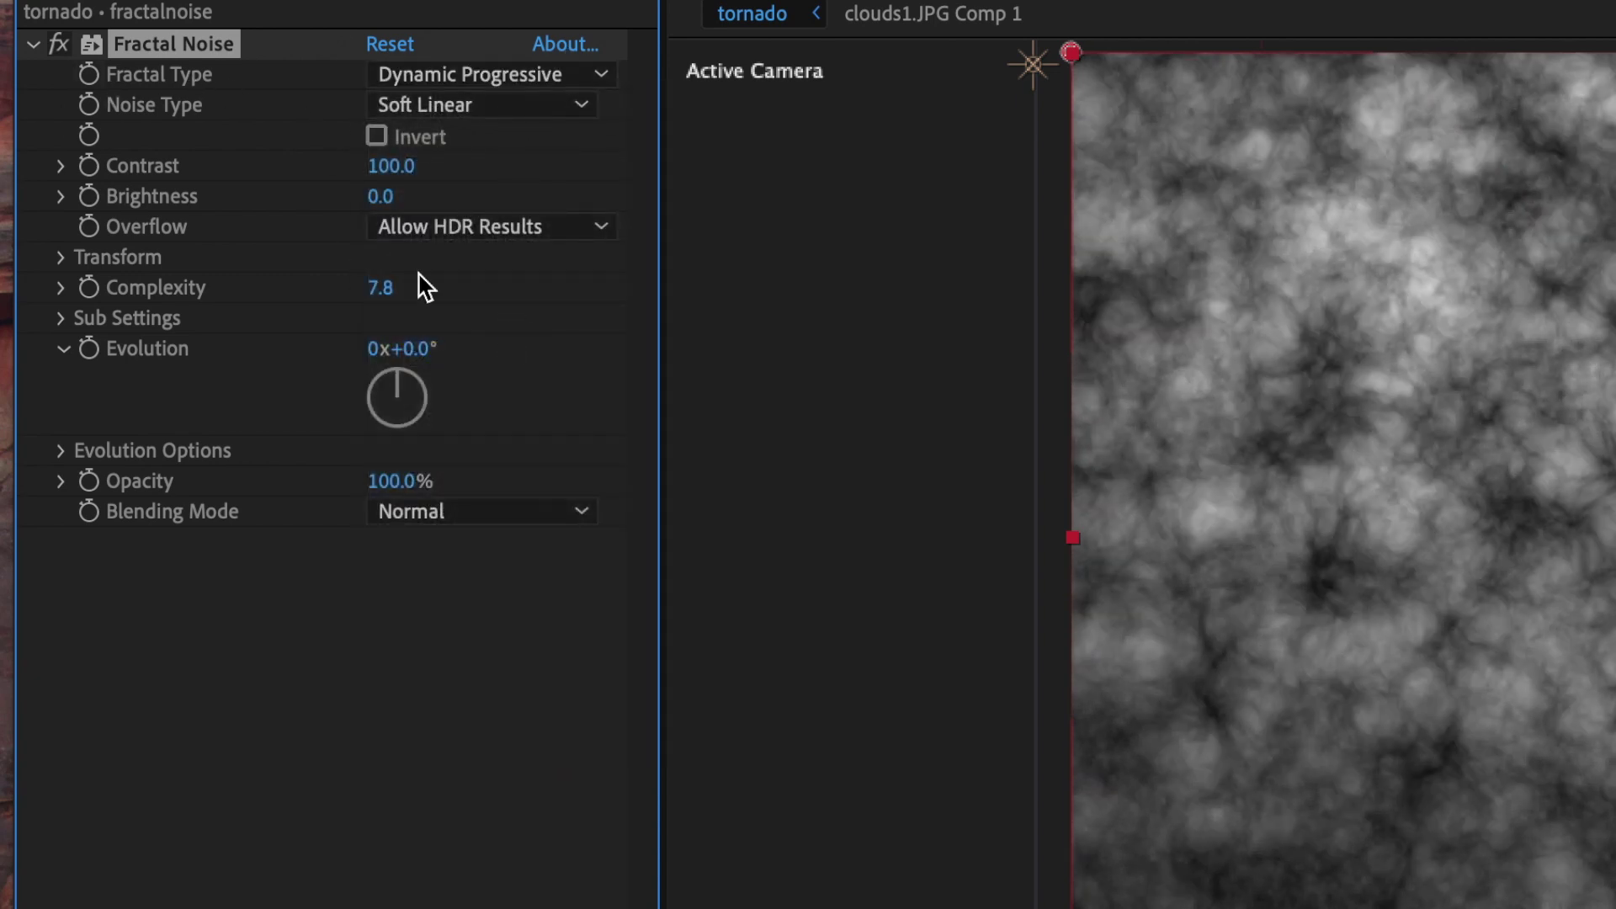
left_click_drag(404, 166, 318, 167)
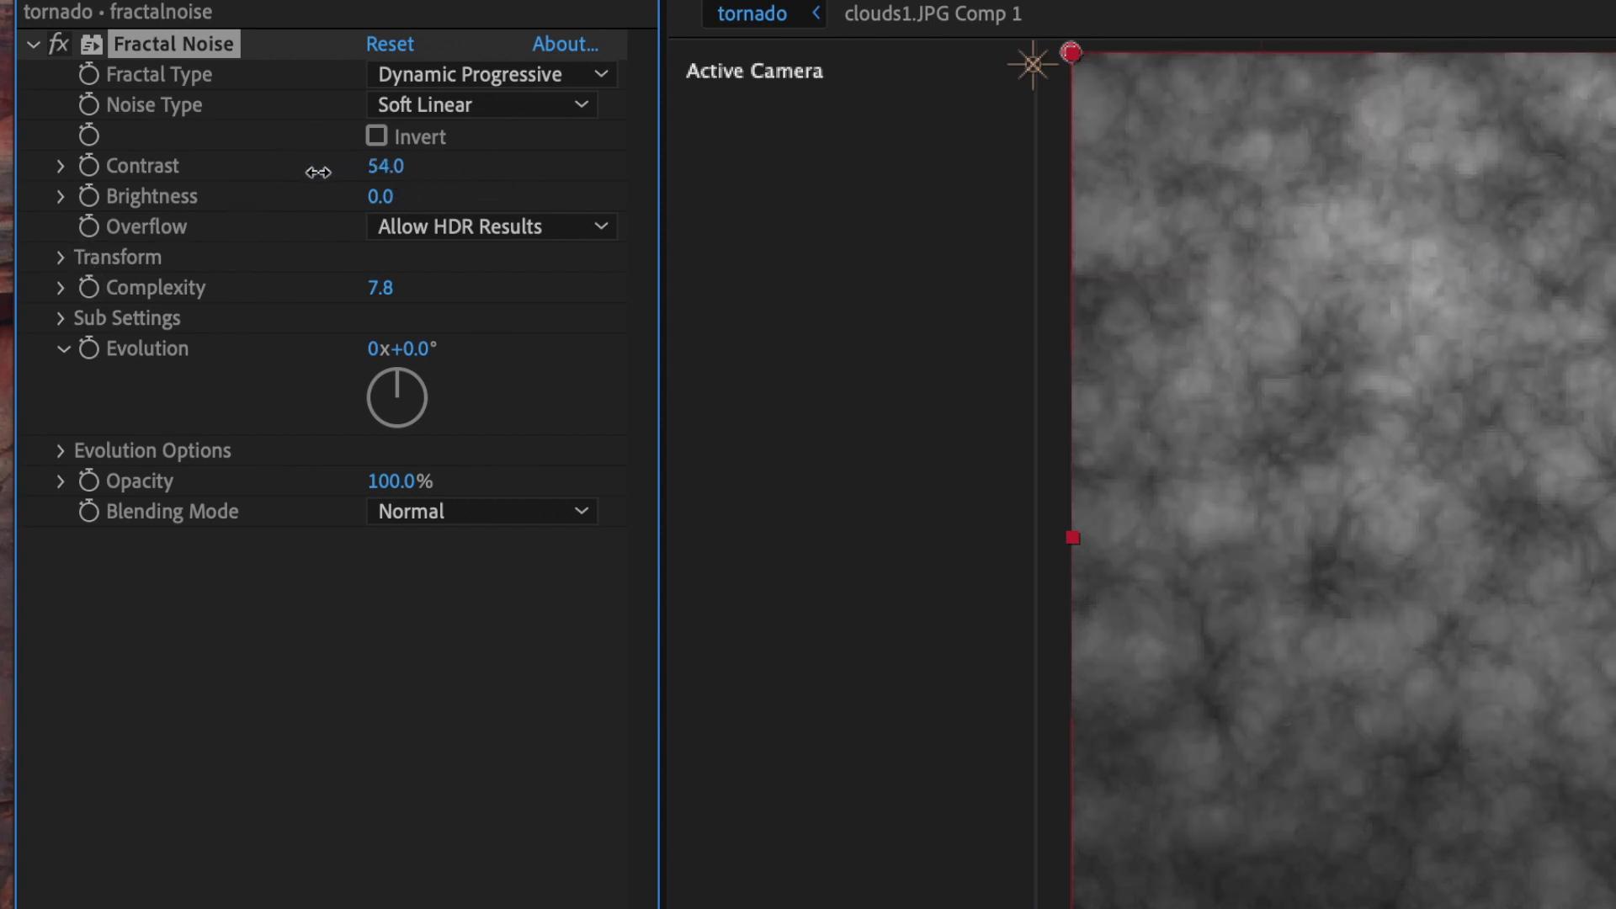
left_click(66, 258)
left_click_drag(387, 362, 477, 346)
left_click(30, 42)
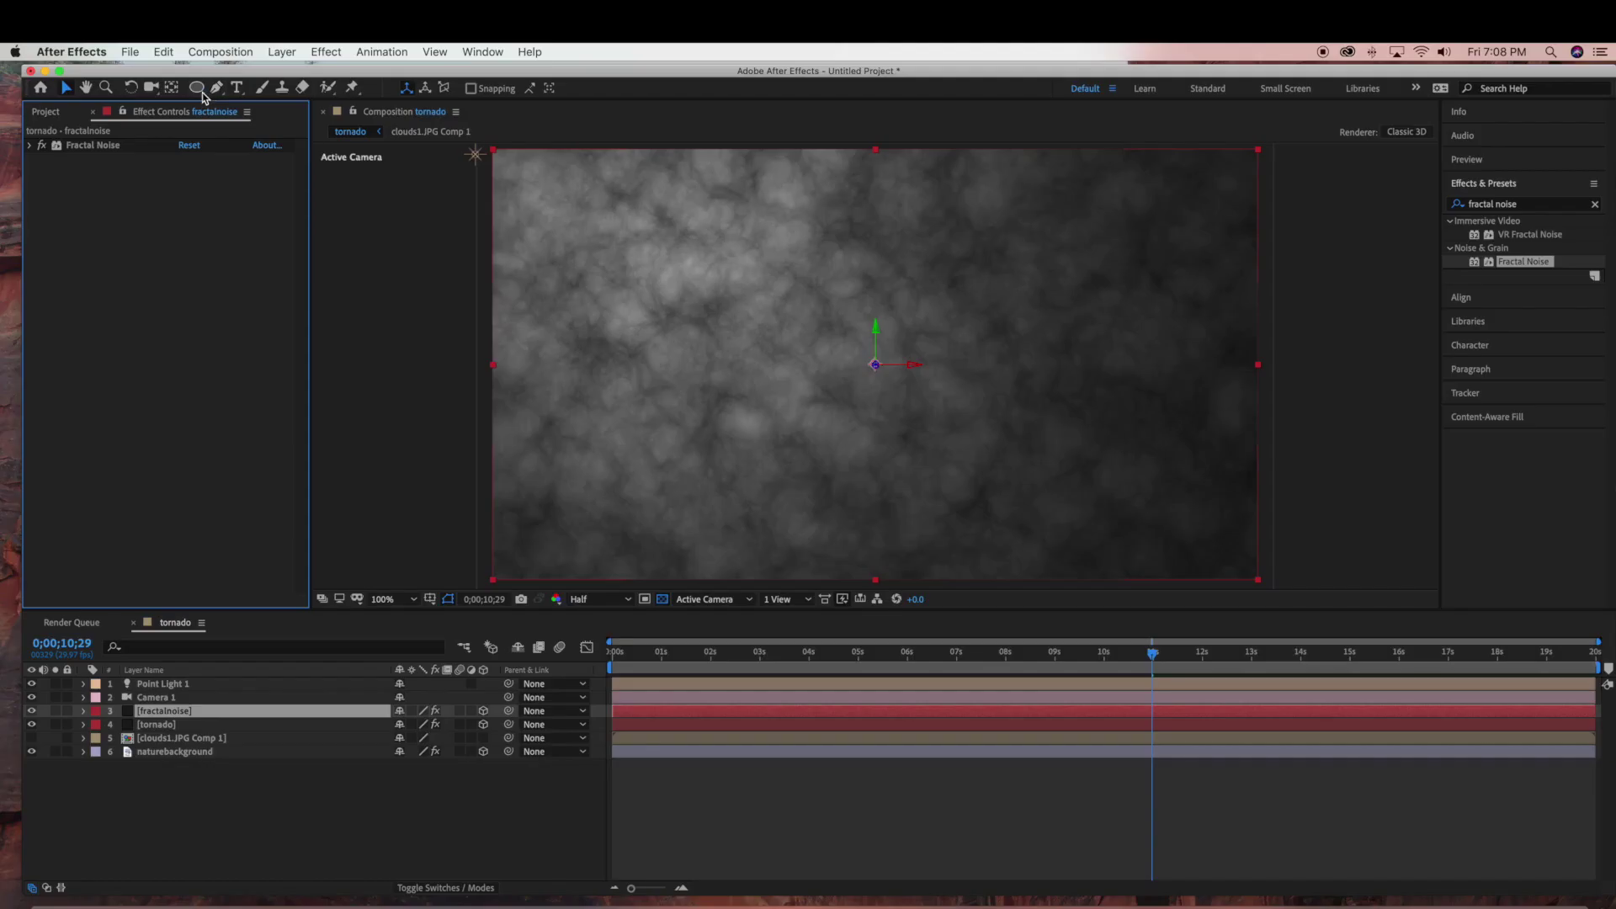
Step: Mask the fractalnoise layer with a wide, flat ellipse spanning most of the frame across the middle of the scene
left_click_drag(203, 98, 250, 121)
left_click_drag(523, 295, 1224, 360)
left_click(66, 87)
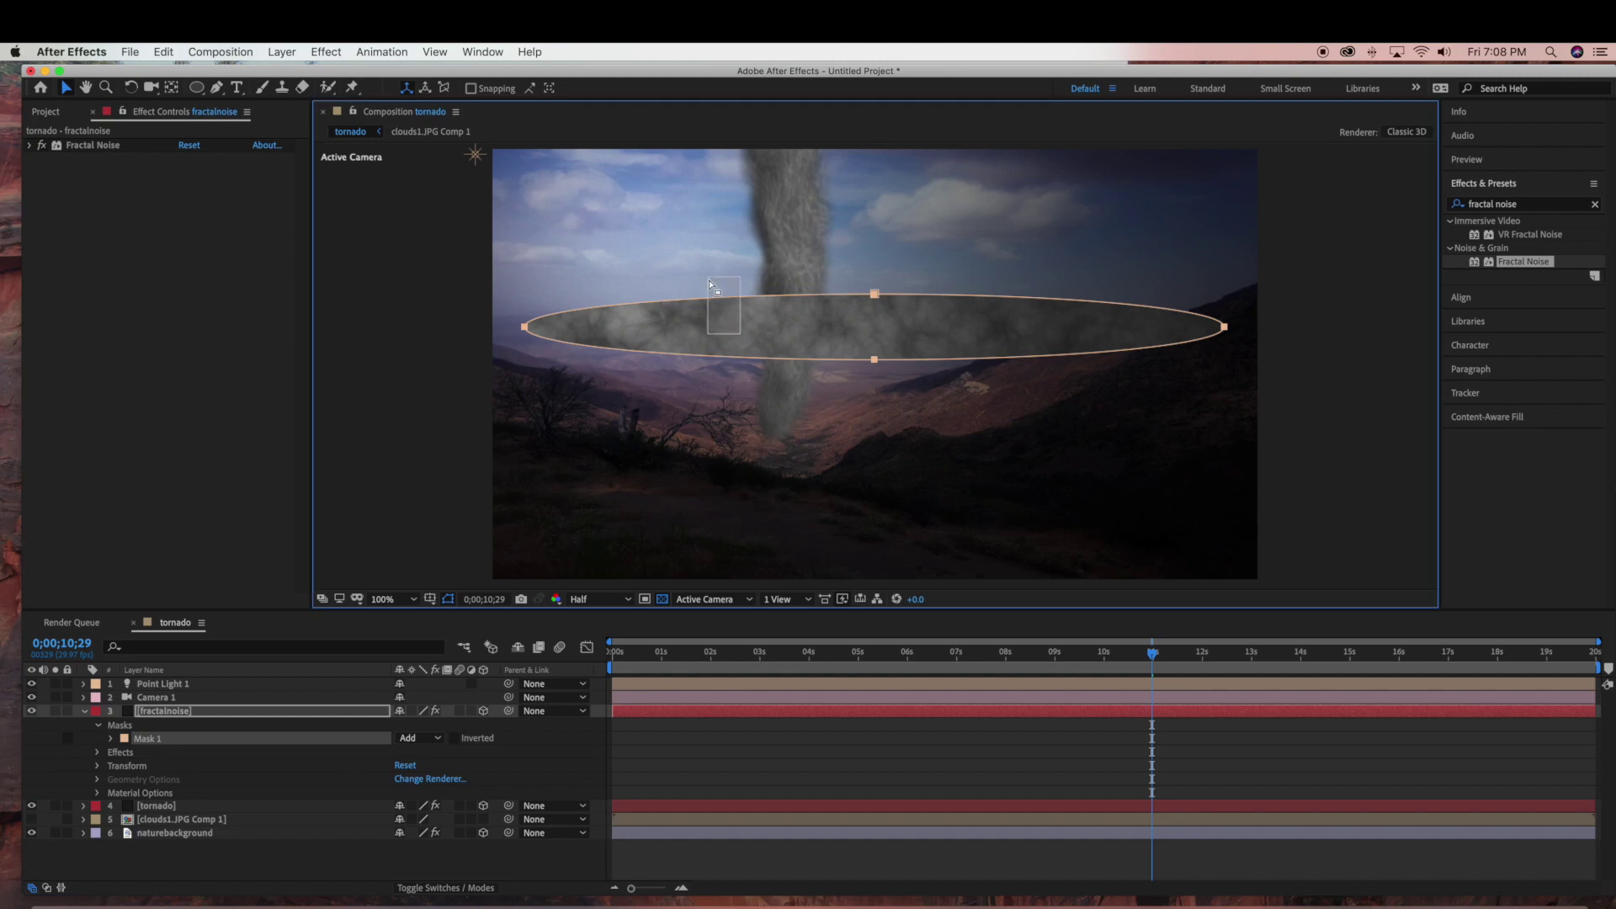
Step: Move the masked fractalnoise layer up to the top of the sky and rotate it in 3D so it tilts back
left_click(729, 295)
left_click_drag(749, 308, 726, 133)
key("w")
left_click_drag(828, 203, 863, 165)
key("v")
Step: Stretch the fractalnoise layer past the frame's sides and place it below the tornado layer in the stack
left_click_drag(1180, 180, 1274, 198)
key("comma")
left_click_drag(1074, 282, 1089, 290)
left_click(84, 711)
left_click_drag(160, 711, 173, 736)
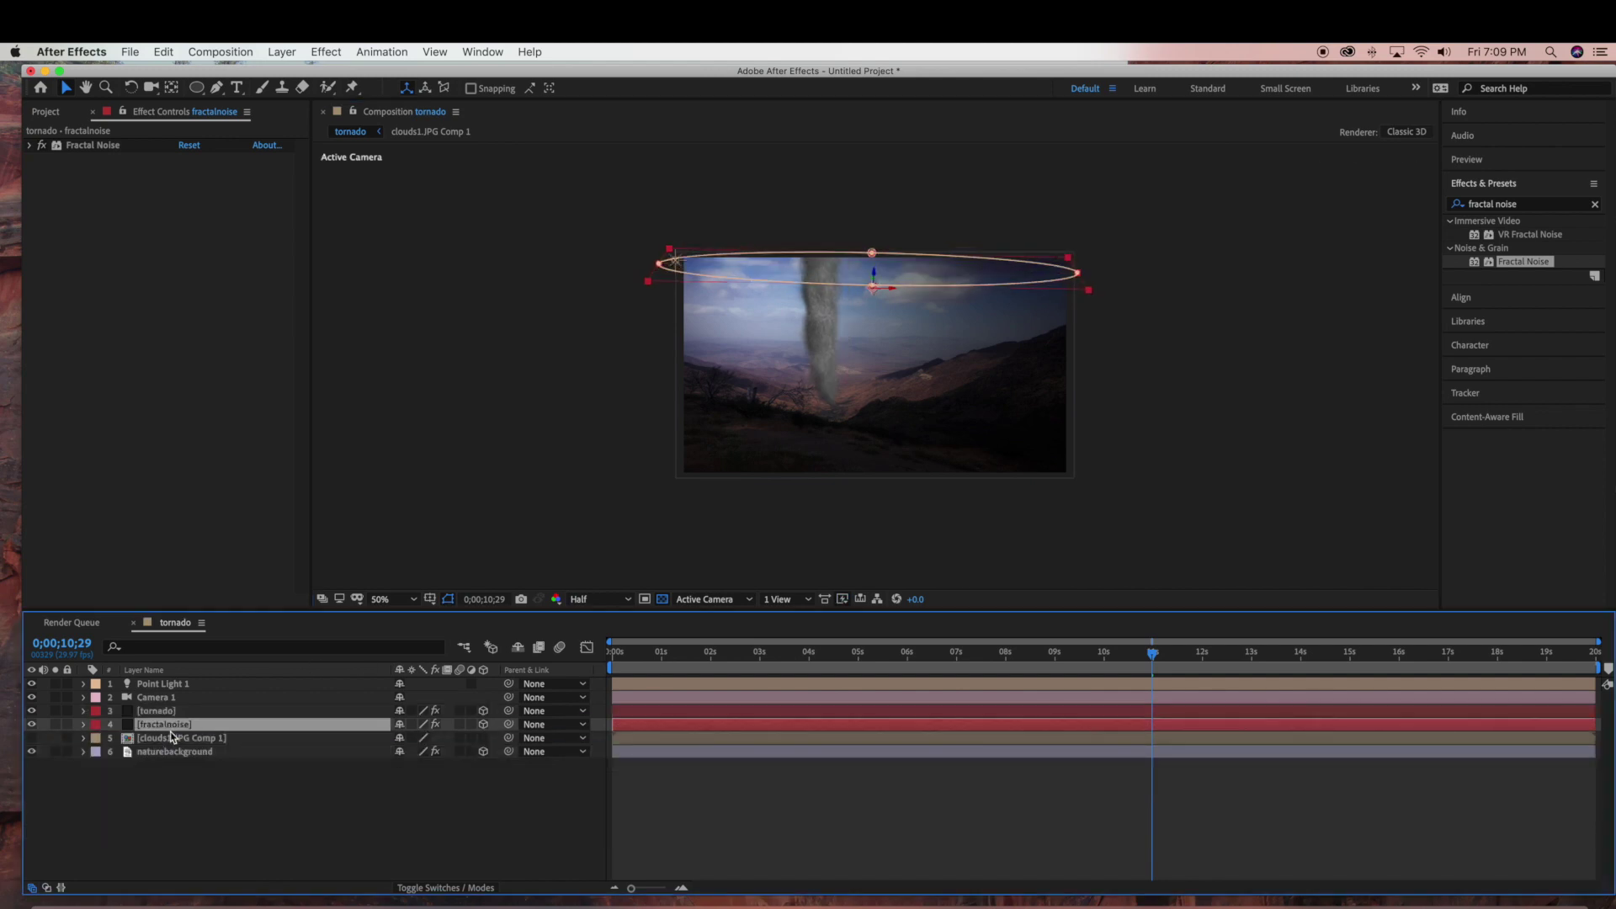
Step: Enlarge the tilted noise ellipse well beyond the frame's sides and position it over the top of the sky
left_click_drag(1082, 284, 926, 263)
left_click_drag(1170, 310, 1169, 310)
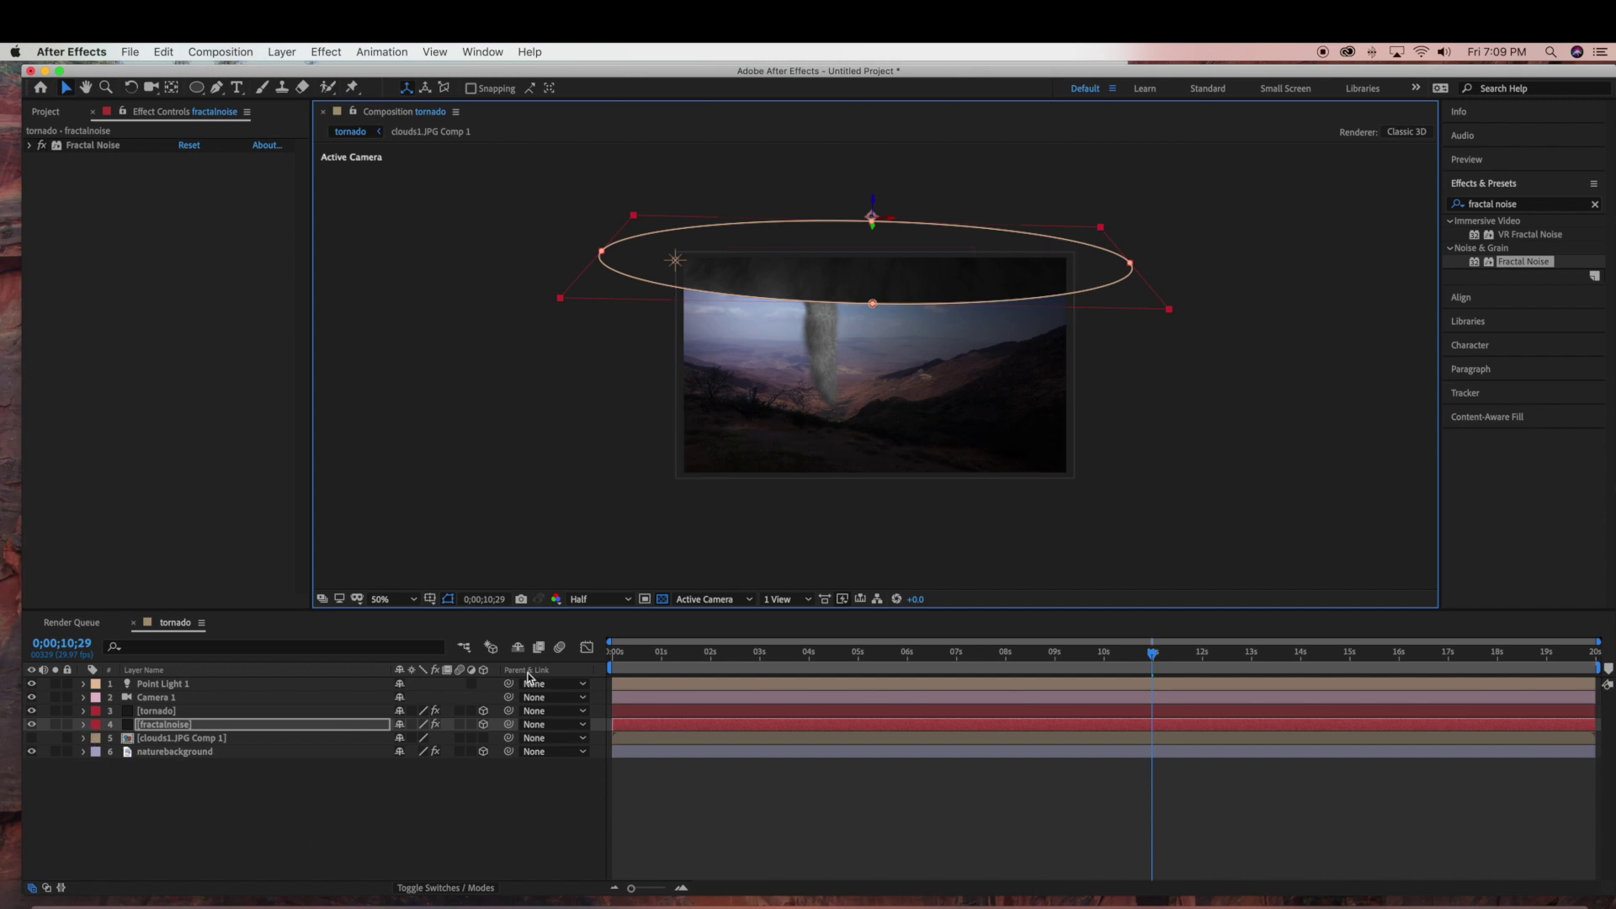
left_click_drag(1022, 274, 1022, 280)
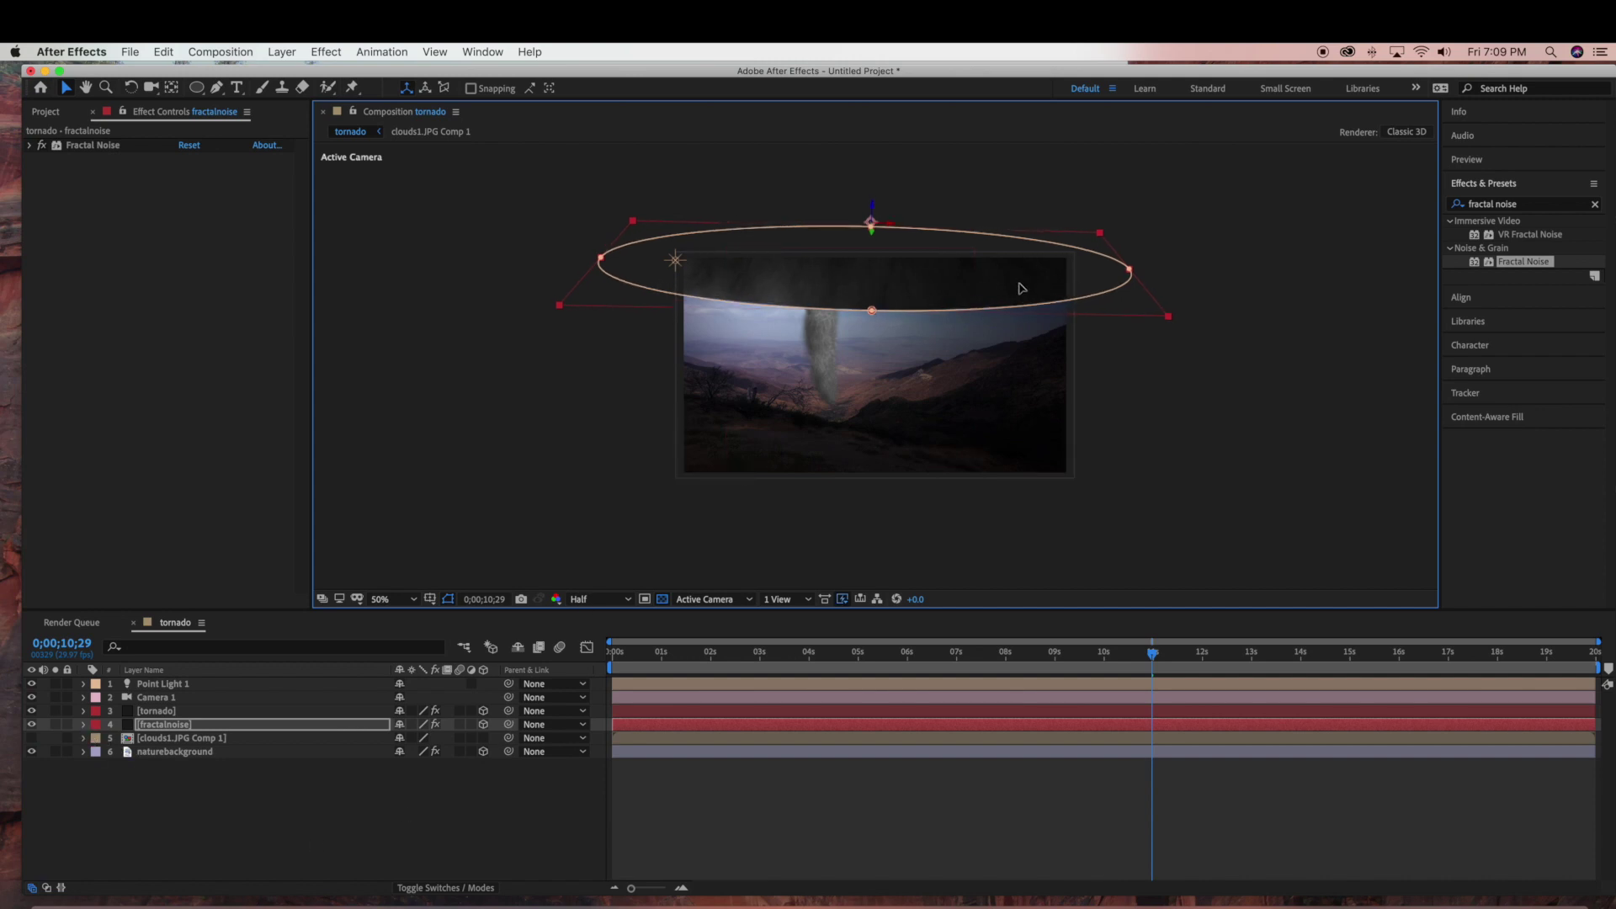
Step: Feather the fractalnoise layer's elliptical mask by 44 pixels
left_click(83, 725)
left_click(109, 753)
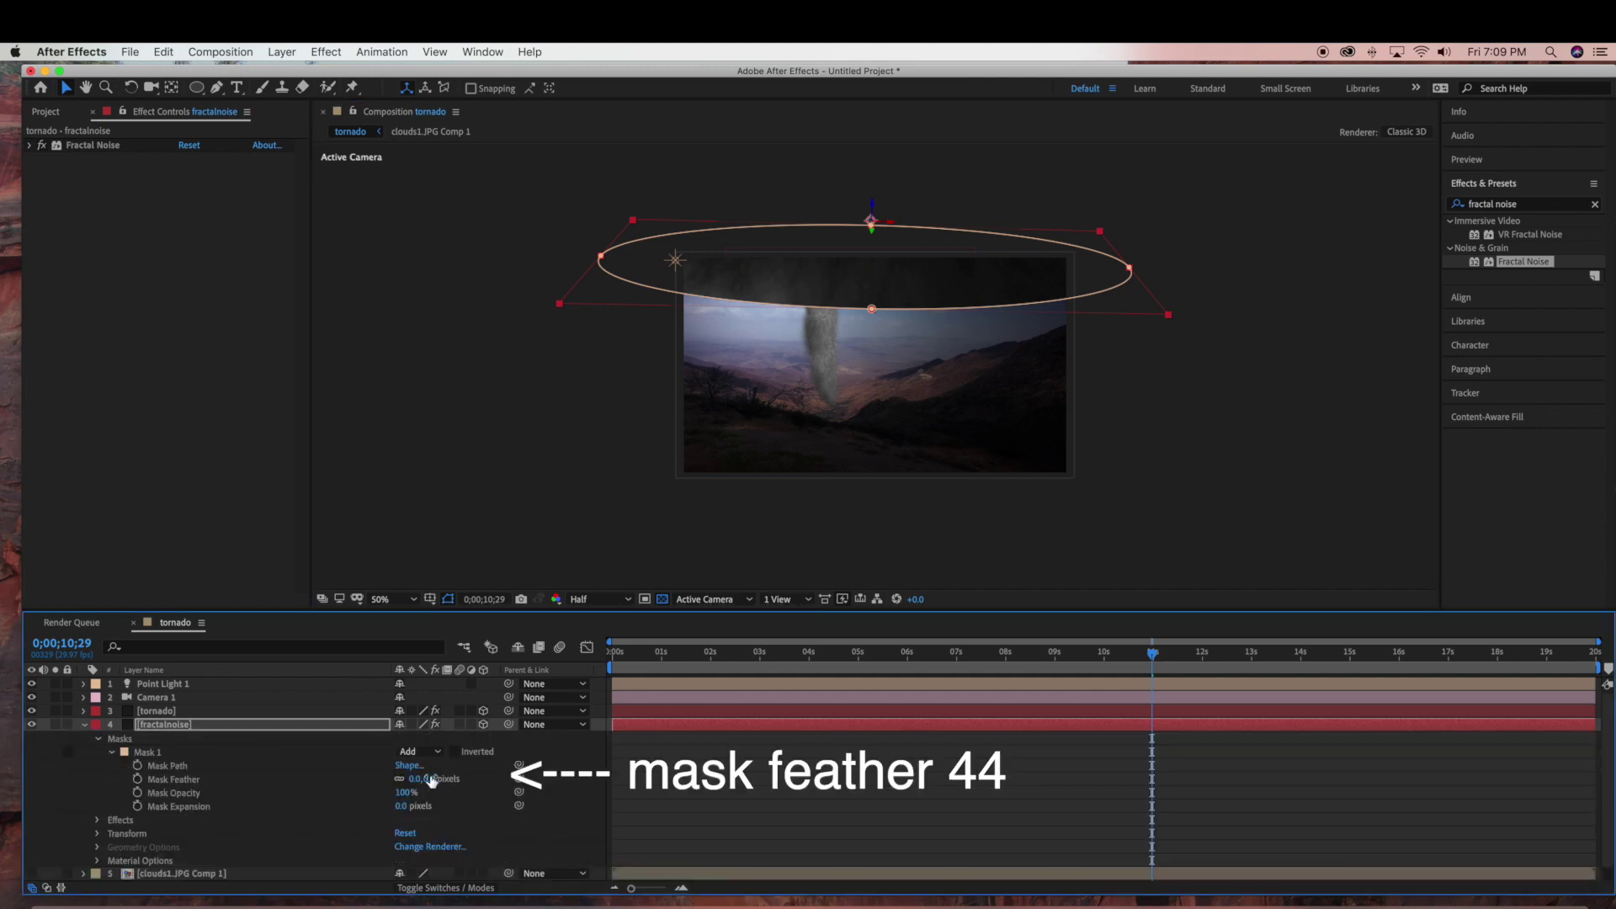
left_click_drag(413, 782, 465, 779)
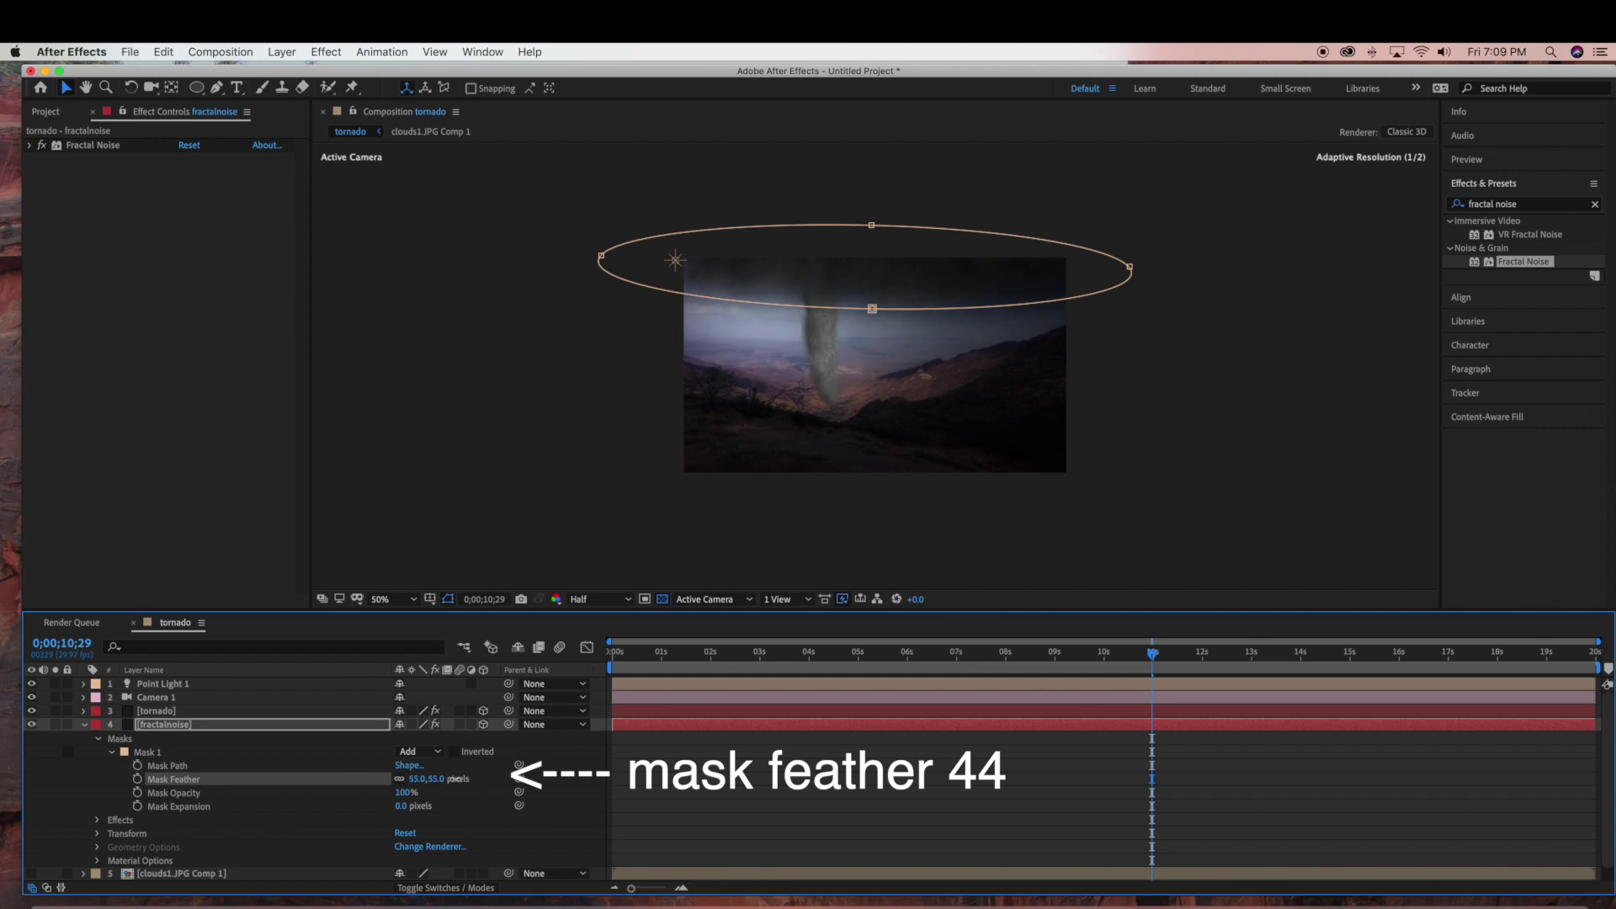
left_click_drag(446, 779, 405, 767)
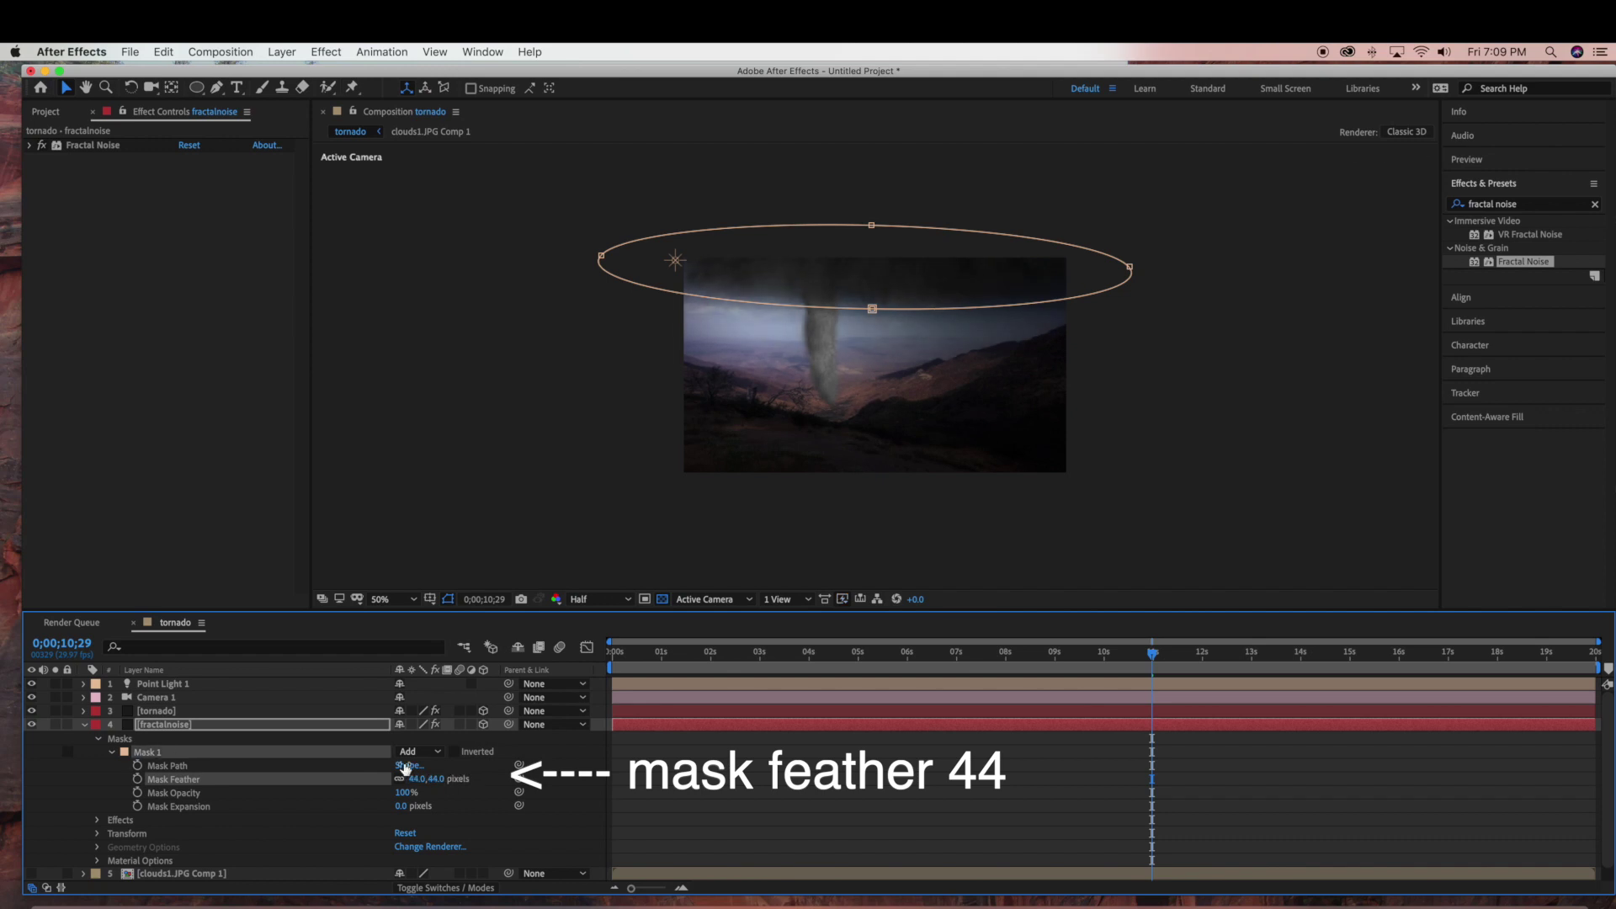
left_click(85, 726)
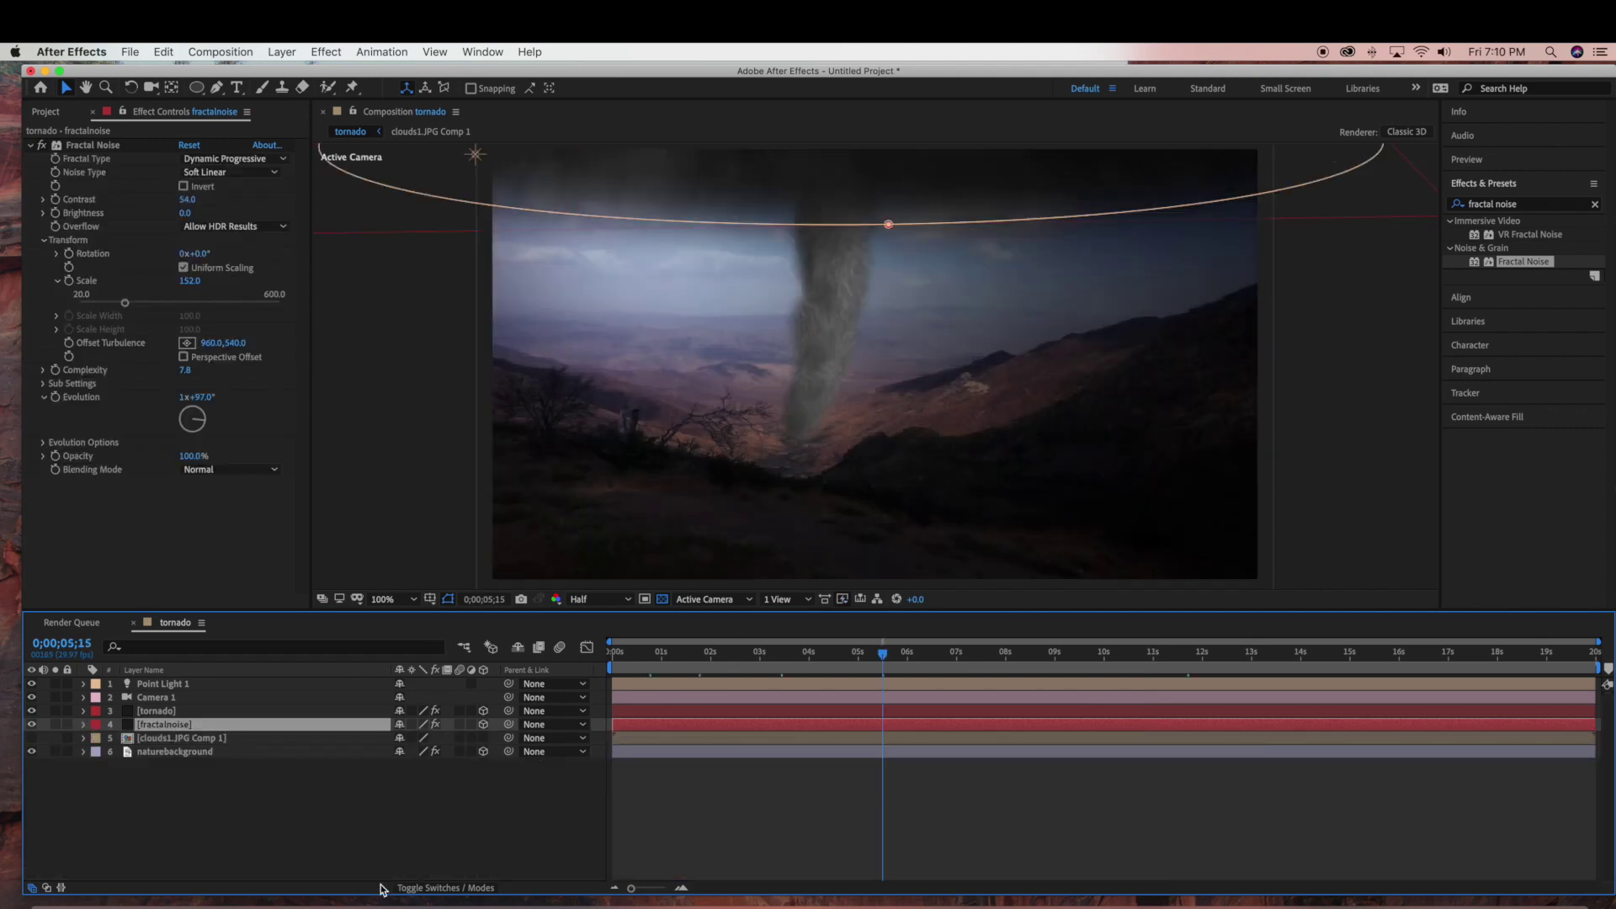
left_click(394, 877)
key("slash")
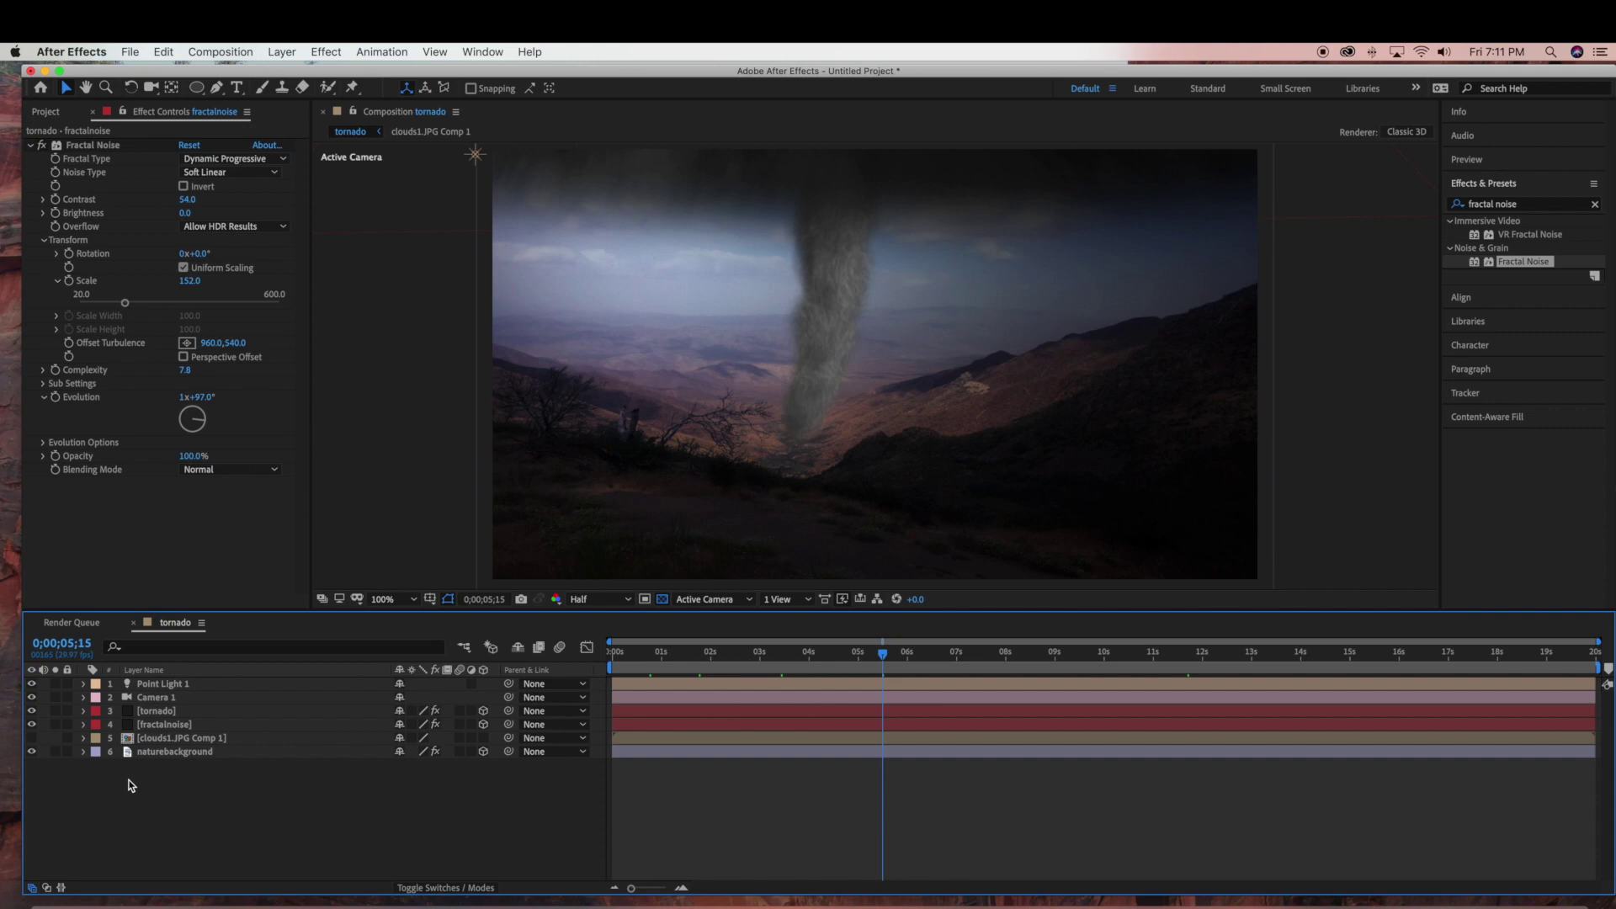
Step: Keyframe the fractalnoise layer's Evolution from the composition's start to 7x+240° at 0;00;19;29
left_click(207, 727)
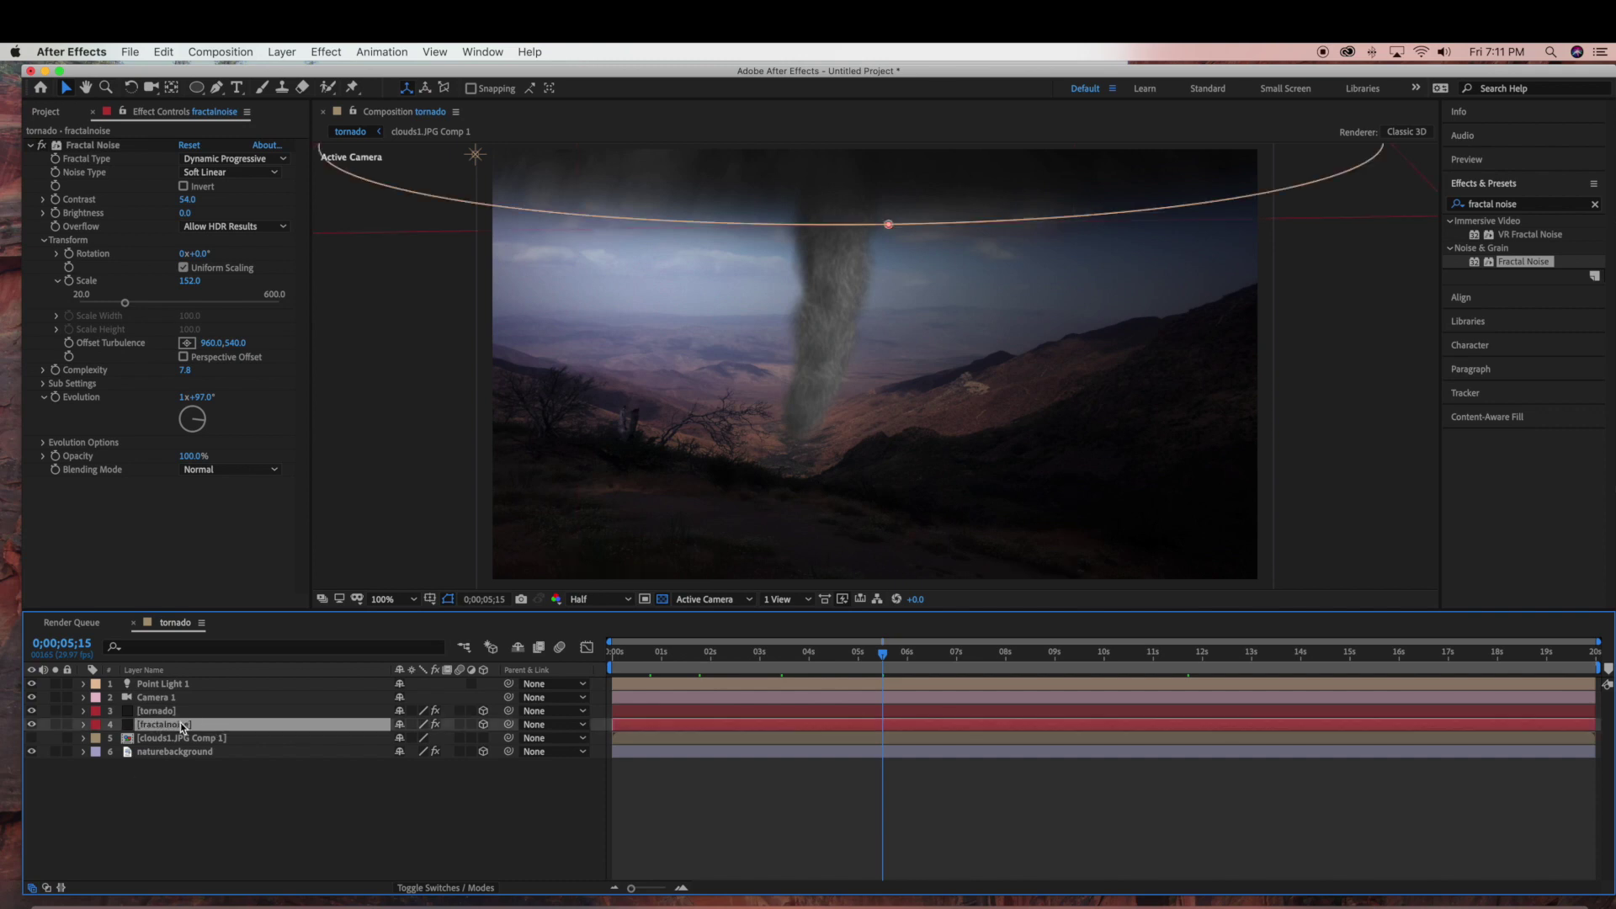
left_click_drag(886, 660, 519, 692)
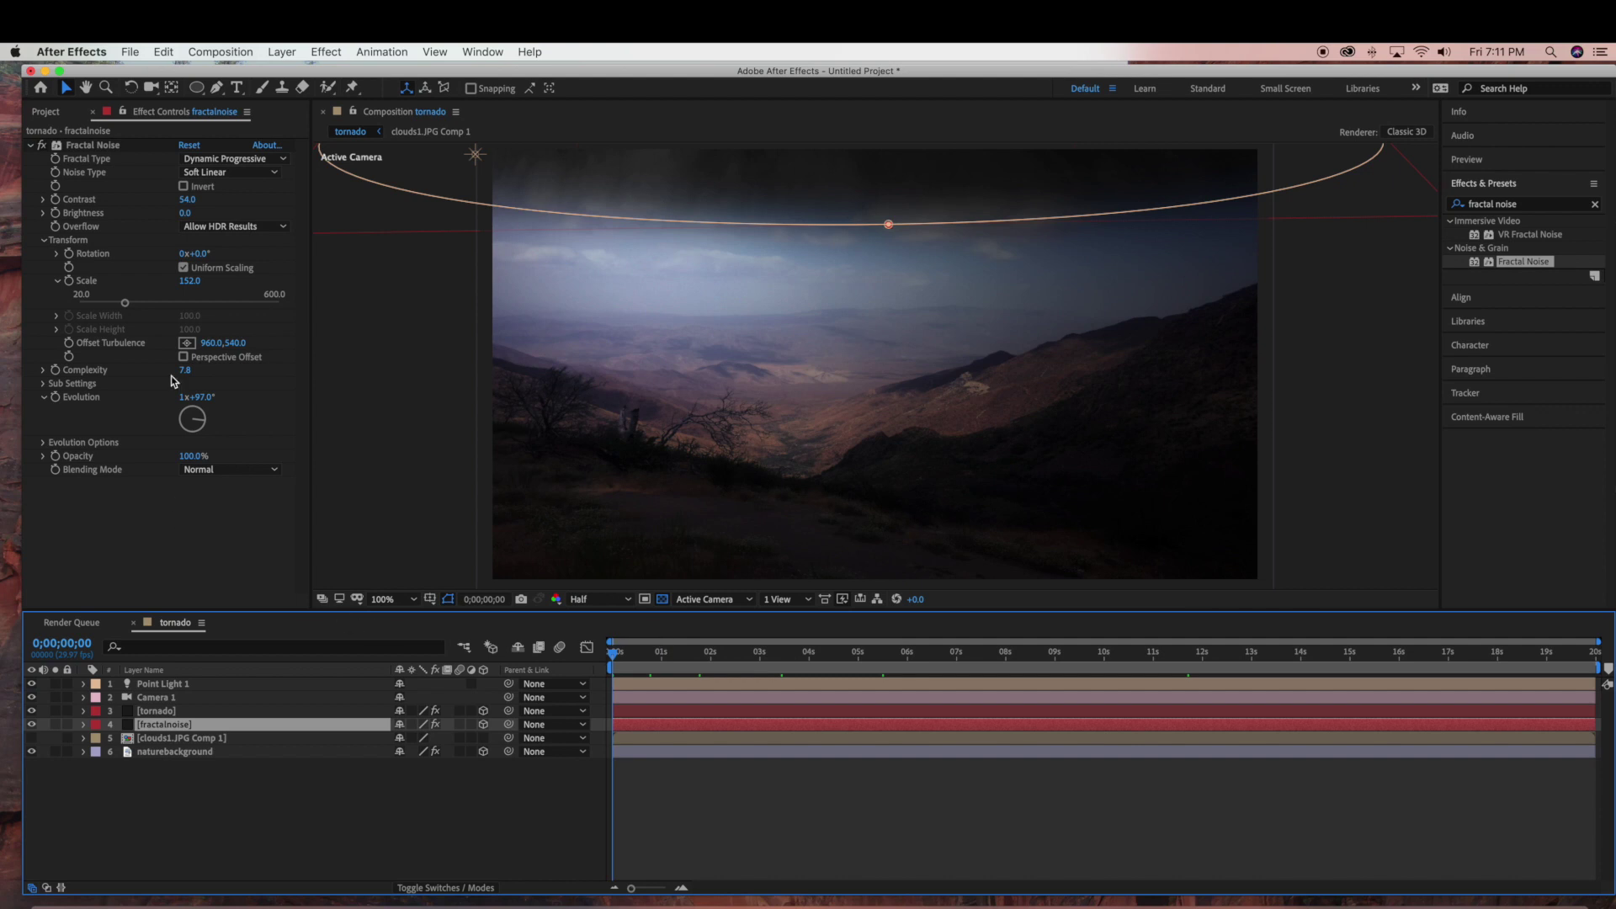
left_click(59, 402)
left_click_drag(625, 659, 1595, 655)
mouse_move(183, 428)
left_mouse_down()
mouse_move(188, 408)
mouse_move(192, 441)
mouse_move(221, 413)
mouse_move(218, 441)
mouse_move(187, 440)
mouse_move(200, 414)
mouse_move(216, 442)
mouse_move(183, 427)
mouse_move(201, 419)
mouse_move(192, 456)
mouse_move(197, 418)
mouse_move(178, 431)
mouse_move(181, 411)
mouse_move(221, 416)
mouse_move(187, 415)
left_mouse_up()
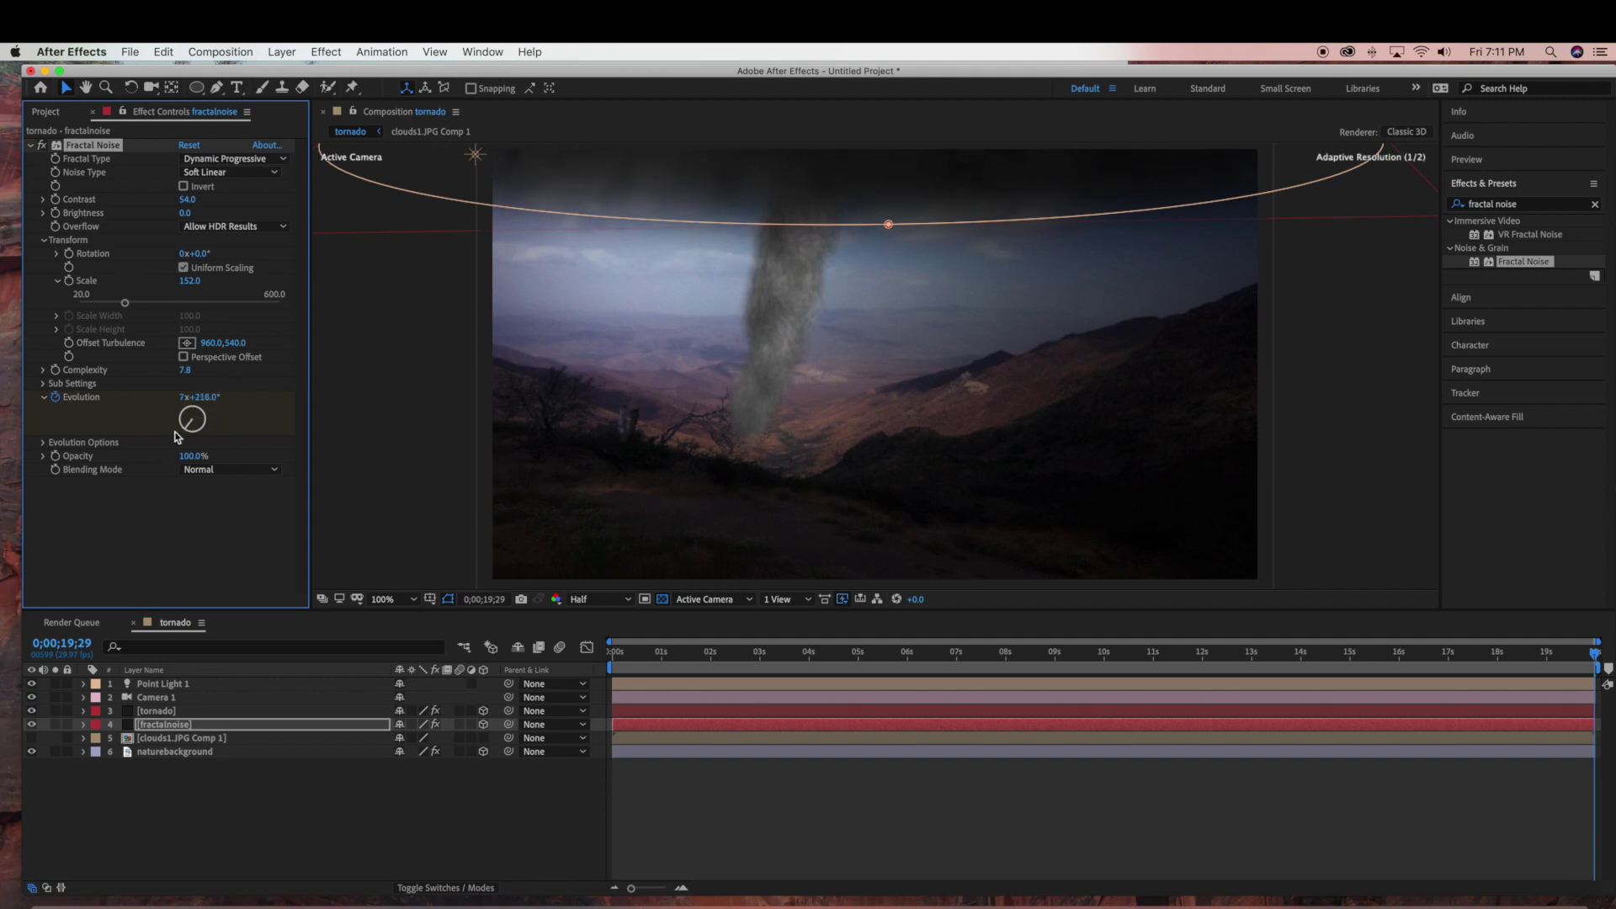
left_click(47, 398)
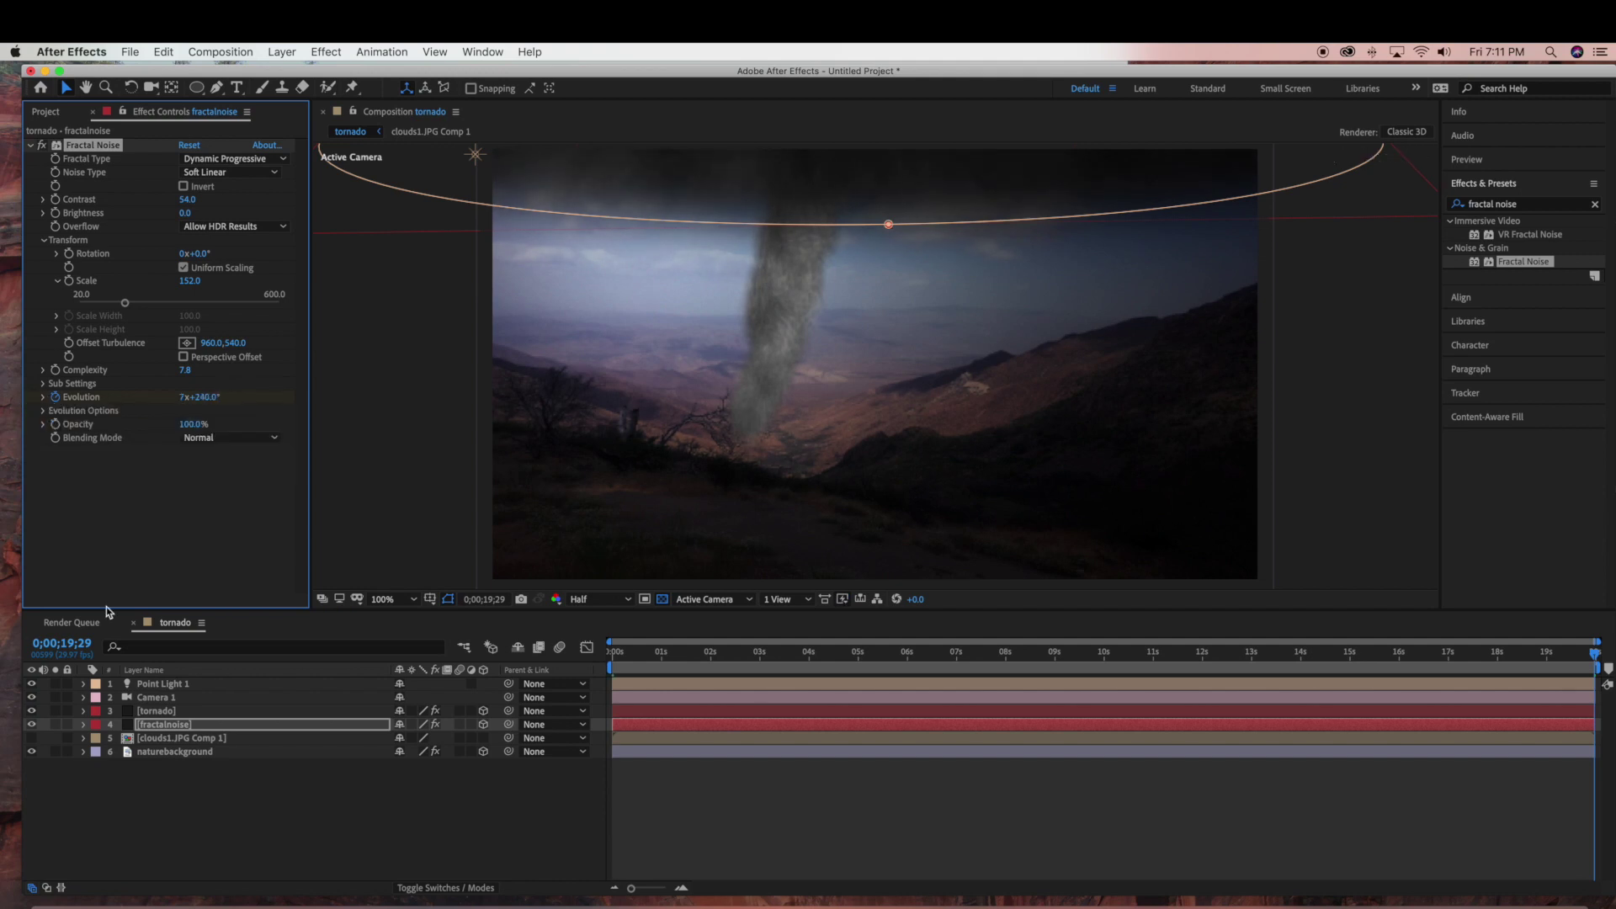
Step: Bring clouds1.JPG from the desktop into the tornado composition as the topmost layer
left_click(333, 825)
key("comma")
key("comma")
key("period")
key("period")
left_click_drag(1448, 69, 1351, 66)
left_click_drag(1573, 360, 220, 686)
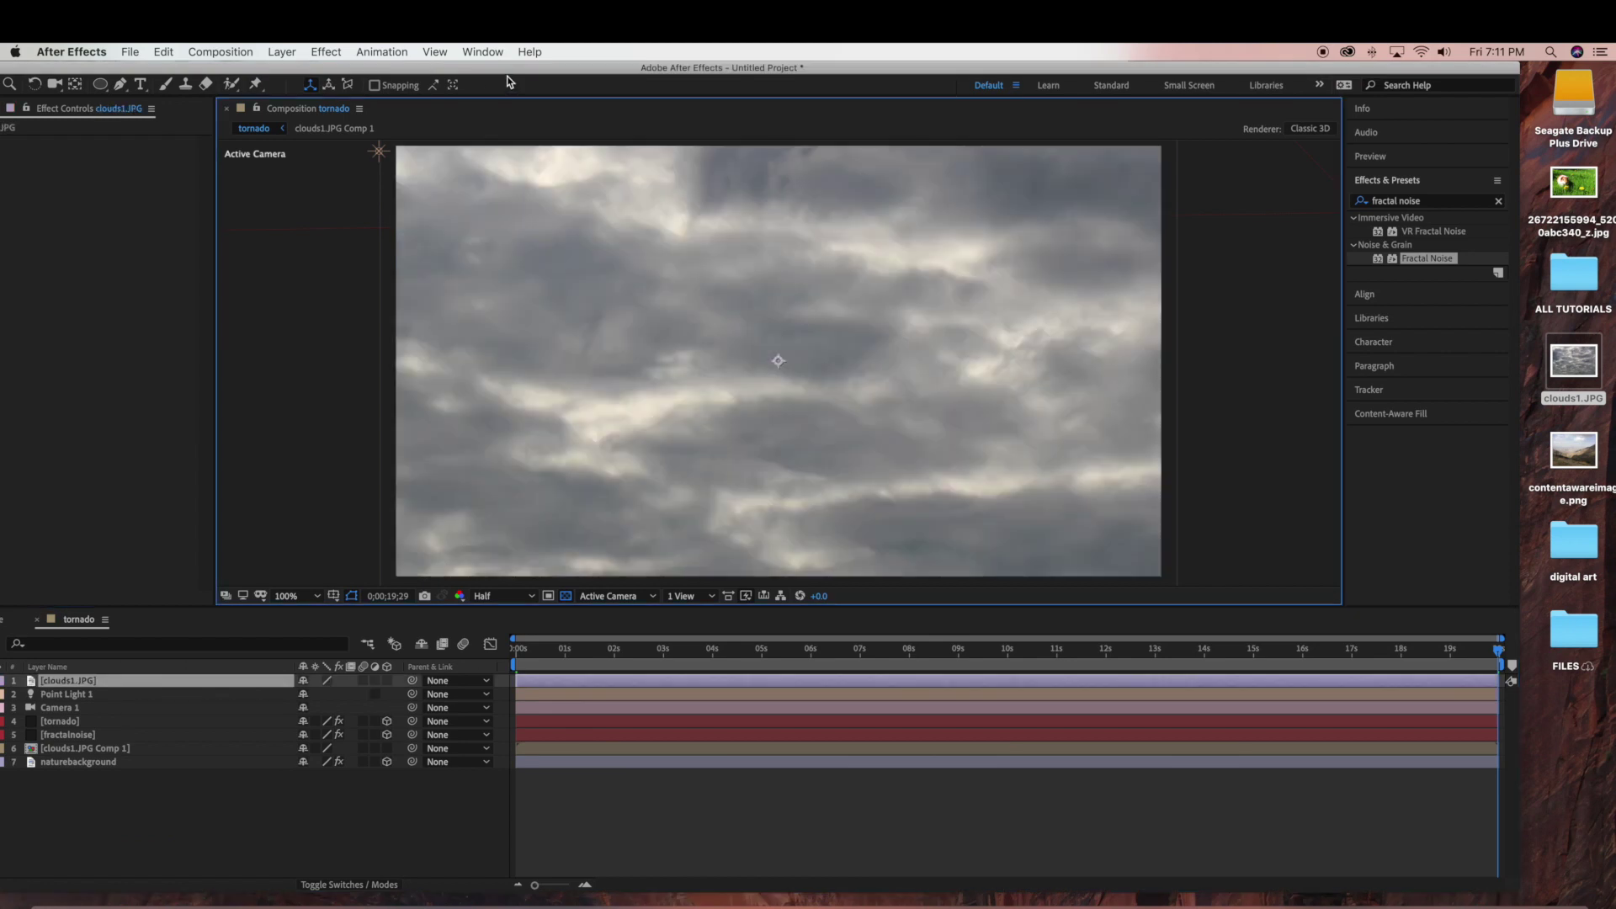
Step: Scale the clouds1.JPG layer down until it extends only slightly beyond the composition frame
left_click_drag(511, 69, 577, 69)
key("comma")
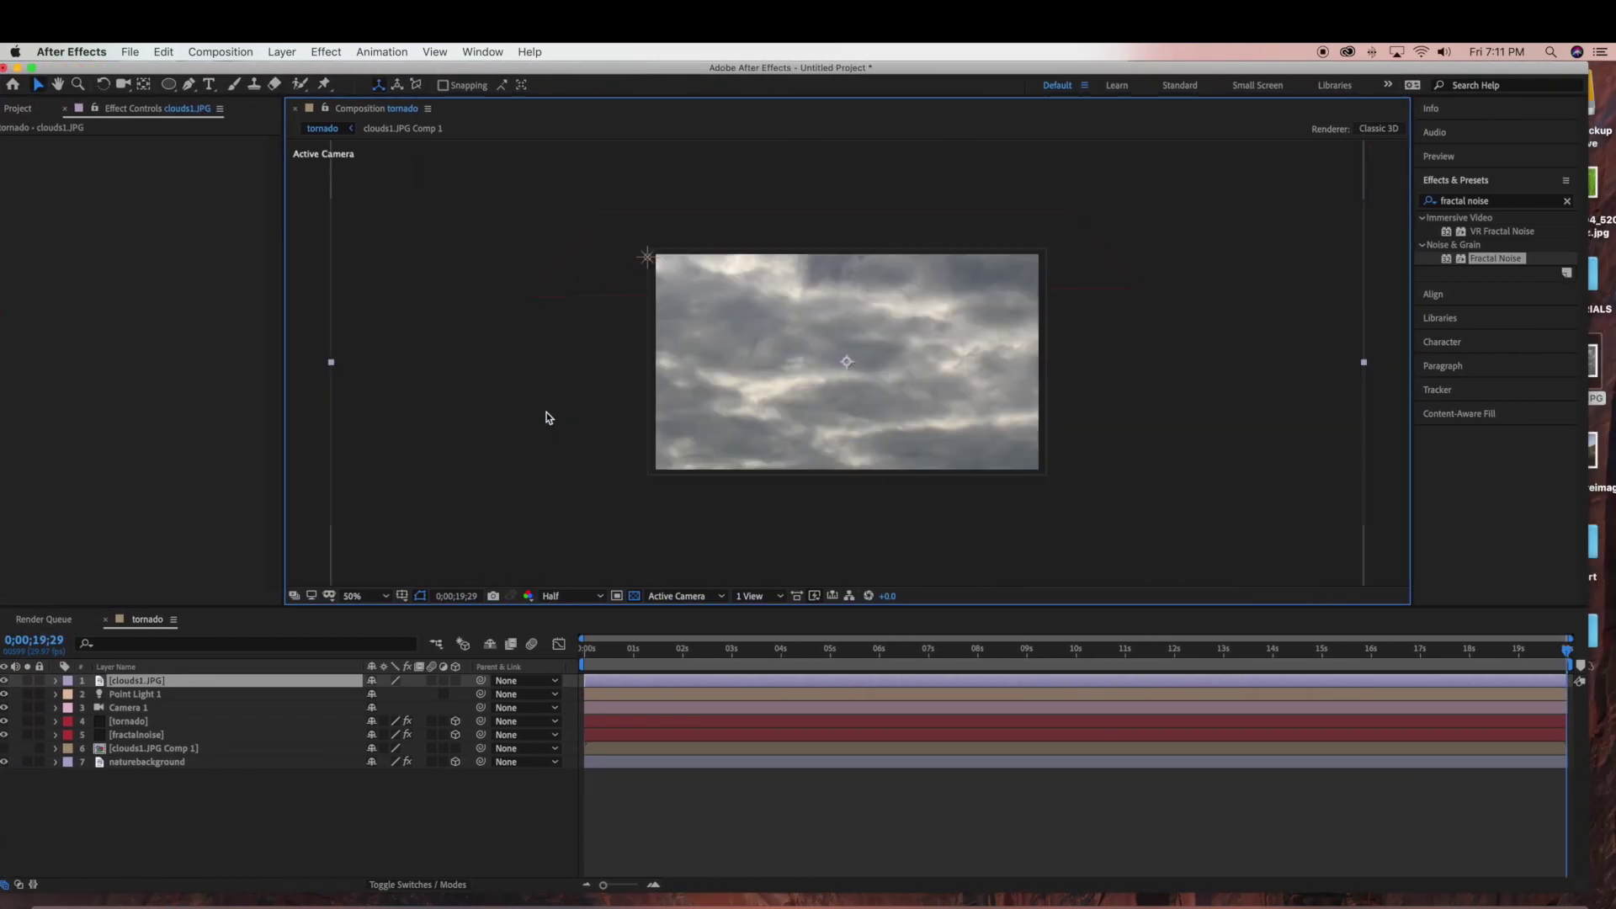
key("comma")
left_click_drag(589, 197, 745, 303)
key("period")
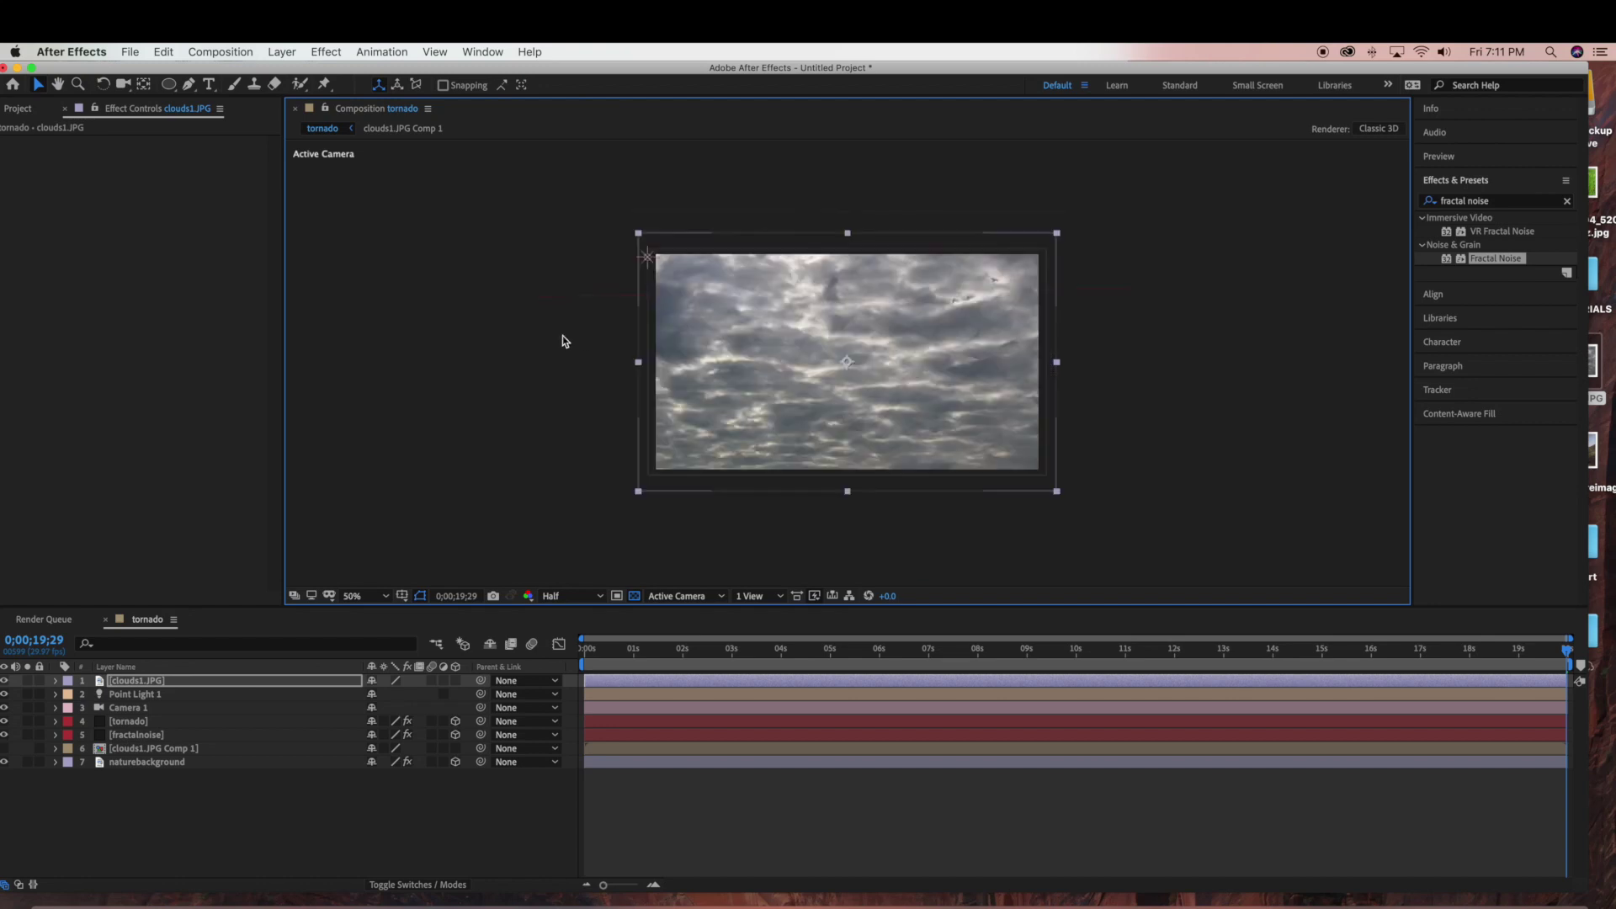
left_click_drag(437, 73, 492, 75)
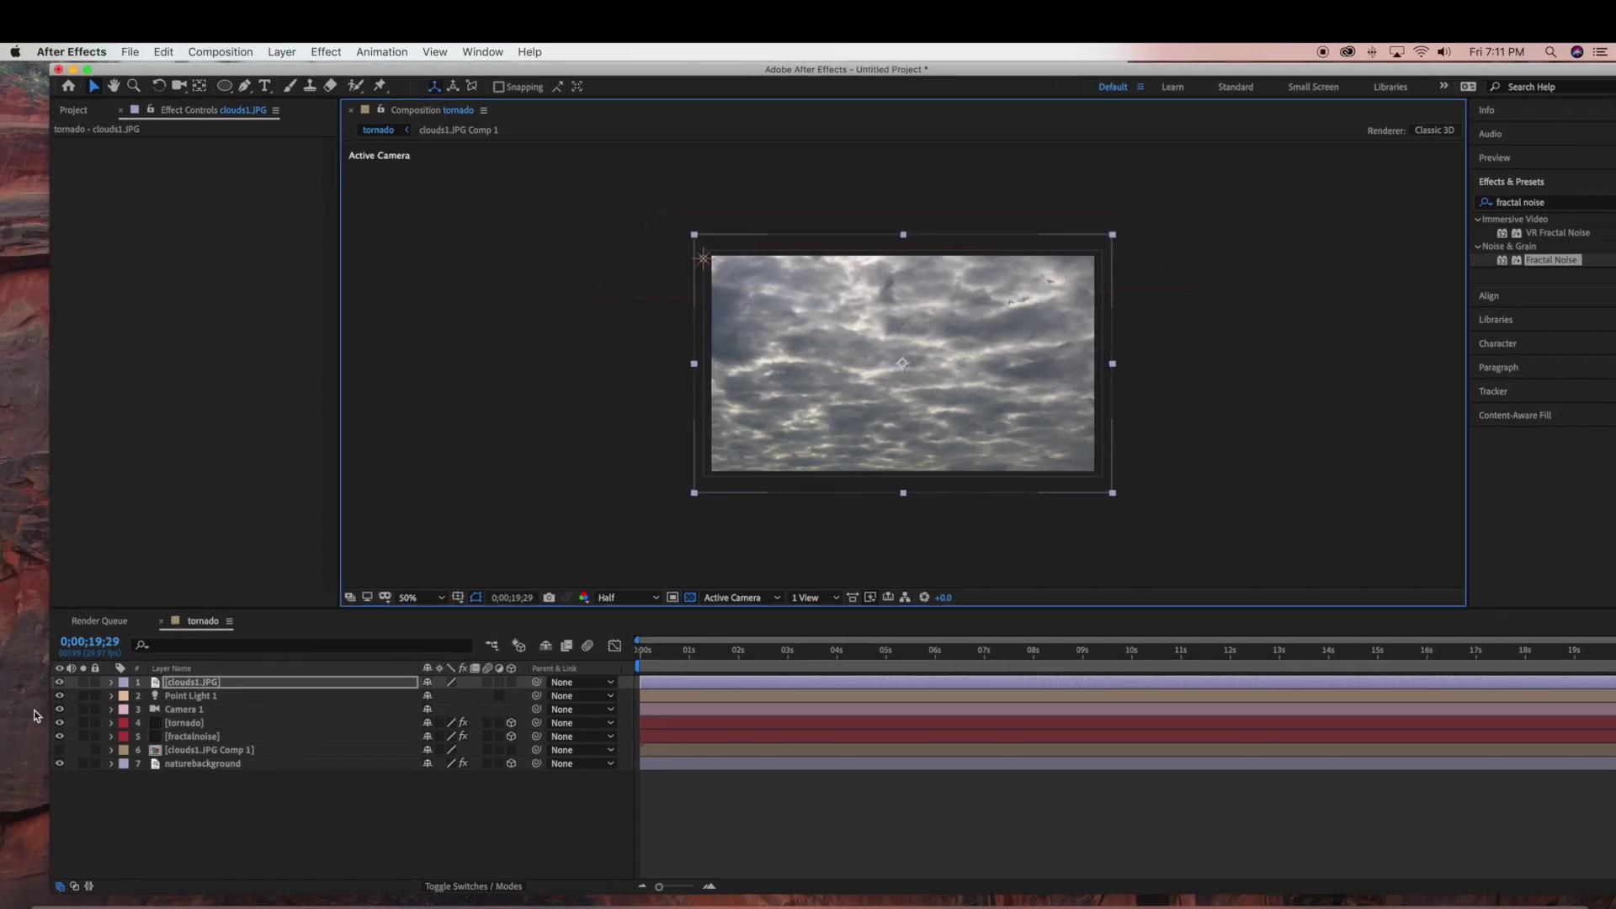
Step: Place the clouds1.JPG layer directly below fractalnoise and set its blending mode to Overlay
left_click_drag(241, 686, 239, 739)
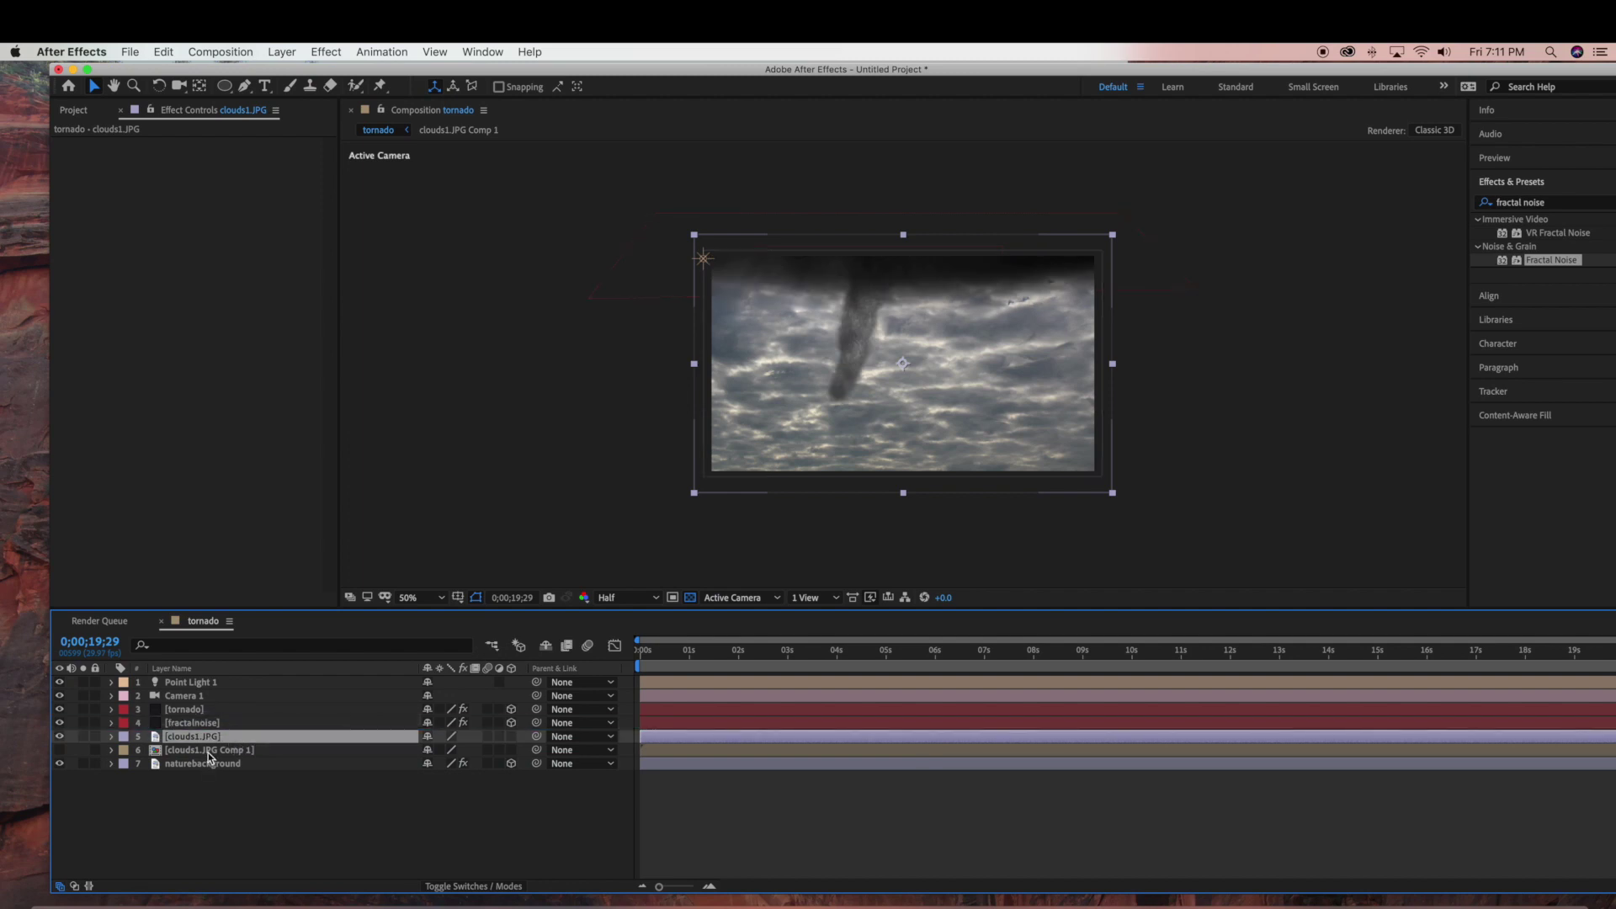
left_click(484, 886)
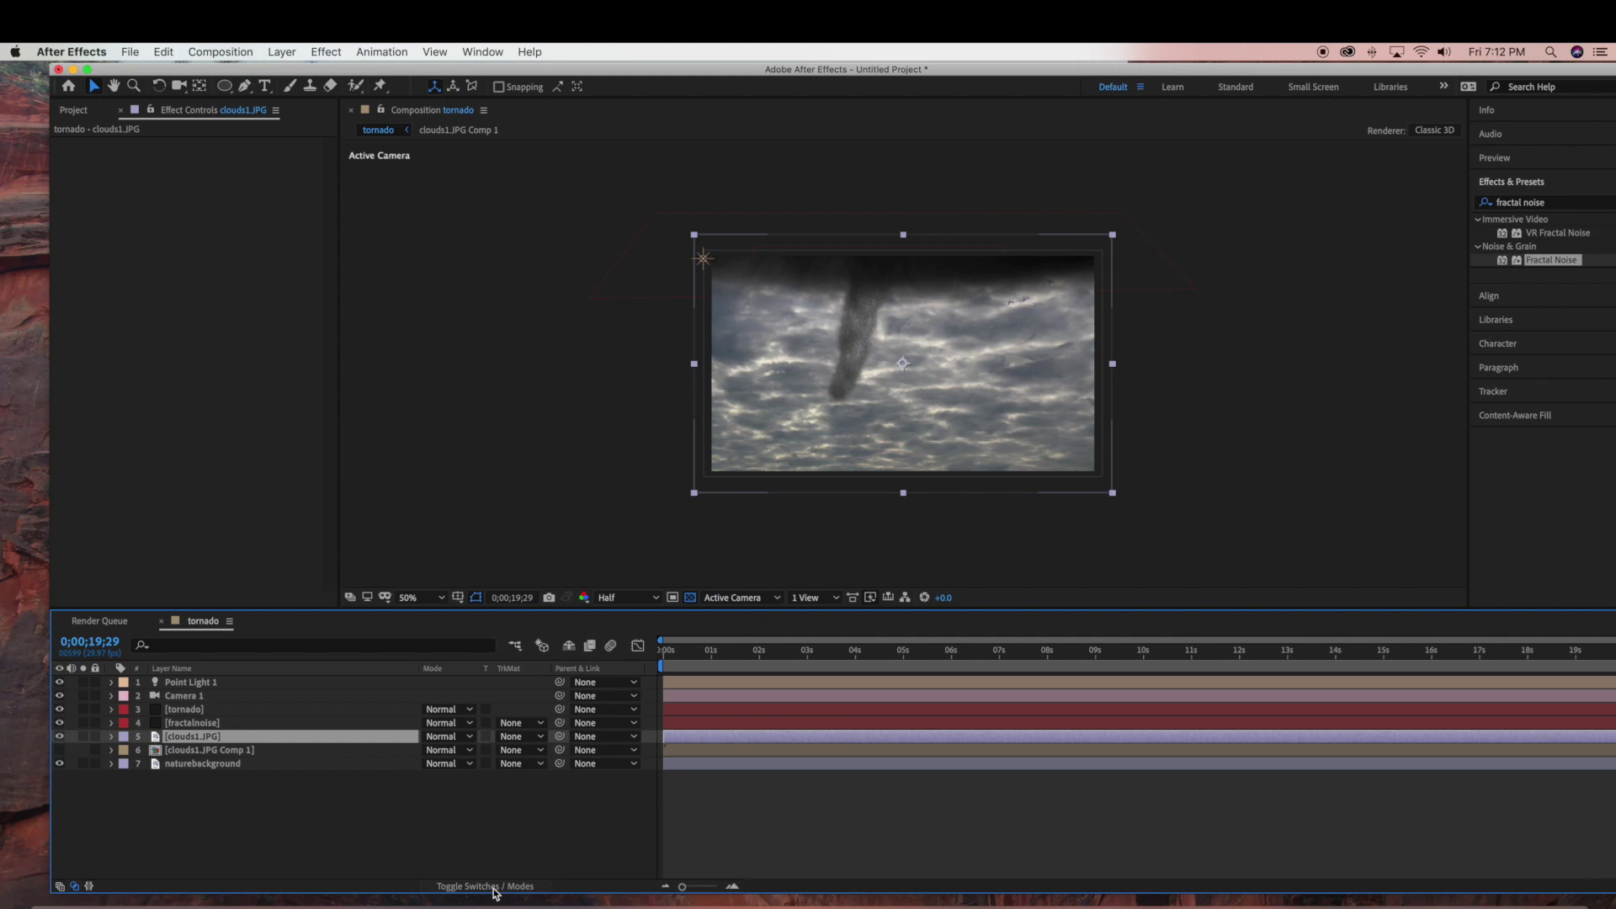
left_click(466, 738)
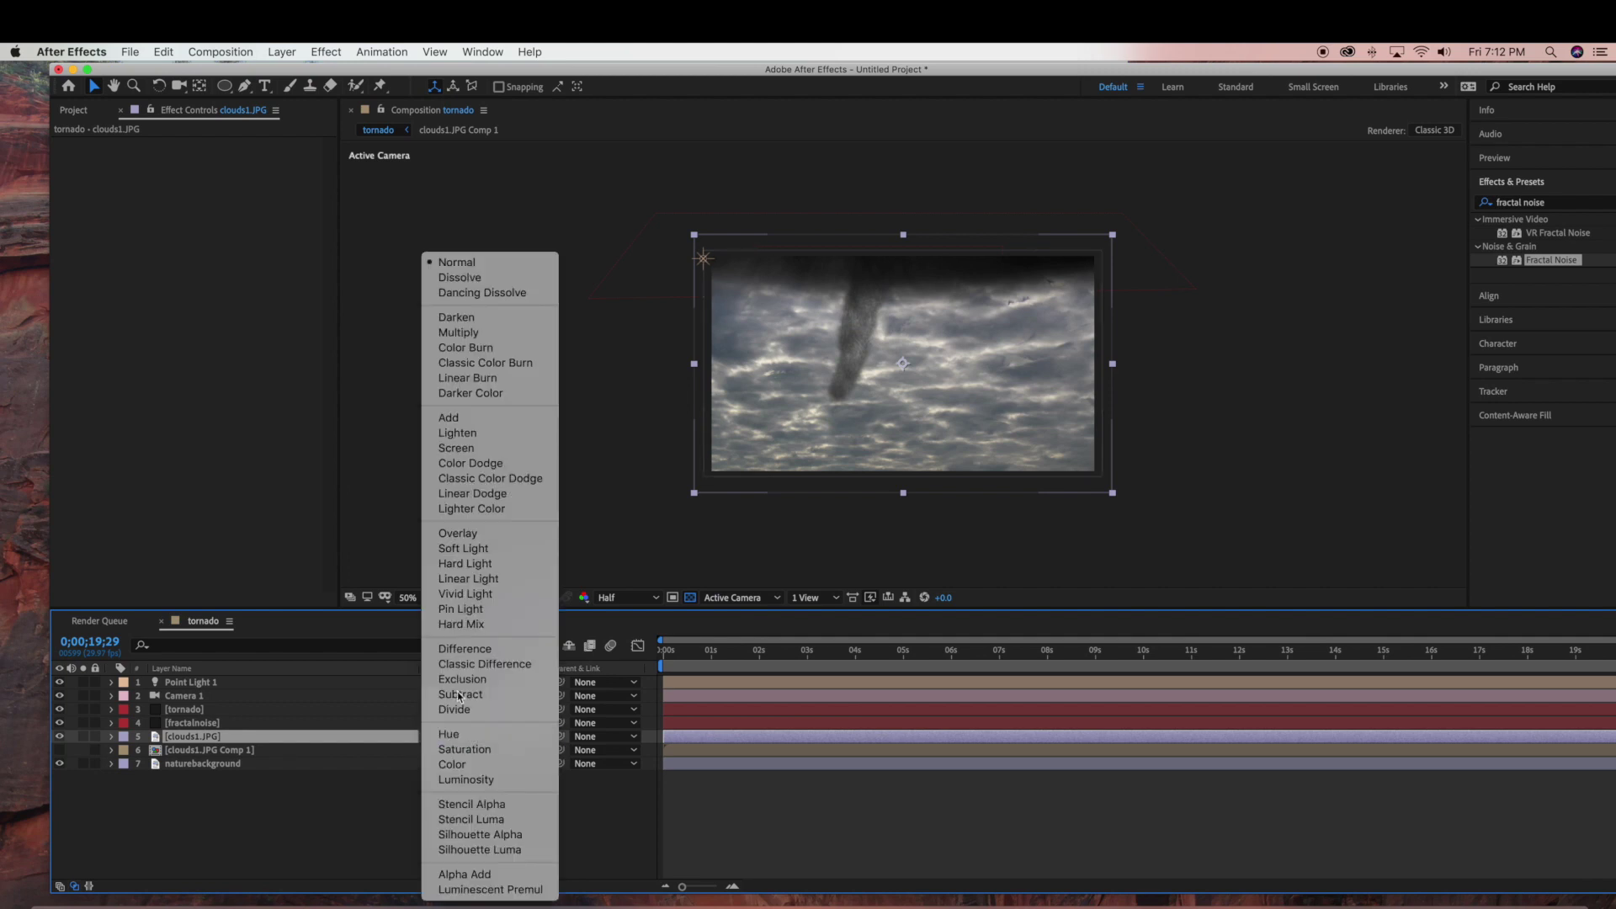
left_click(480, 535)
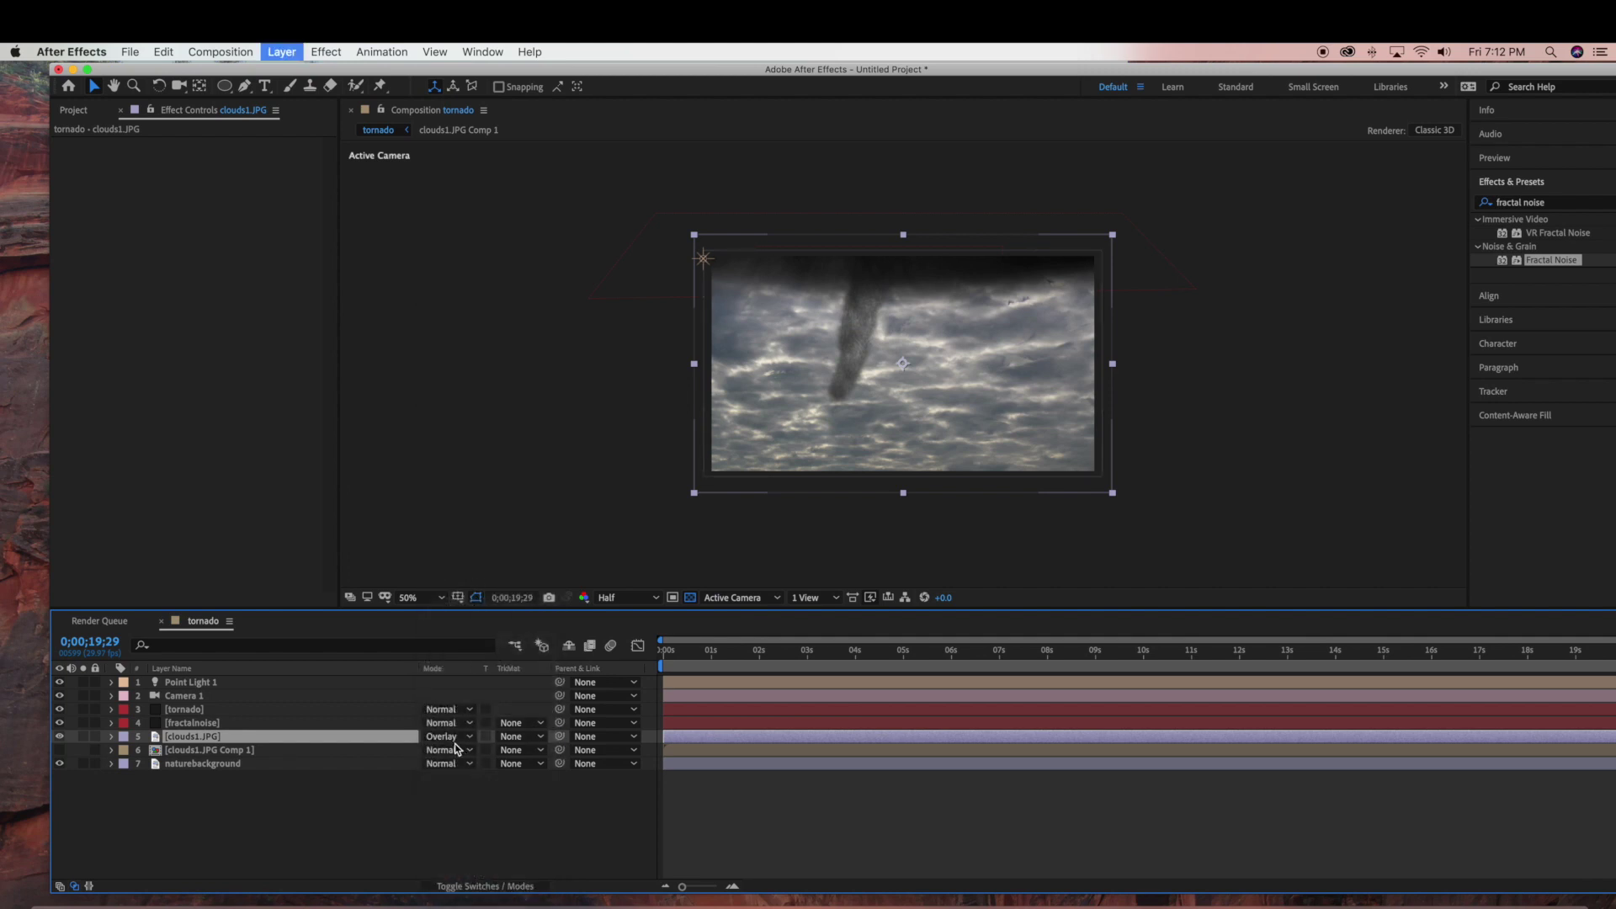
key("slash")
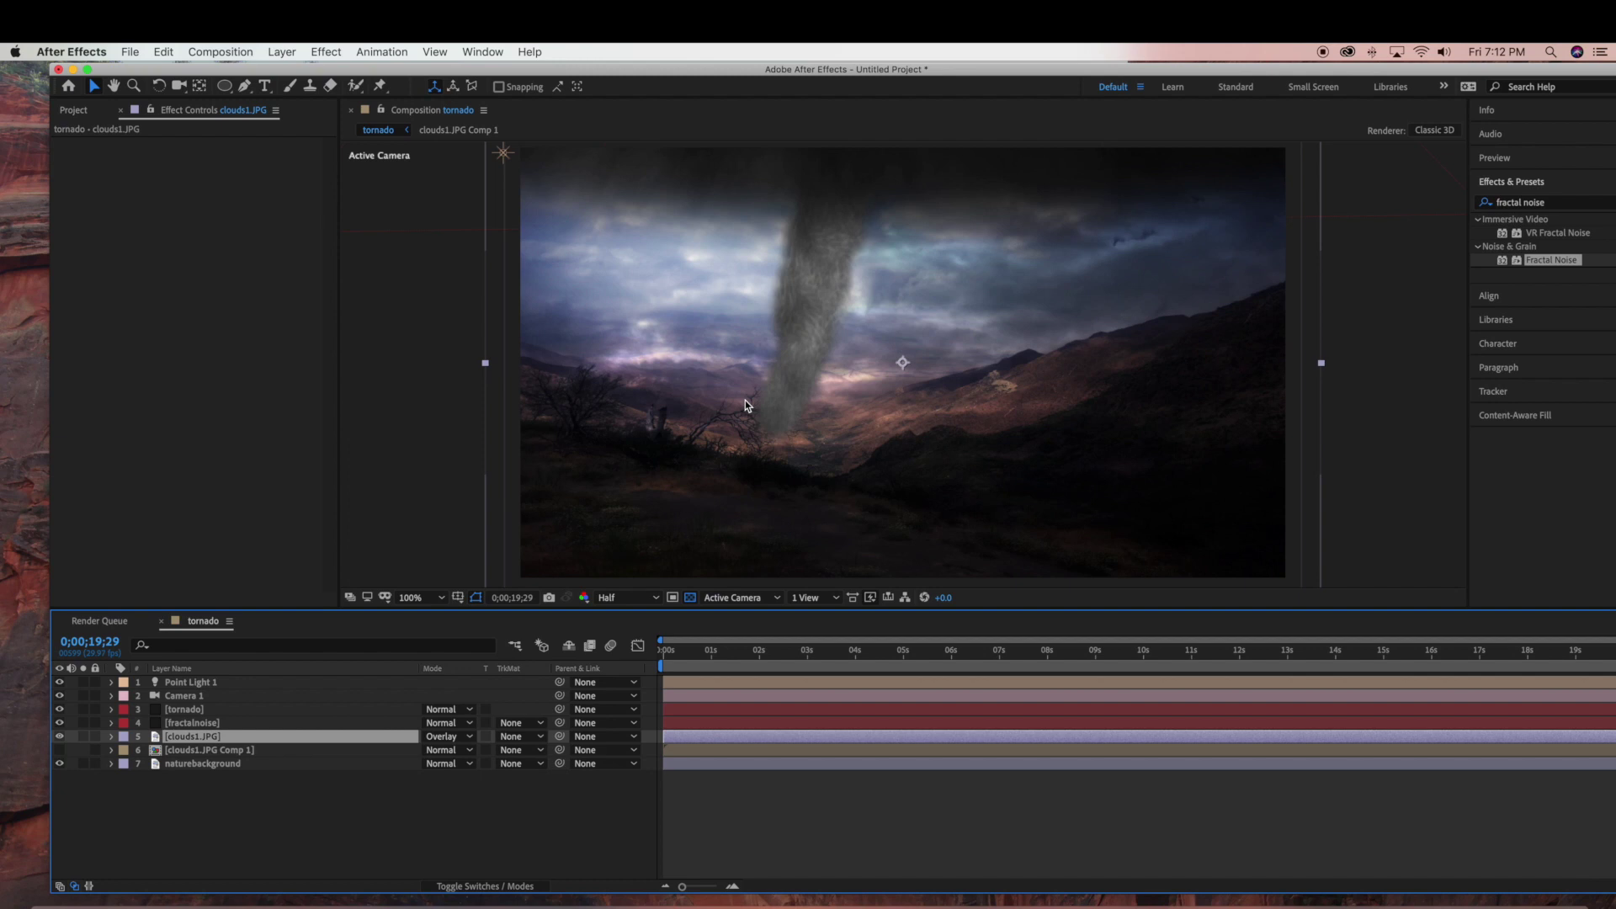
Step: Mask the clouds1.JPG layer with a wide ellipse over the sky and enlarge it past the frame's sides and top
key("comma")
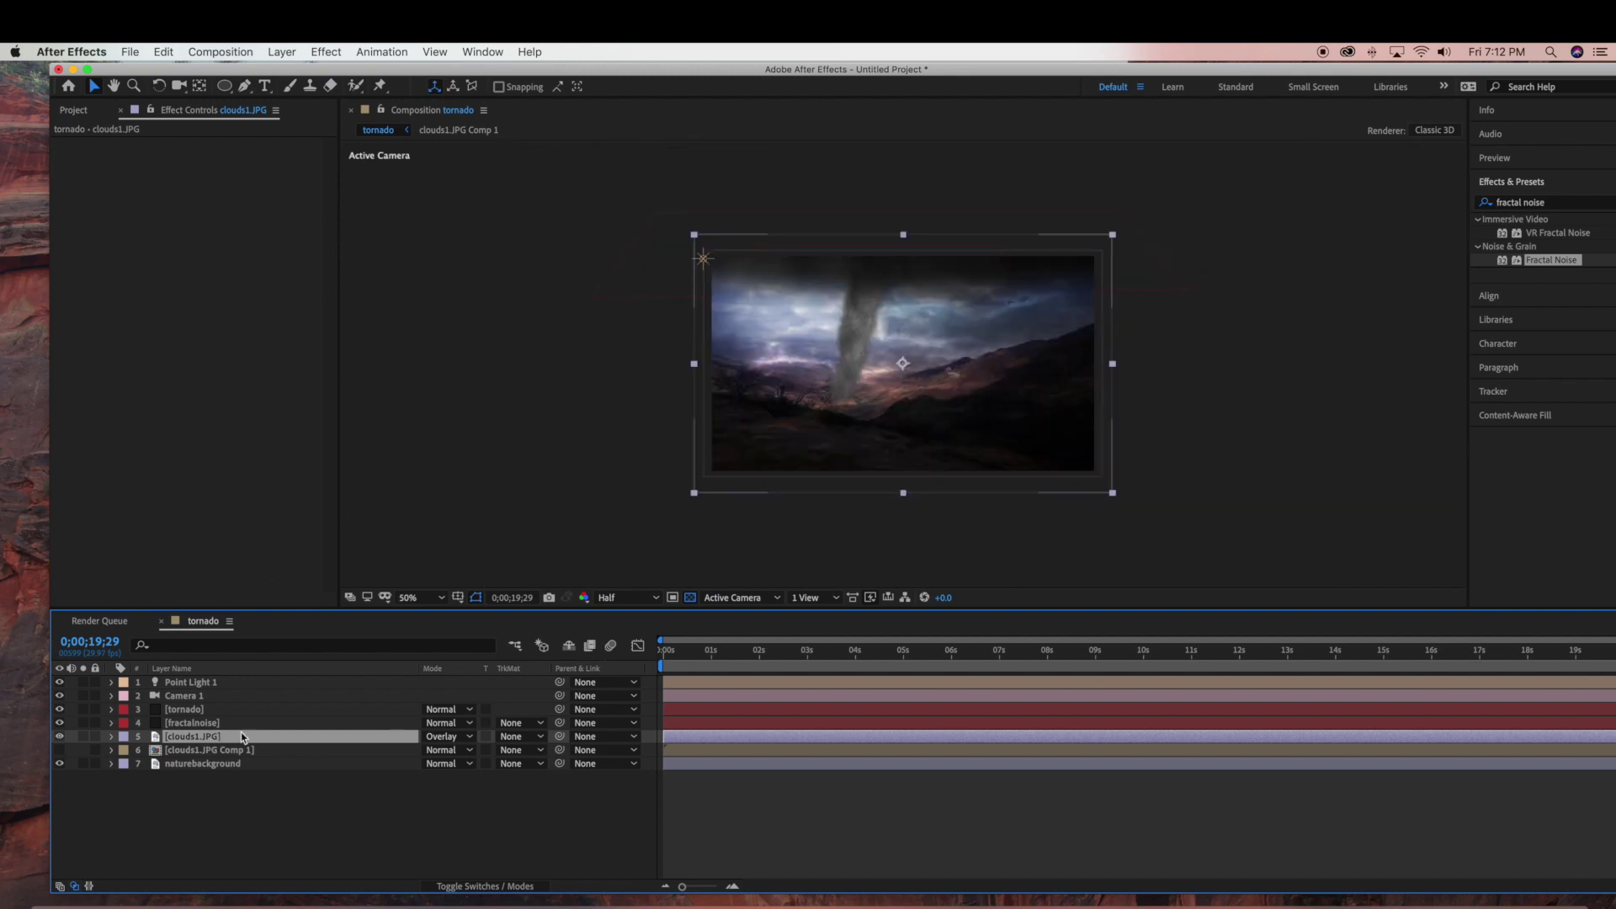
left_click(226, 87)
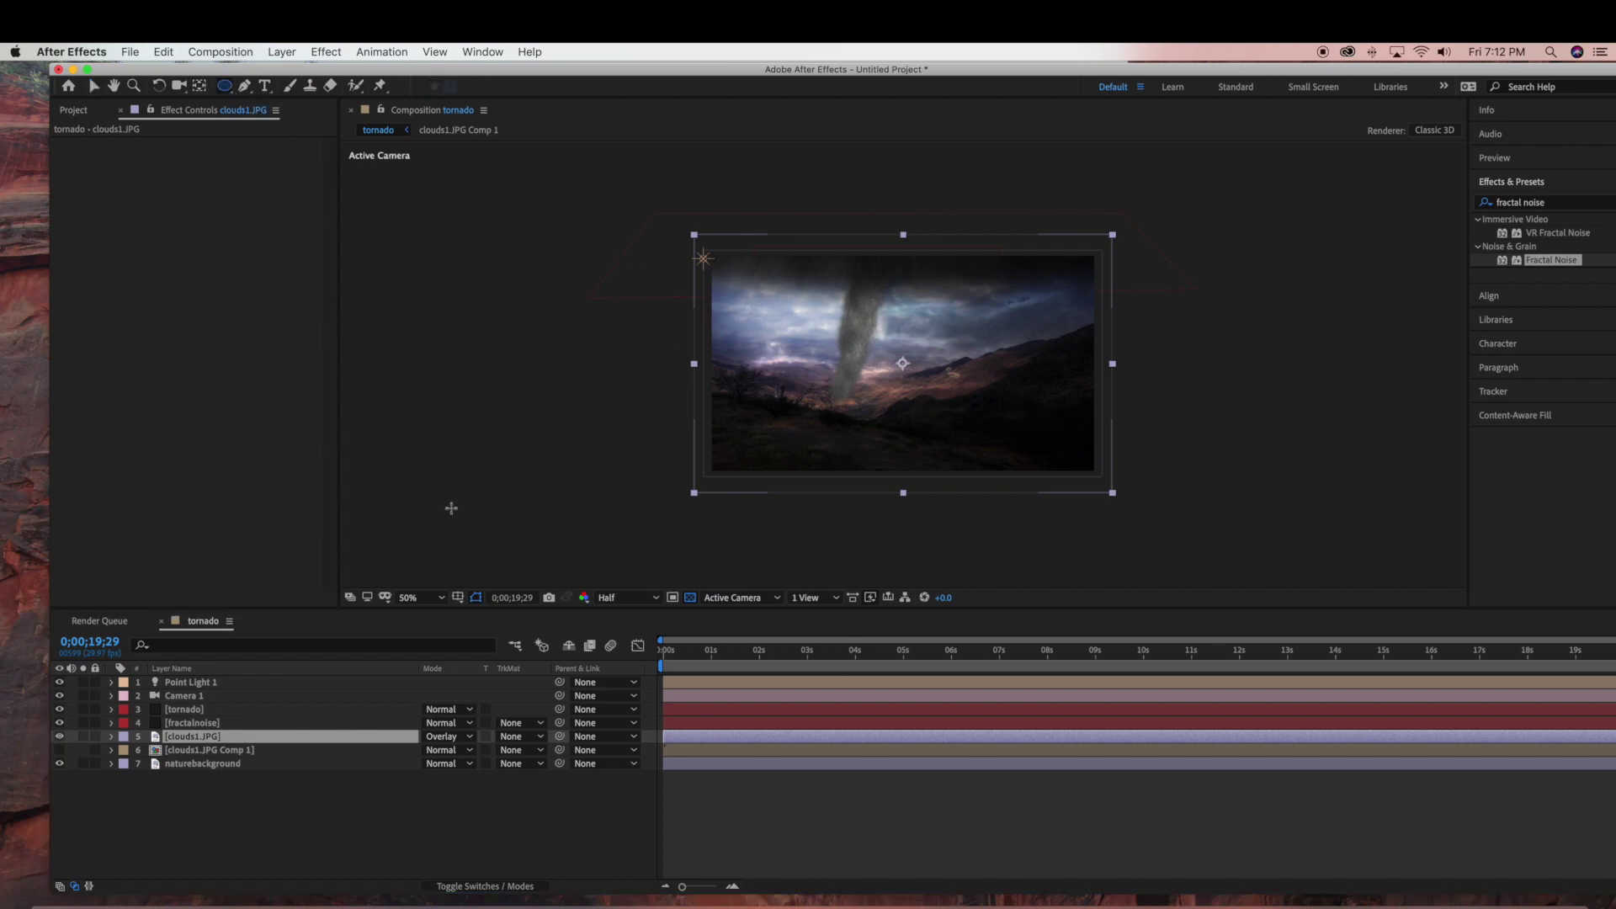
left_click_drag(708, 259, 1105, 384)
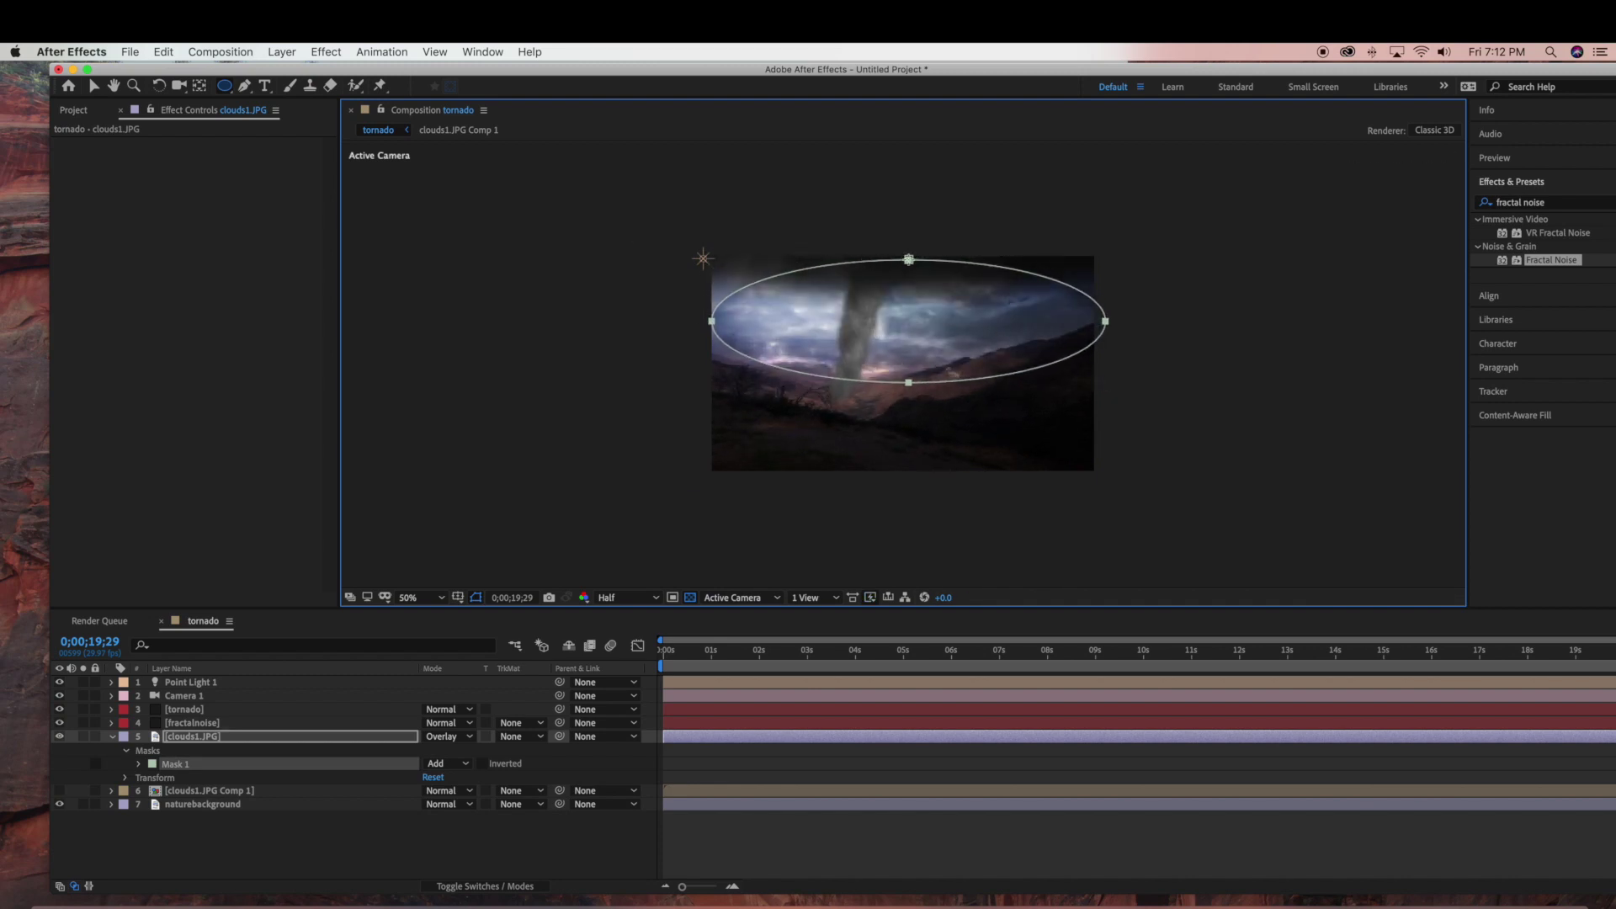
left_click(258, 744)
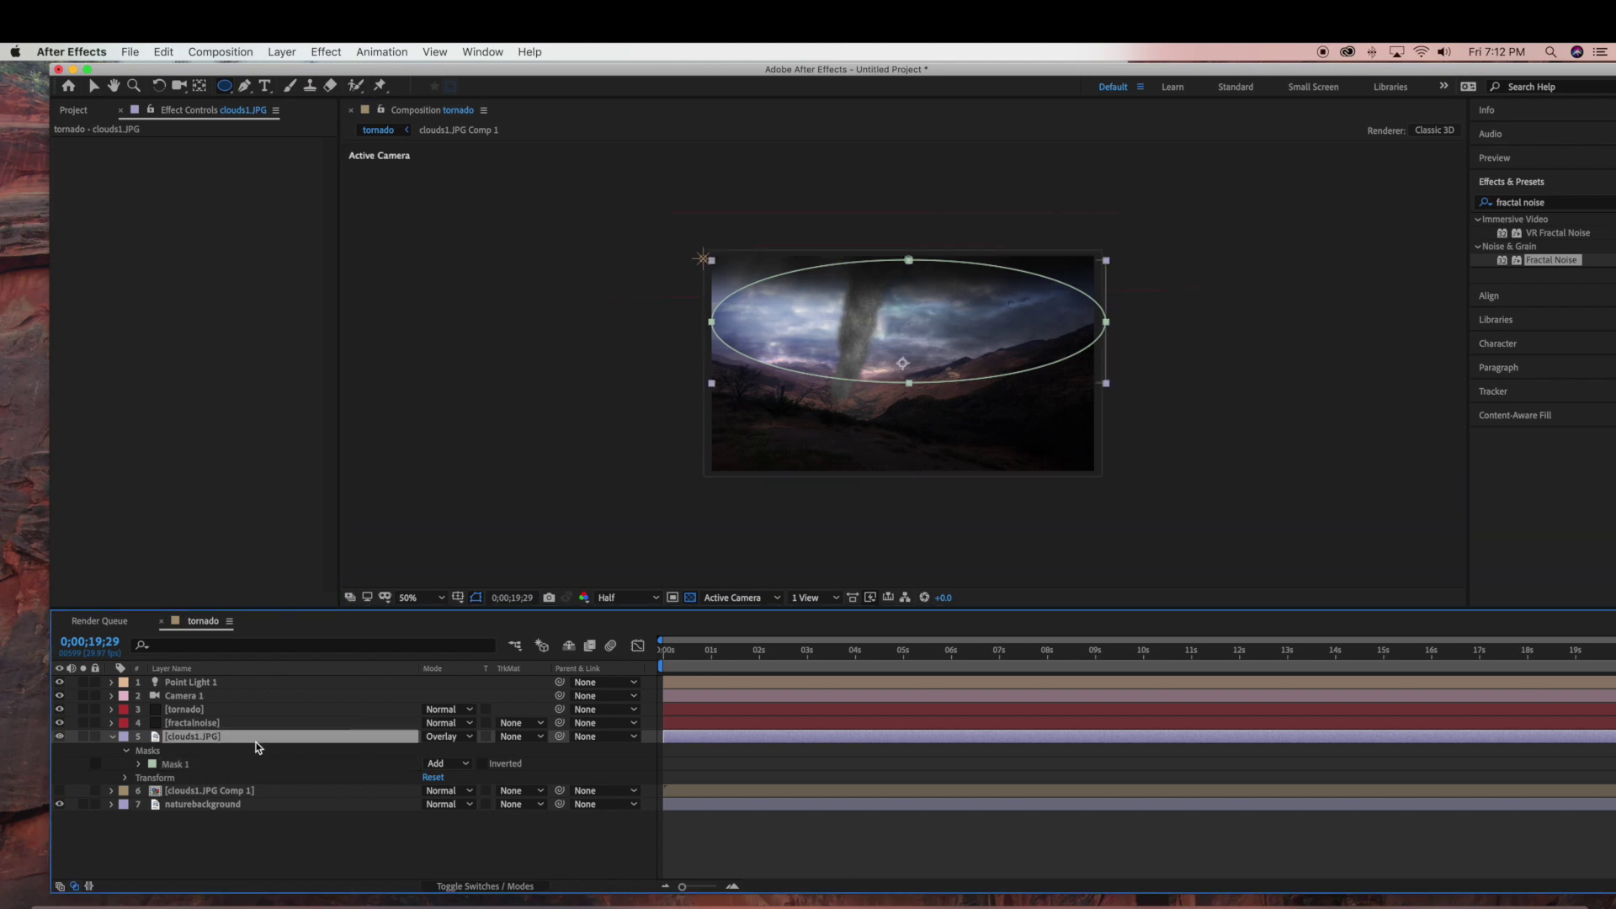
left_click(93, 85)
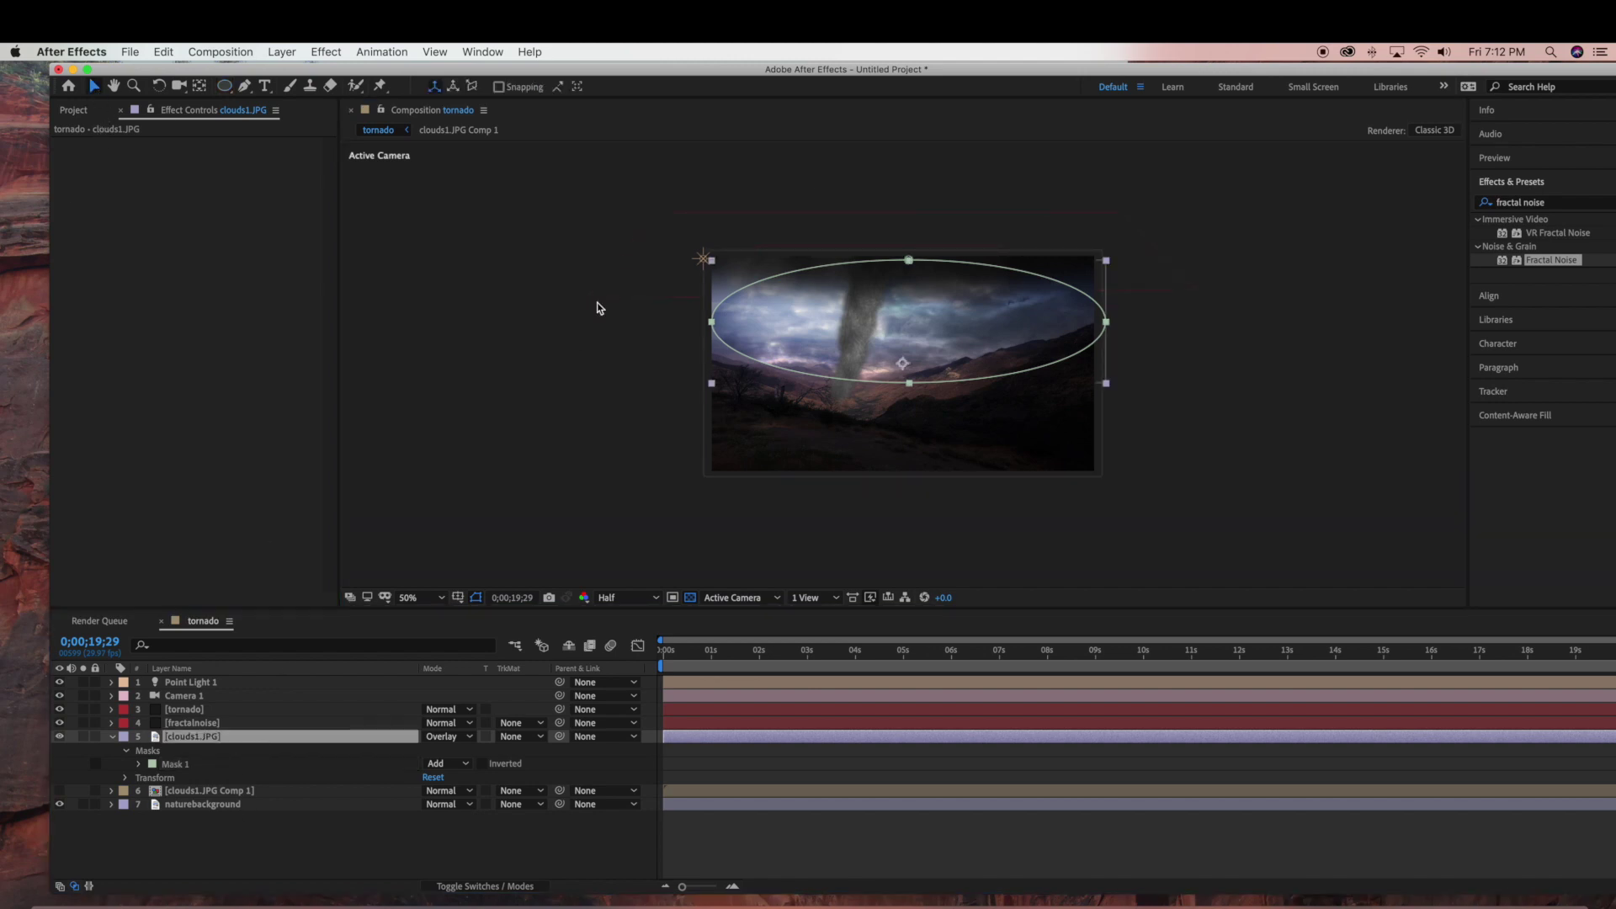
left_click_drag(713, 261, 689, 241)
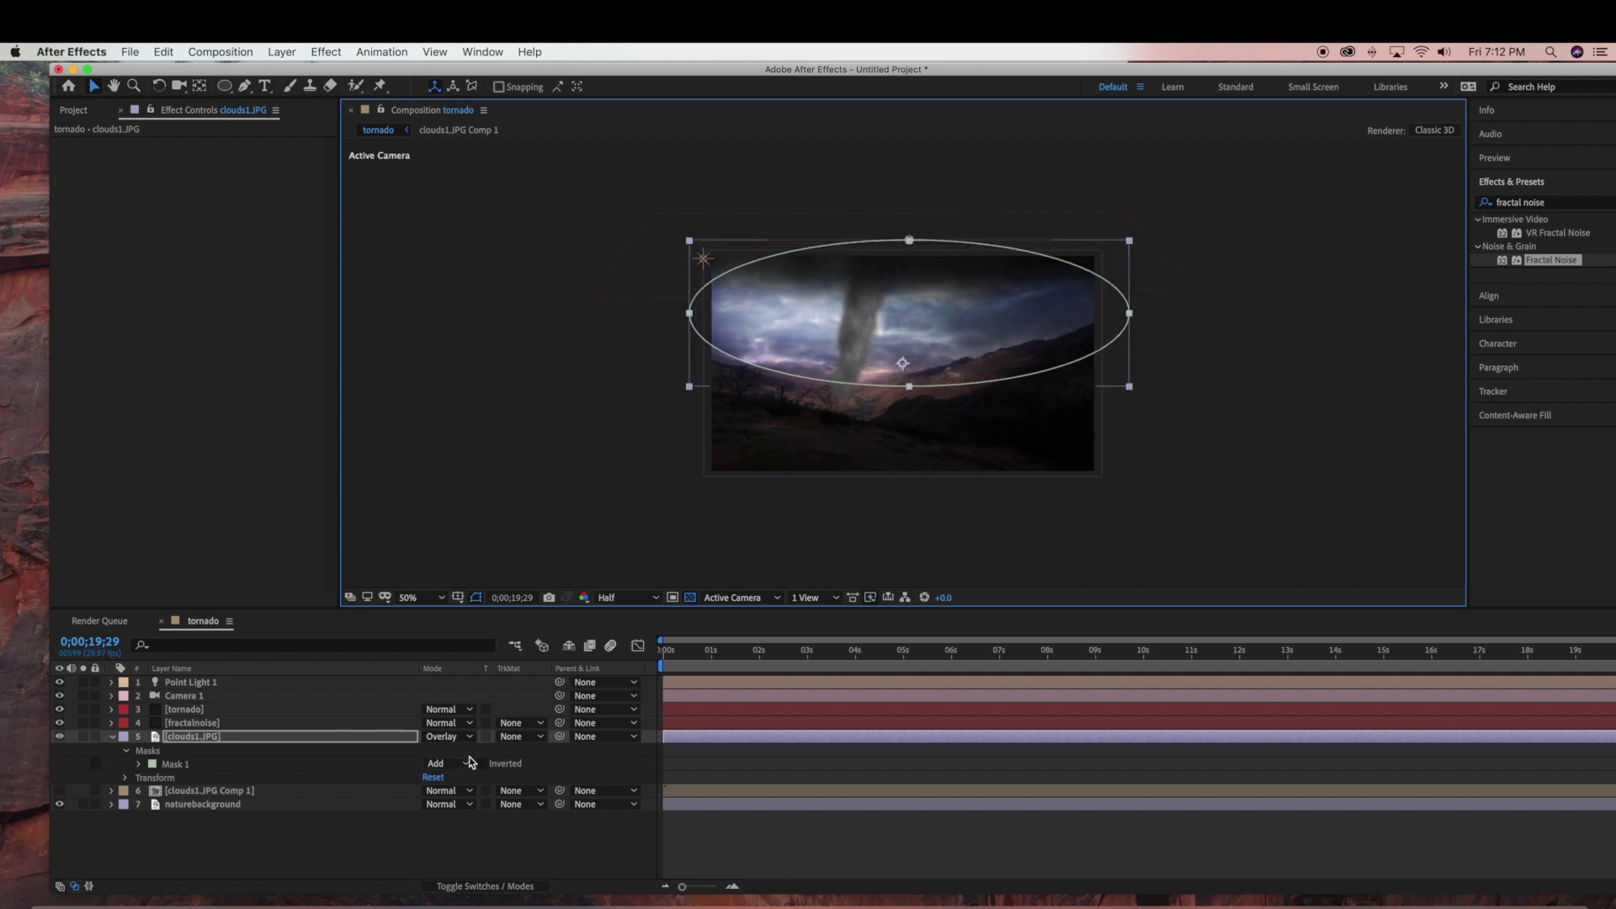
Step: Feather the clouds1.JPG layer's elliptical mask by 75 pixels
left_click(140, 765)
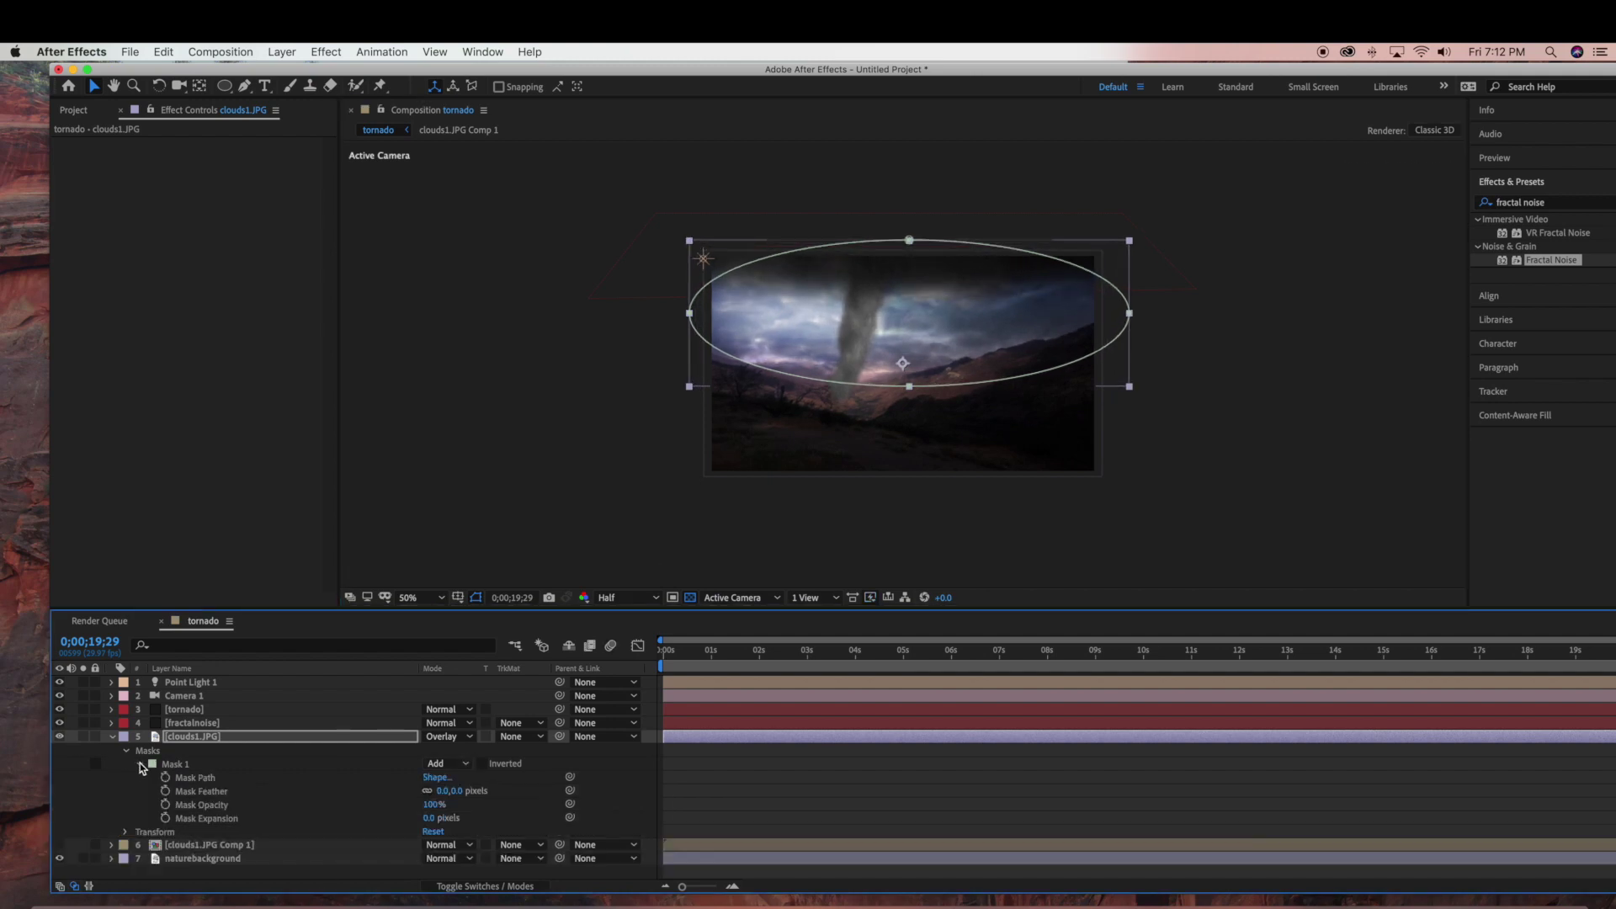
left_click_drag(441, 791, 503, 795)
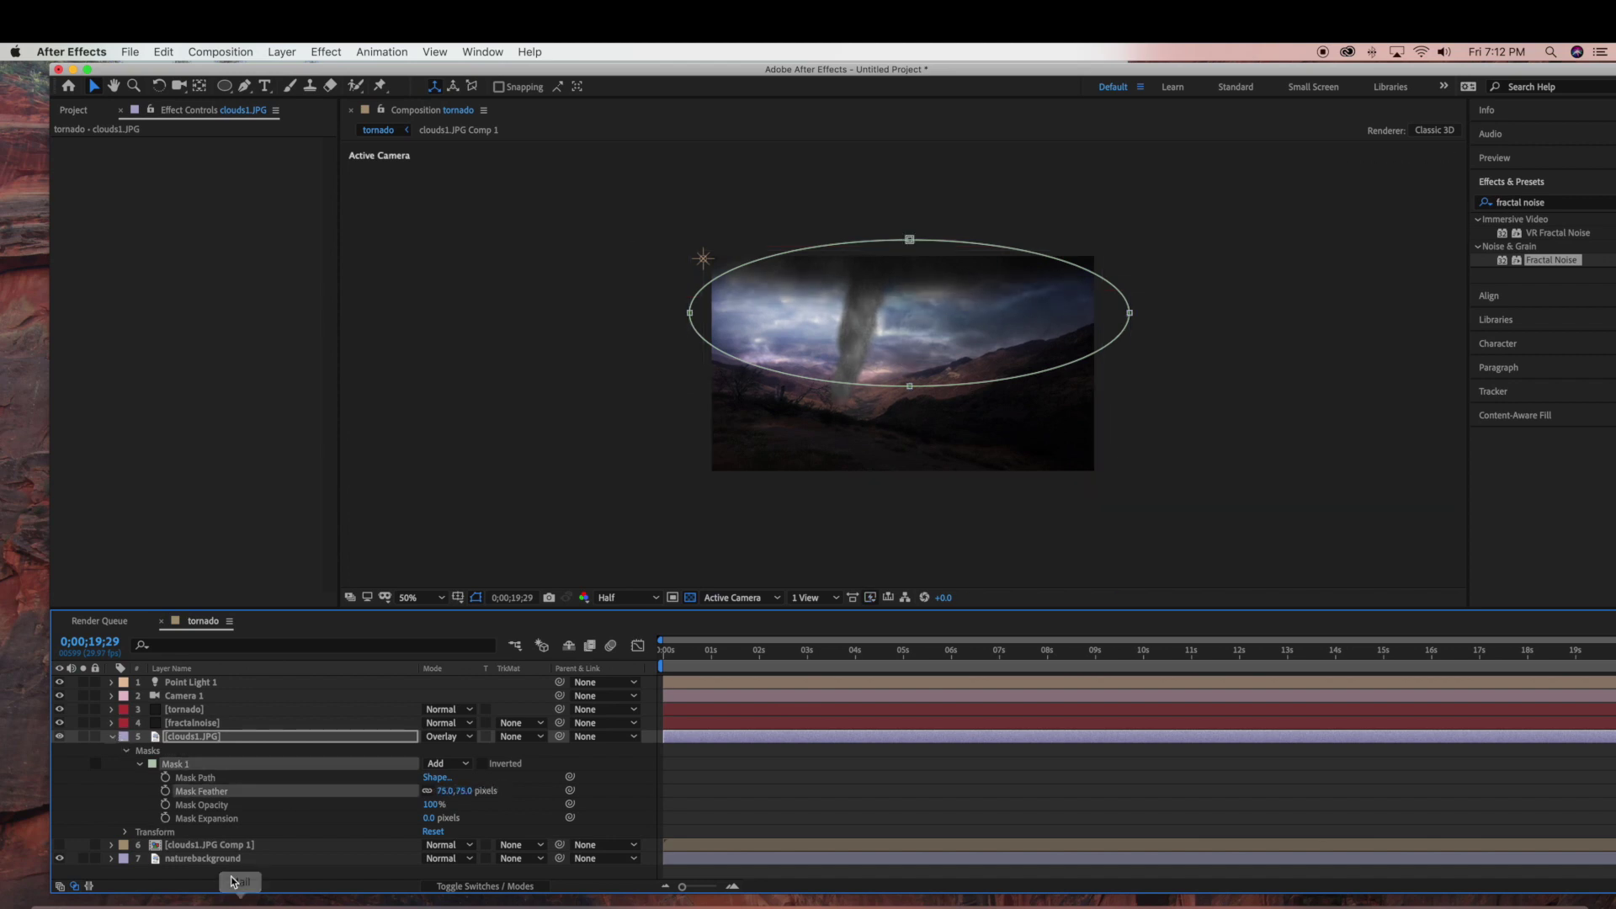
left_click(110, 736)
left_click(594, 394)
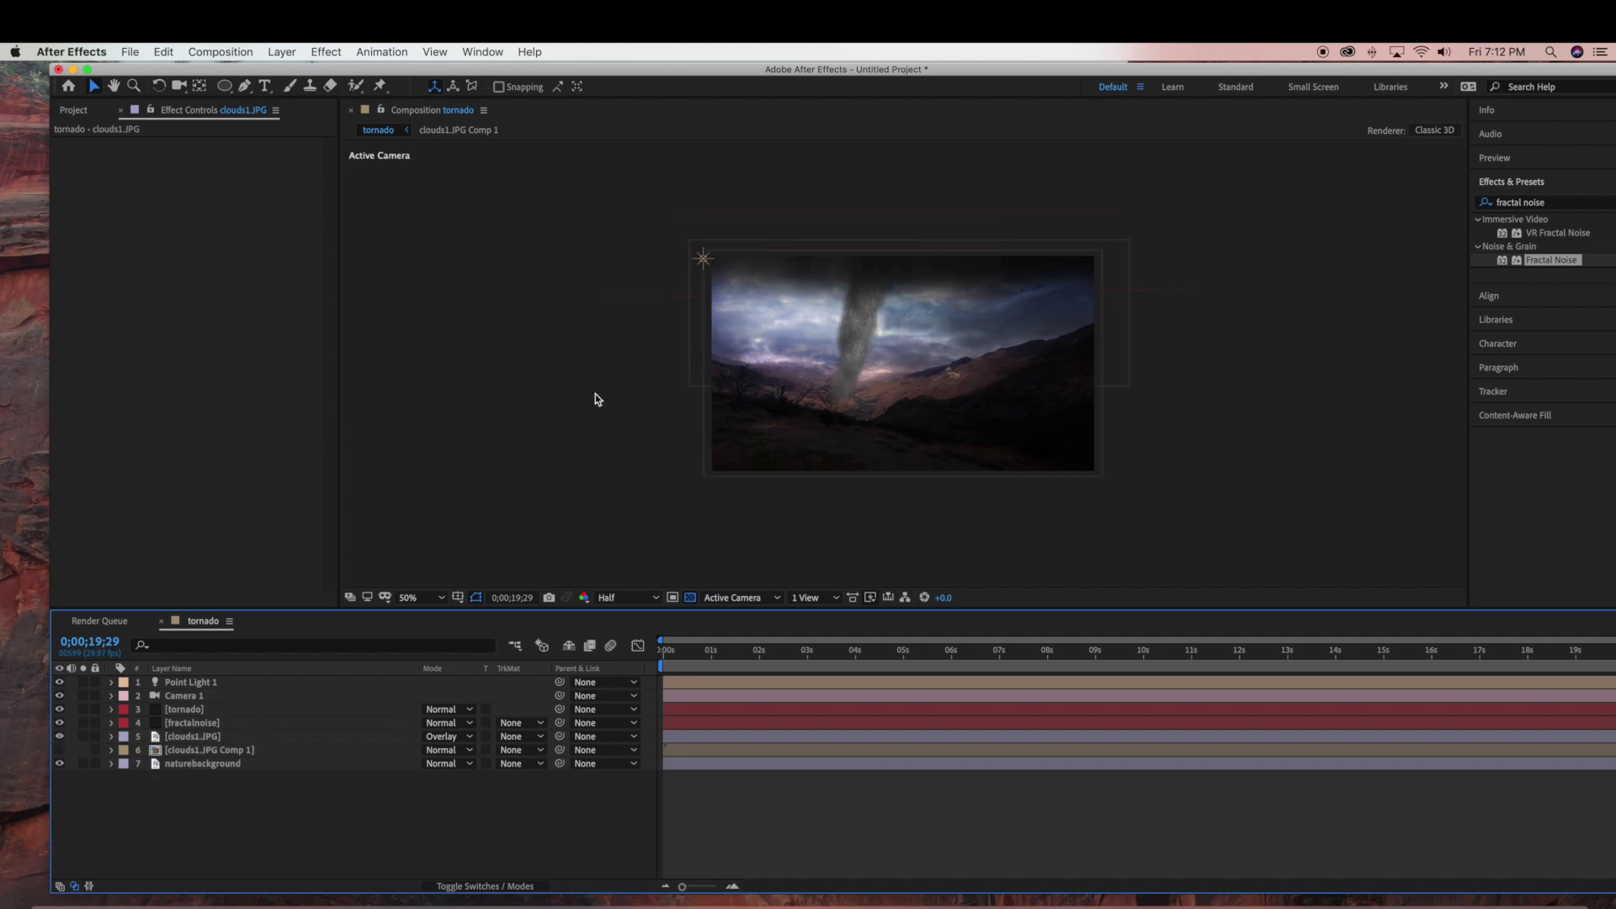
Step: Apply the Curves effect to the clouds1.JPG layer, lowering the RGB midtones and fine-tuning the Green channel
key("slash")
left_click(1600, 273)
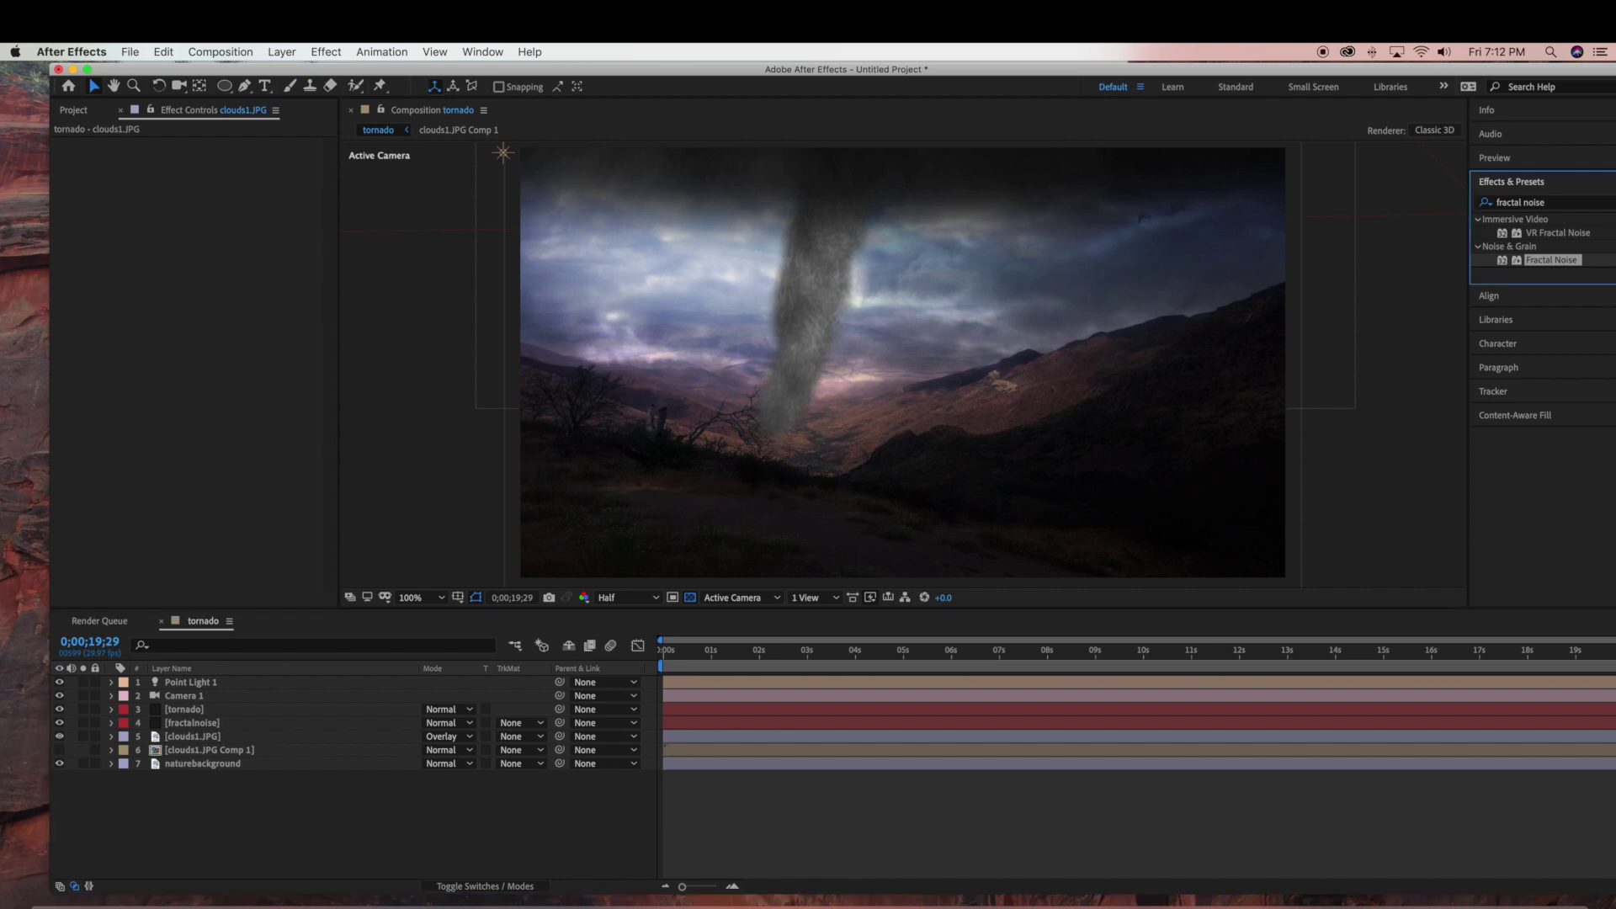
key("BackSpace")
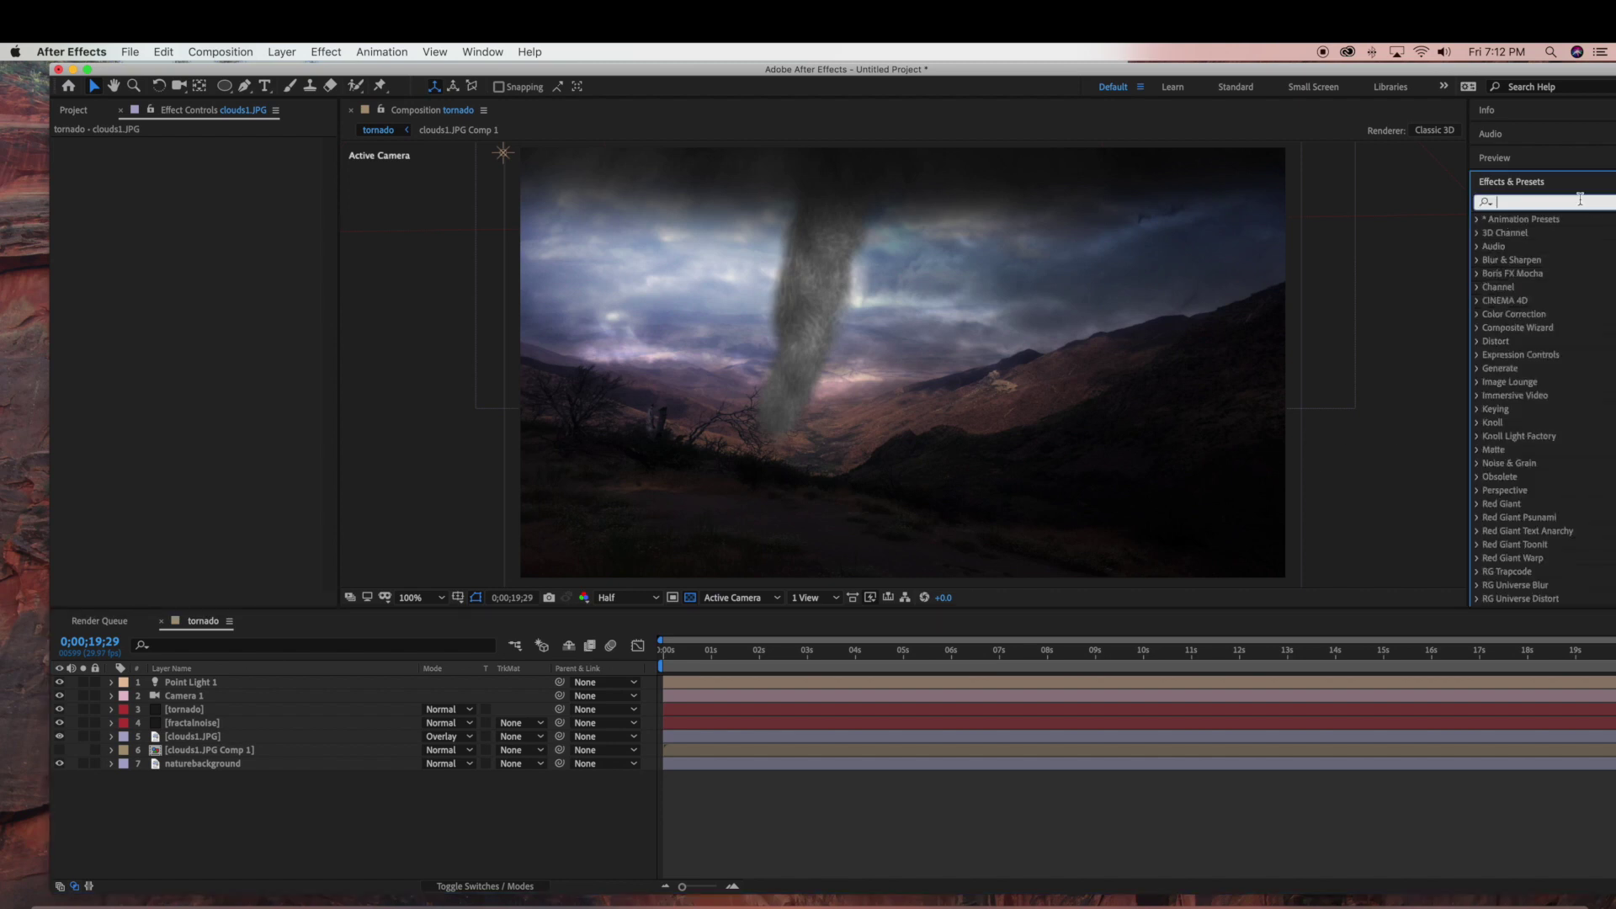
type("curves")
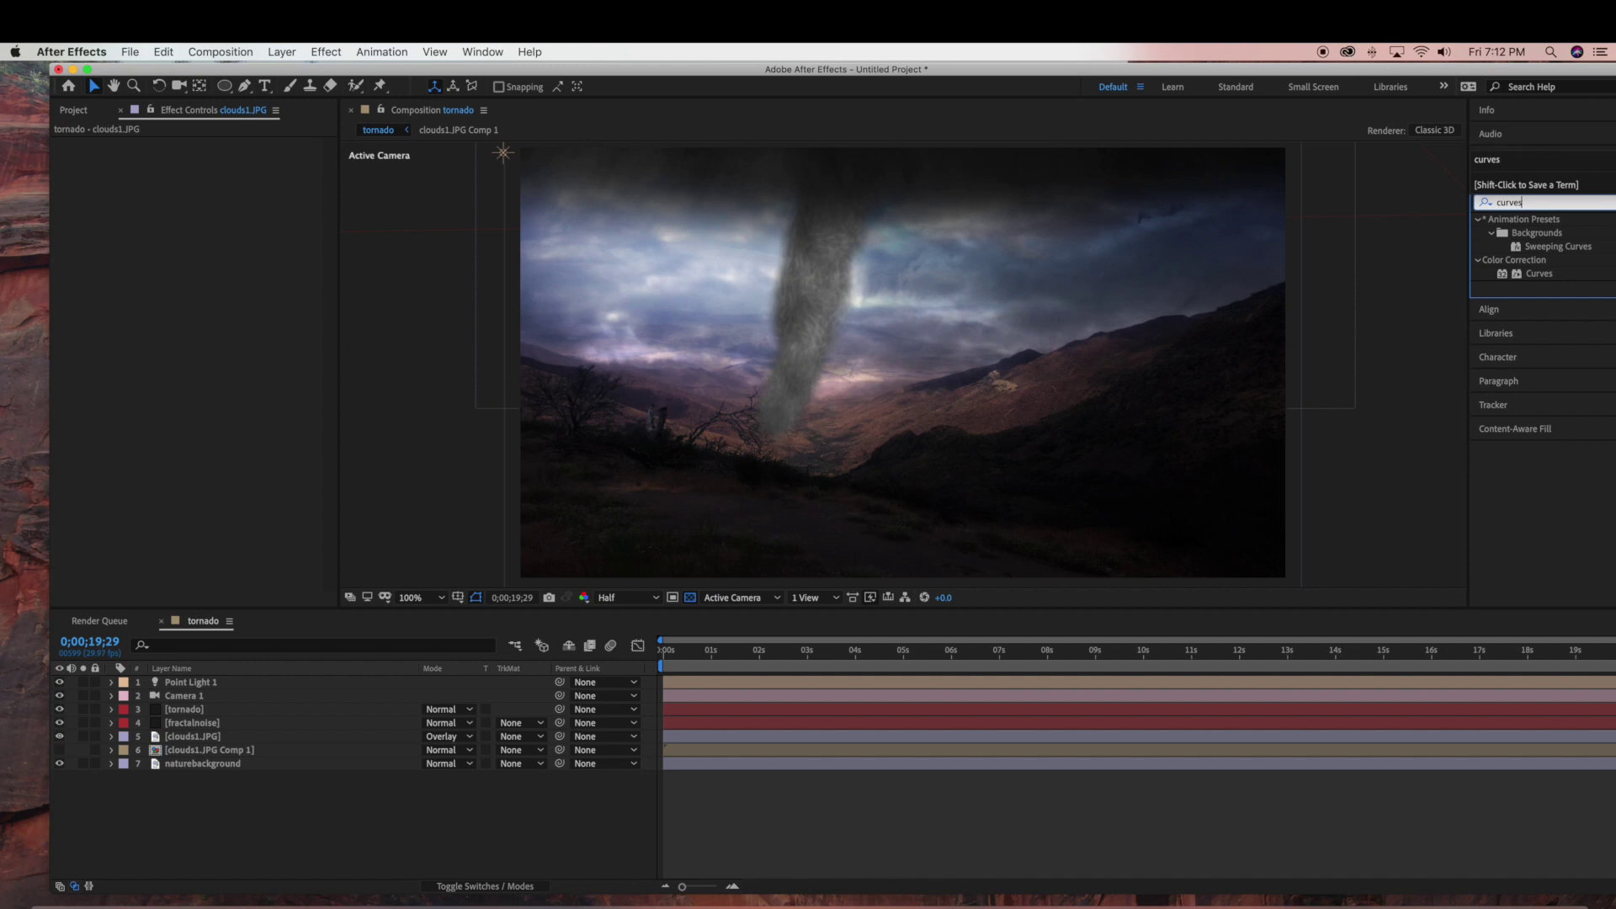
left_click_drag(1506, 284, 180, 741)
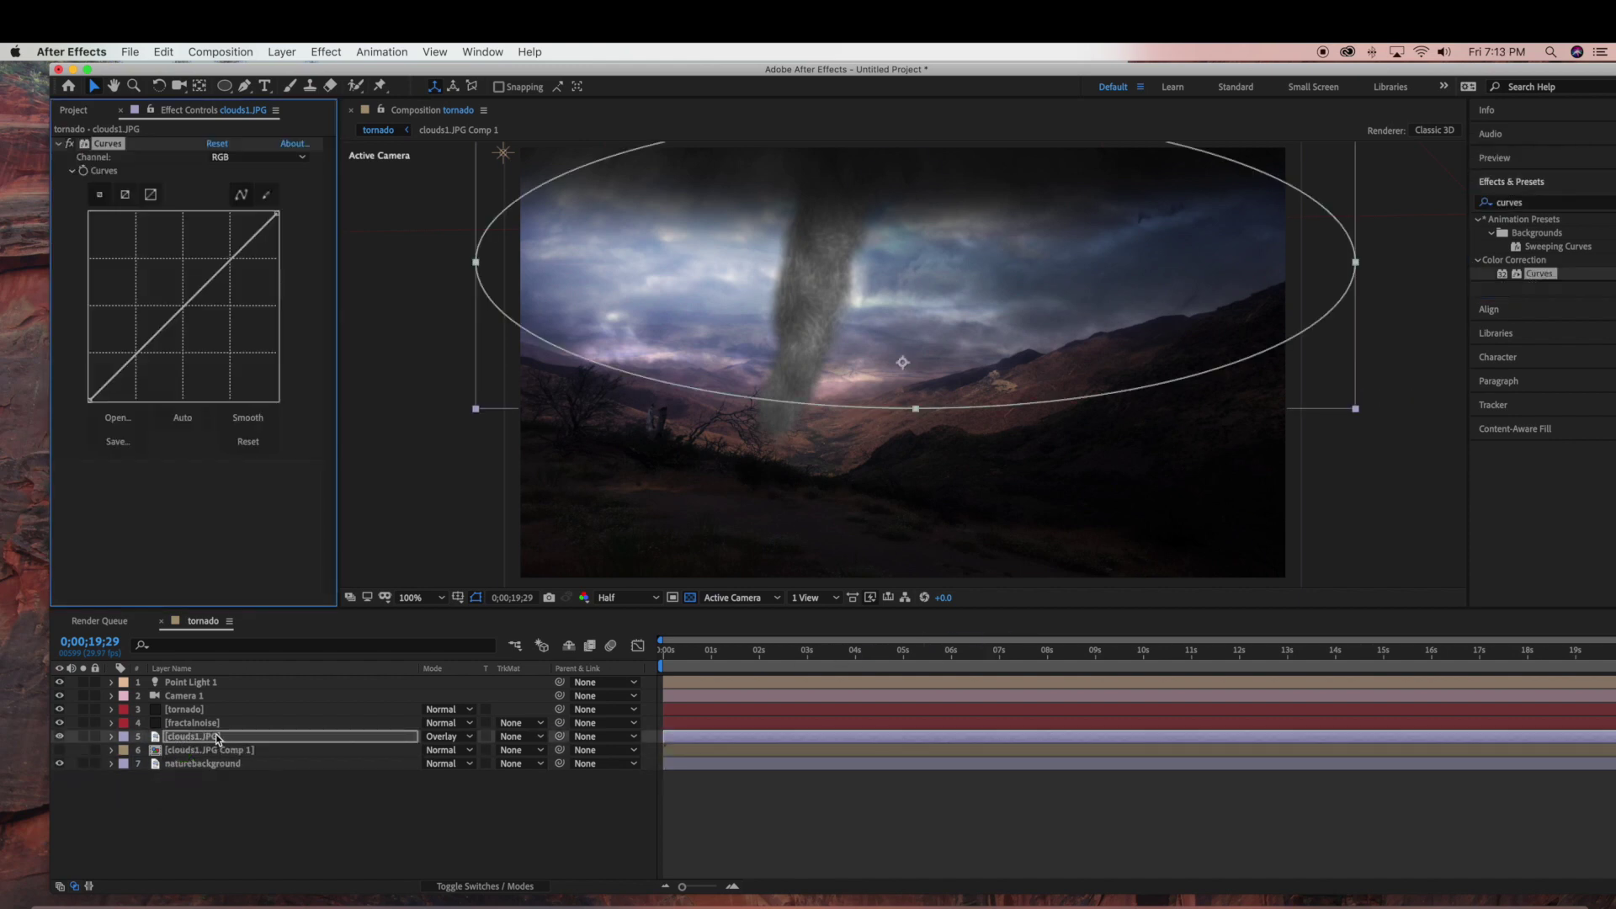
mouse_move(187, 295)
left_mouse_down()
mouse_move(221, 311)
mouse_move(192, 306)
left_mouse_up()
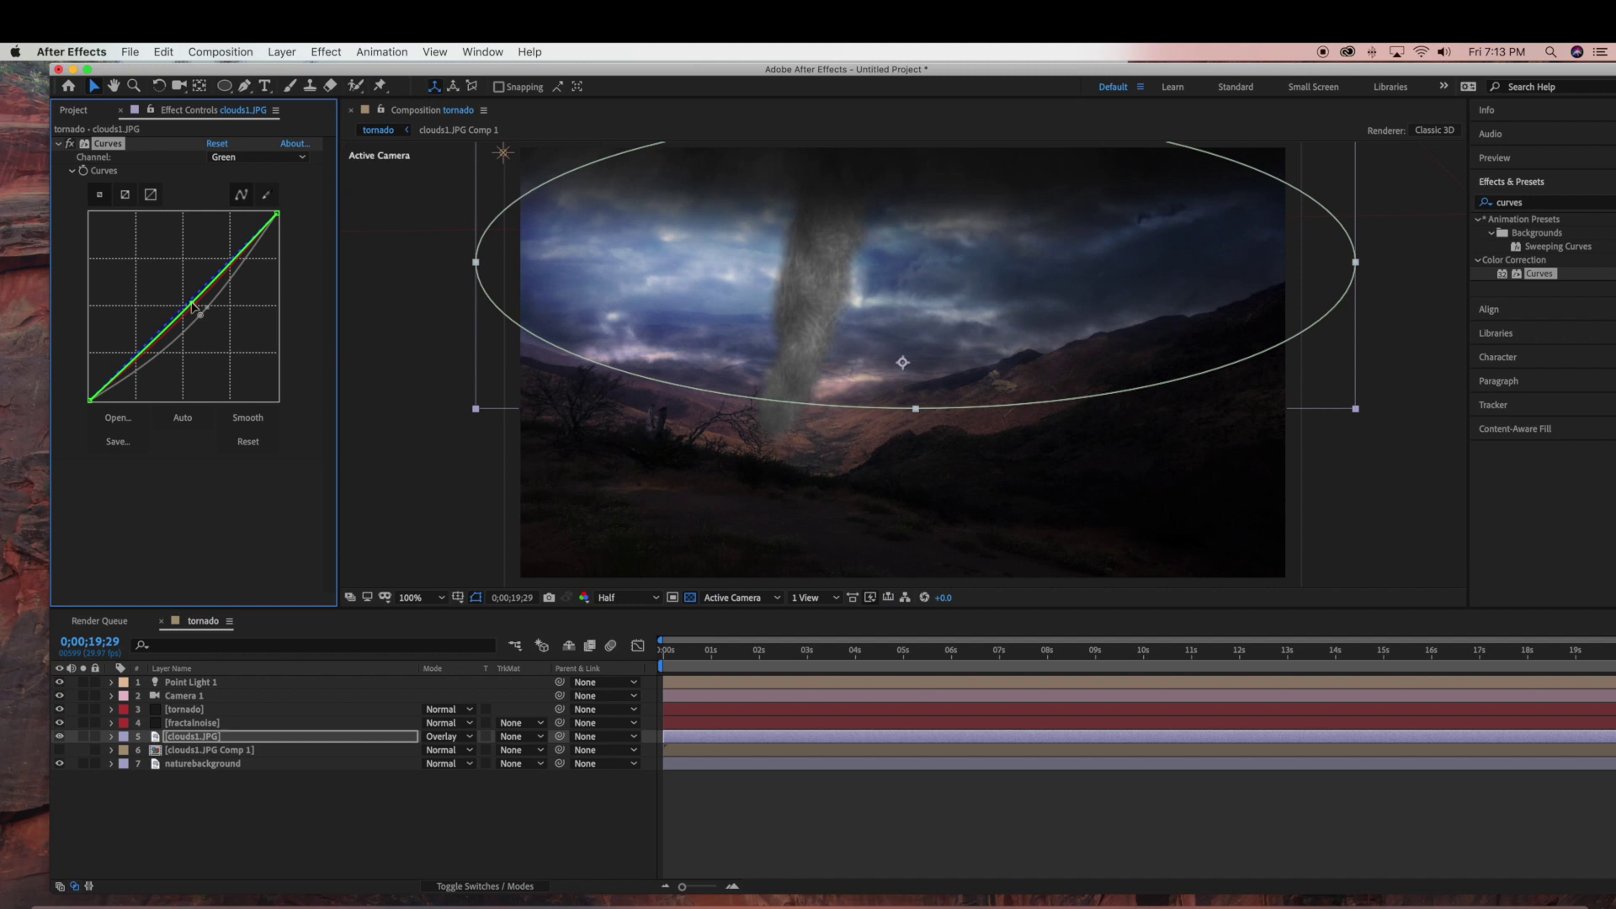
Step: Clear the effects search and collapse the clouds1.JPG layer's Curves settings
left_click(306, 875)
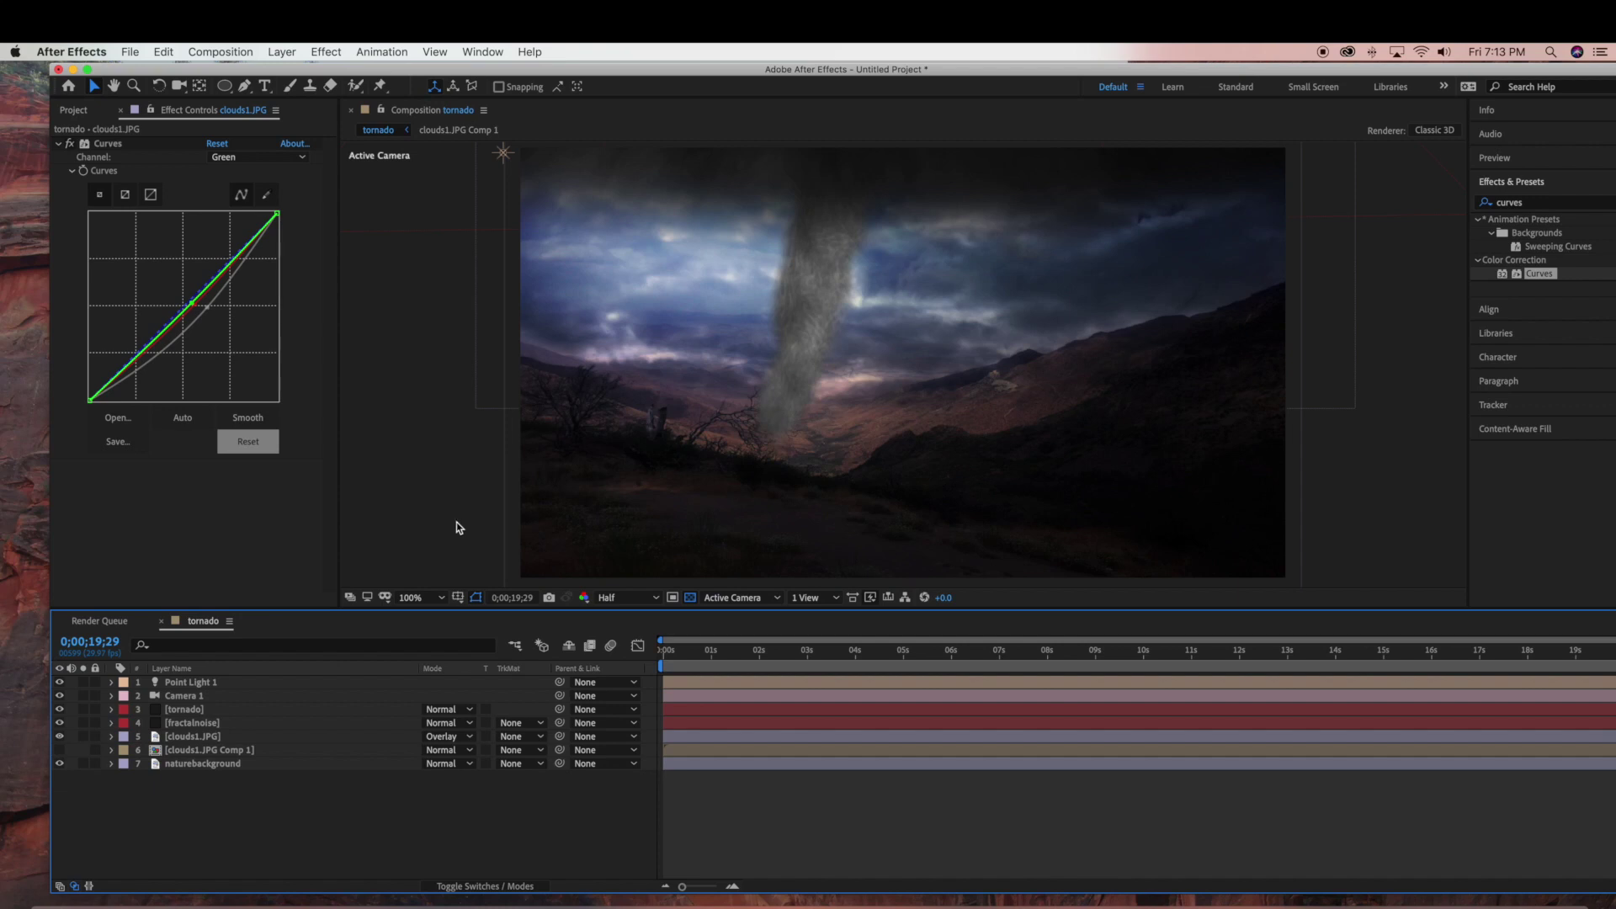
left_click(202, 737)
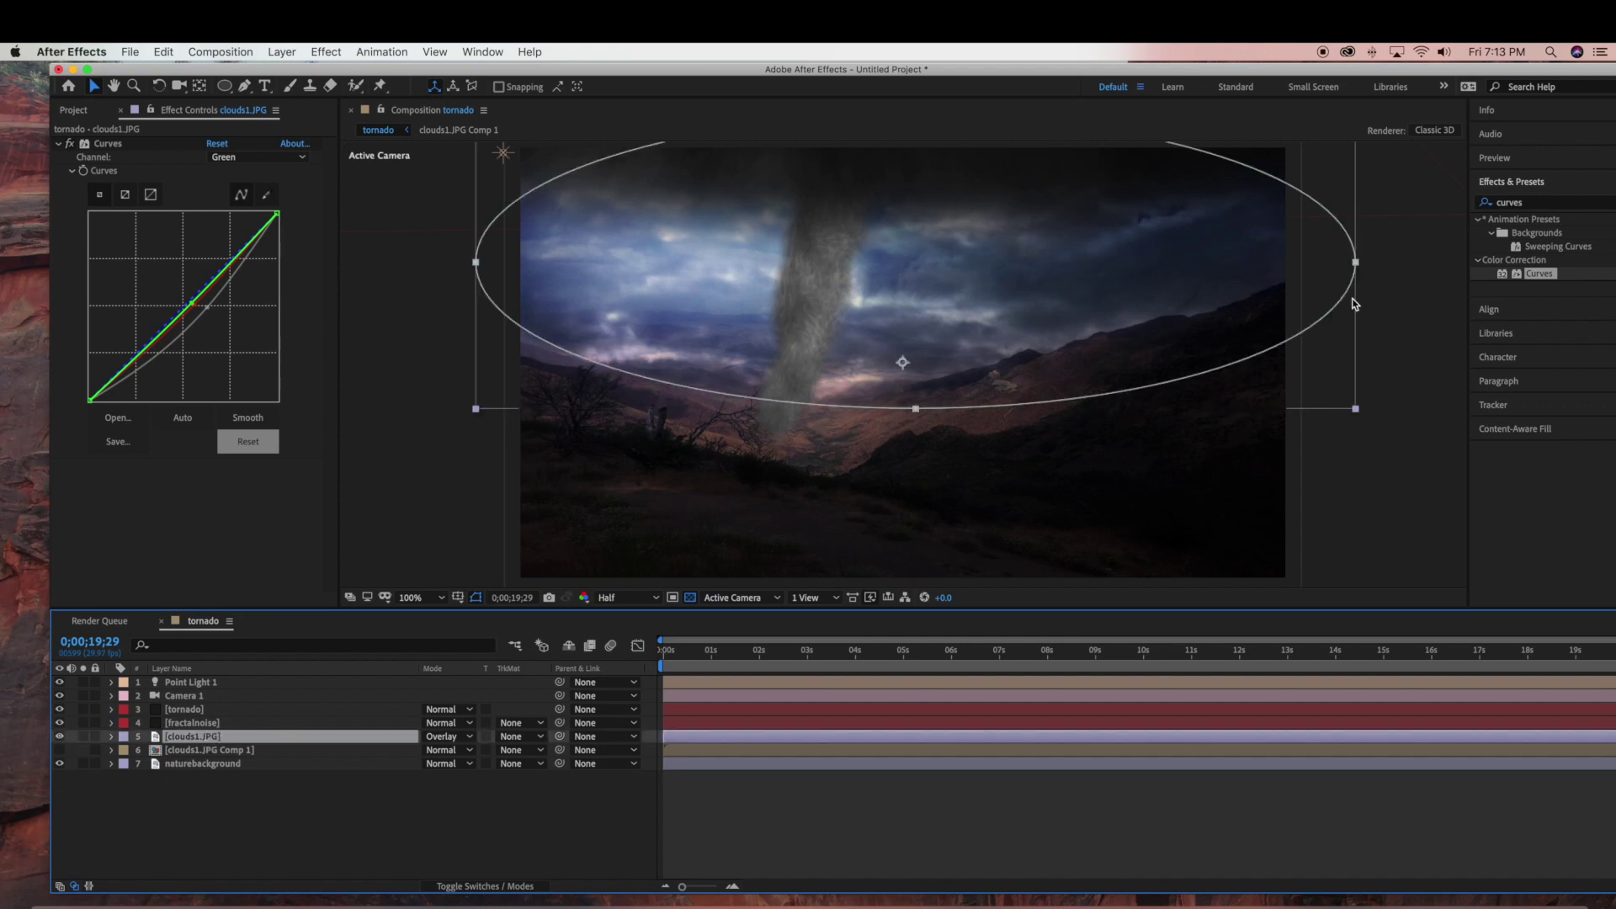
key("Escape")
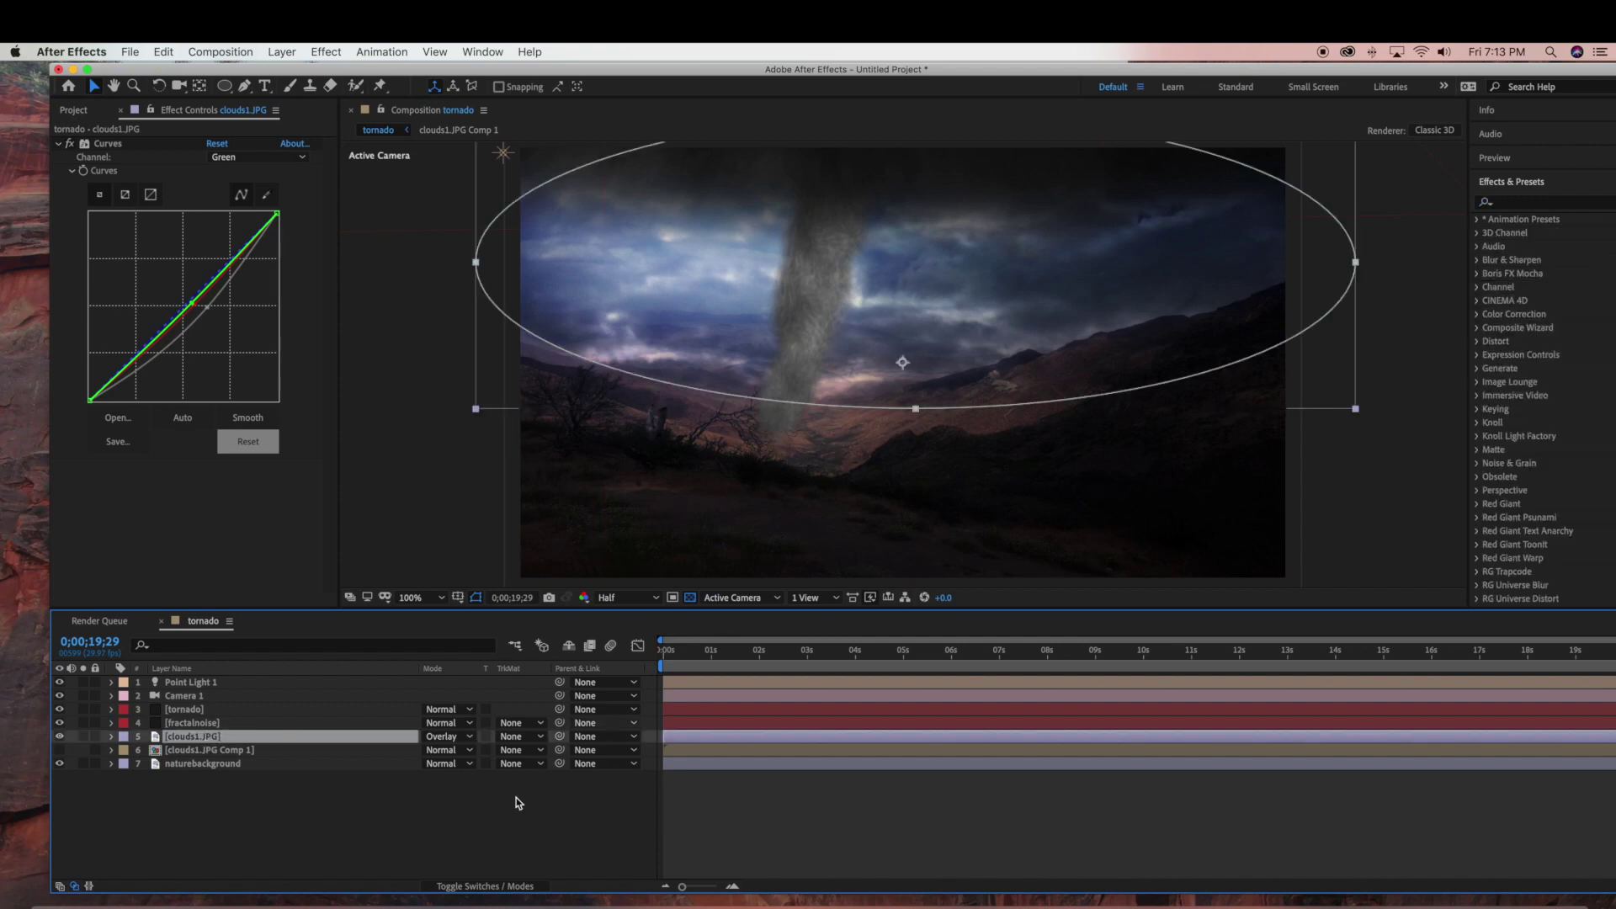
left_click(451, 837)
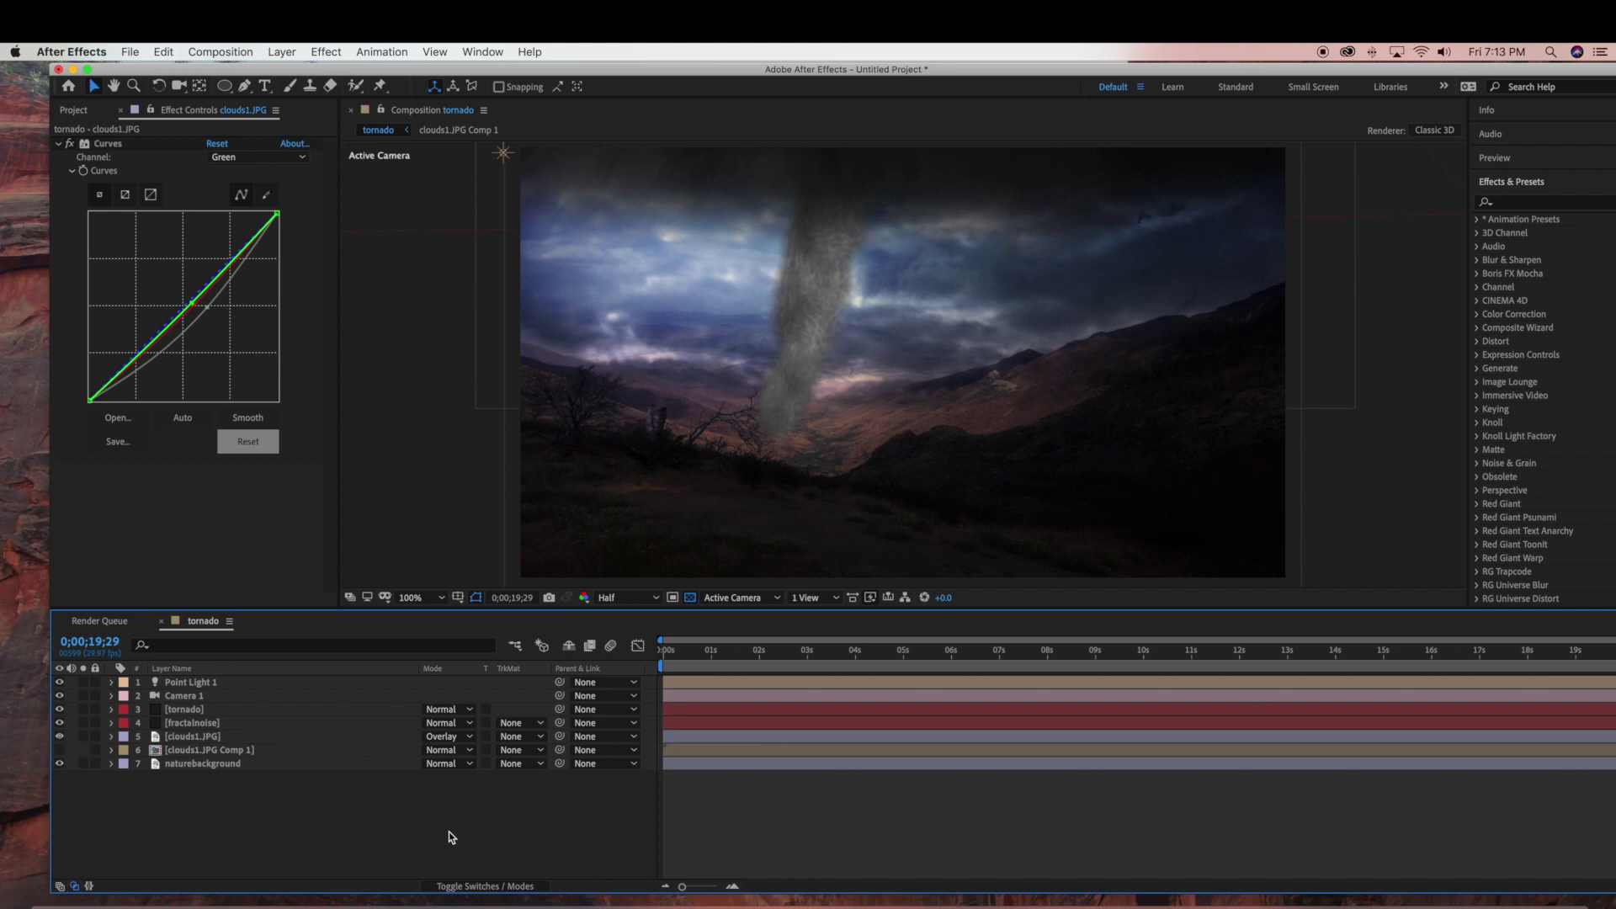
left_click(59, 145)
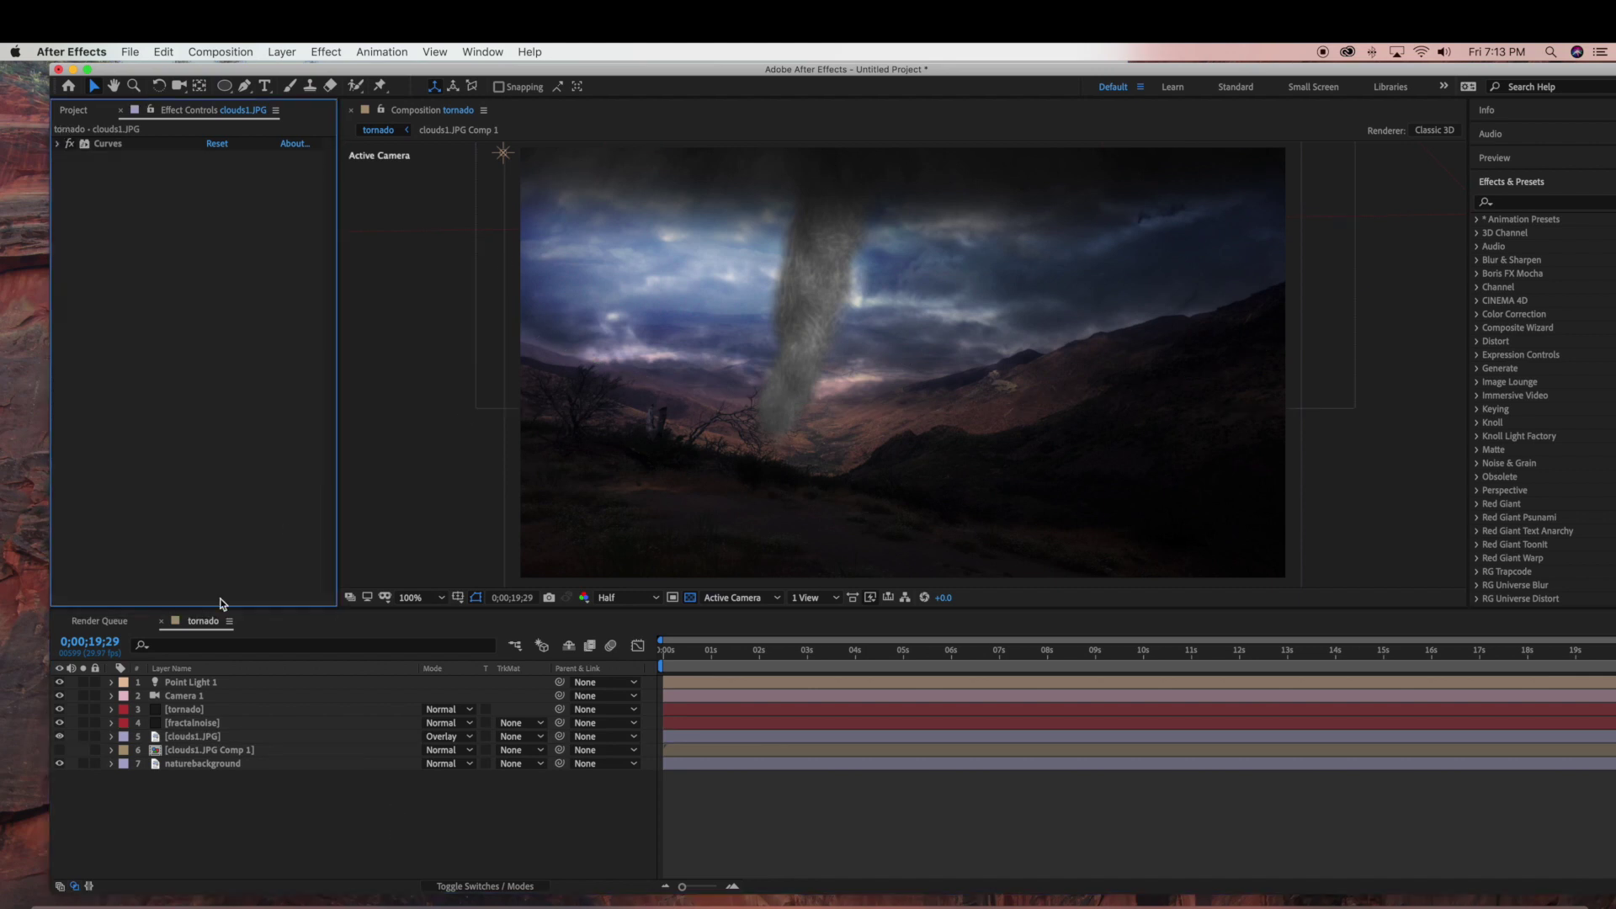
Step: Apply CC Vector Blur to the tornado layer and set its Amount to 3
left_click(199, 713)
left_click(1547, 208)
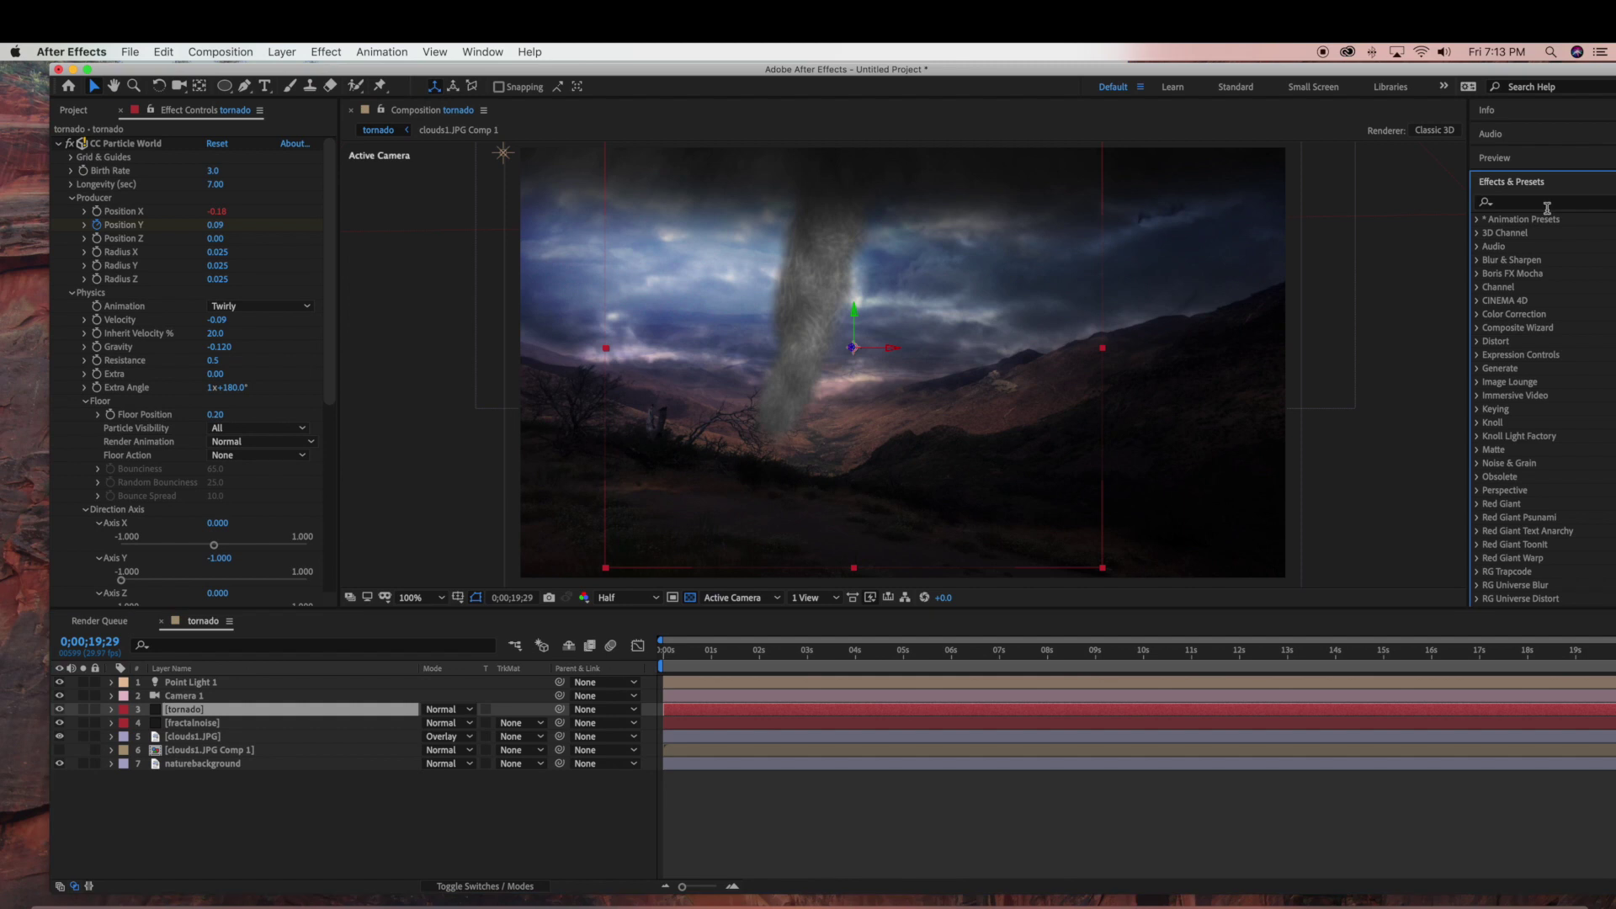
left_click_drag(1509, 70, 1464, 72)
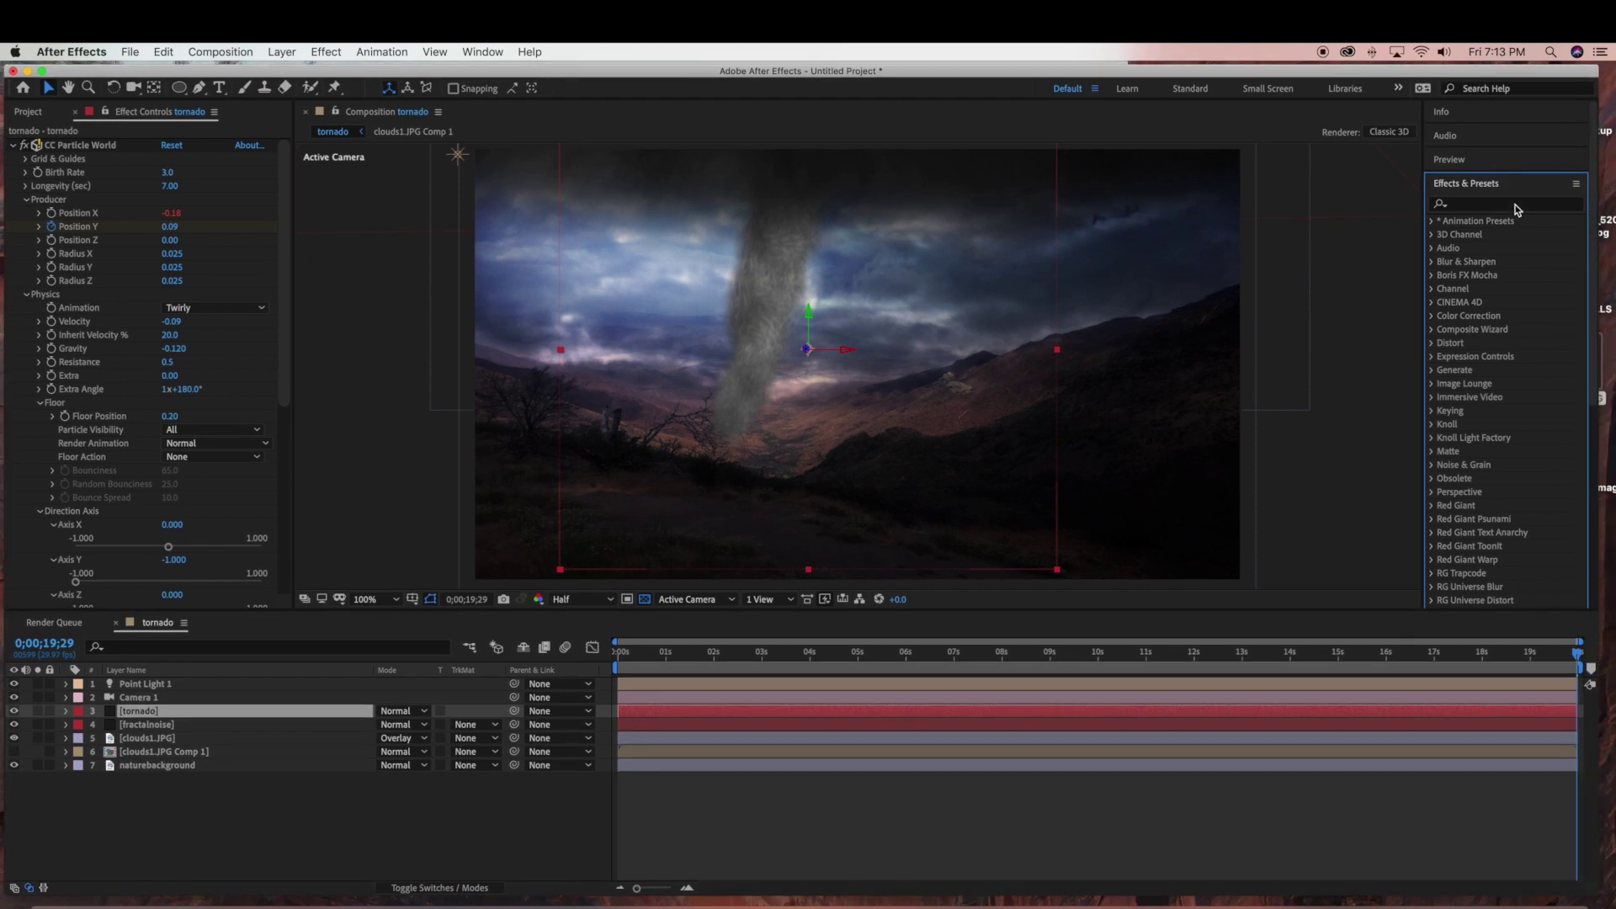
left_click(1510, 204)
type("blur")
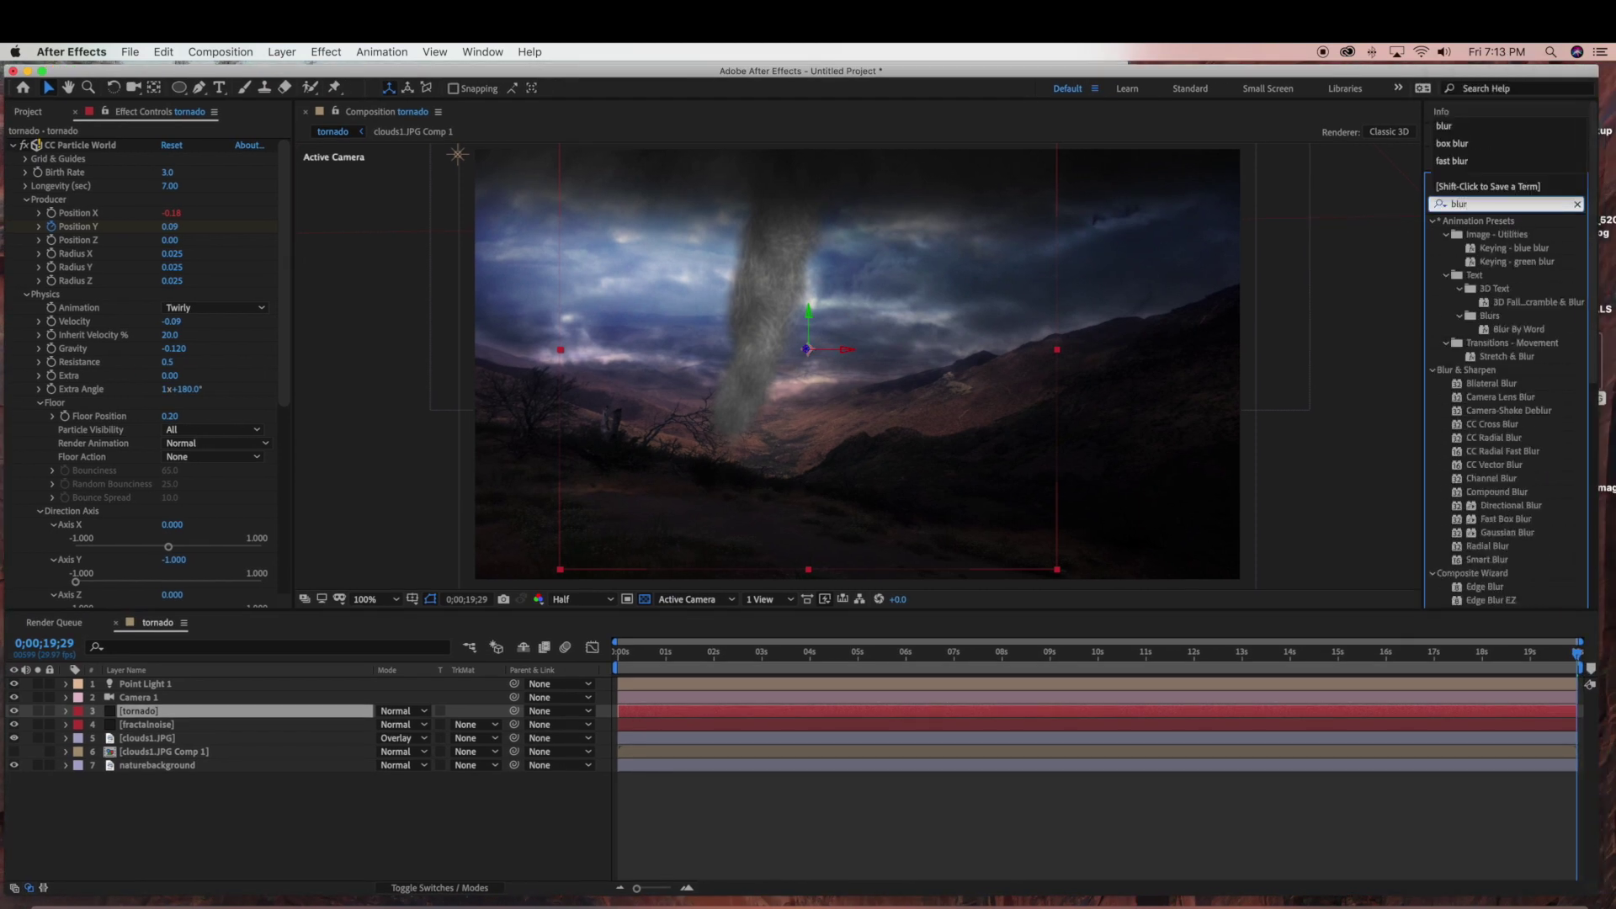
double_click(1511, 505)
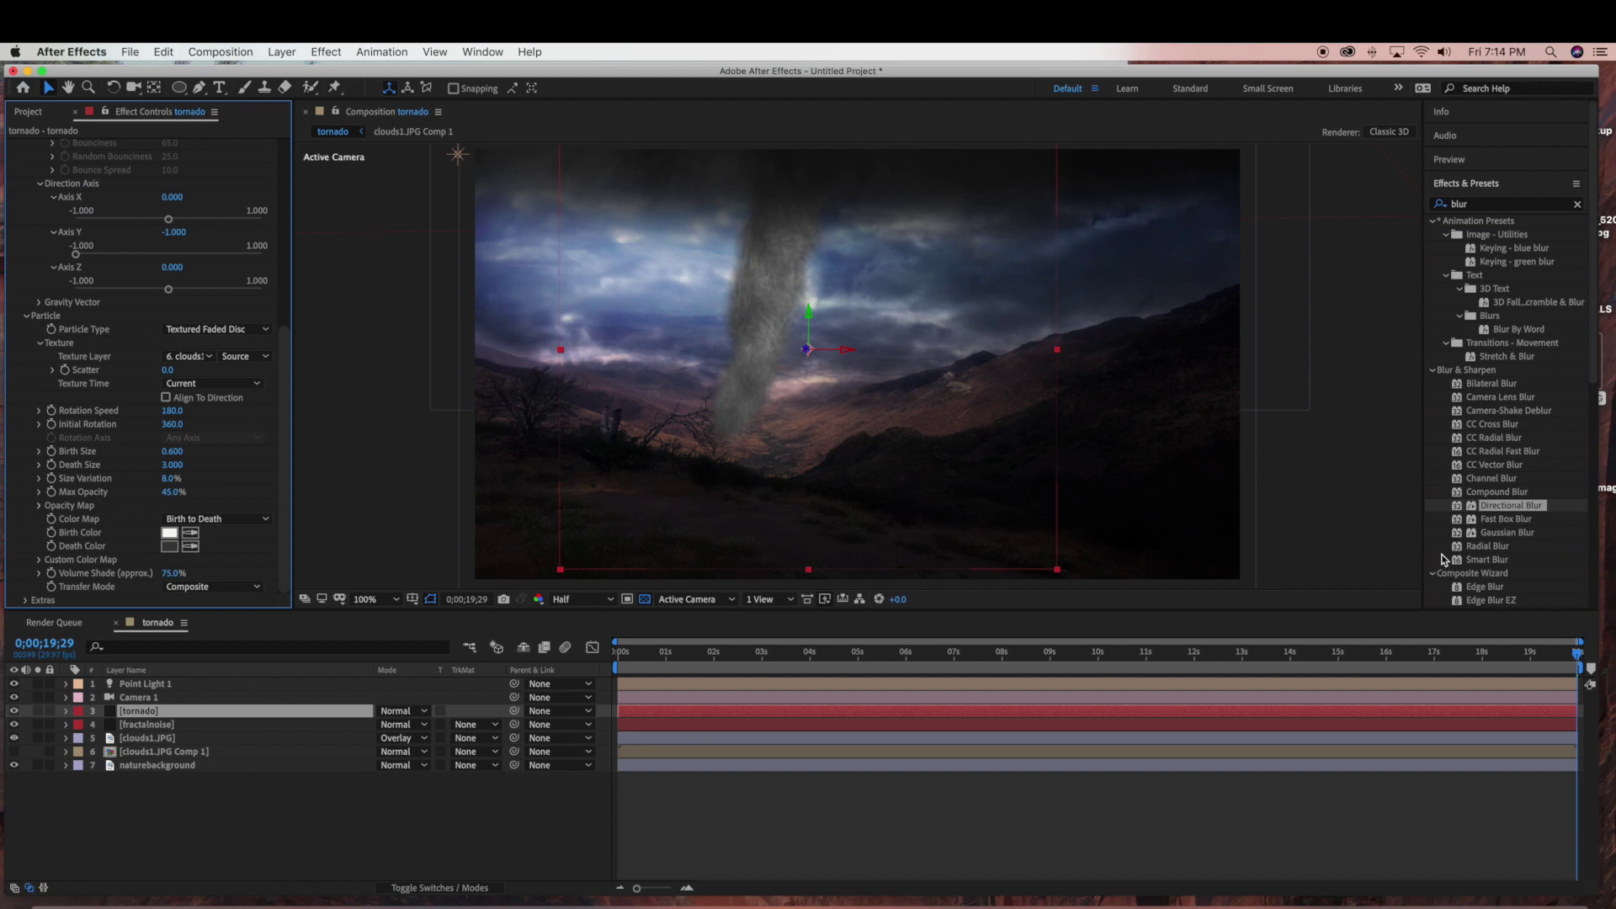
left_click_drag(1494, 469, 137, 711)
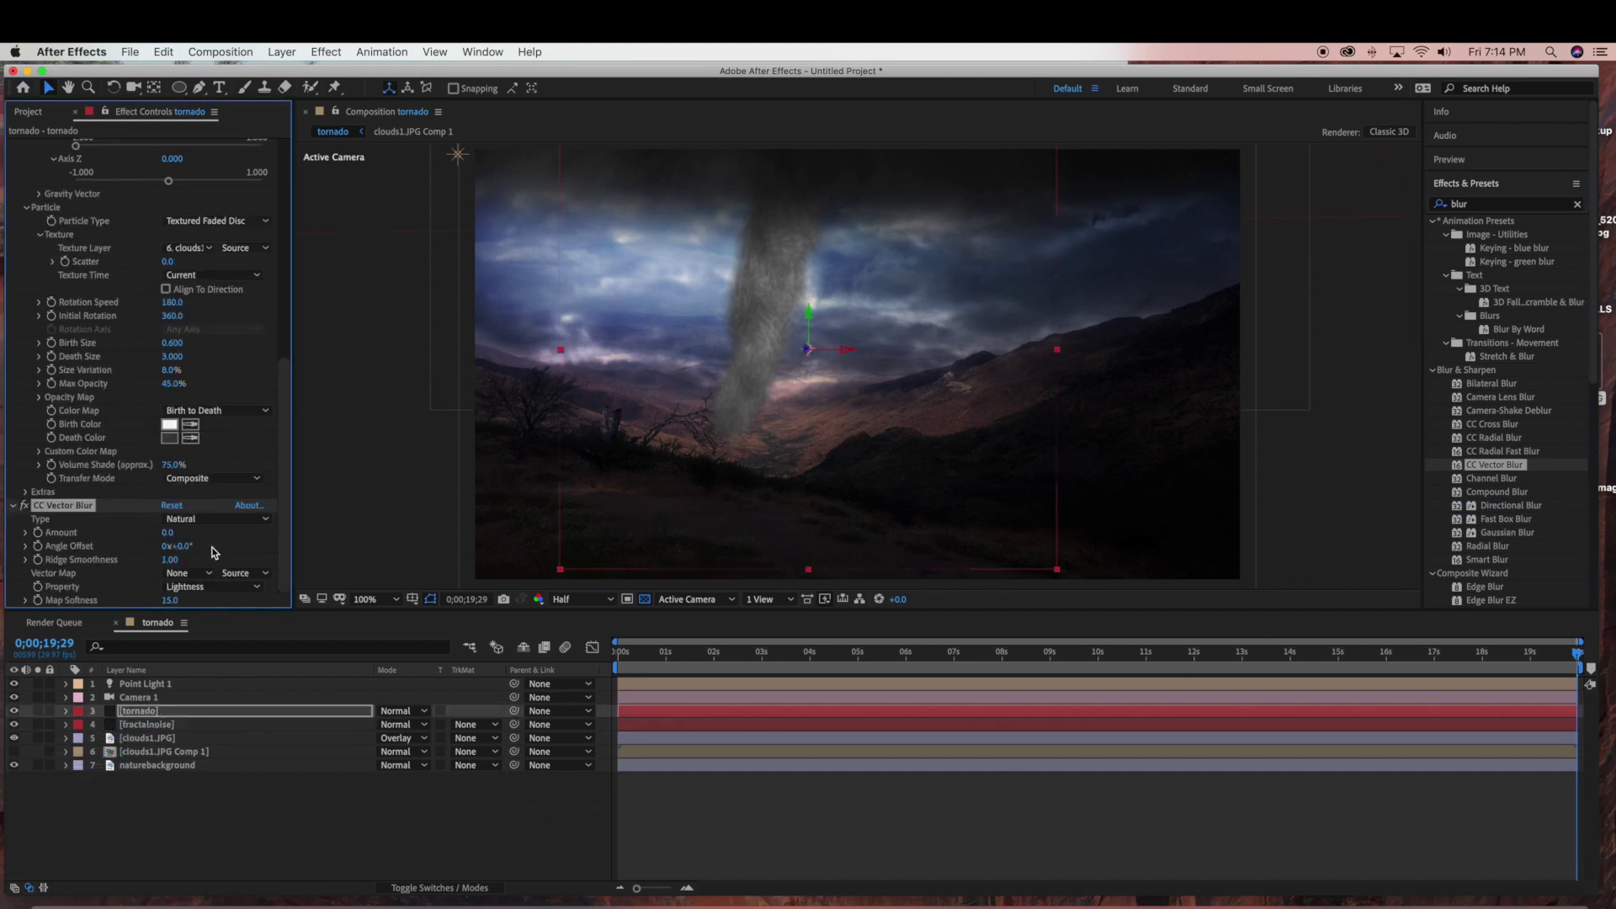
left_click(184, 539)
type("3")
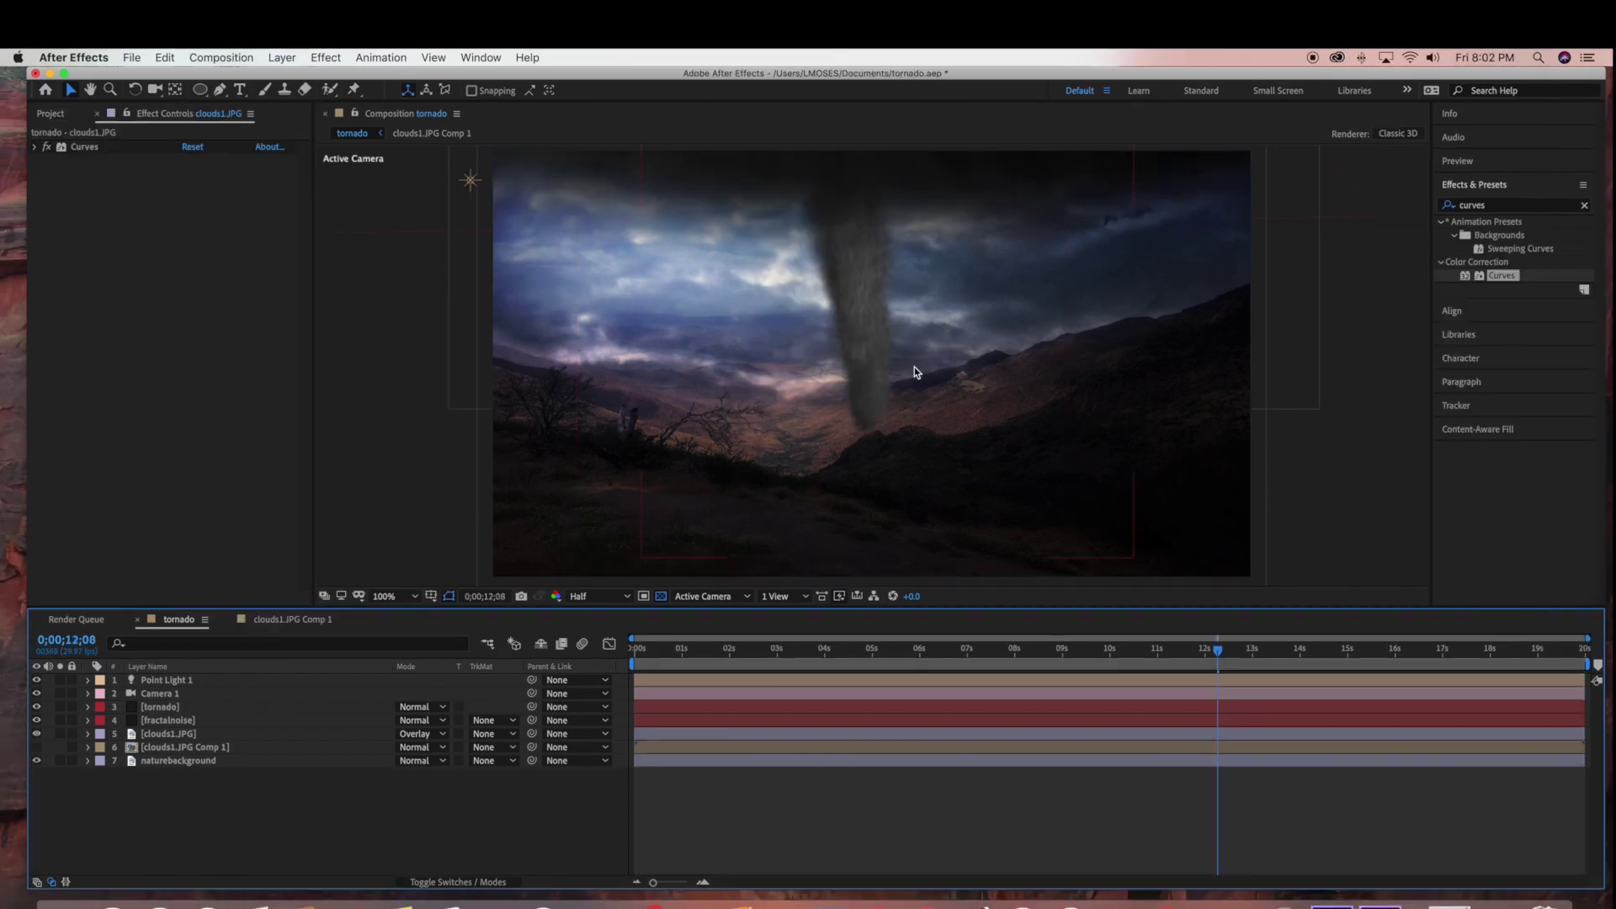
Step: Inside clouds1.JPG Comp 1, apply Curves to the clouds1.JPG layer and raise the RGB curve strongly to brighten the clouds
left_click(176, 747)
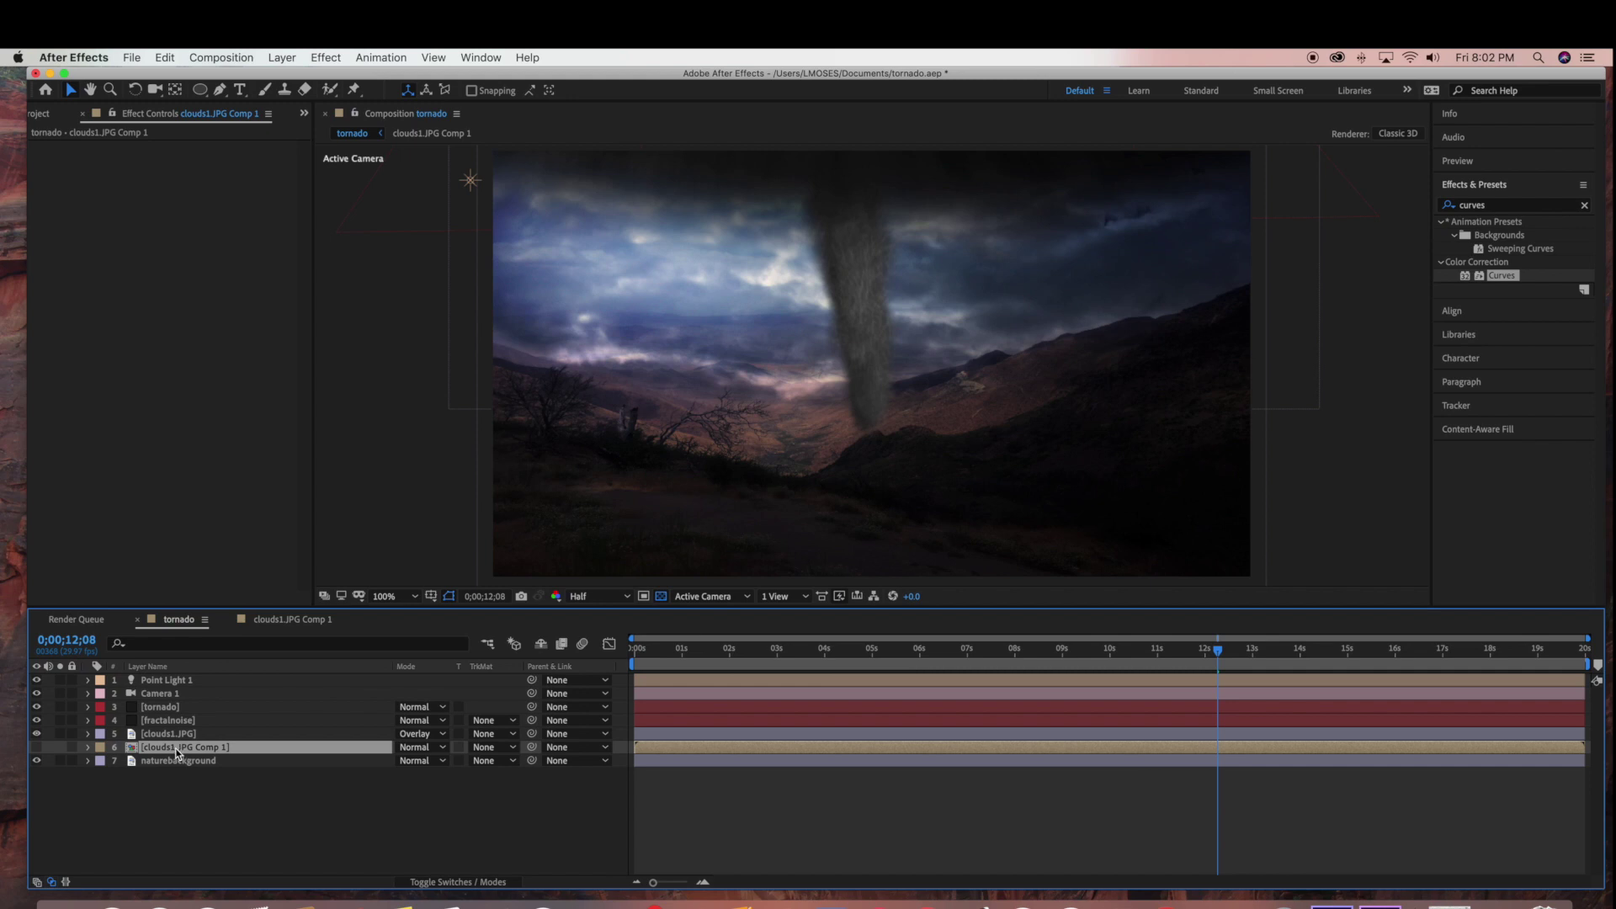
double_click(178, 747)
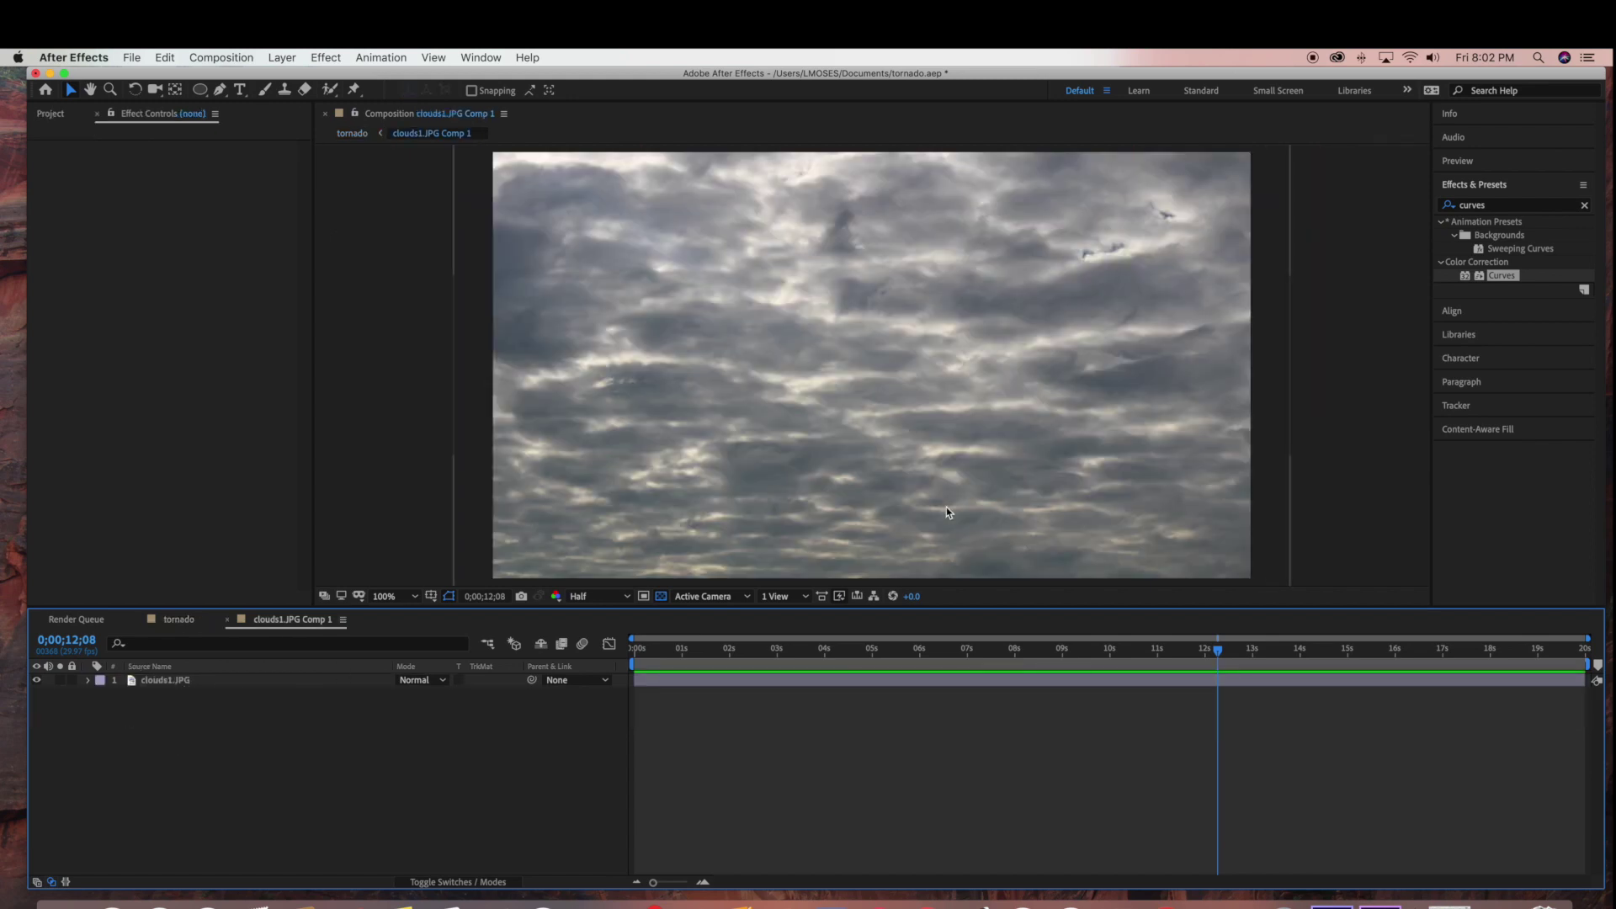
left_click(1586, 206)
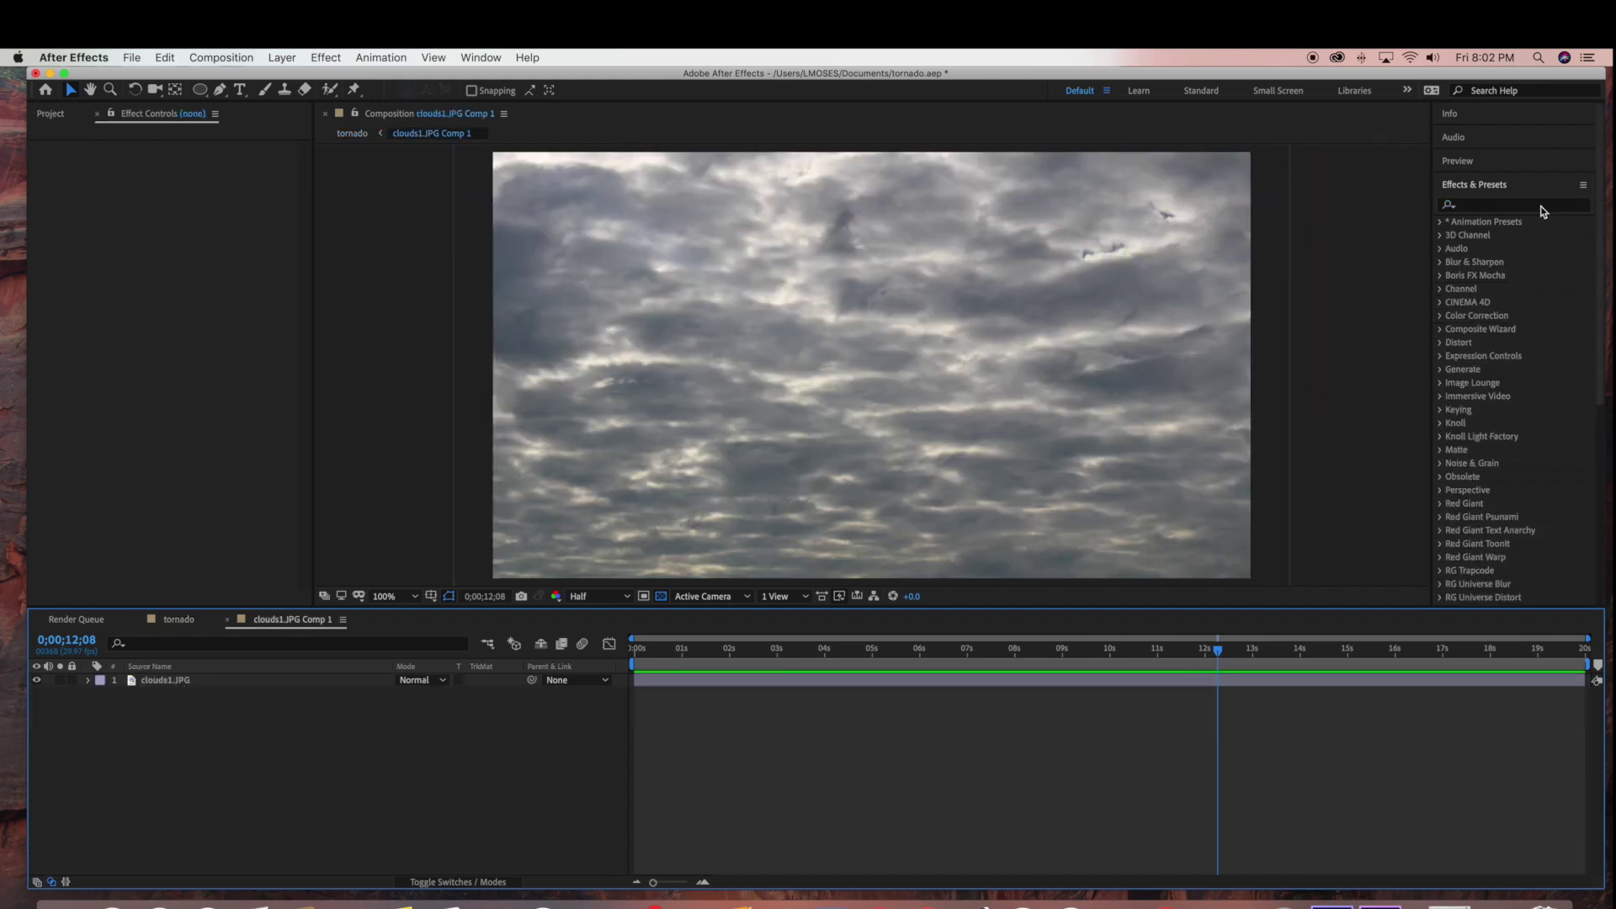
left_click(1494, 207)
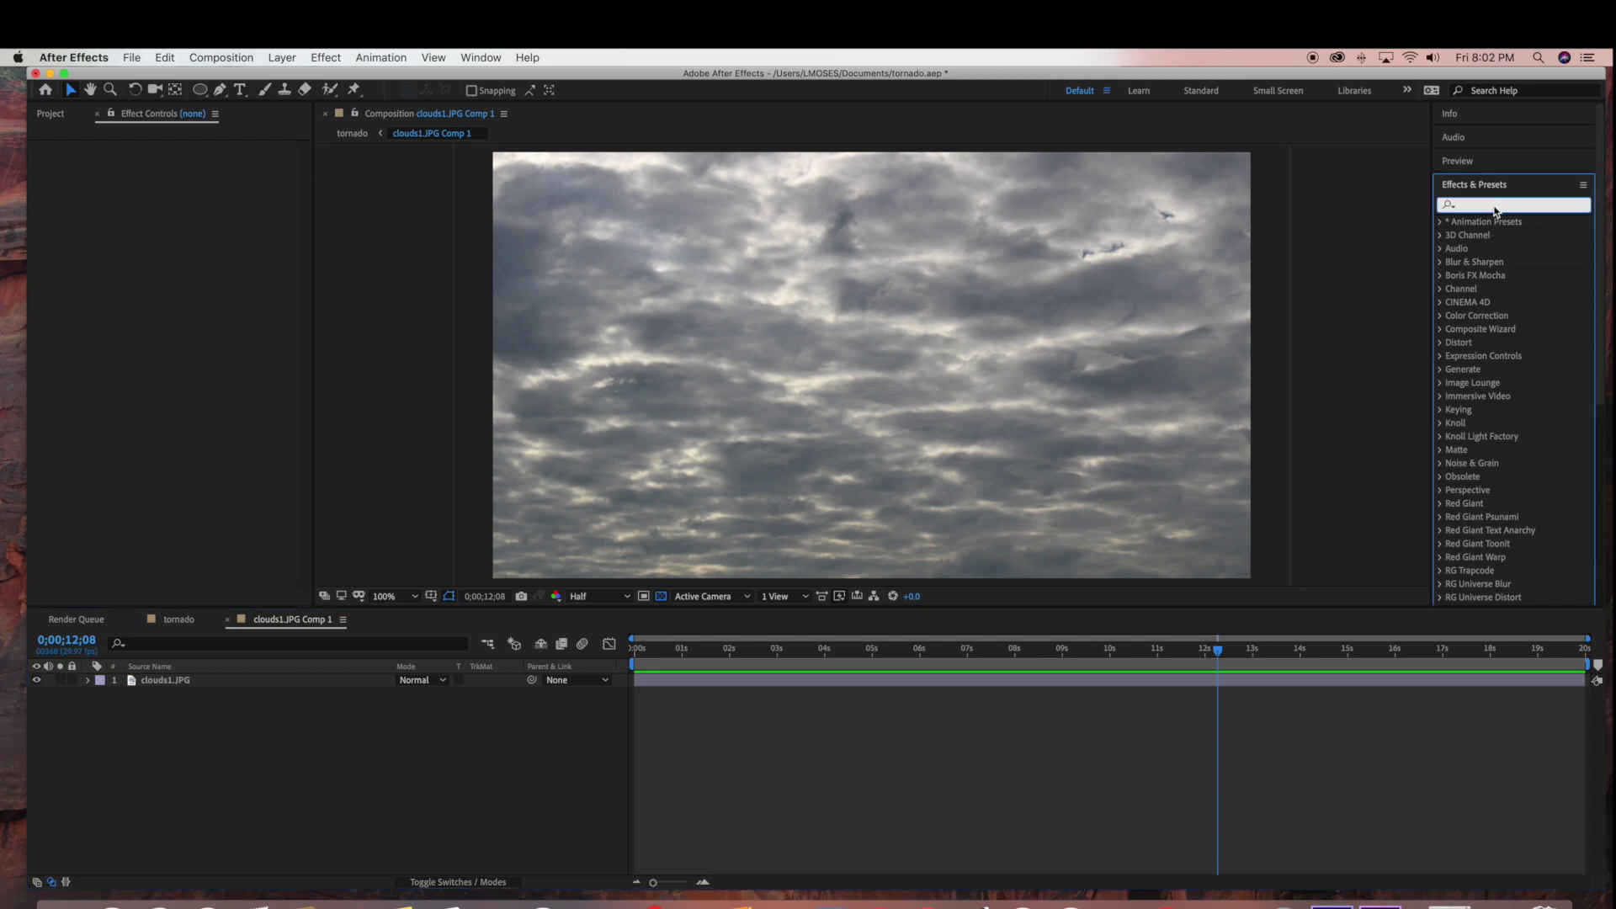
type("c")
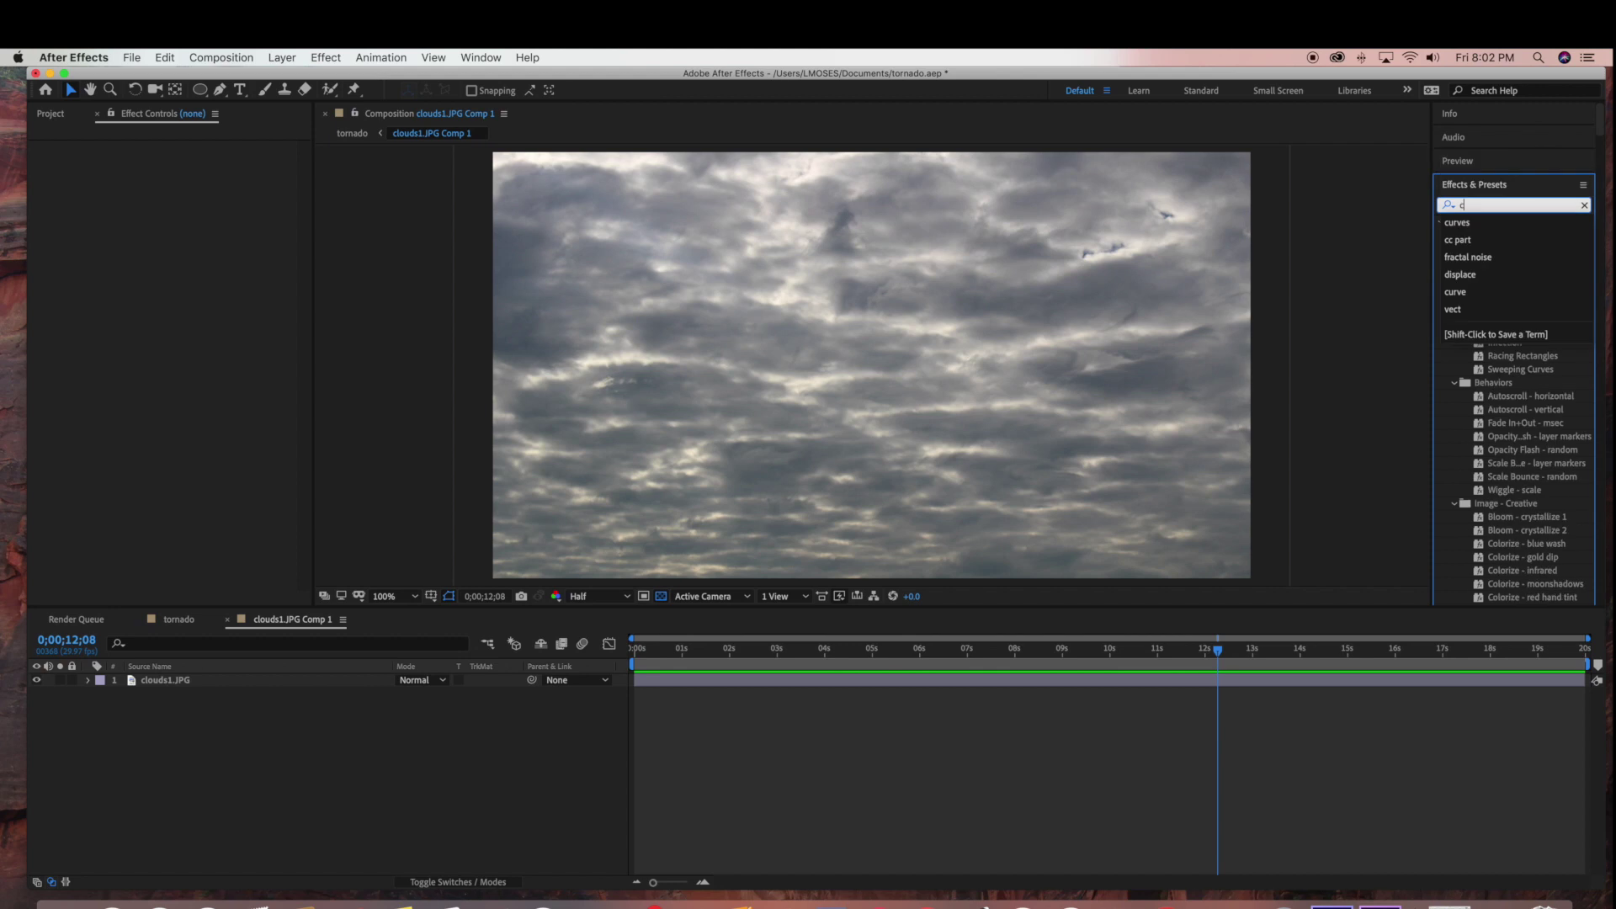
type("urves")
left_click_drag(1490, 278, 296, 684)
left_click_drag(157, 315, 125, 280)
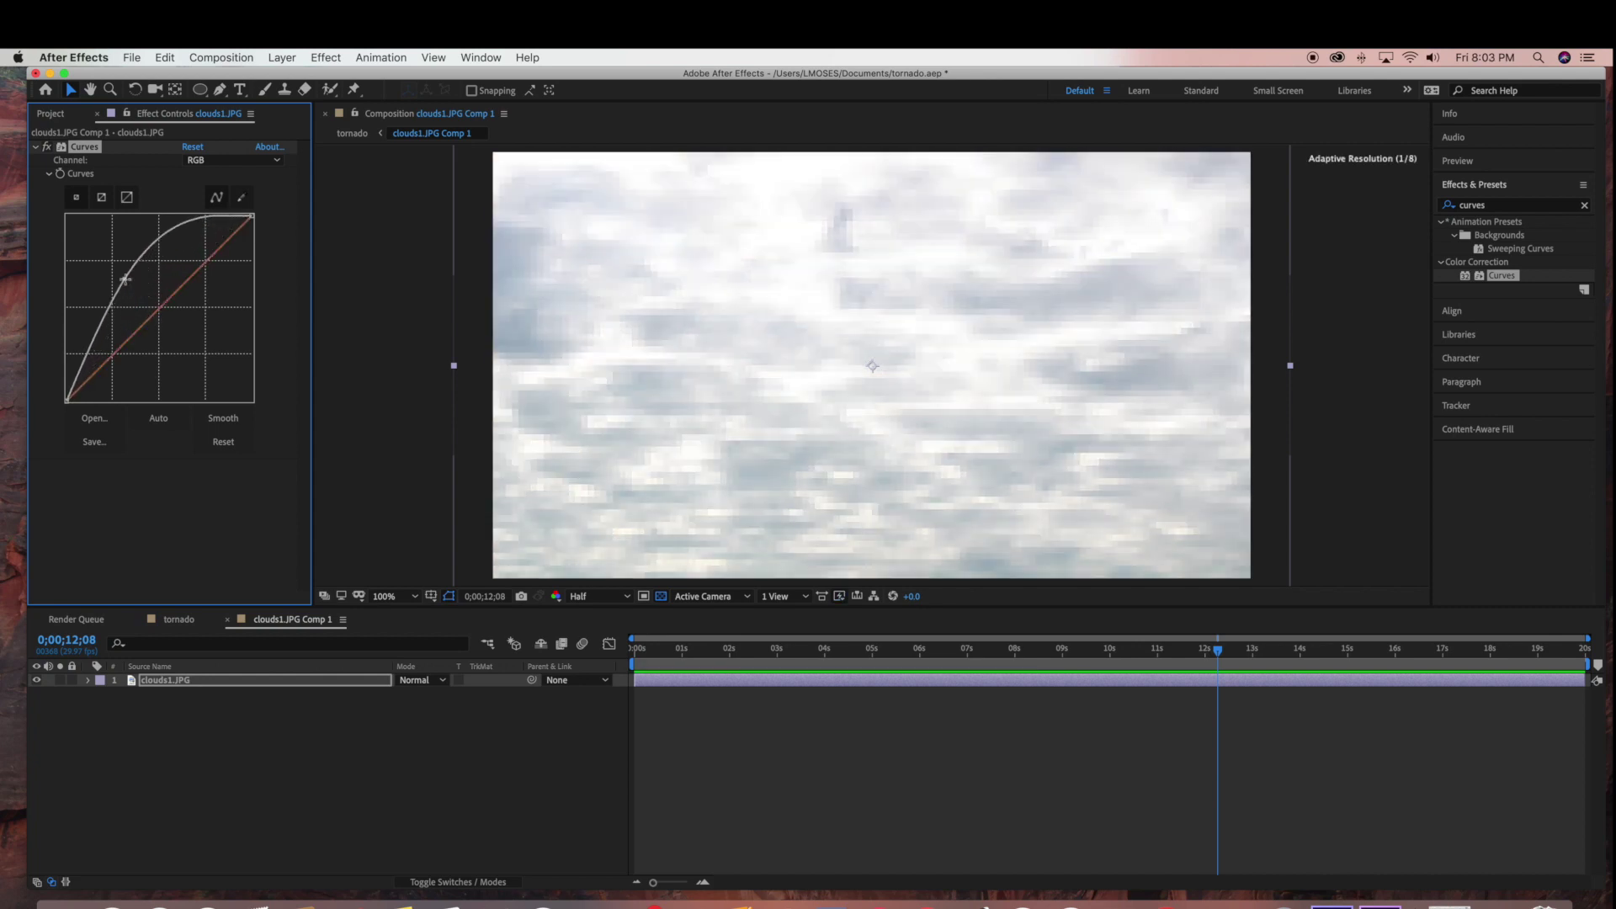
Step: Return to the tornado composition and set the tornado layer's CC Particle World Velocity to 0.15
left_click(175, 624)
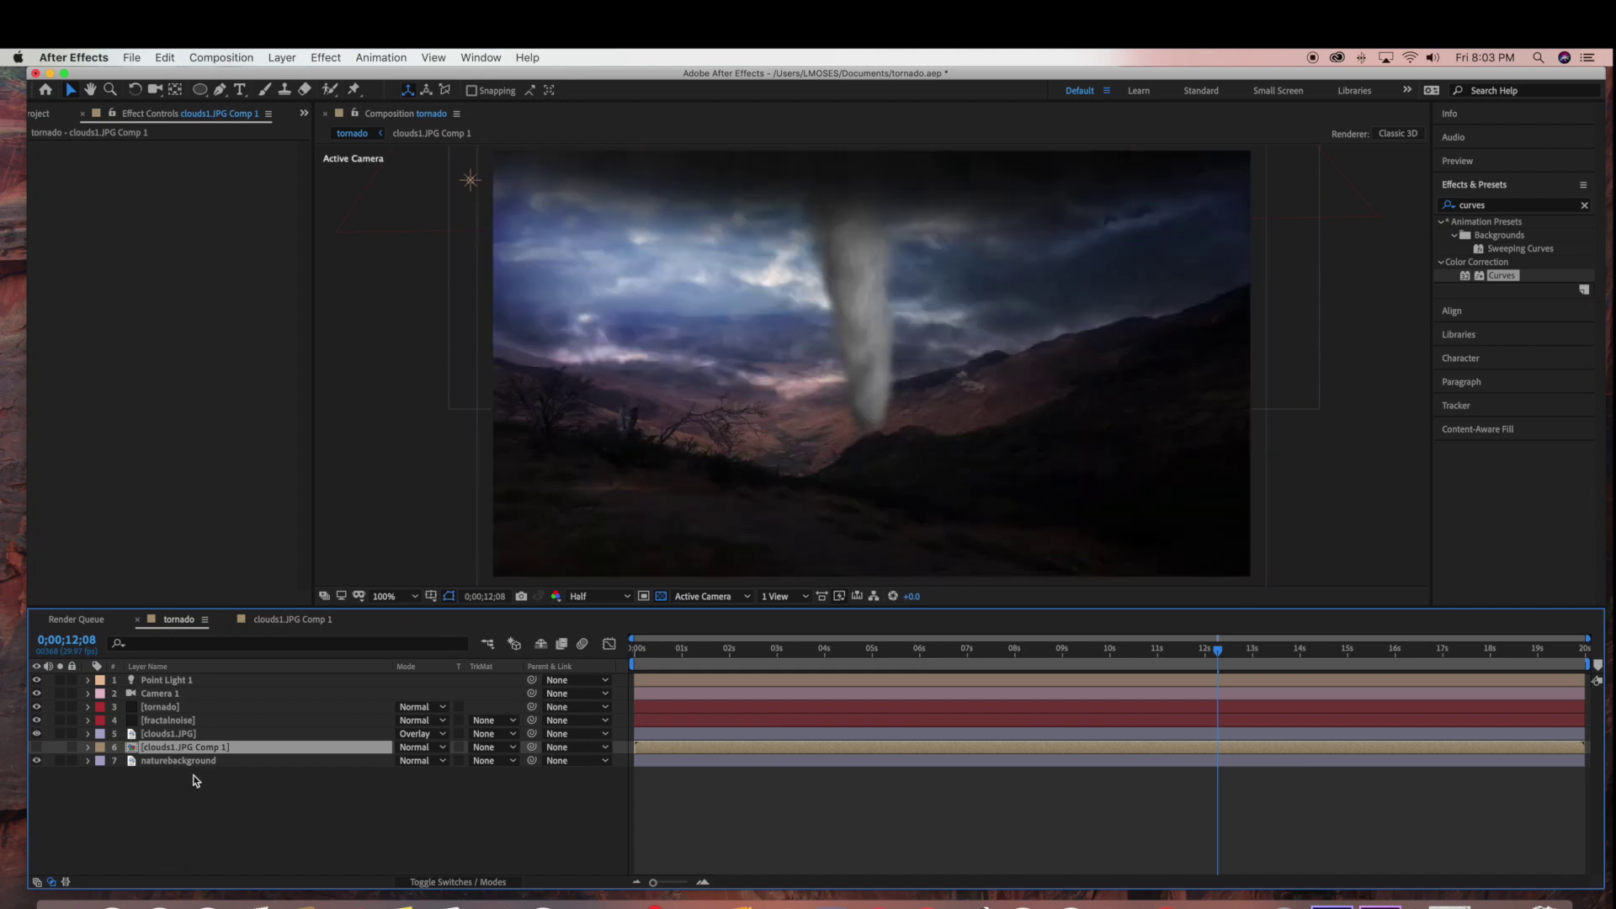
left_click(155, 710)
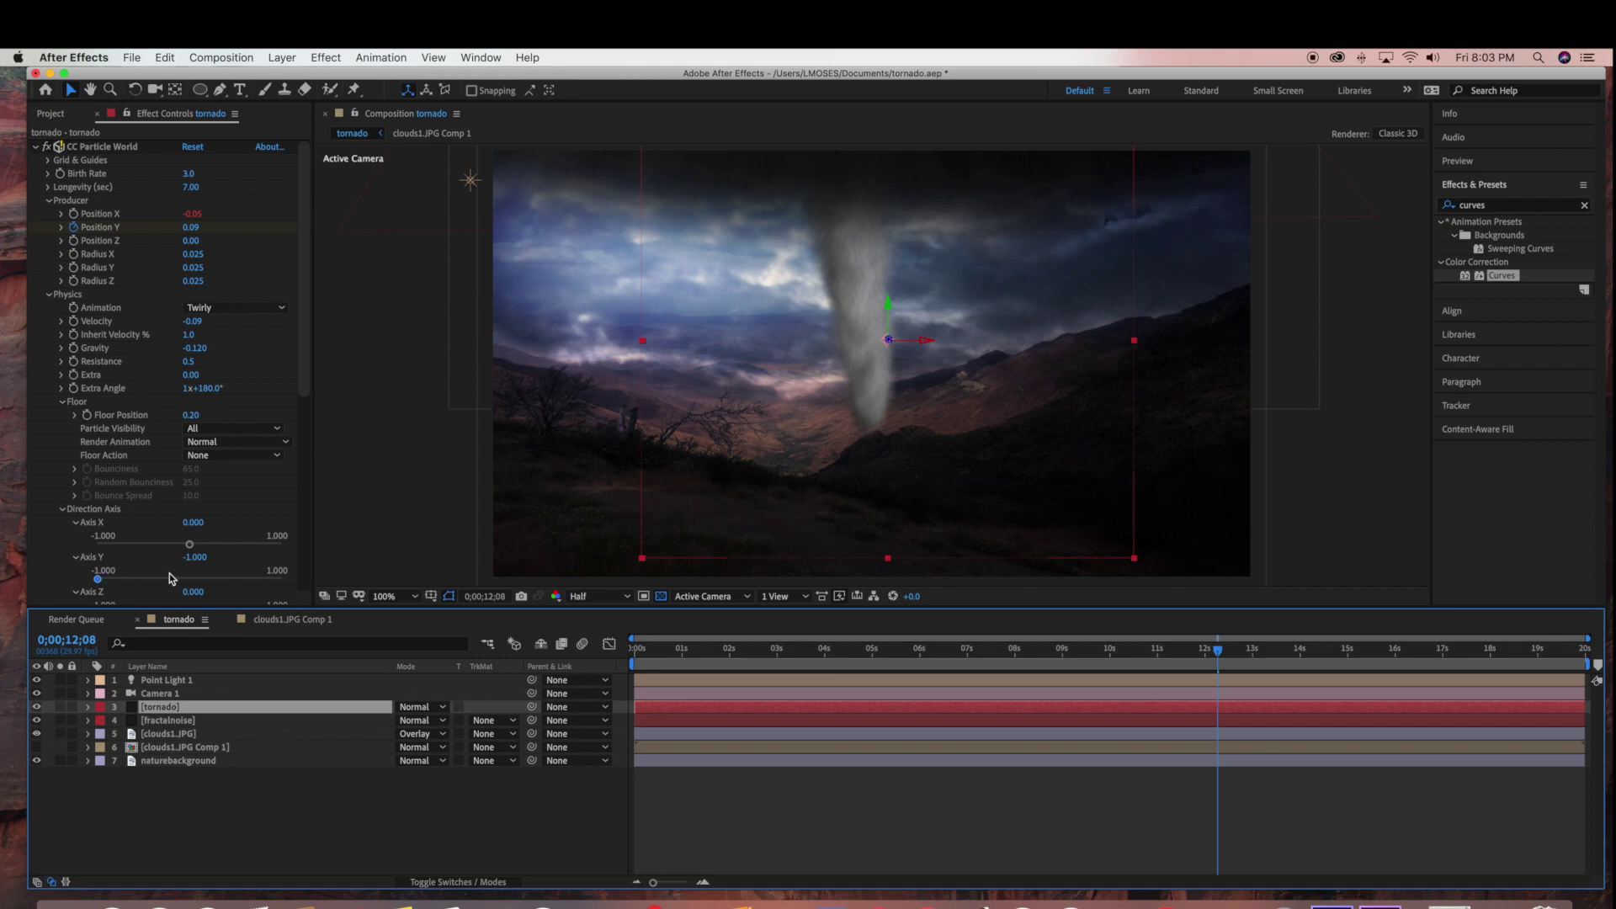
left_click_drag(192, 325, 217, 327)
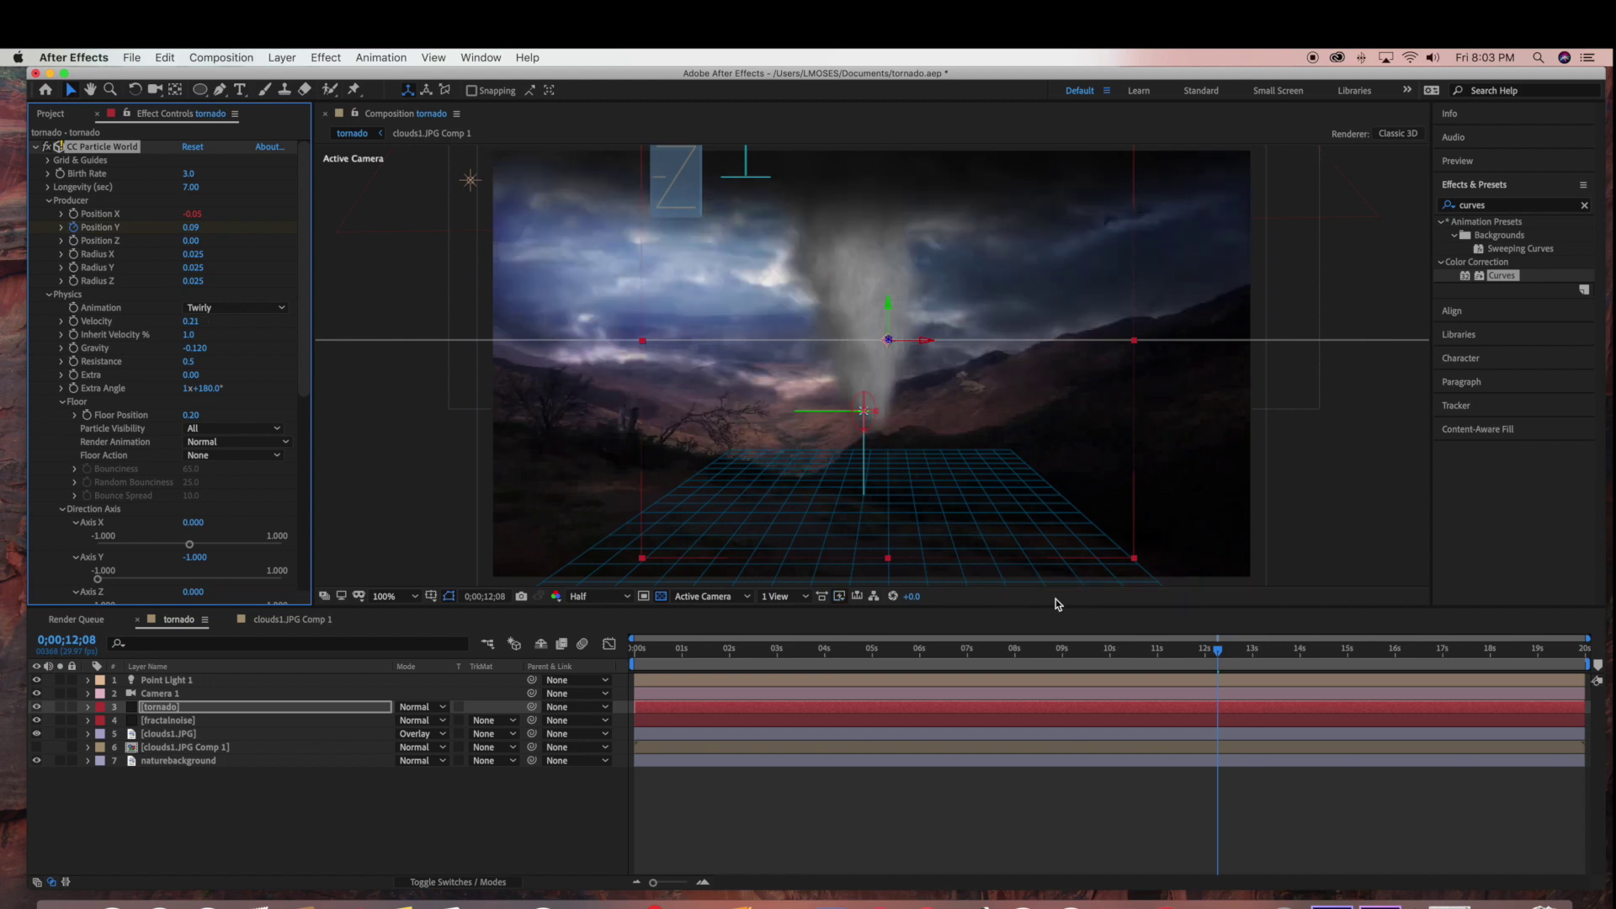
left_click_drag(1013, 664, 1099, 657)
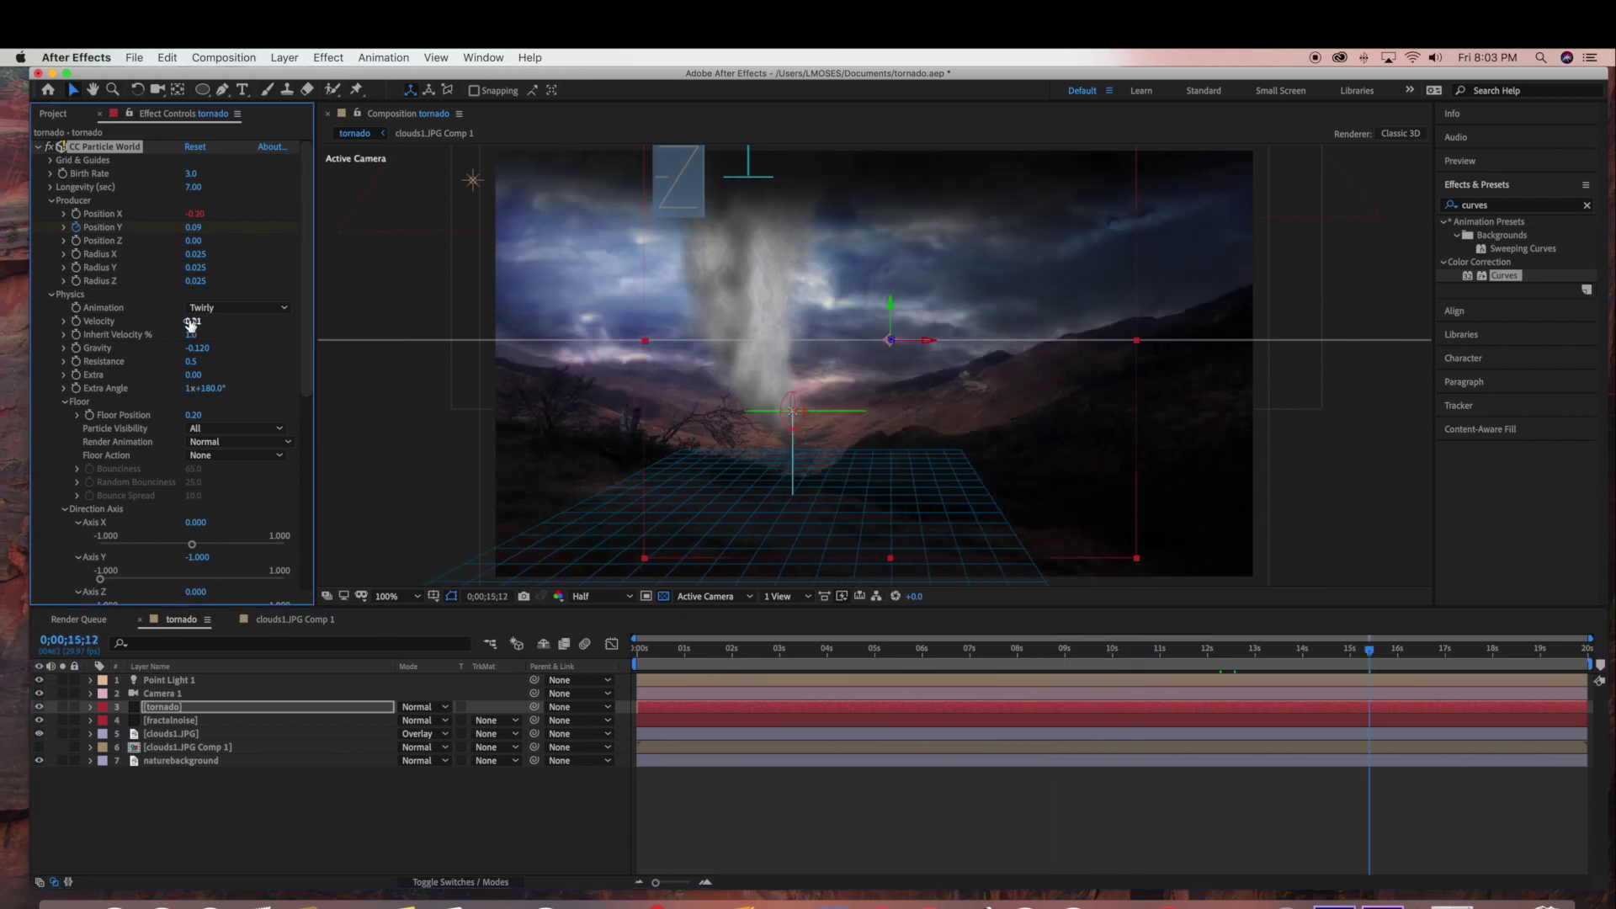
left_click(192, 322)
type(".1")
key("Return")
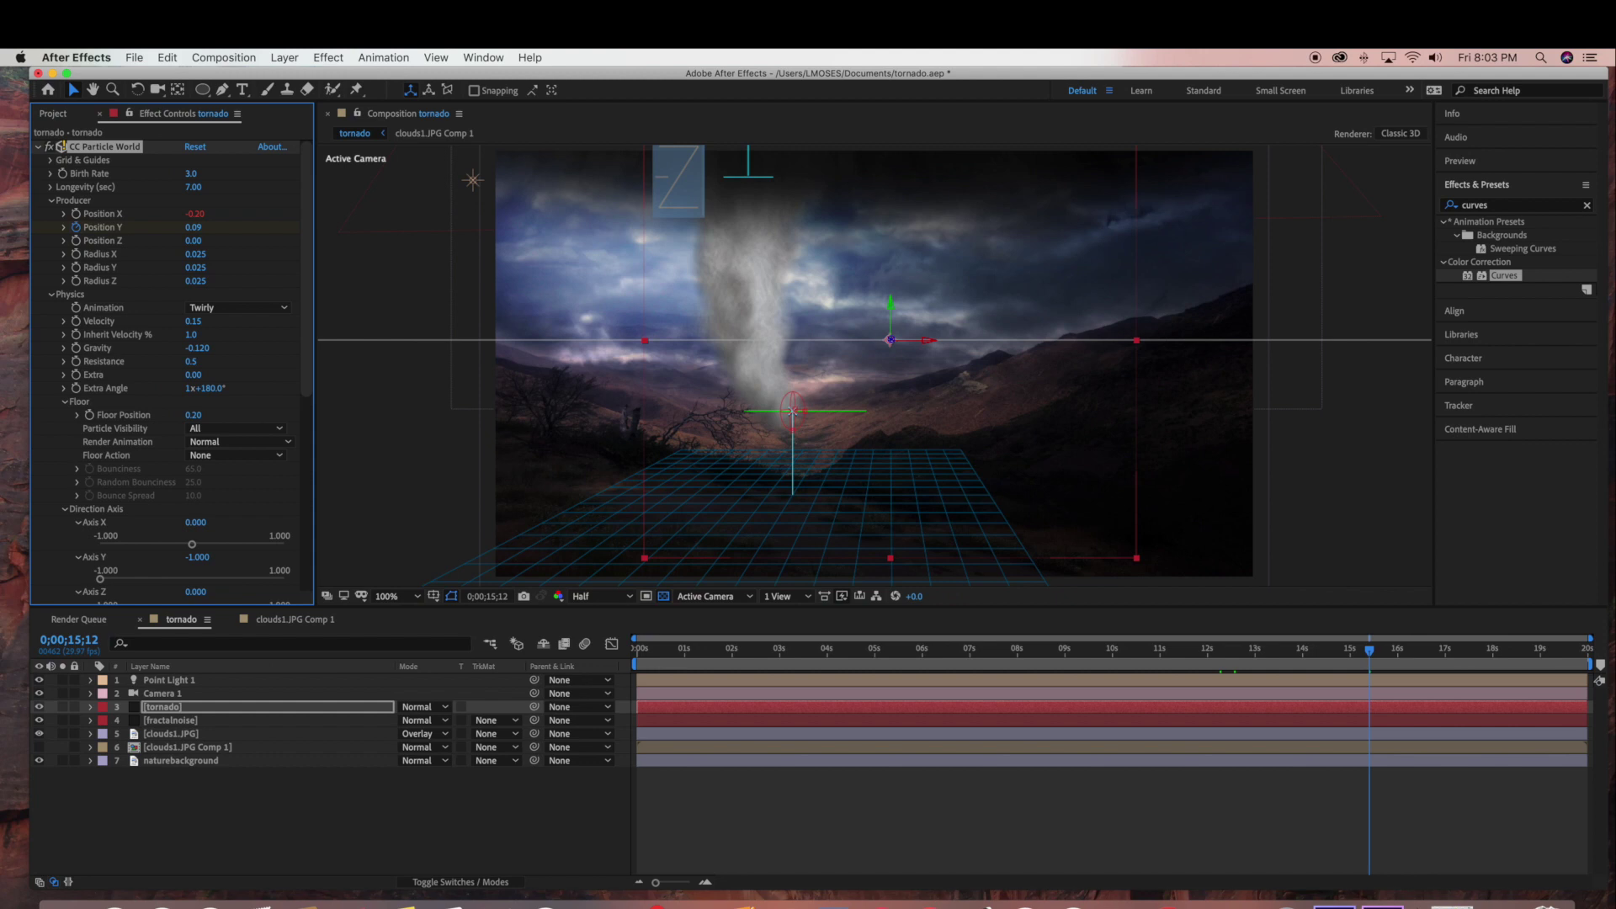
Step: Apply Curves to the fractalnoise layer, raise the RGB midtones slightly, and collapse the effect's settings
left_click_drag(1495, 275, 235, 721)
left_click_drag(153, 468, 133, 455)
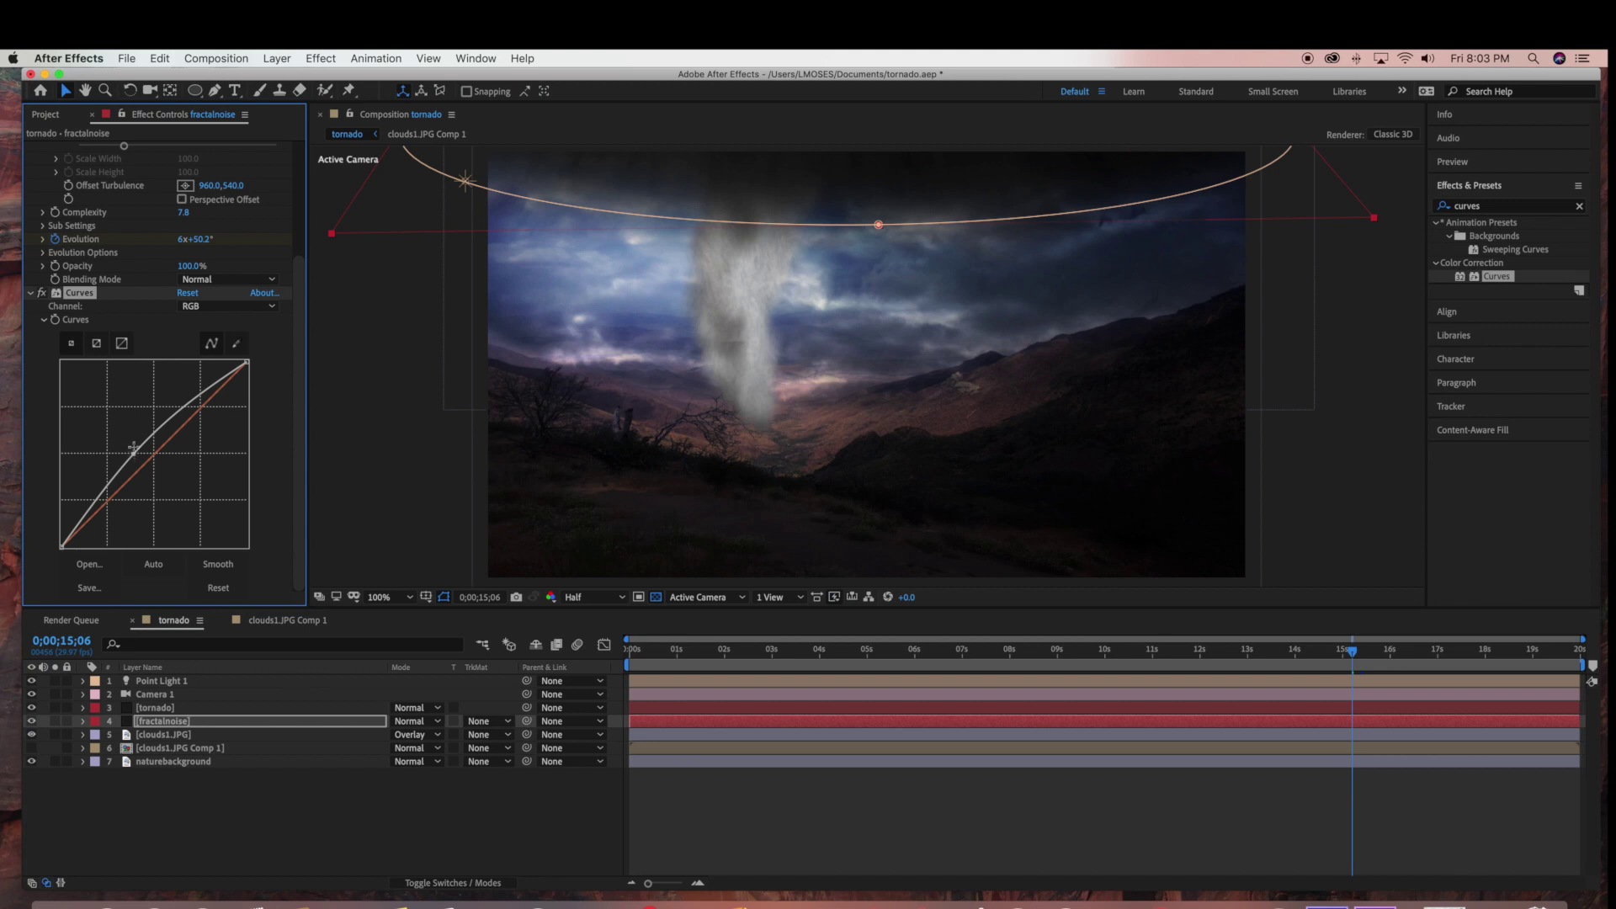
left_click(30, 295)
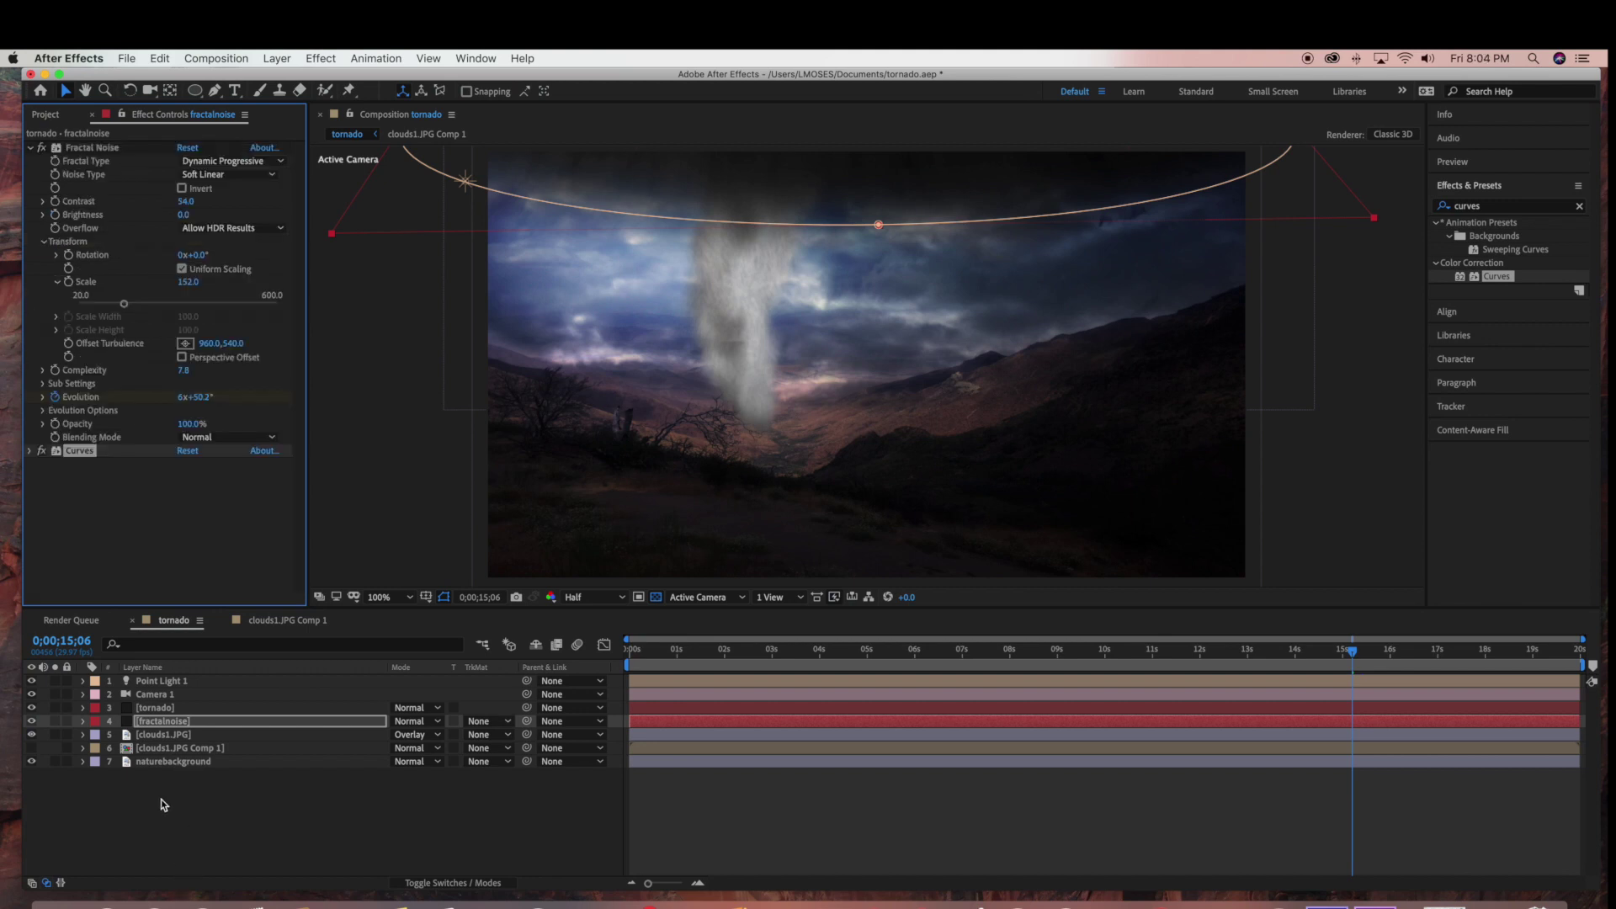
left_click(160, 800)
left_click(34, 149)
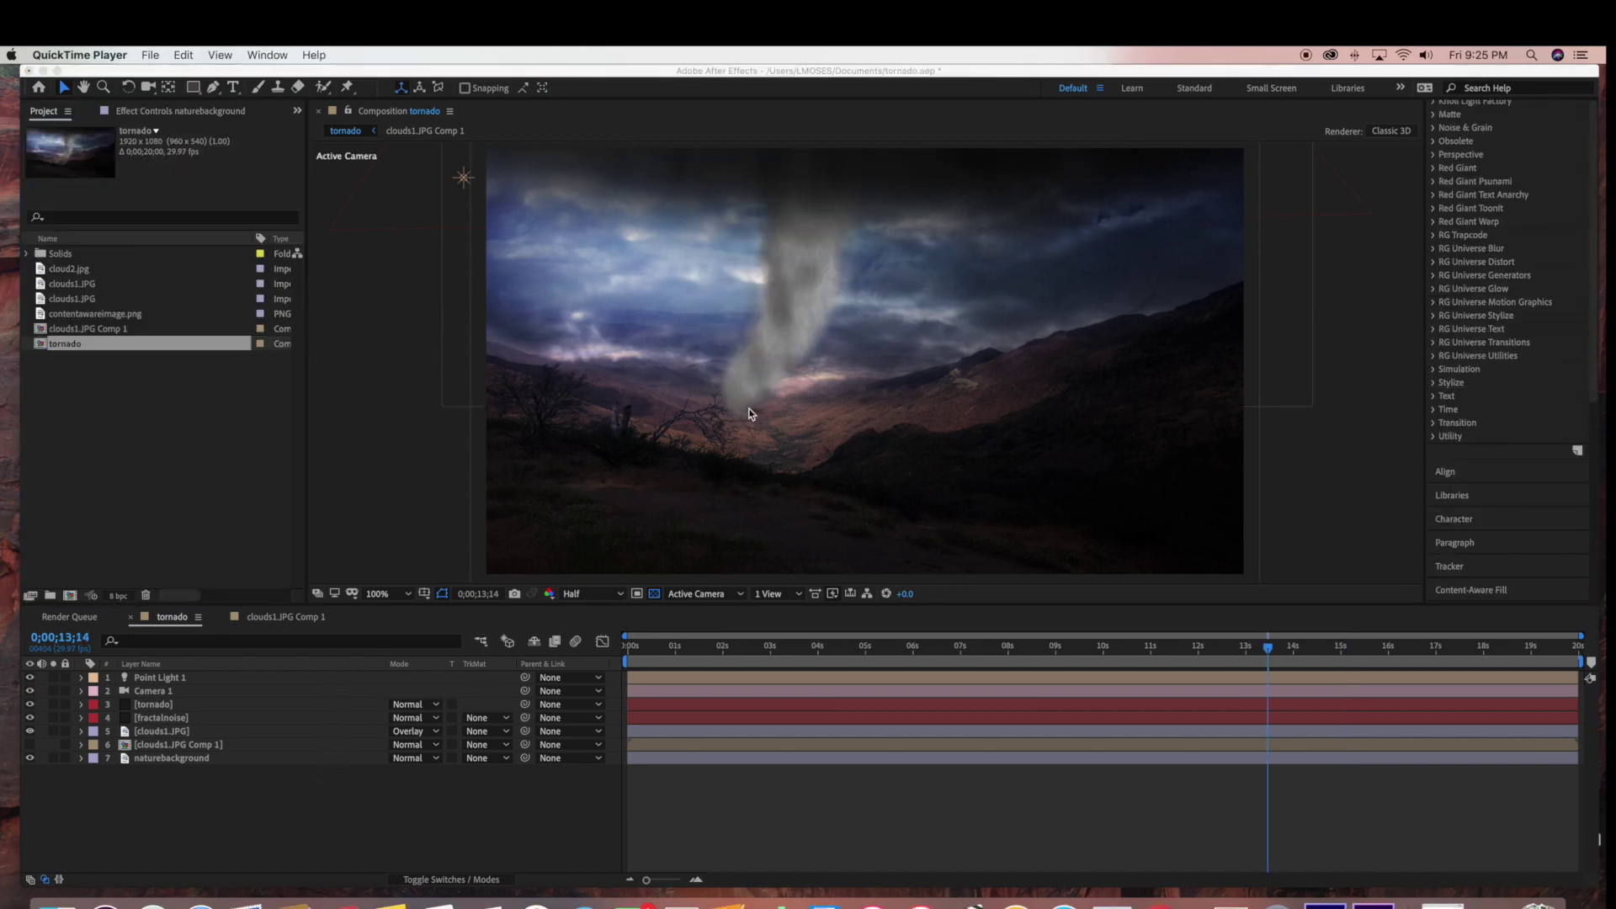
Step: Duplicate the naturebackground layer in the tornado composition
key("comma")
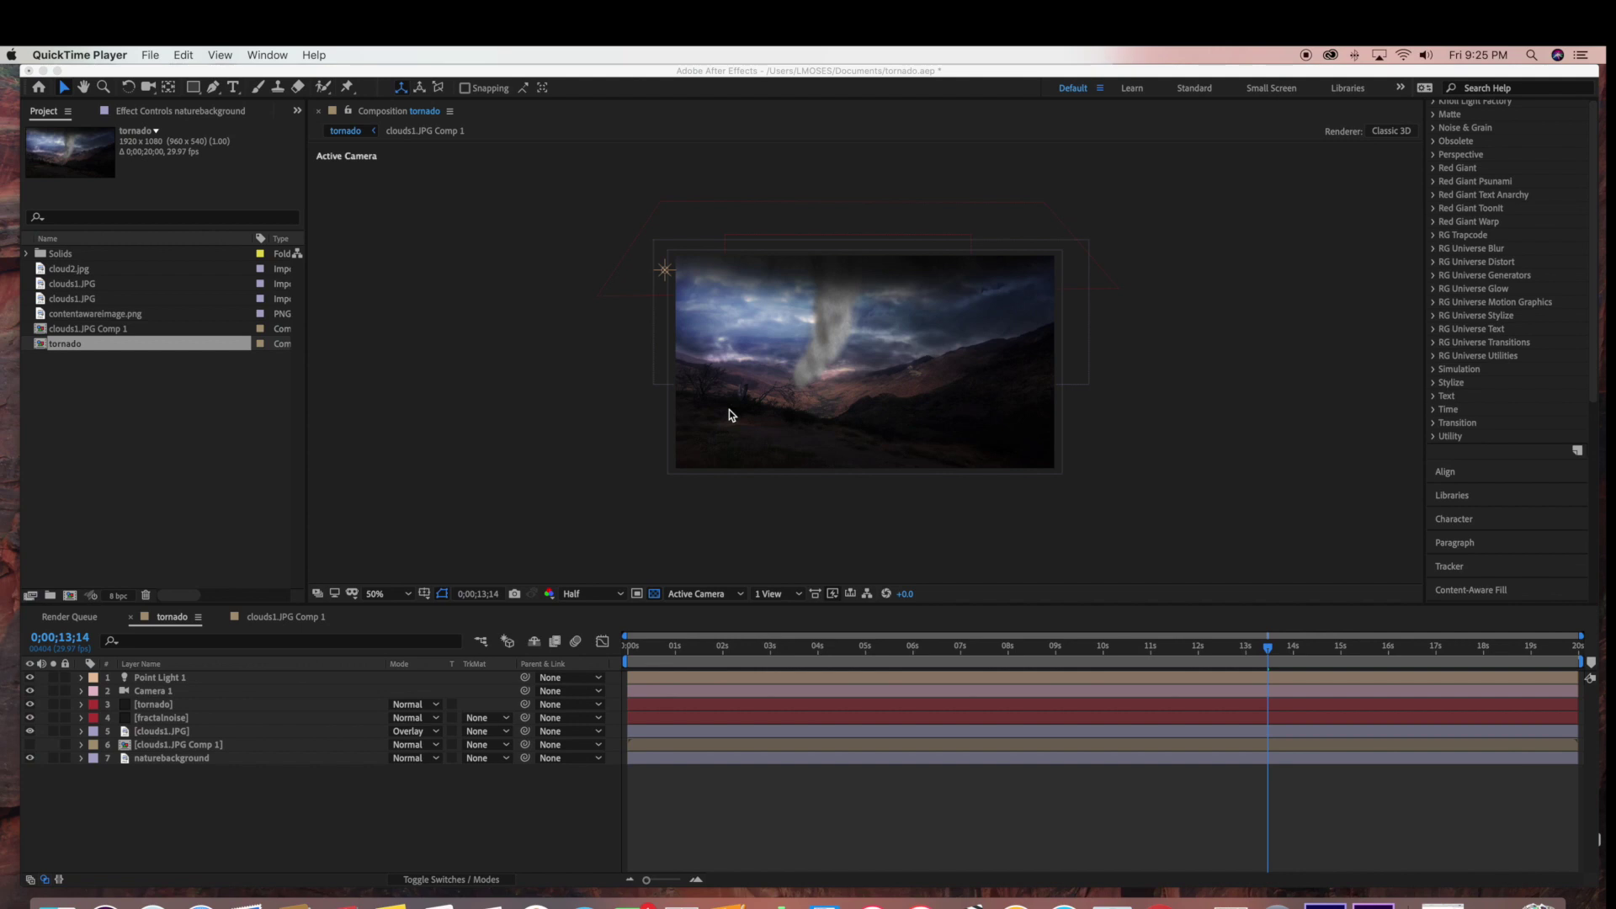
key("period")
left_click(170, 765)
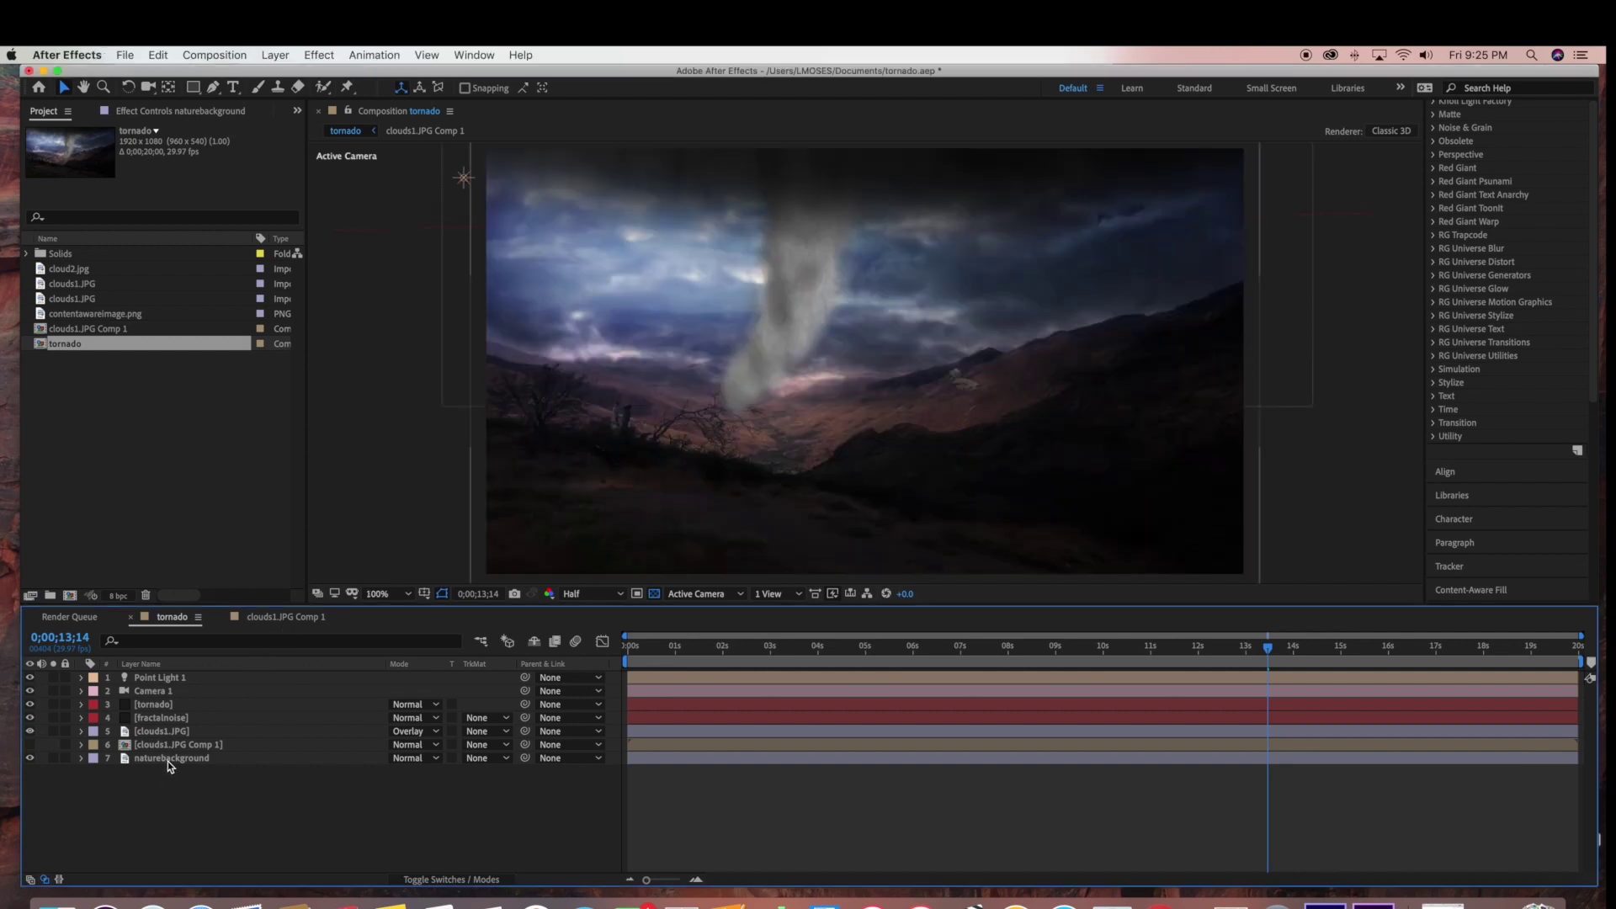
left_click(171, 759)
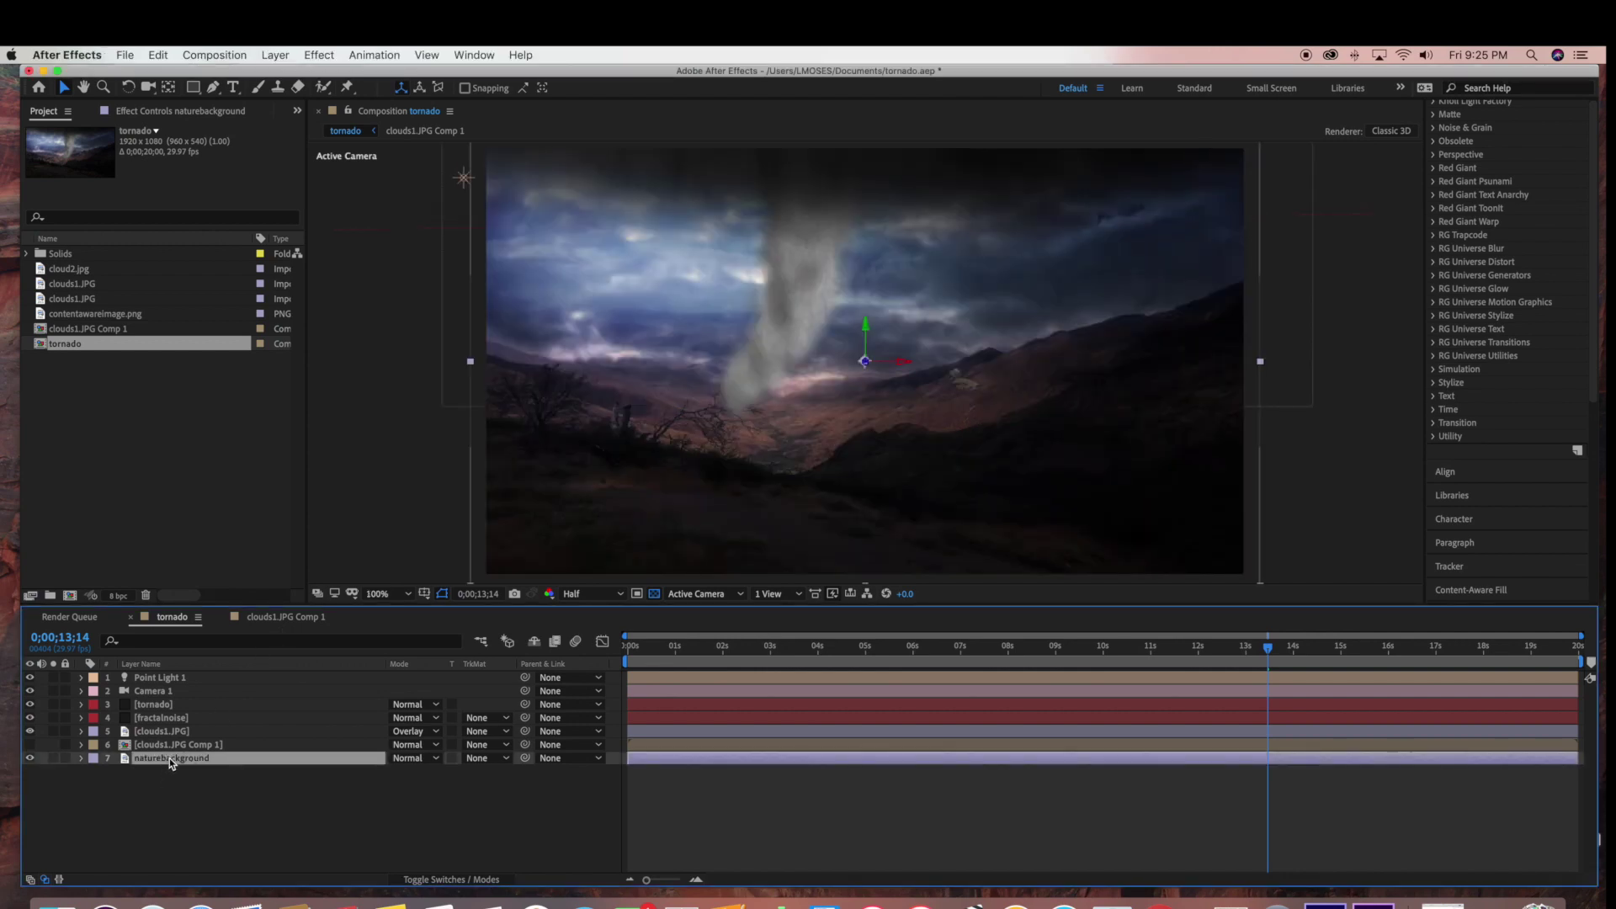
key("super+d")
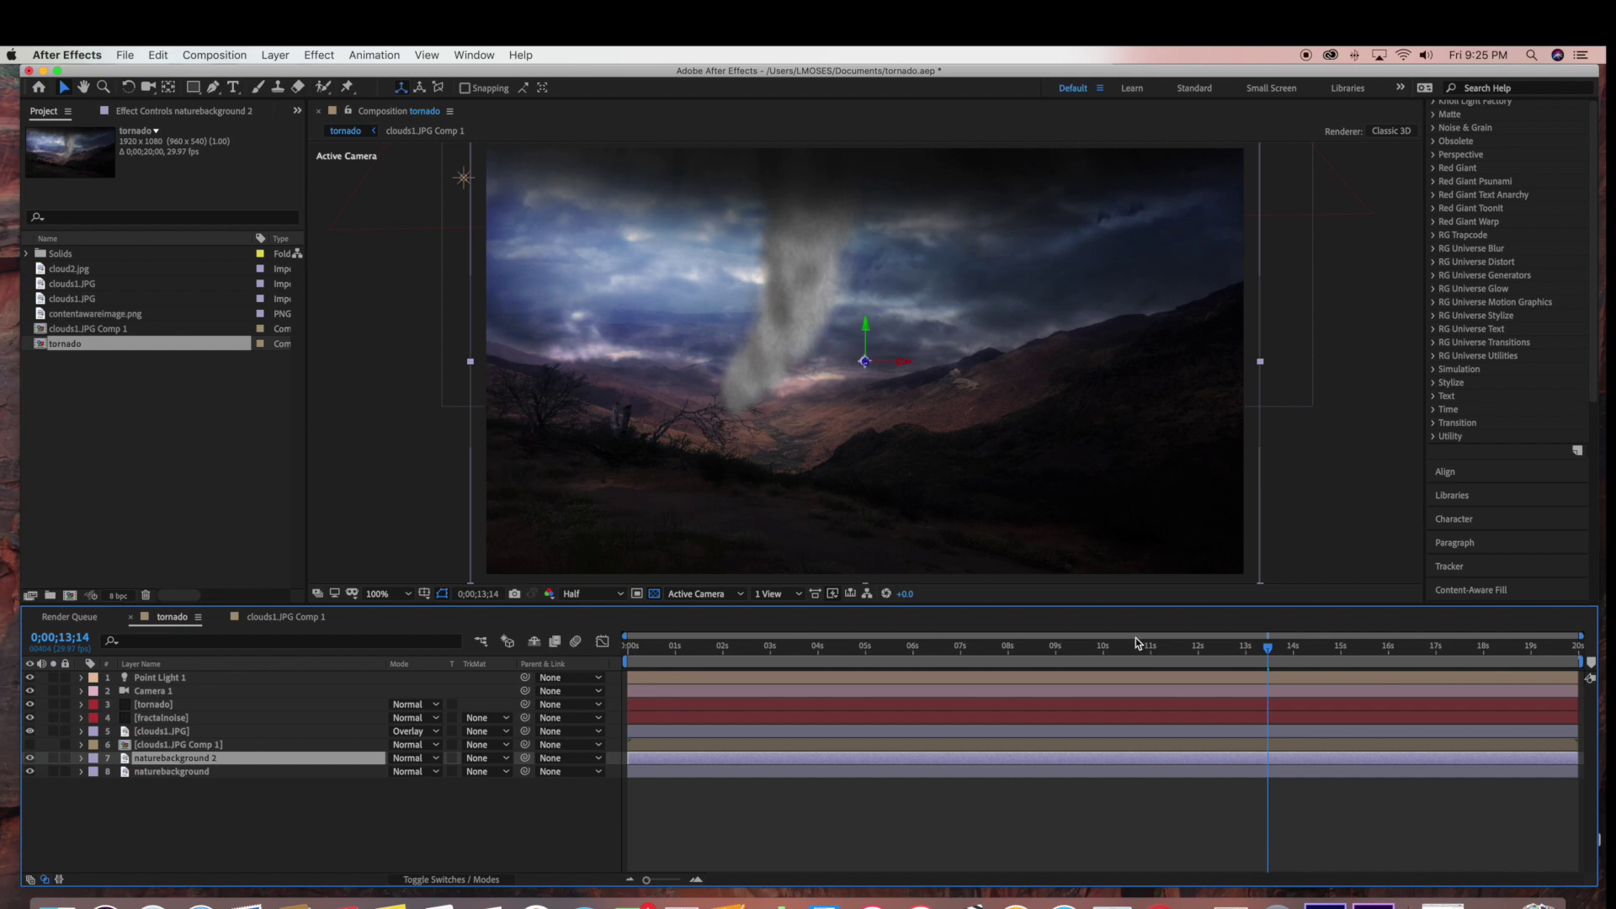
Step: Draw a closed RotoBezier Pen mask on naturebackground 2, tracing the trees and right-hand ridge and enclosing the foreground beyond the frame's edges
left_click_drag(1269, 646, 1467, 645)
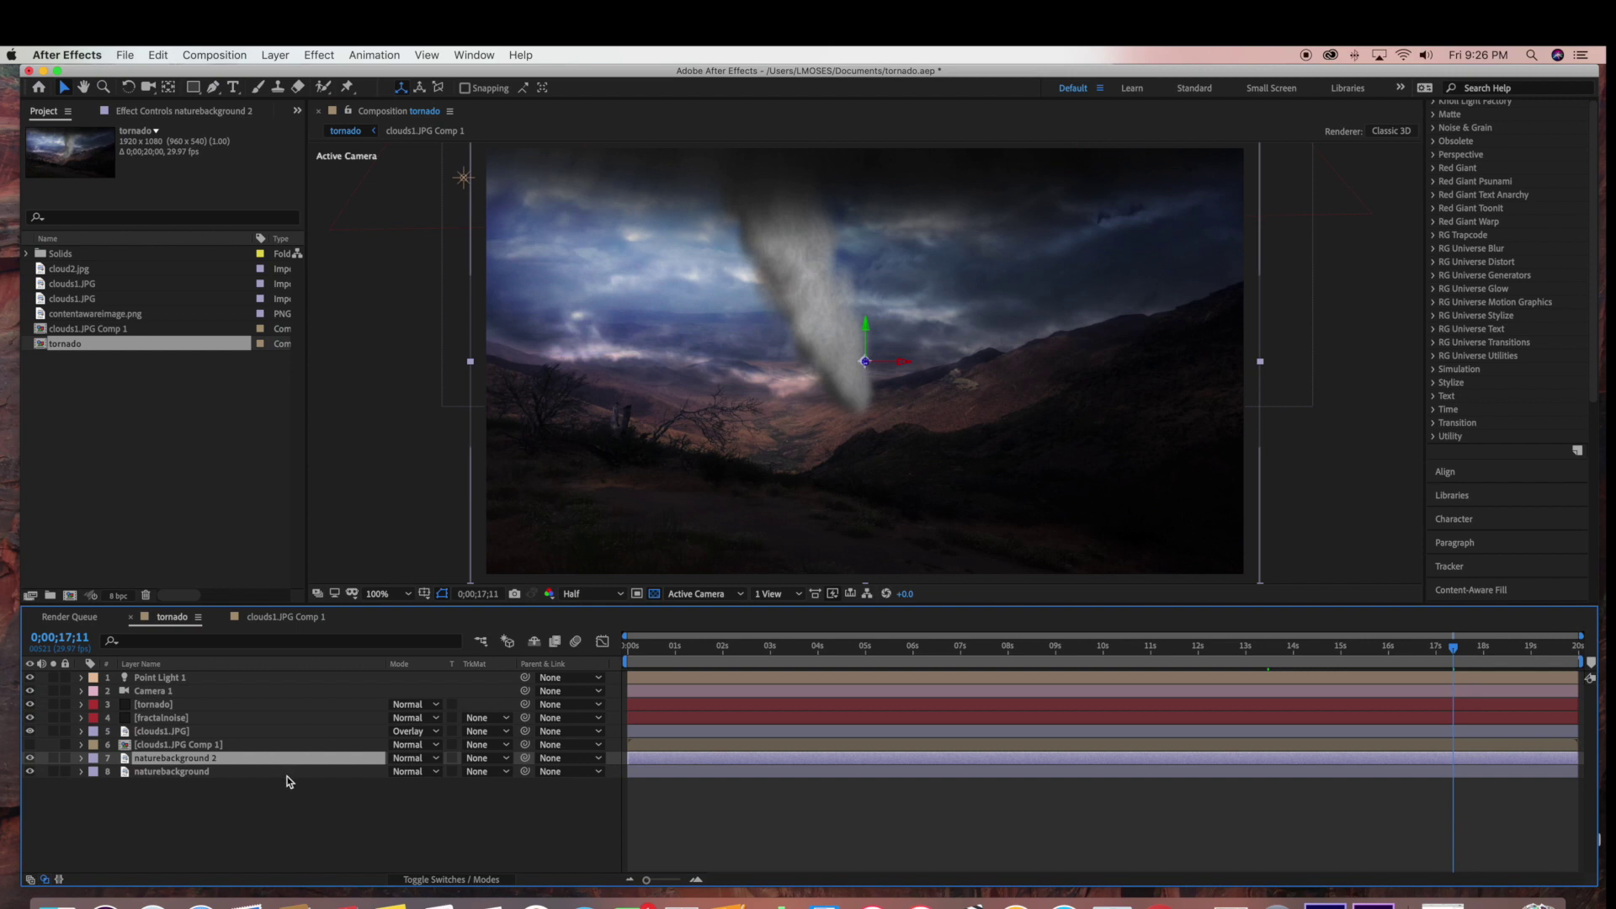
left_click(214, 88)
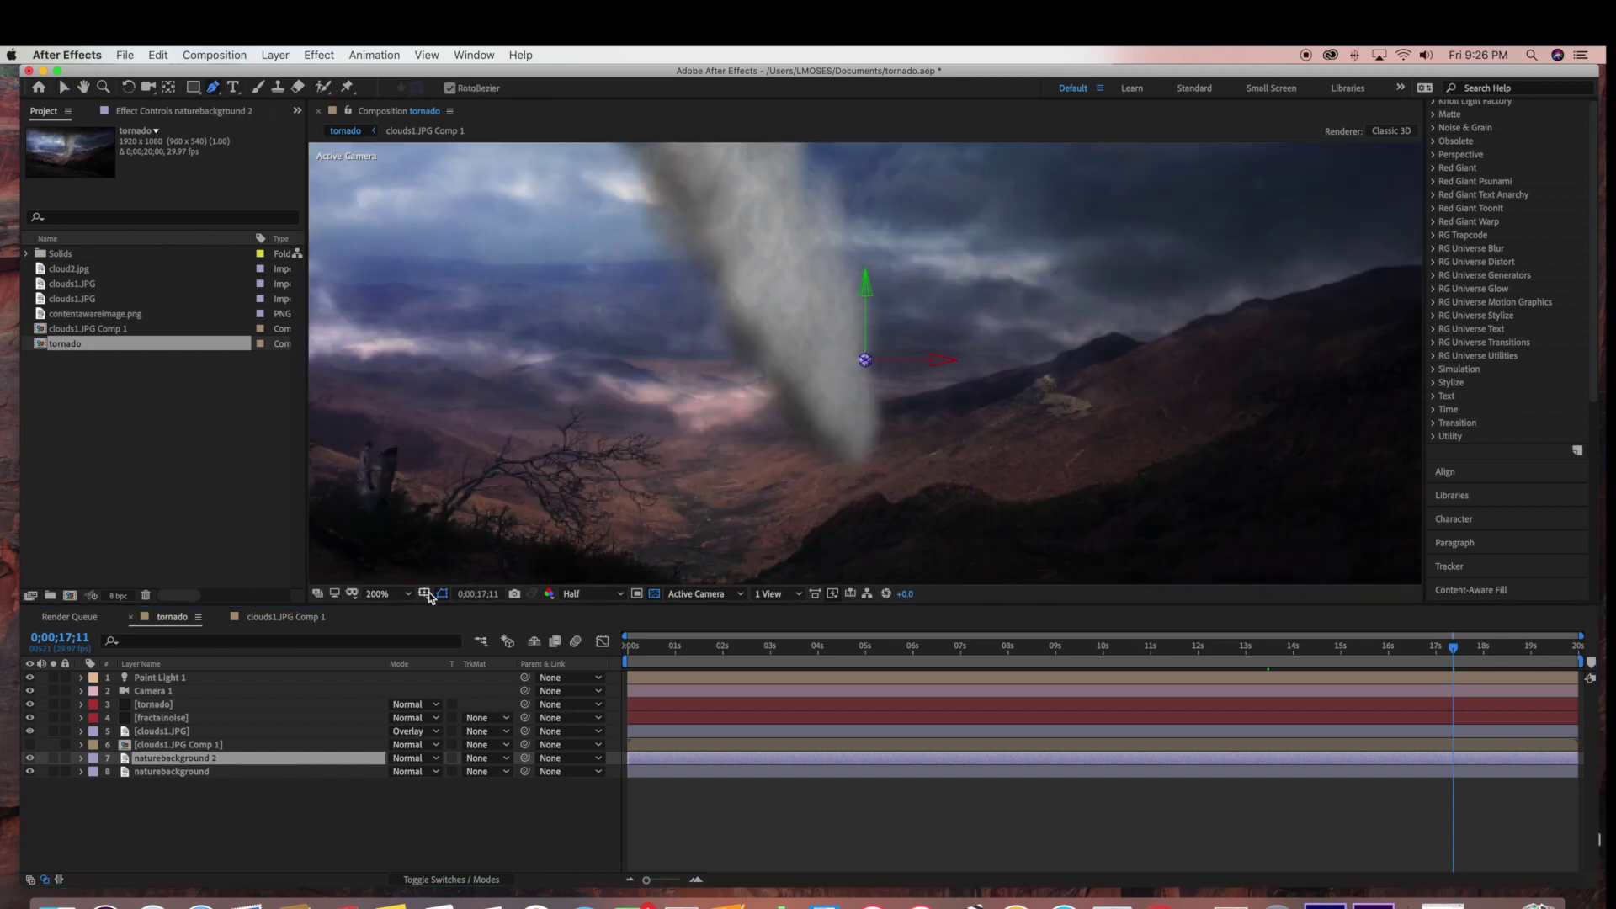
left_click(487, 356)
left_click(519, 367)
left_click(556, 357)
left_click(578, 360)
left_click(596, 374)
left_click(605, 403)
left_click(625, 399)
left_click(649, 412)
left_click(672, 398)
left_click(691, 389)
left_click(702, 396)
left_click(721, 377)
left_click(735, 391)
left_click(757, 392)
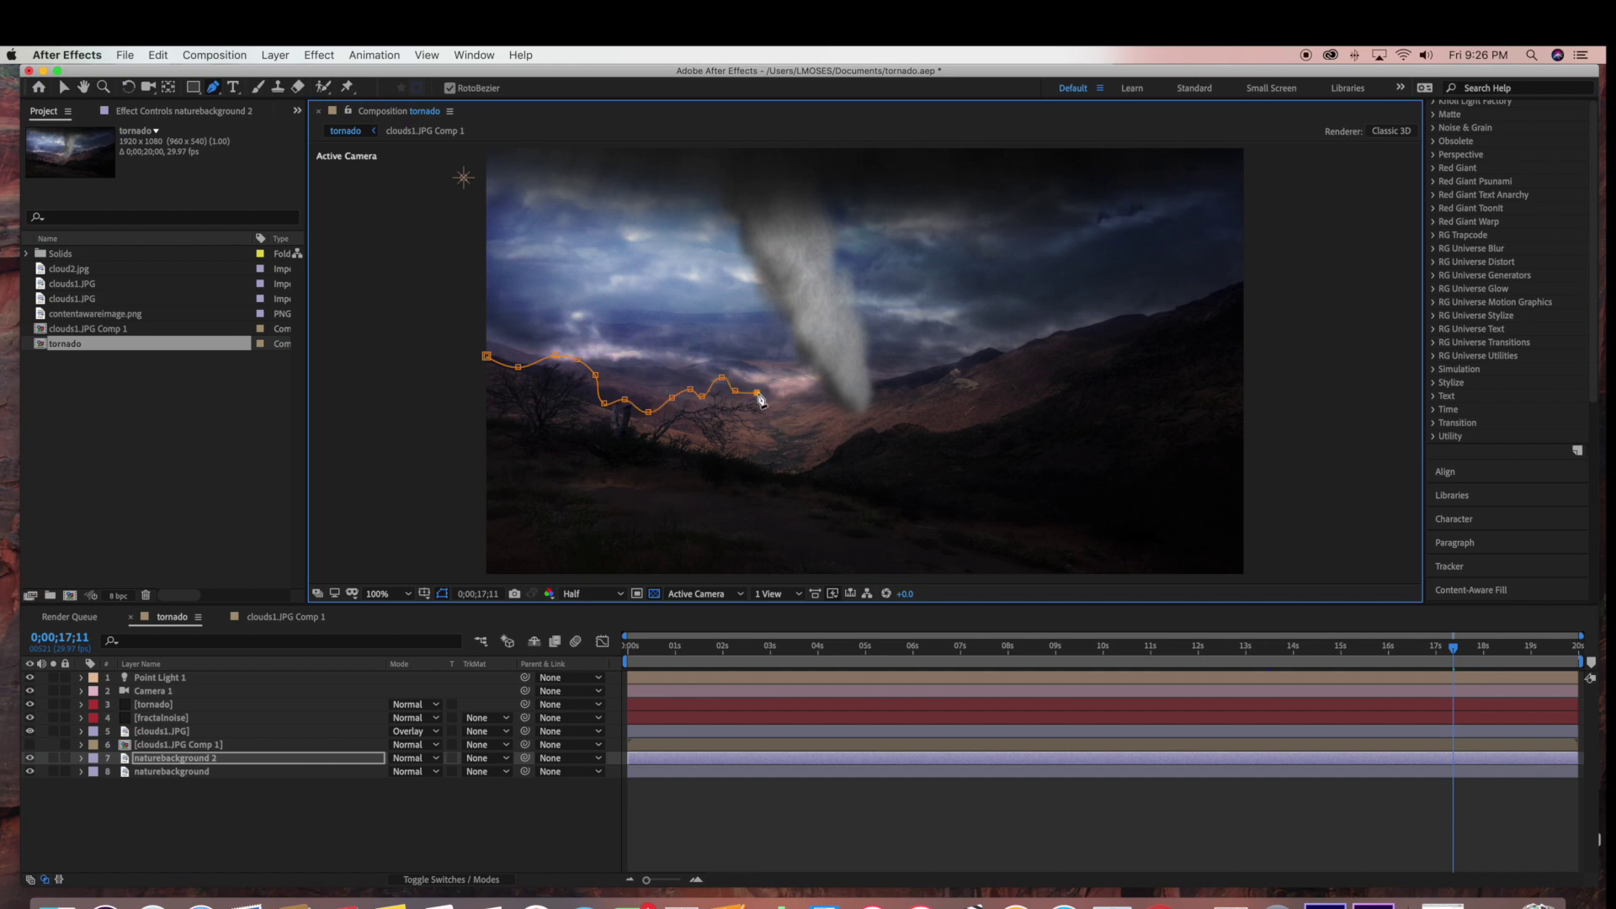
left_click(775, 416)
left_click(746, 445)
left_click(767, 458)
left_click(800, 464)
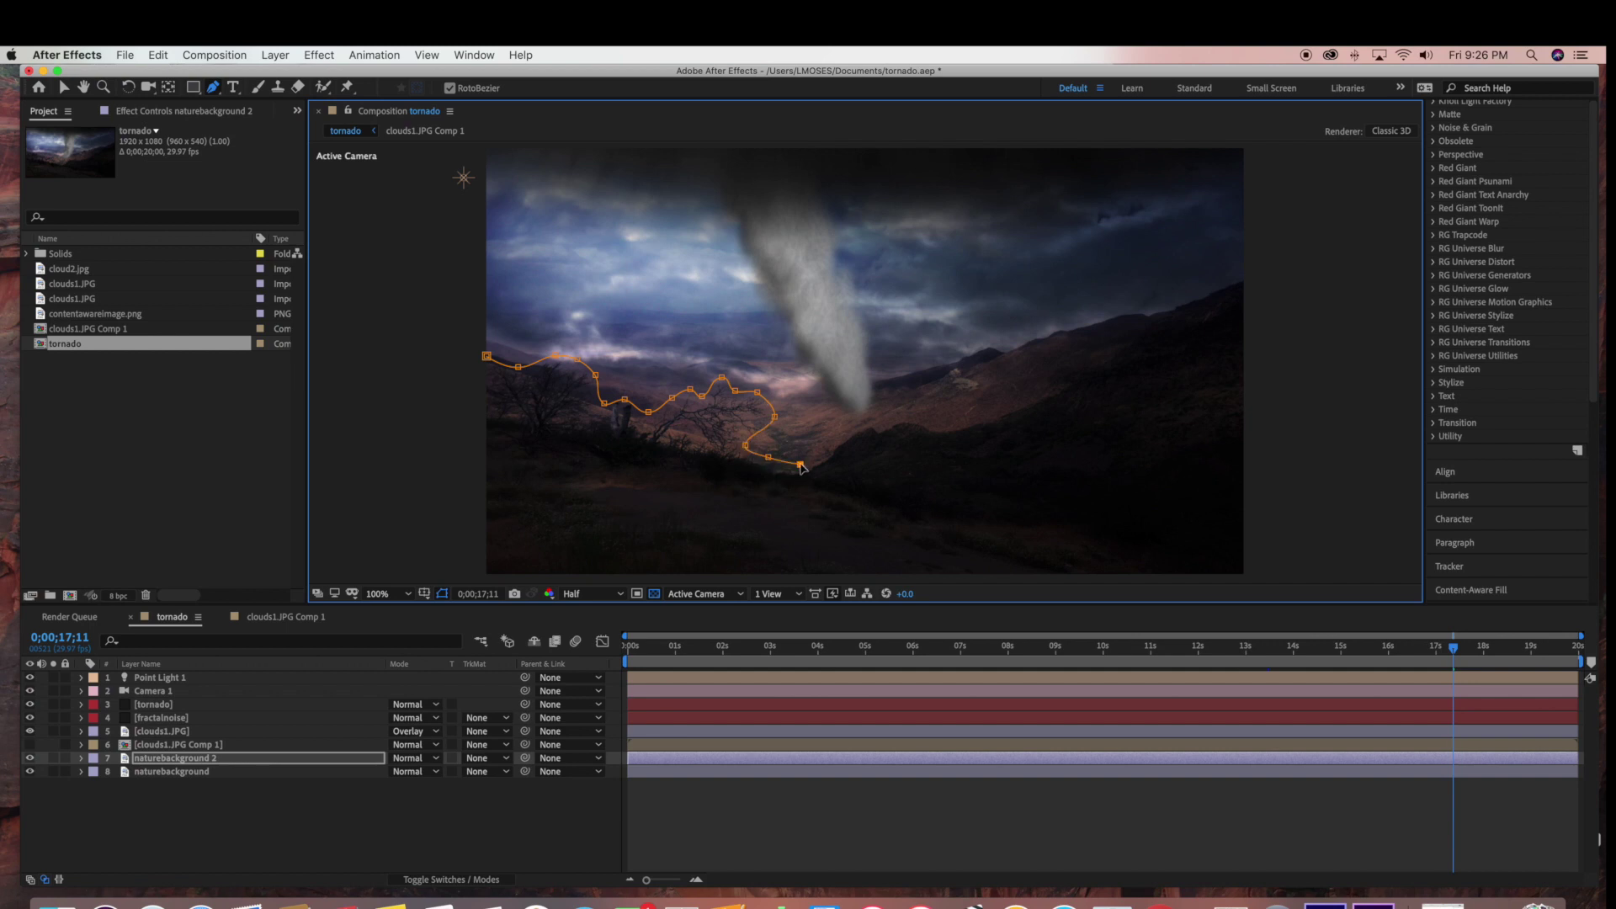
left_click(845, 435)
left_click(877, 425)
left_click(903, 420)
left_click(942, 426)
left_click(1021, 403)
left_click(1088, 360)
left_click(1198, 295)
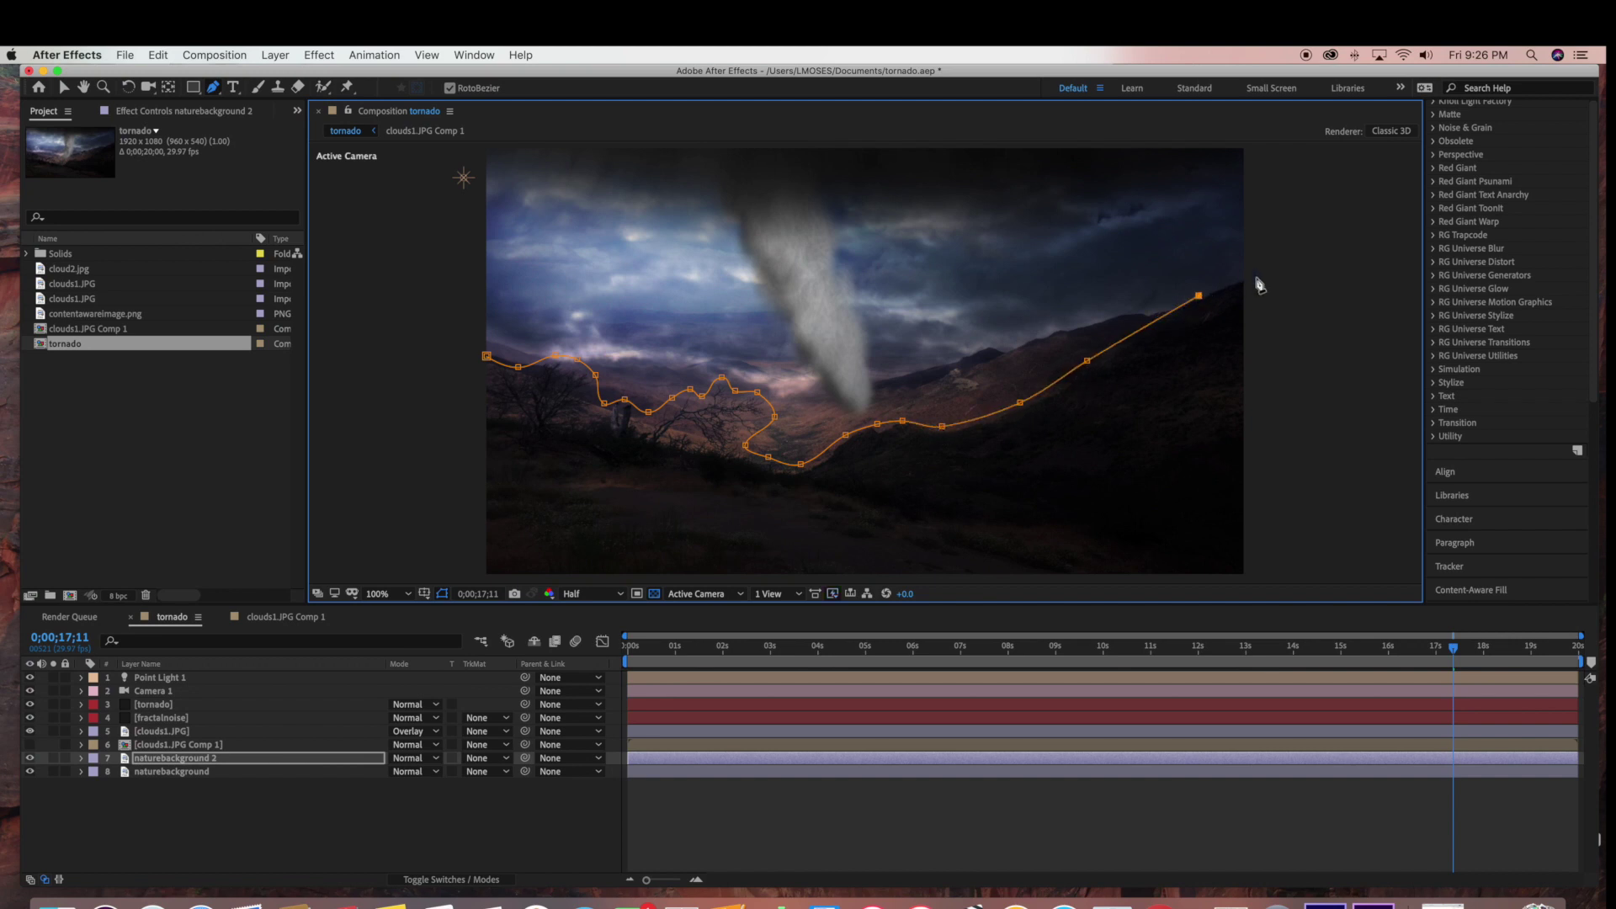
key("comma")
left_click(1070, 463)
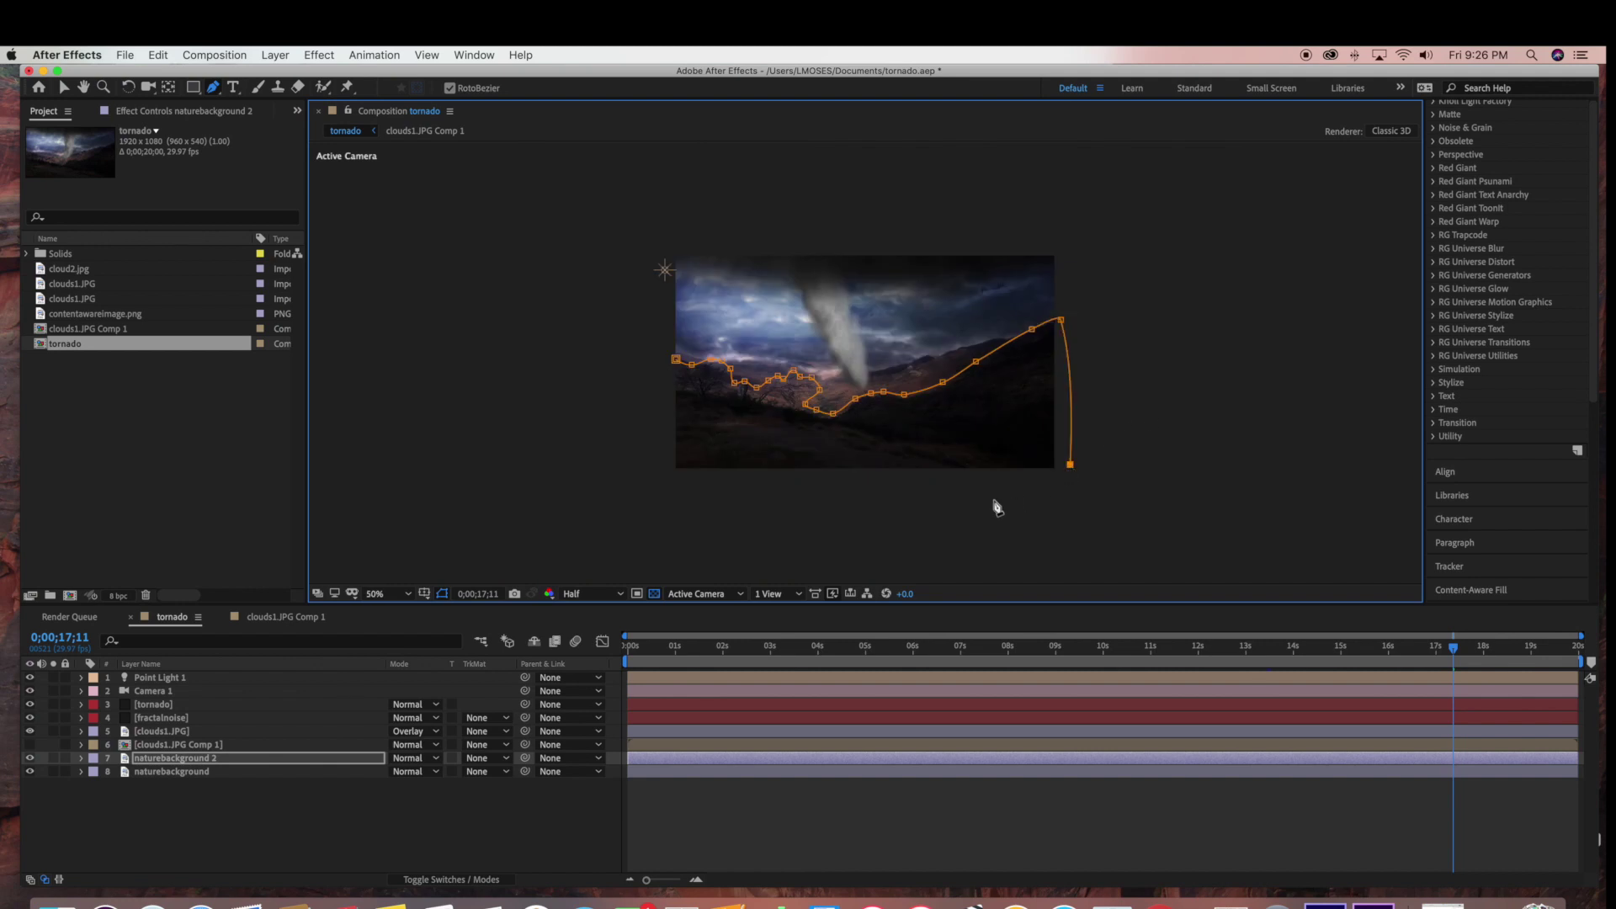
left_click(957, 480)
left_click(695, 481)
left_click(656, 464)
left_click(663, 407)
left_click(675, 360)
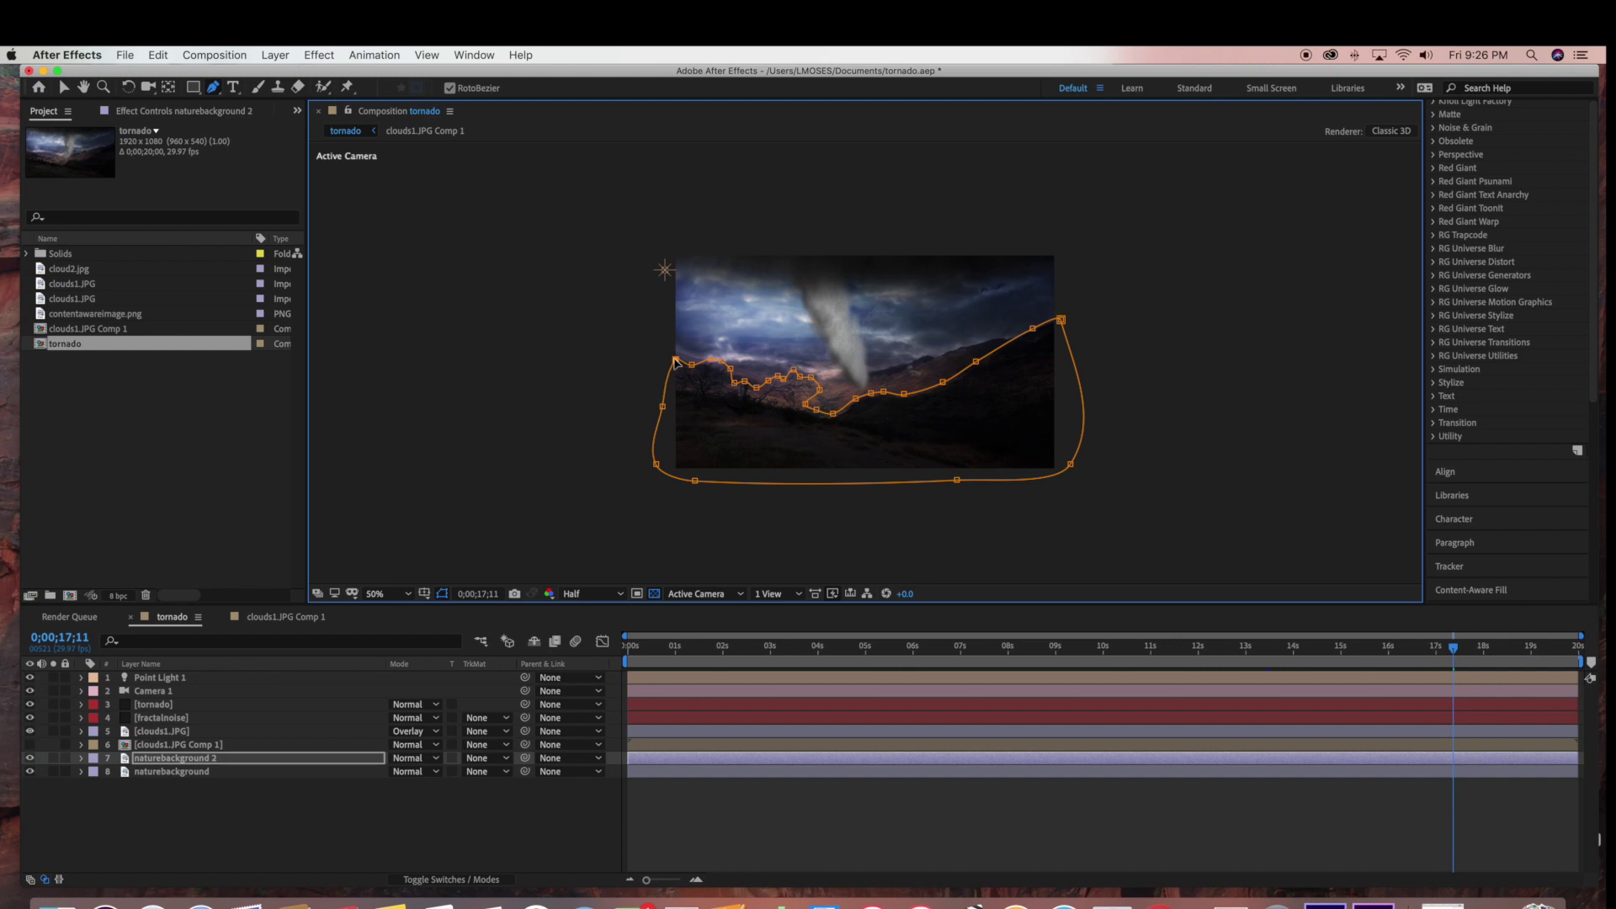
key("period")
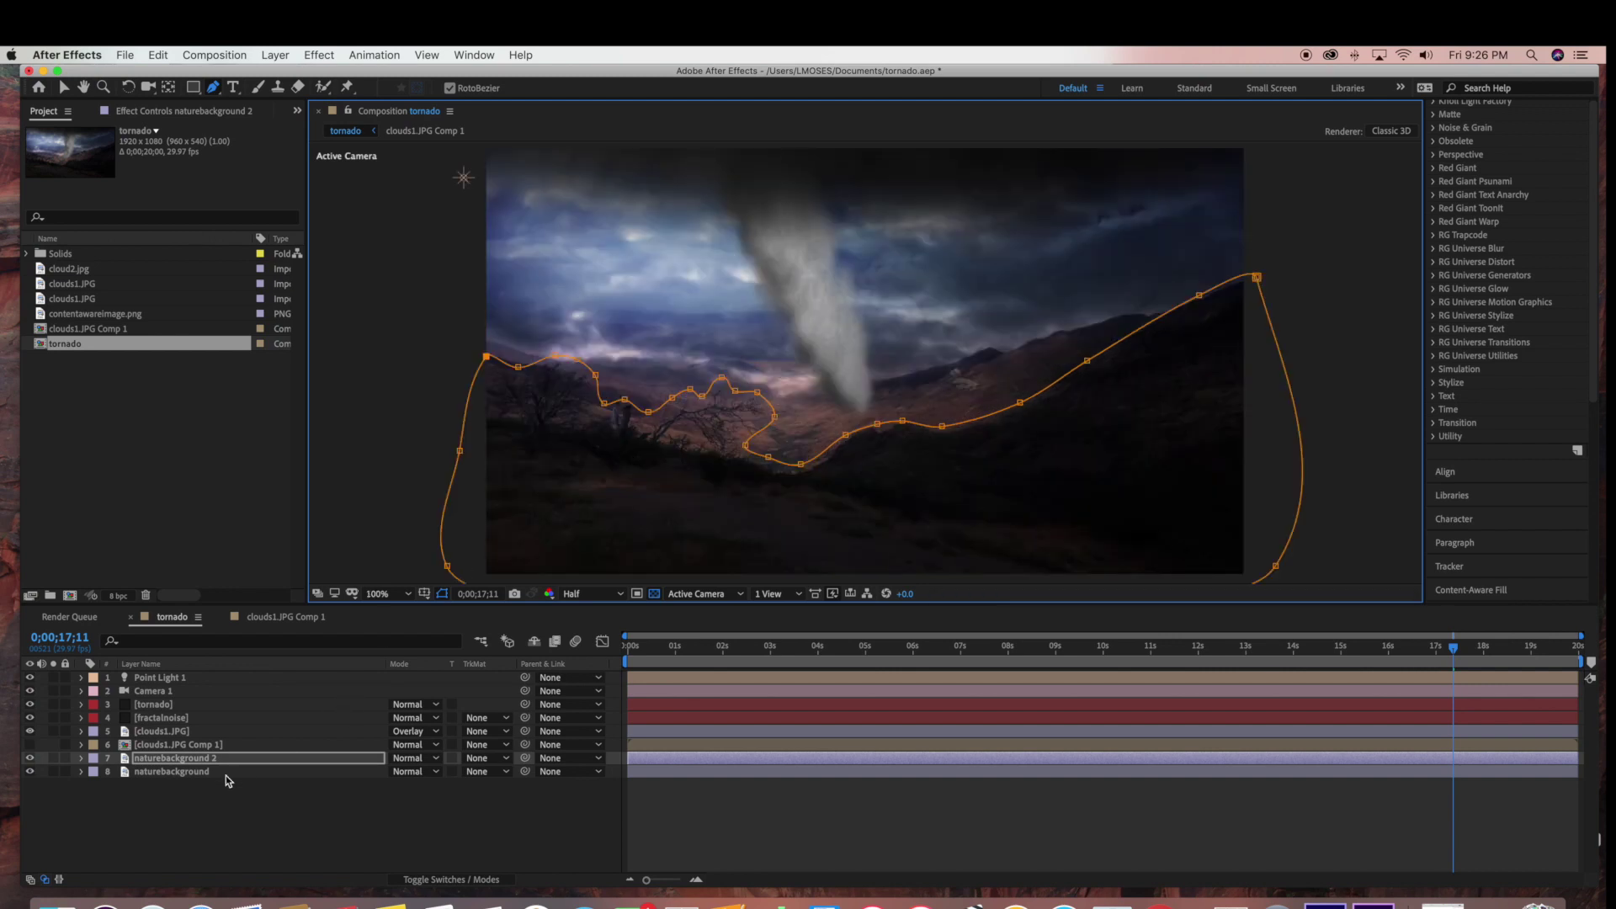
Step: Move naturebackground 2 above the tornado layer and set its Mask 1 feather to about 58 pixels
left_click_drag(243, 765, 243, 705)
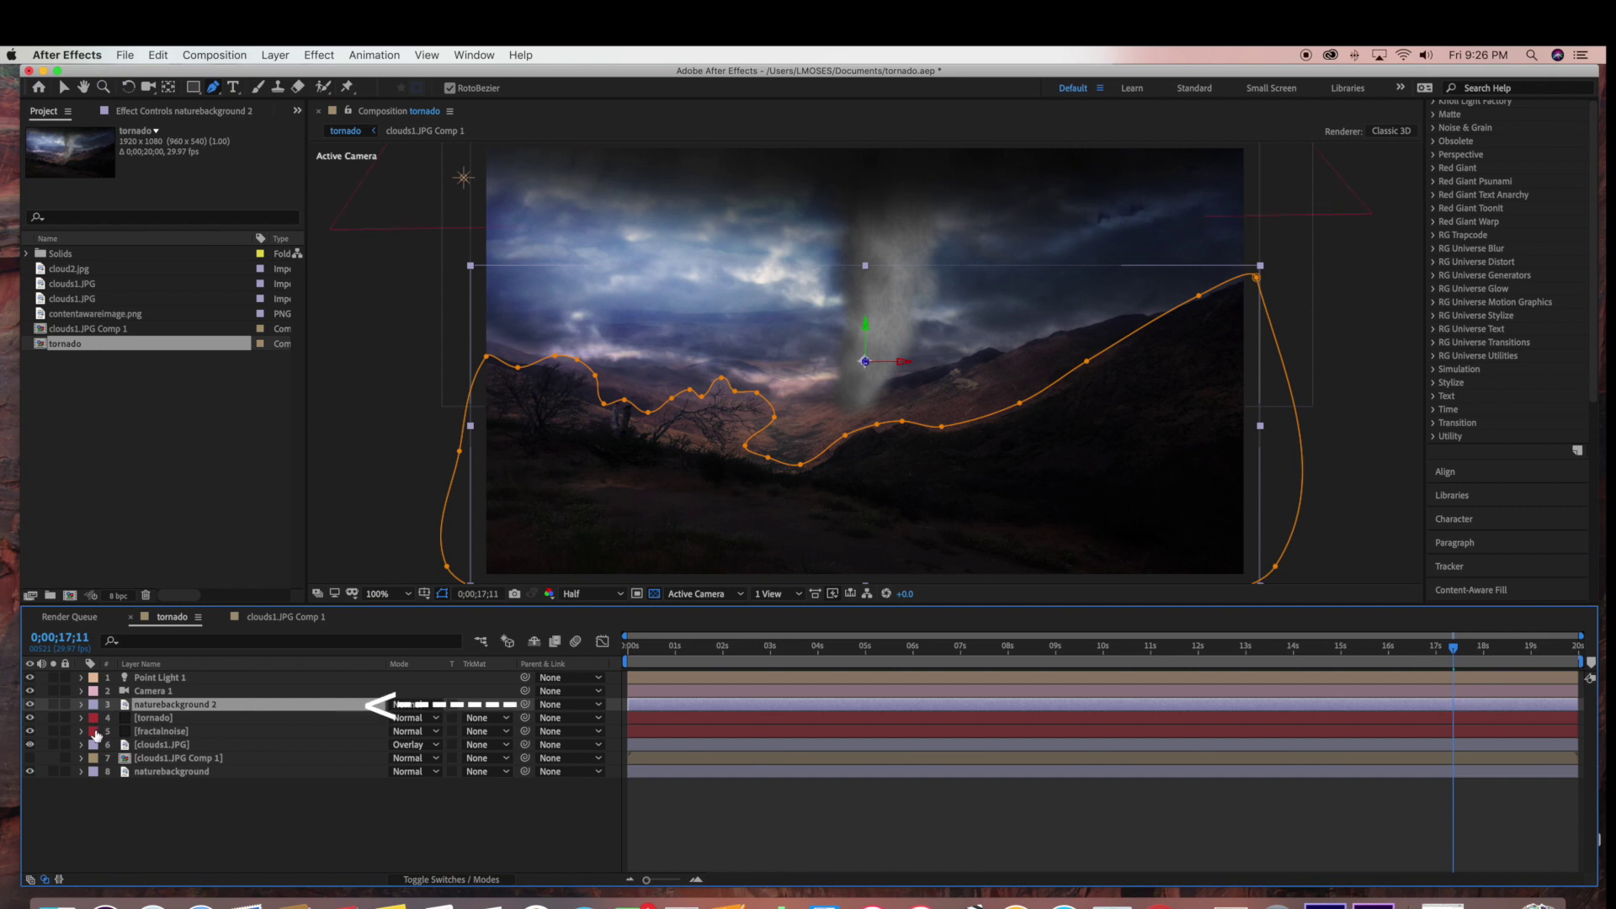
left_click(82, 705)
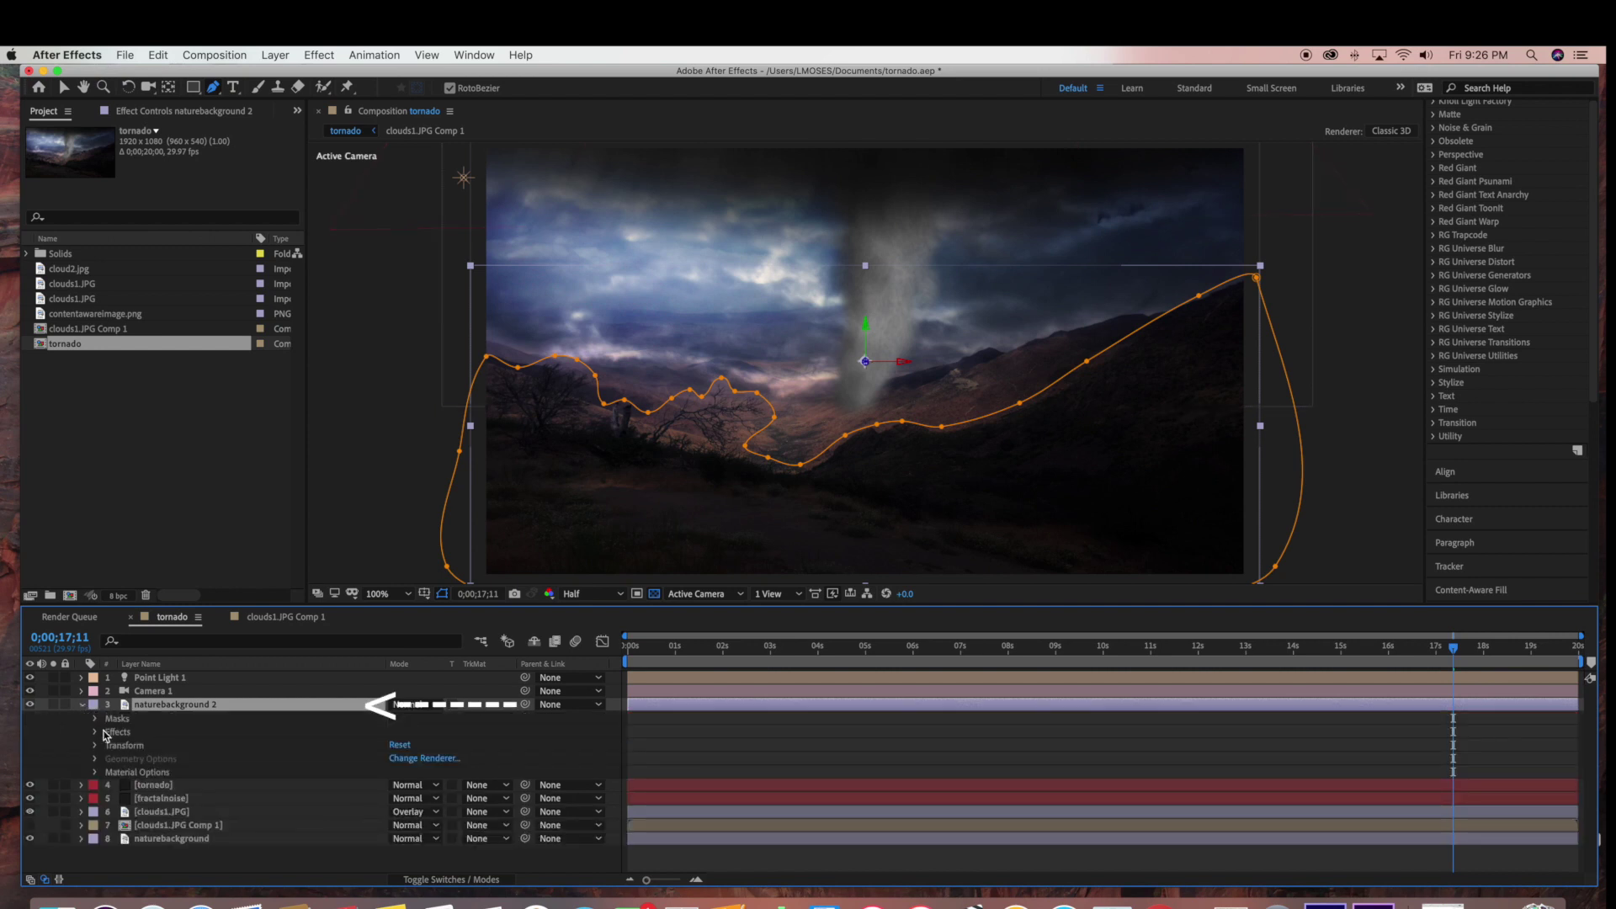
left_click(95, 719)
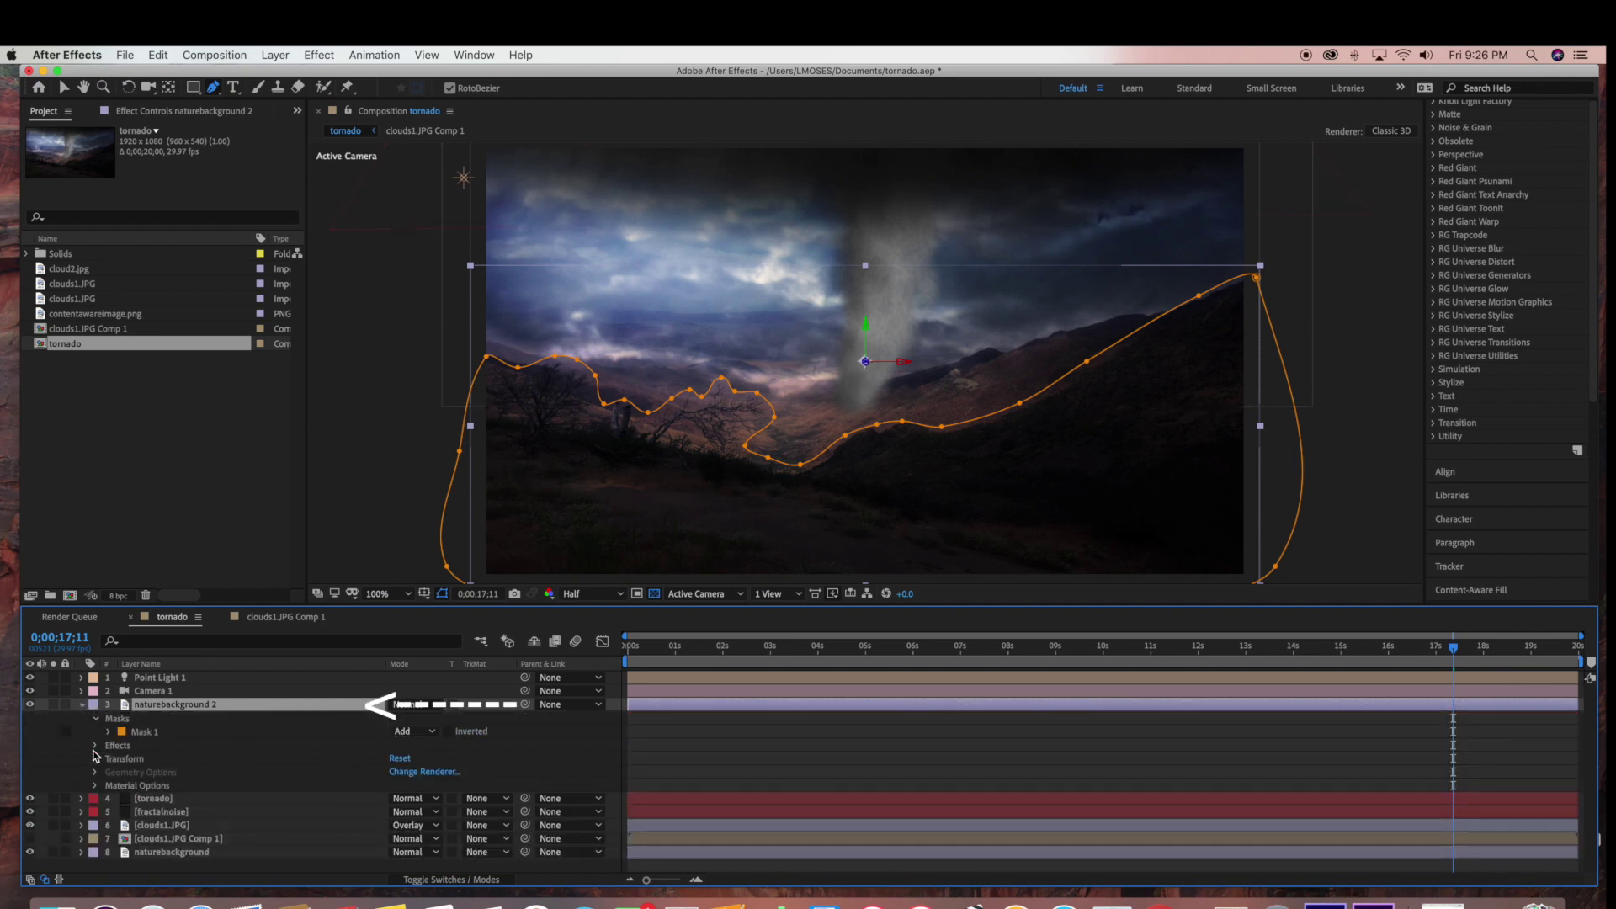
left_click(108, 731)
left_click_drag(409, 759, 459, 758)
left_click(173, 732)
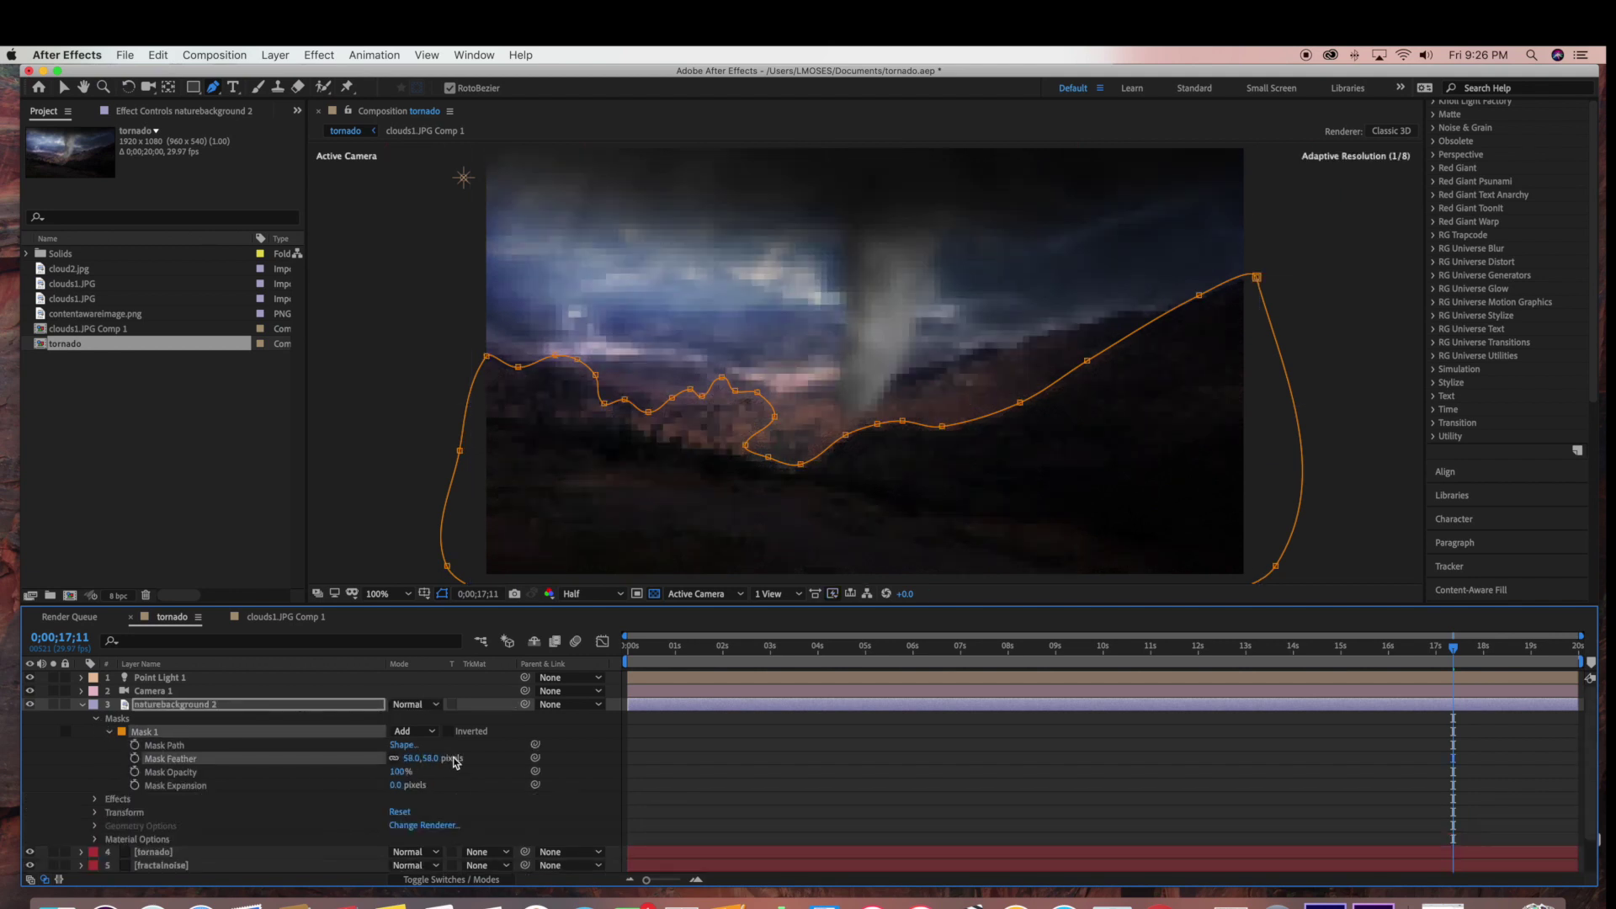
left_click(110, 731)
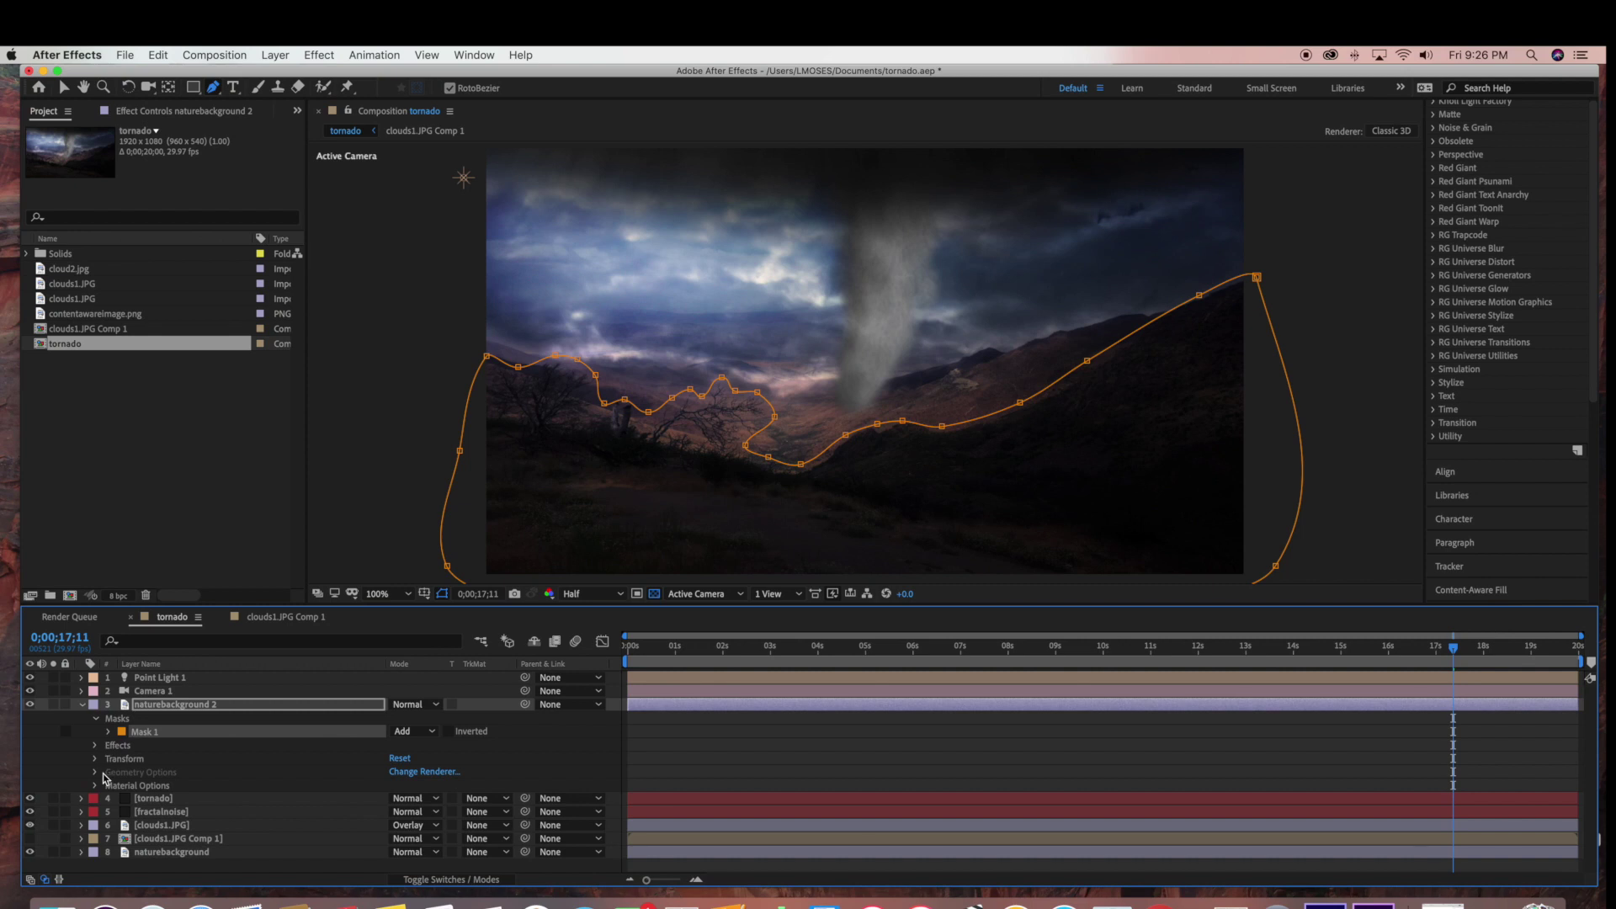
Step: Lower the naturebackground 2 layer's opacity to 67%, then collapse its properties
left_click(94, 759)
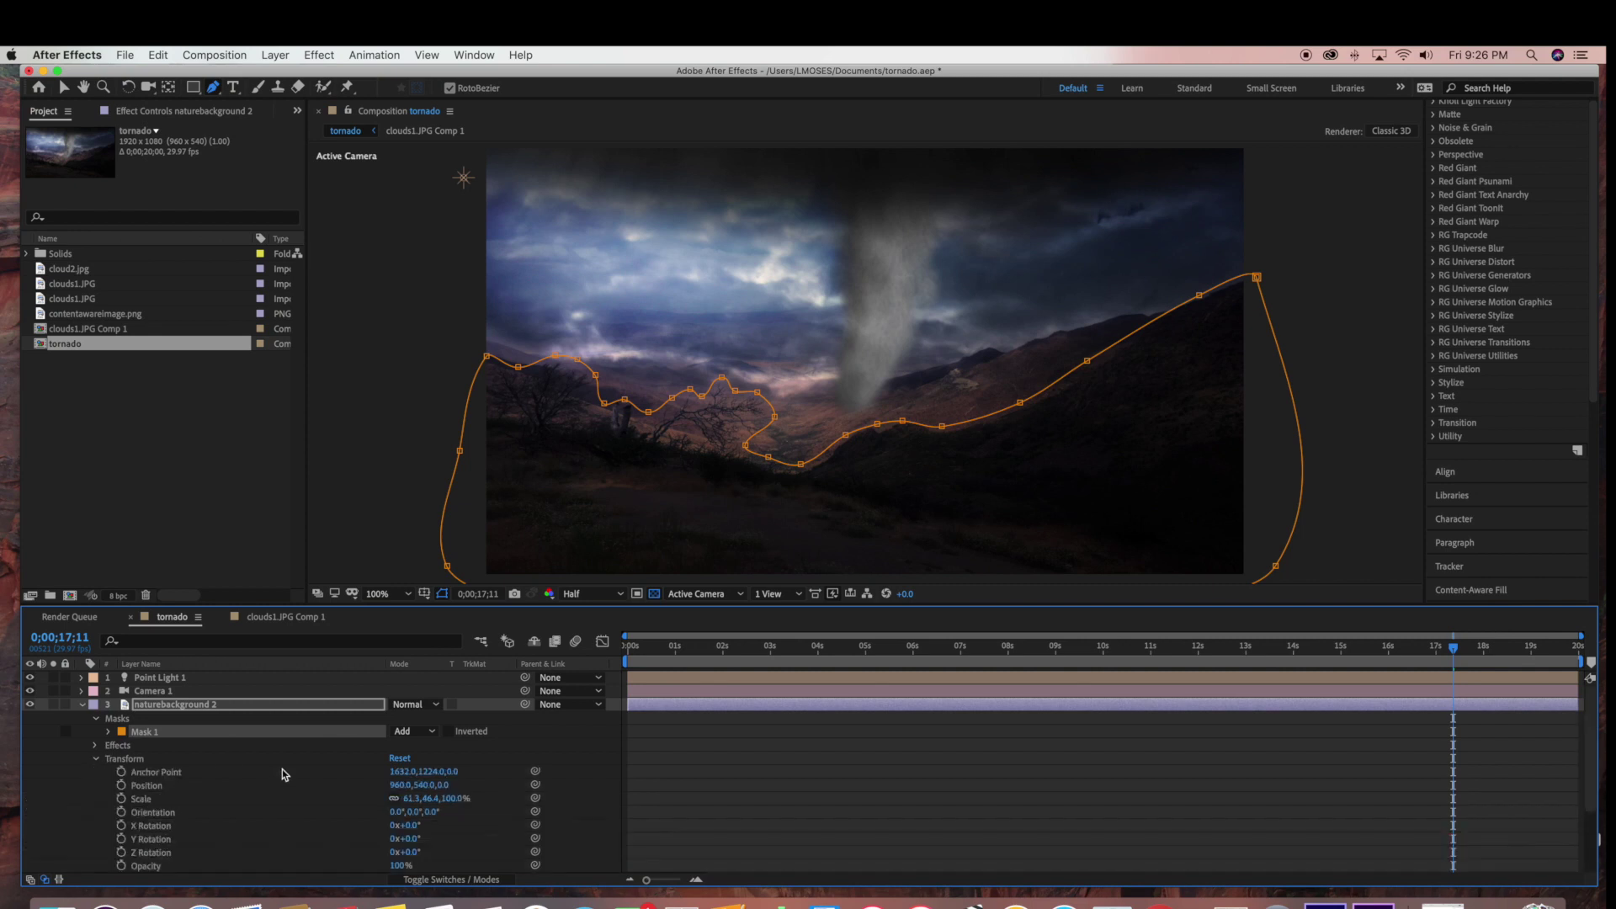
scroll(281, 769, "down", 3)
left_click_drag(400, 812, 370, 811)
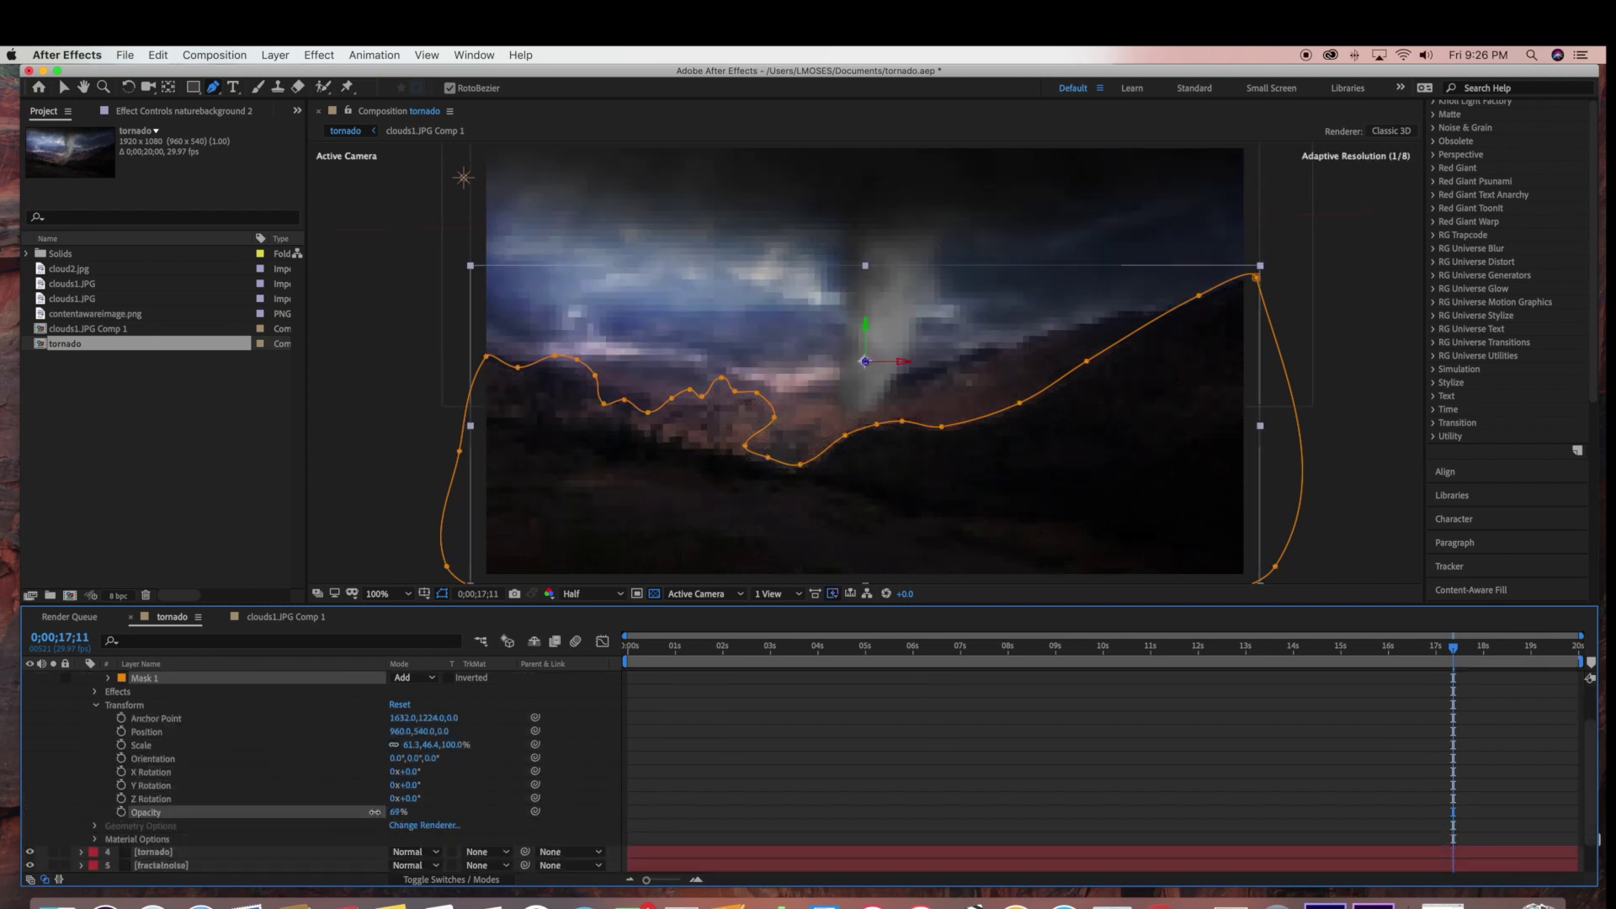
scroll(370, 807, "down", 3)
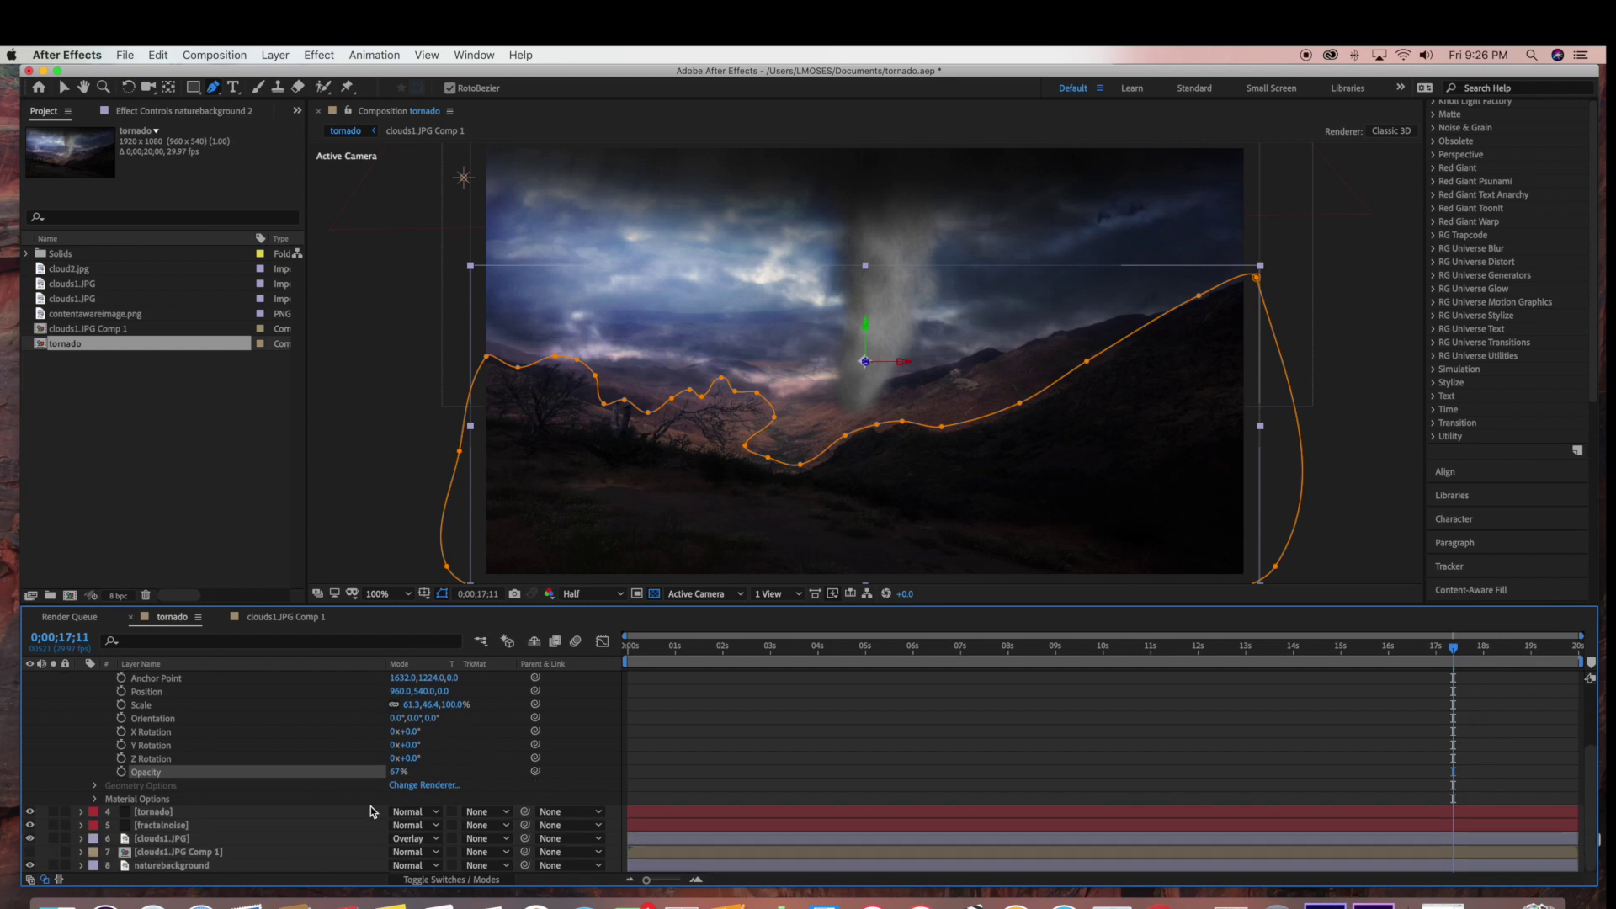
scroll(126, 718, "up", 5)
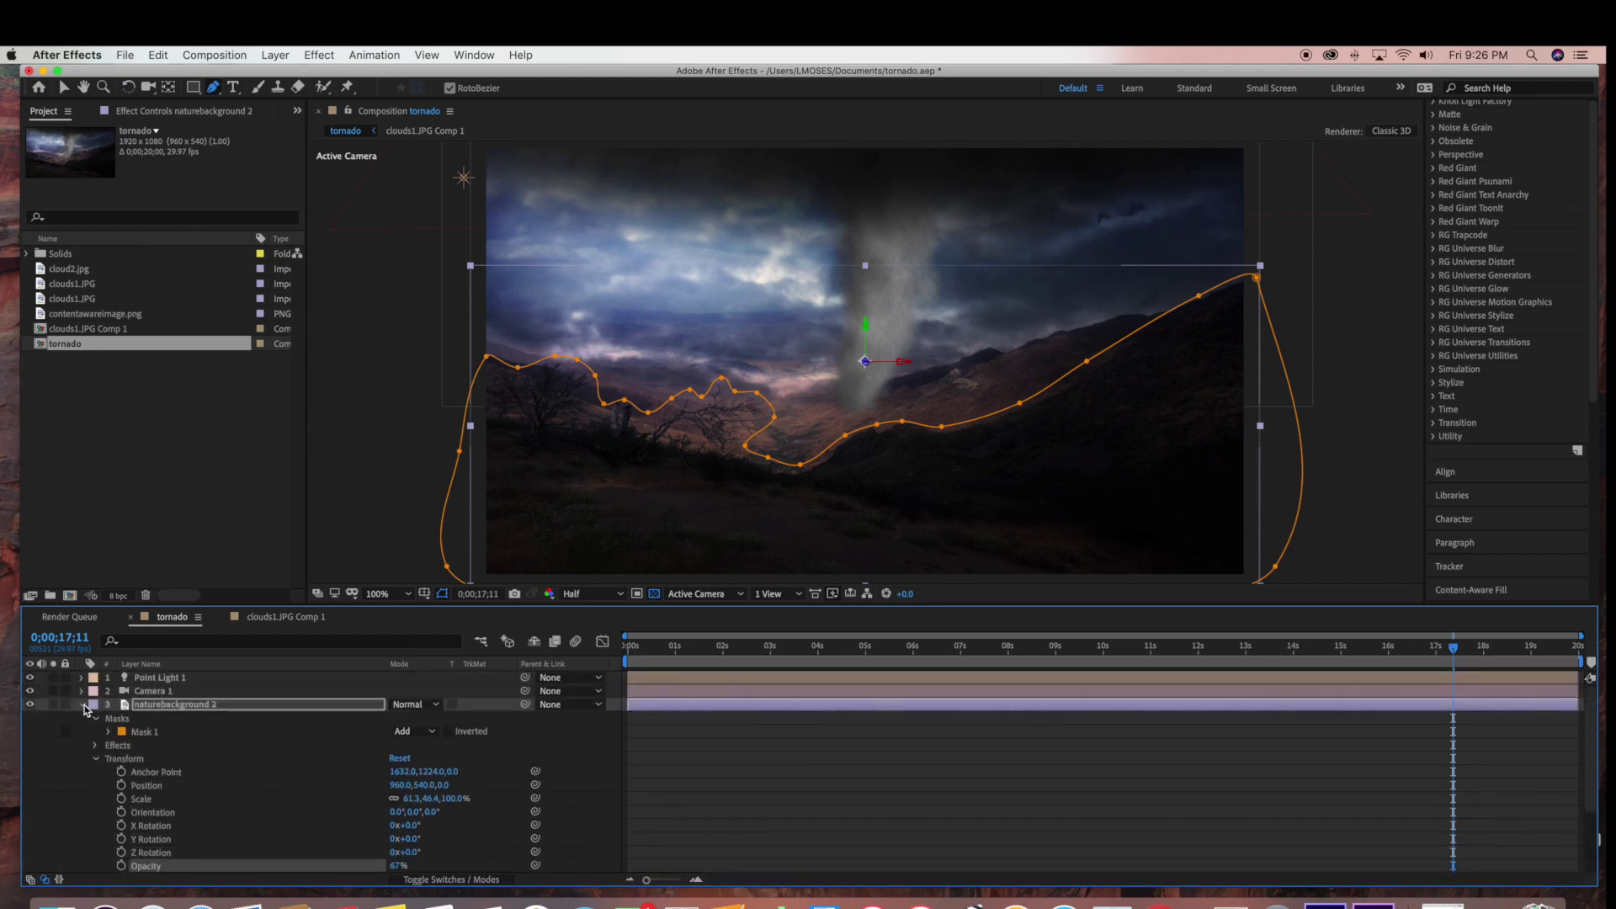
left_click(83, 706)
left_click(225, 795)
Step: Go to 0;00;14;03 and set the naturebackground 2 layer's opacity to 83%, then collapse and deselect the layer
left_click_drag(1456, 651, 1296, 655)
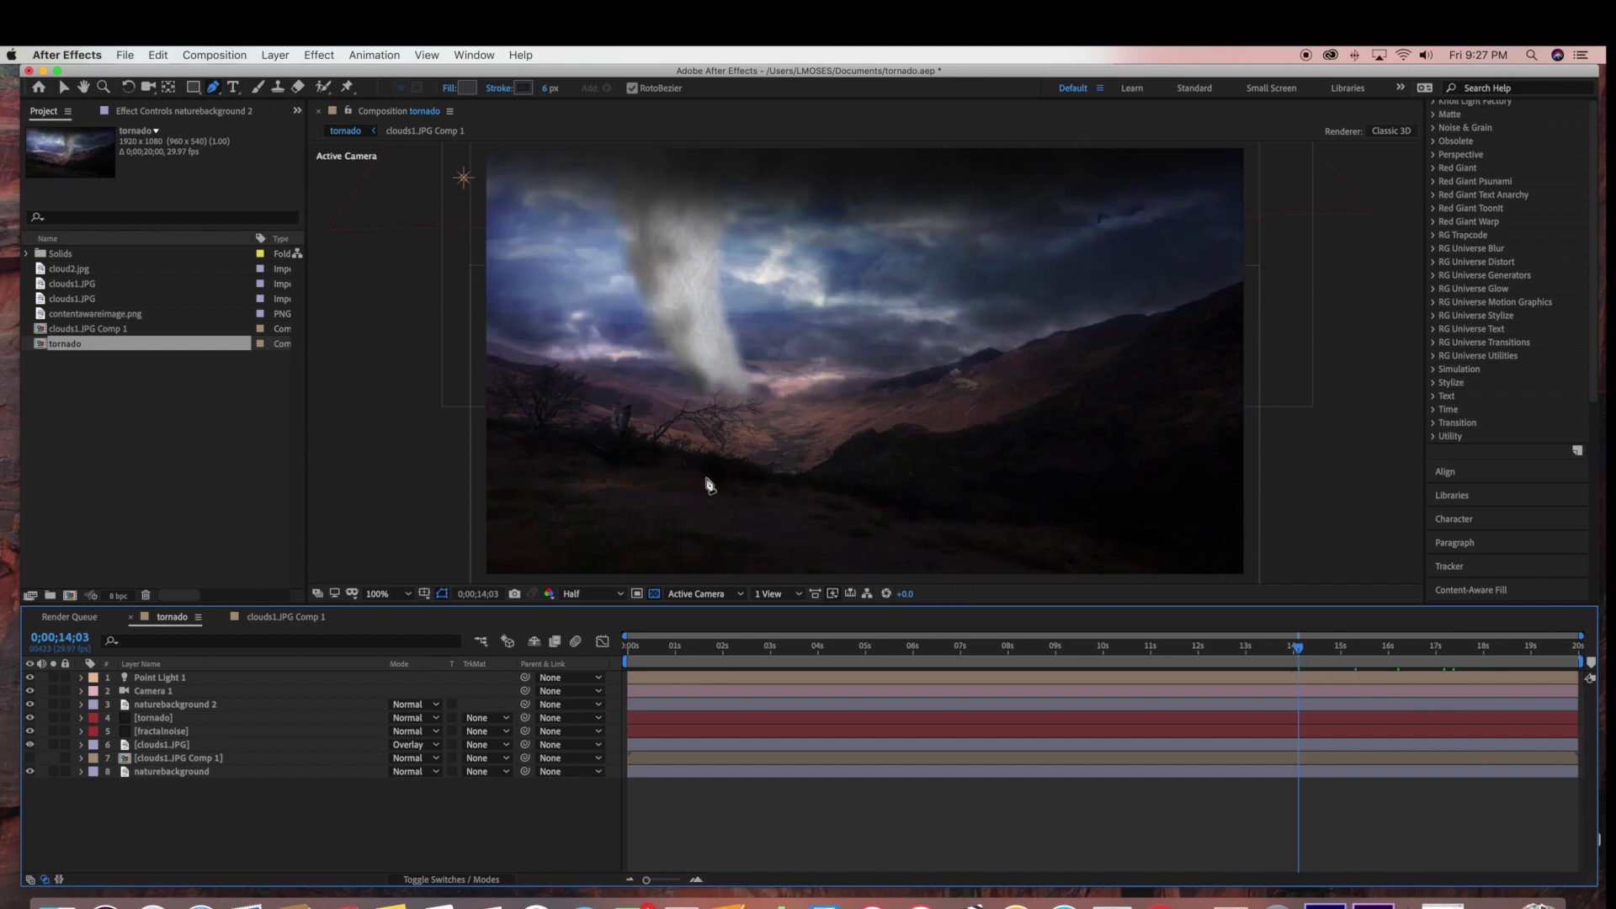
left_click(81, 705)
left_click_drag(398, 838, 412, 846)
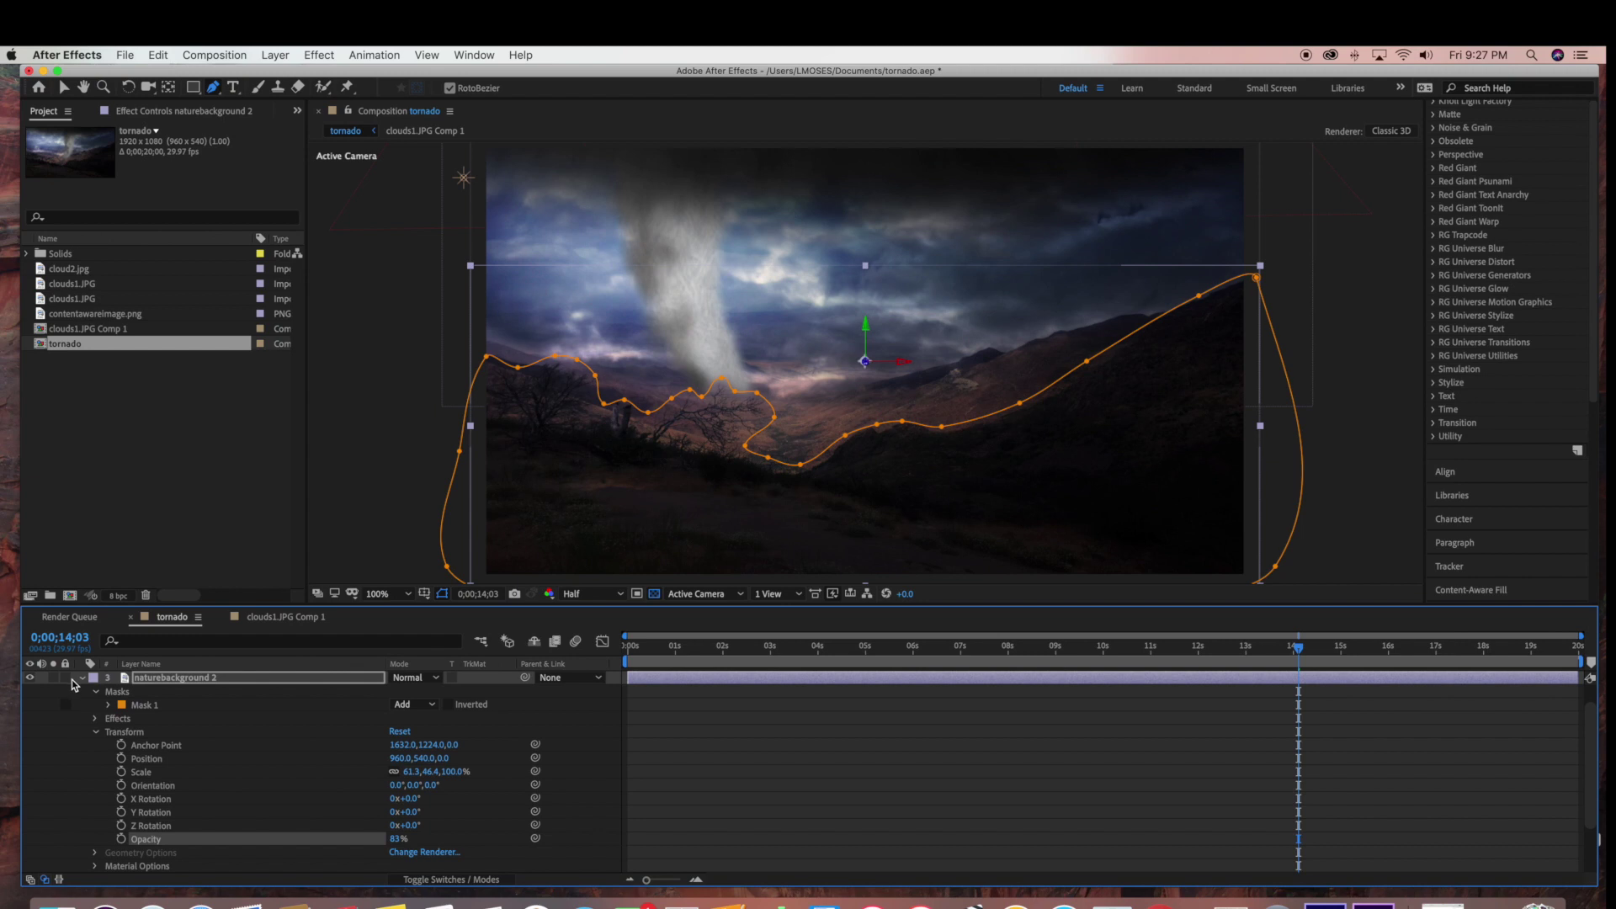
left_click(83, 679)
left_click(233, 808)
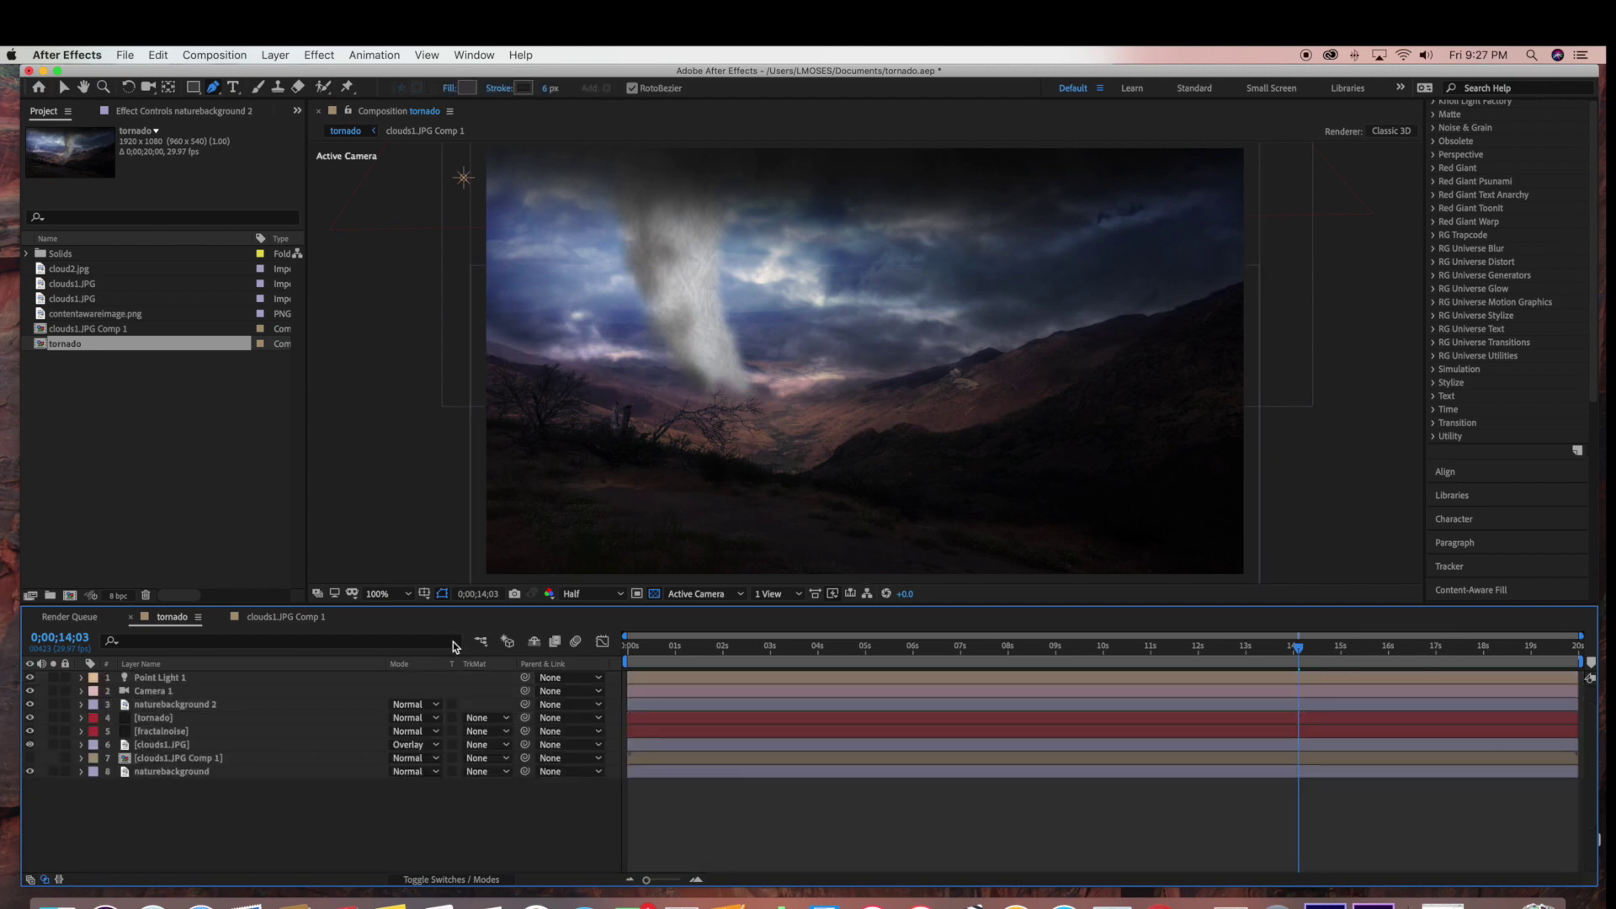
key("comma")
key("comma")
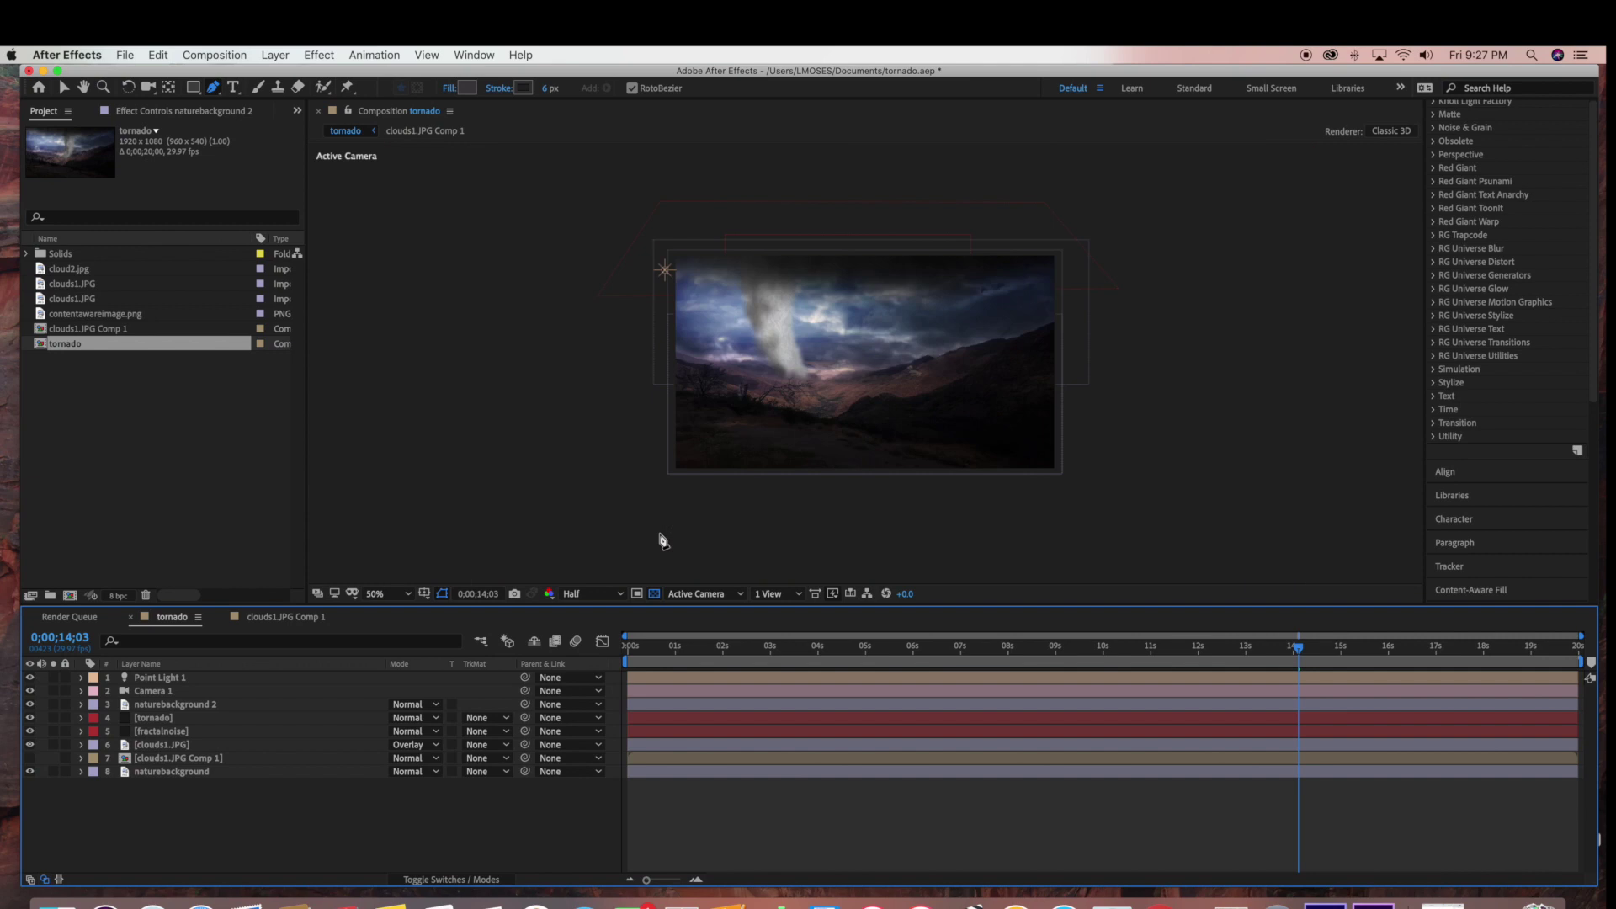
key("period")
key("period")
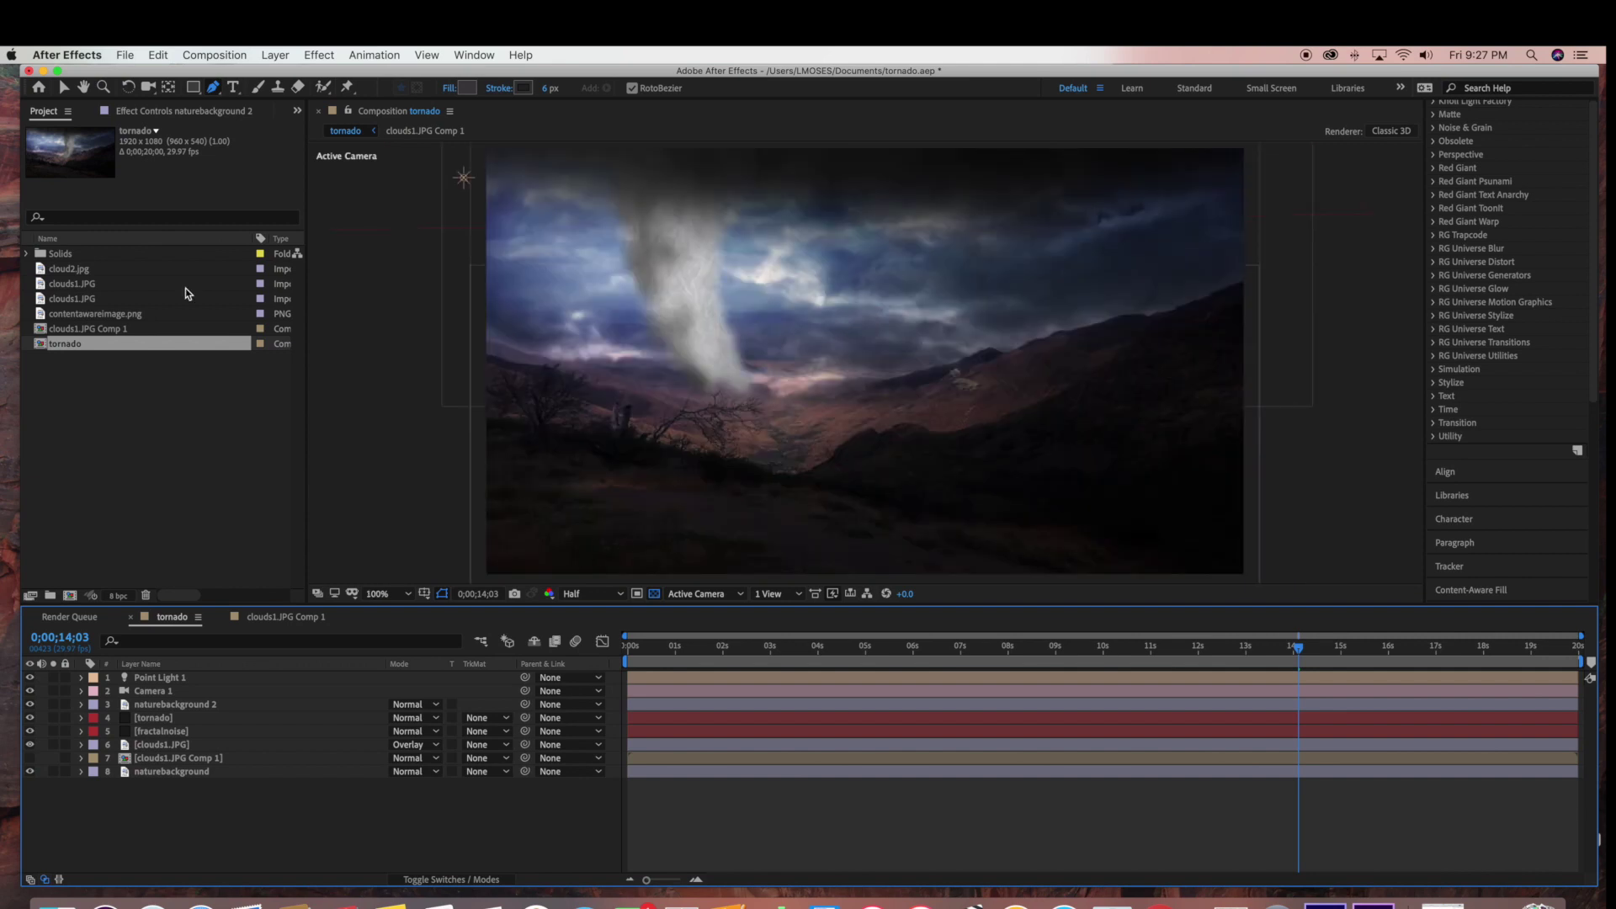
Step: Export the tornado composition to the Adobe Media Encoder queue and start encoding it as H.264 with Match Source - High bitrate
left_click(126, 56)
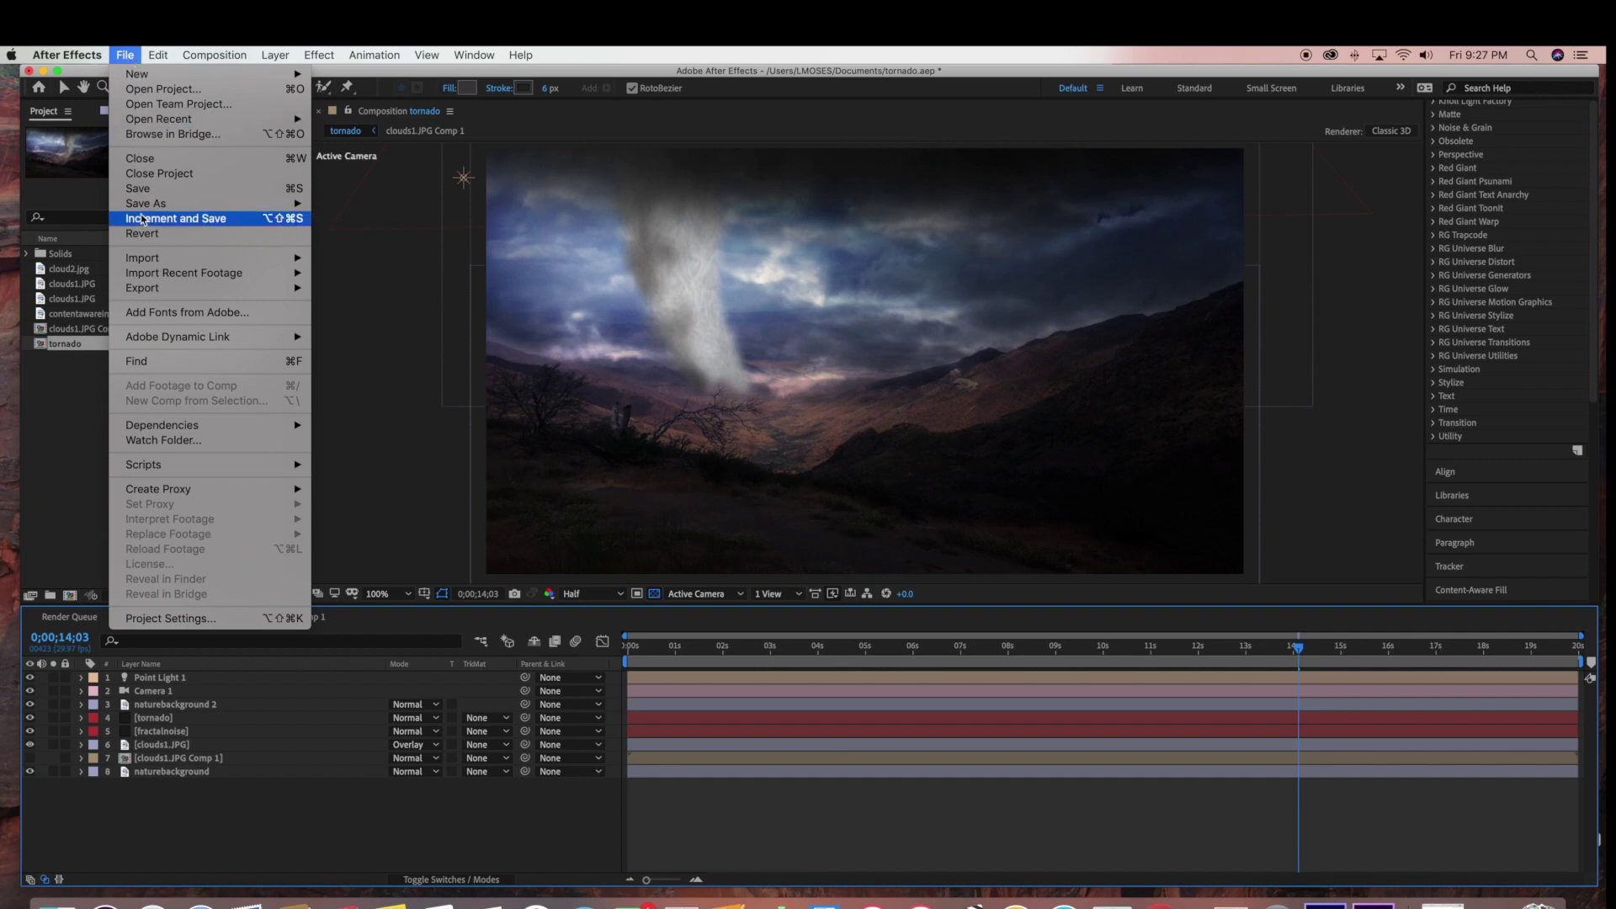
mouse_move(178, 296)
left_click(380, 287)
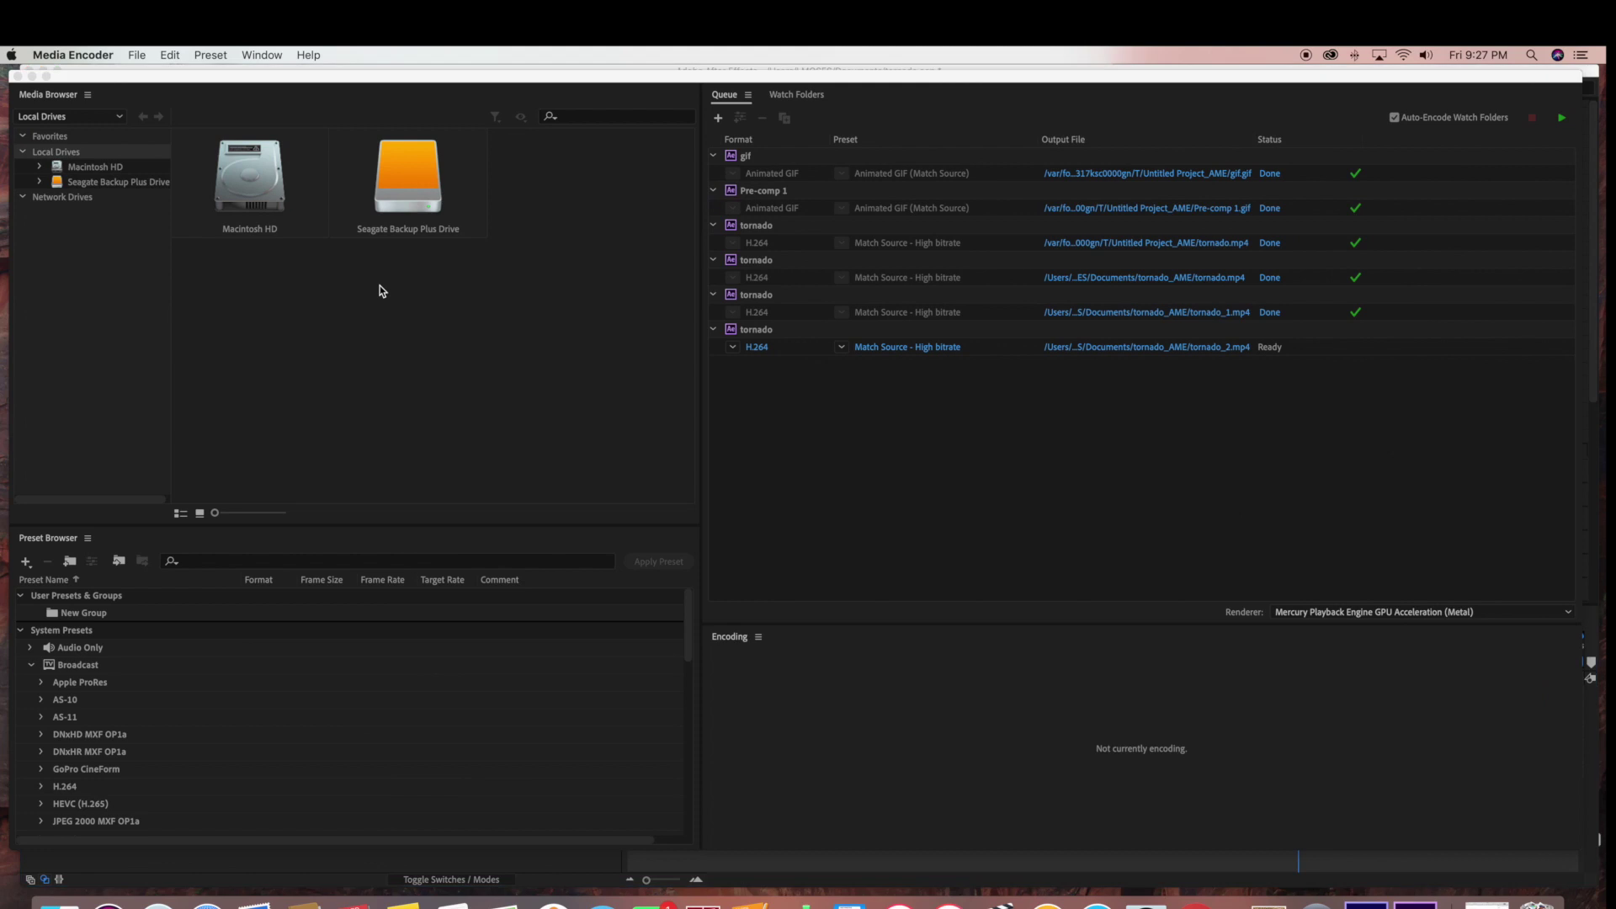
left_click(1562, 123)
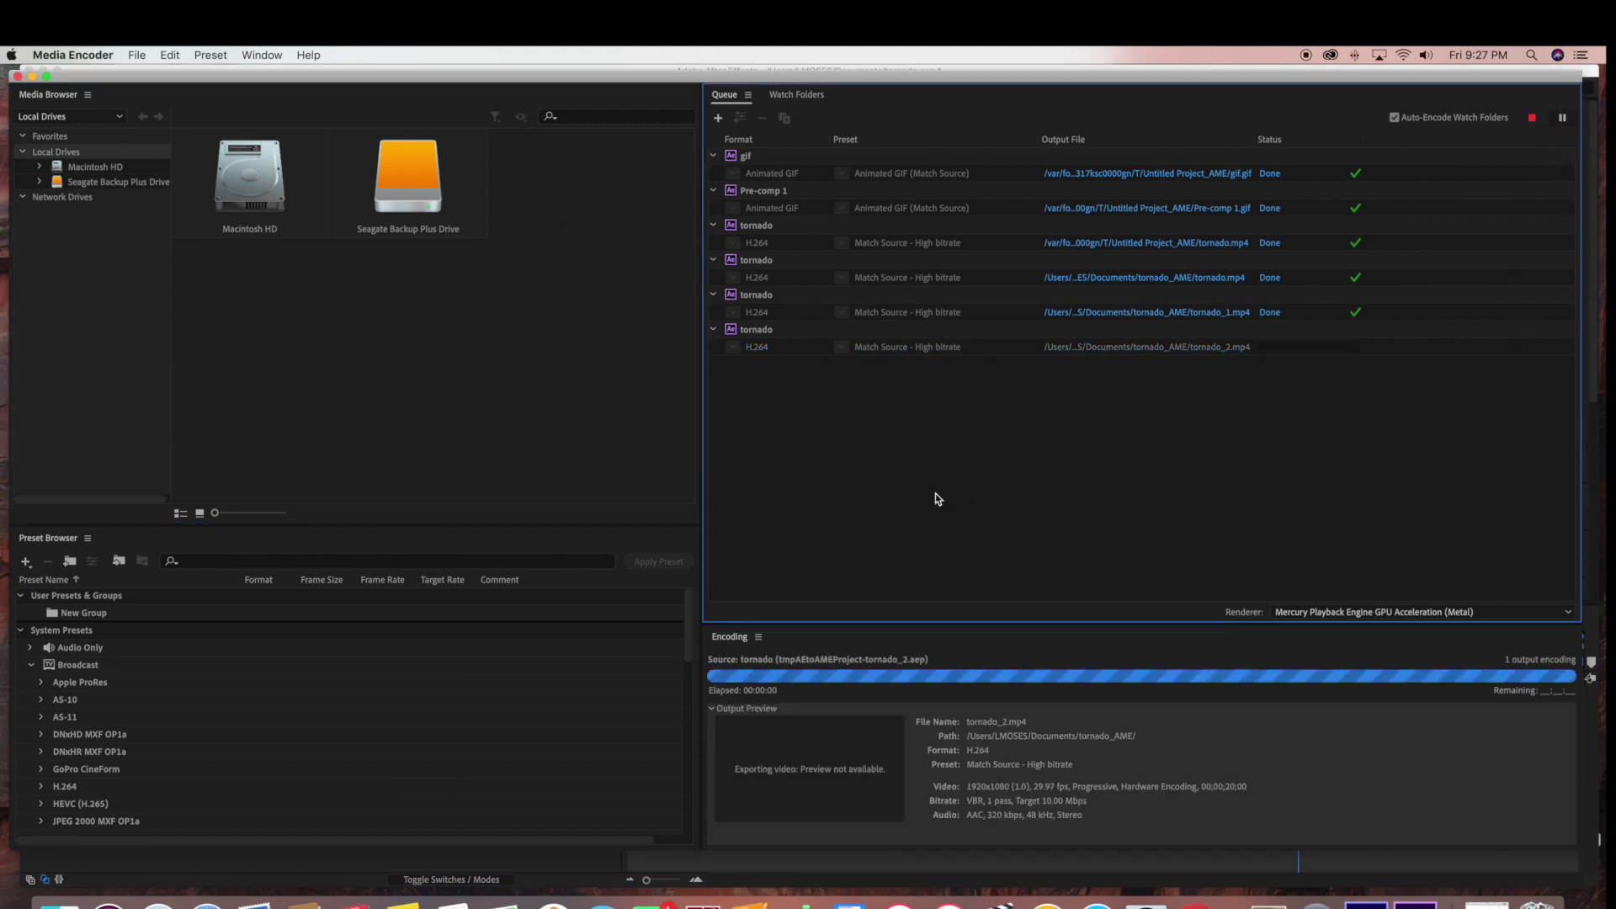